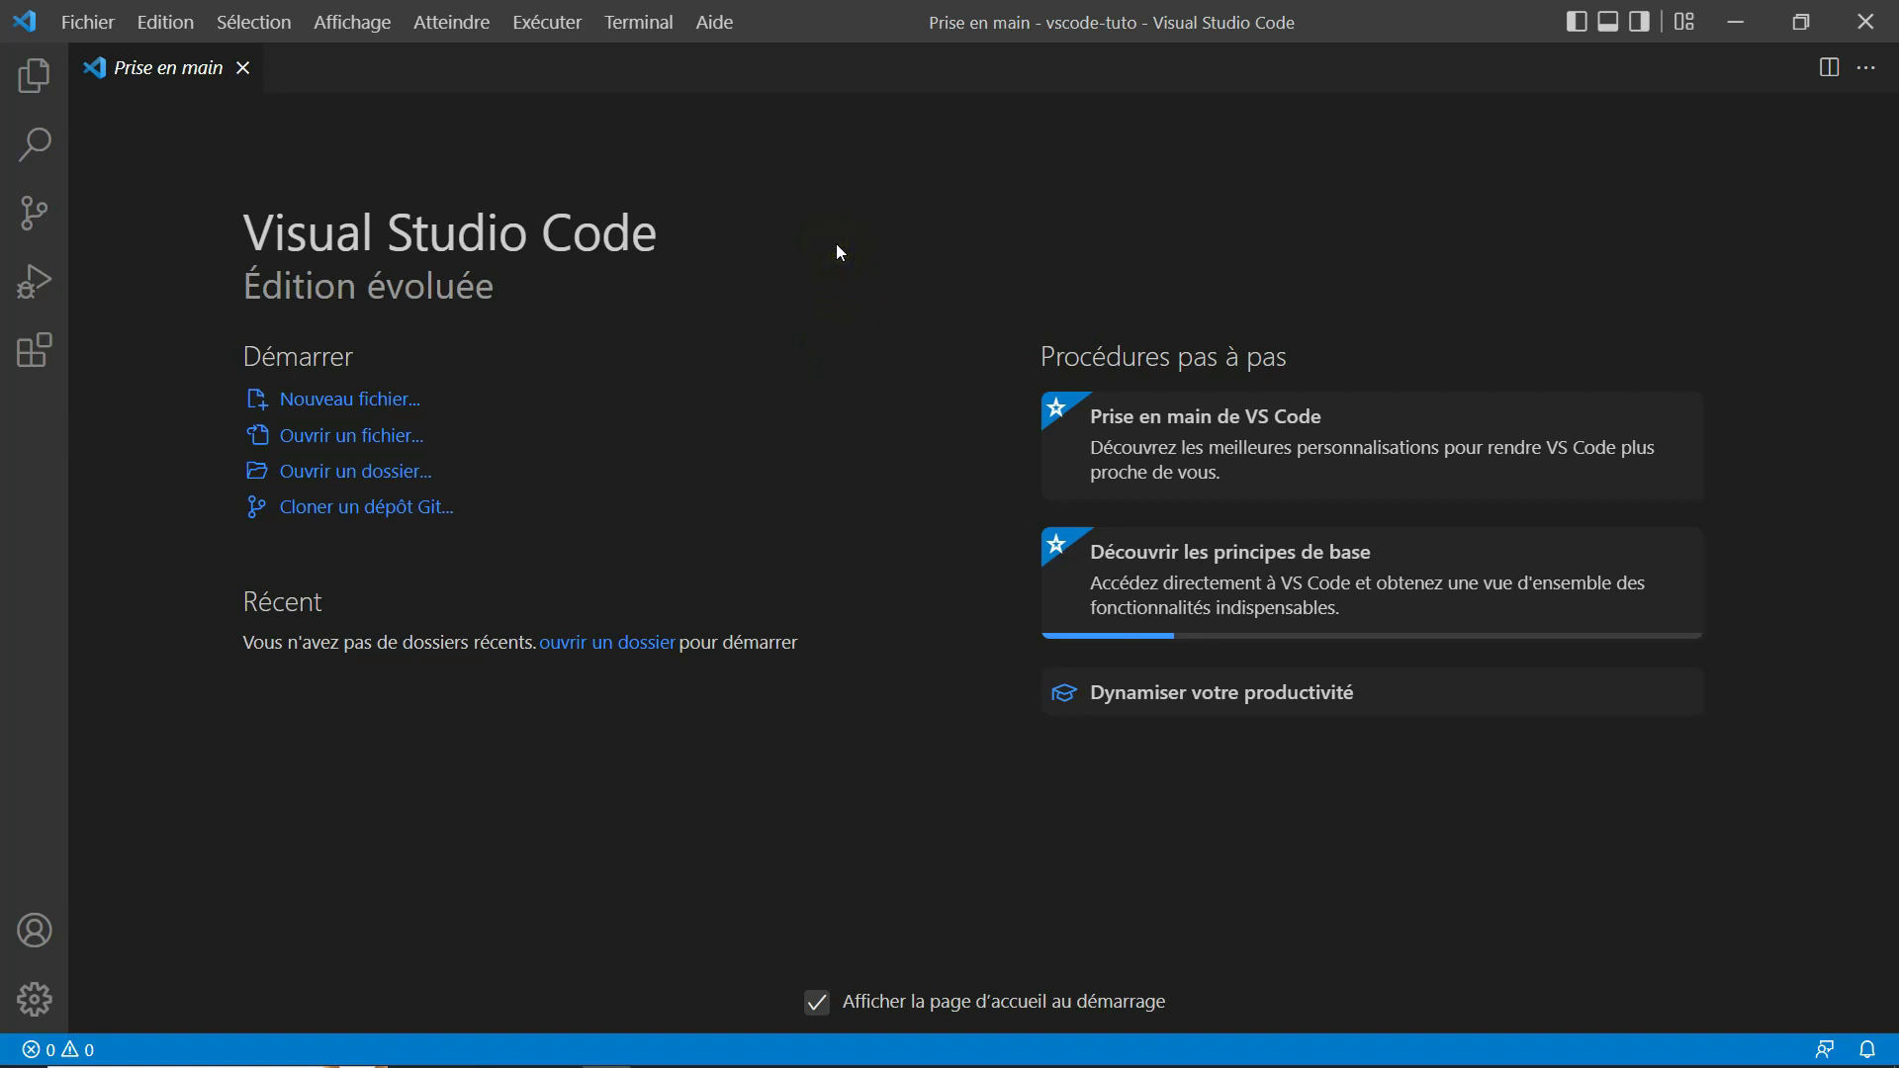
Show the Extensions view to see the installed extensions.
{"action": "key", "text": "ctrl+shift+x"}
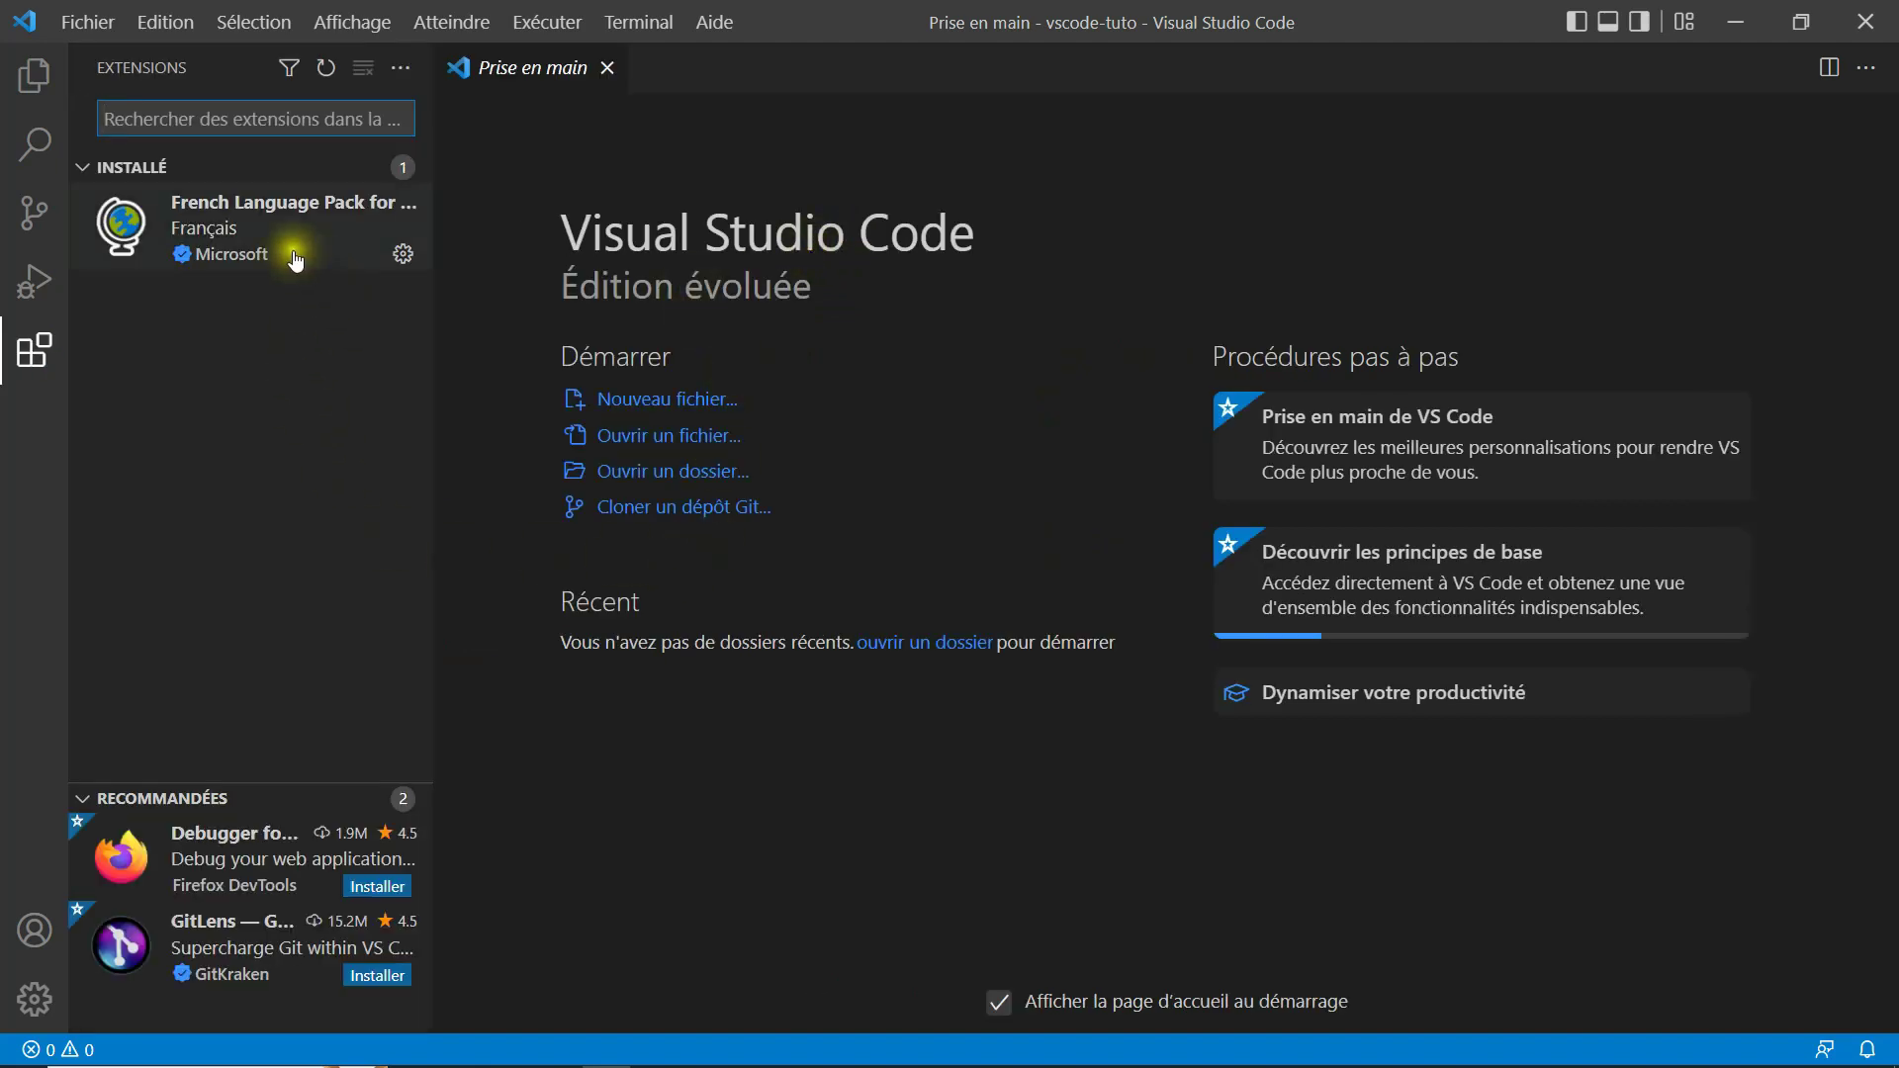
{"action": "mouse_move", "coordinate": [216, 236]}
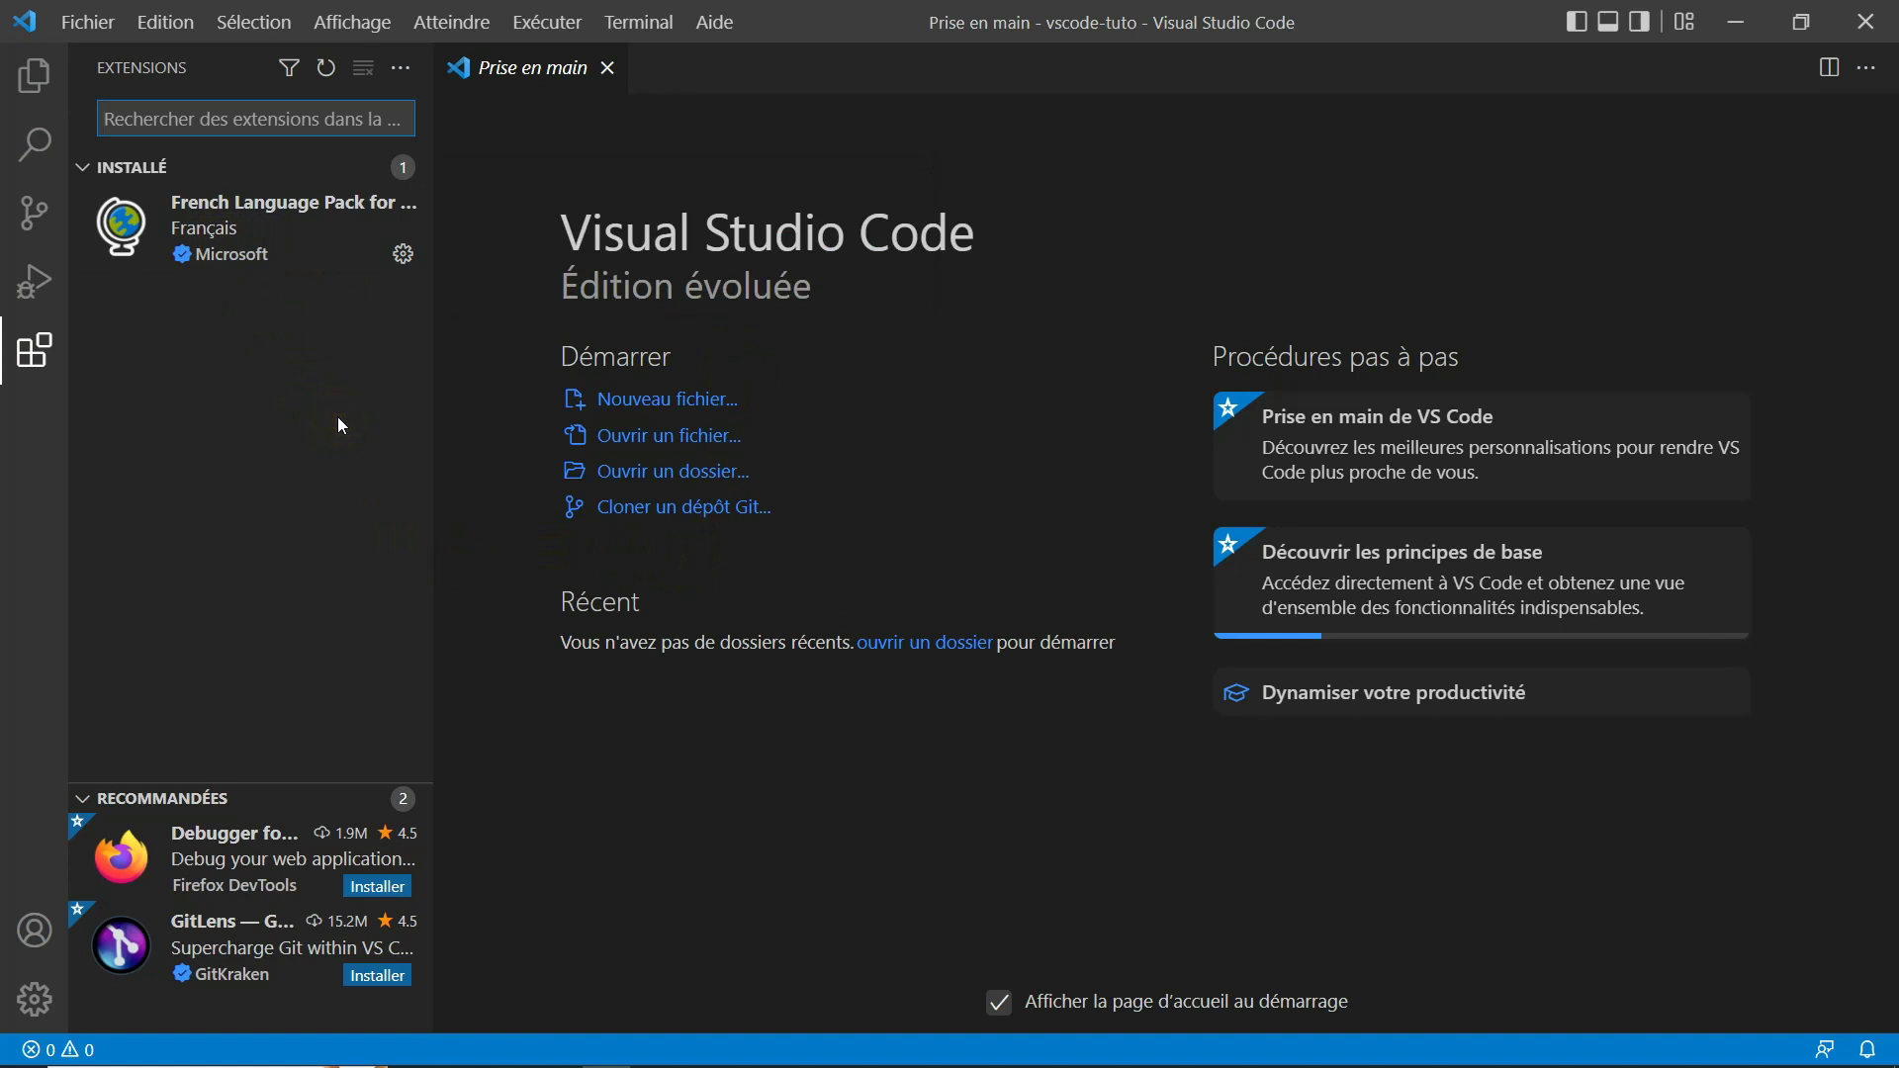
{"action": "left_click", "coordinate": [1174, 206]}
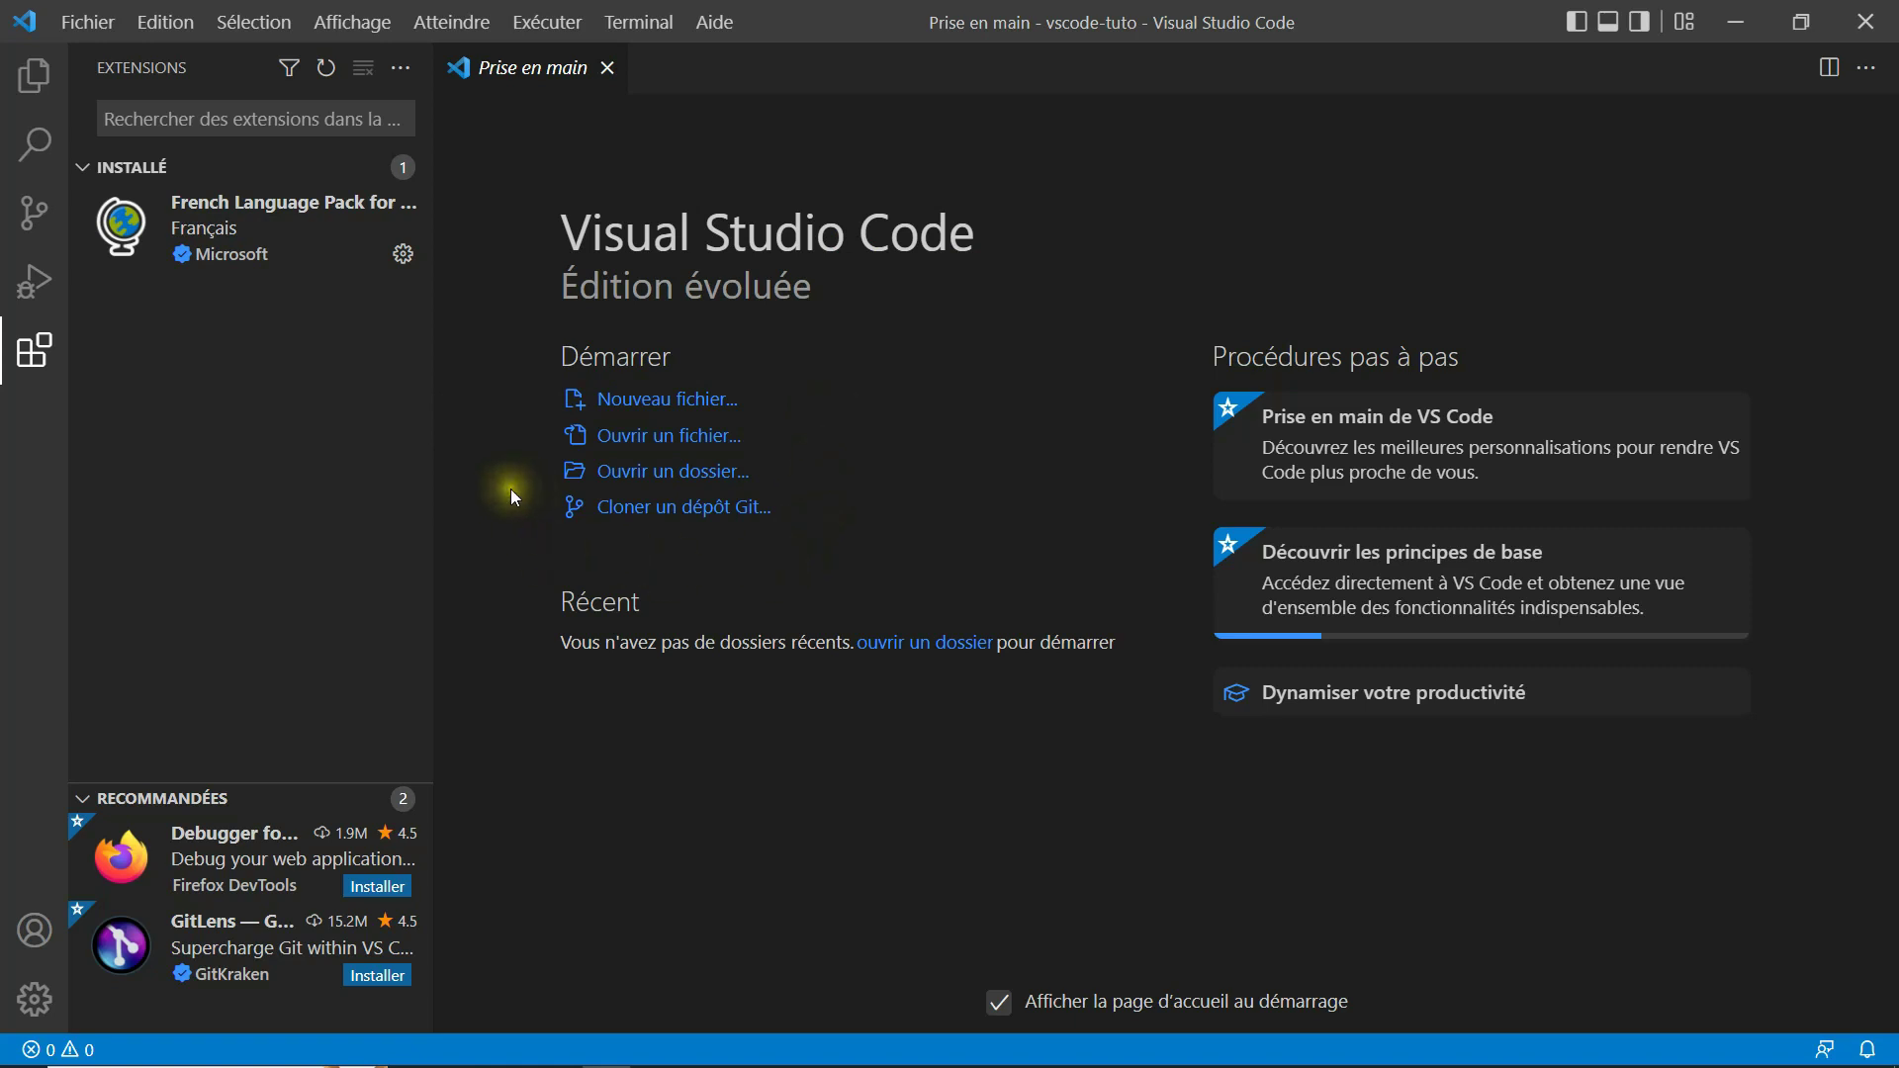
Hide the primary side bar.
{"action": "left_click", "coordinate": [362, 26]}
{"action": "mouse_move", "coordinate": [387, 166]}
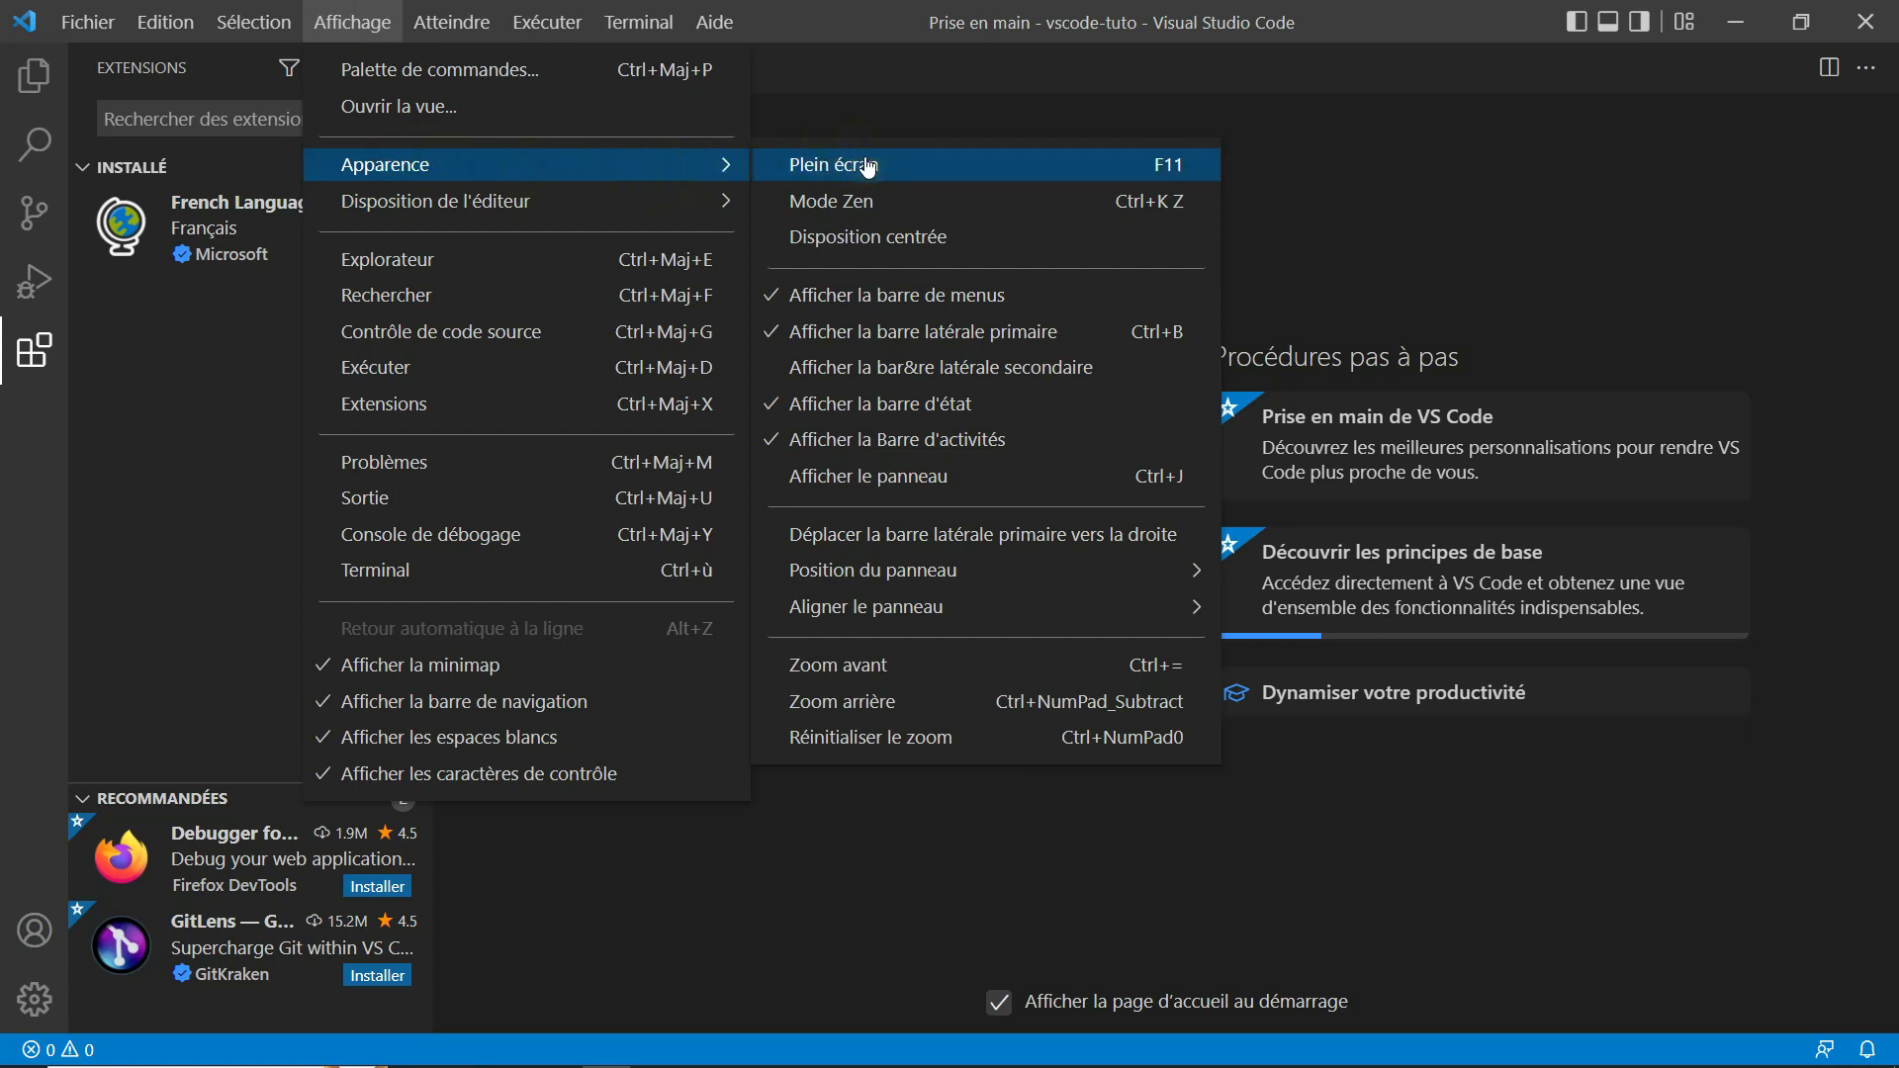
{"action": "left_click", "coordinate": [861, 339]}
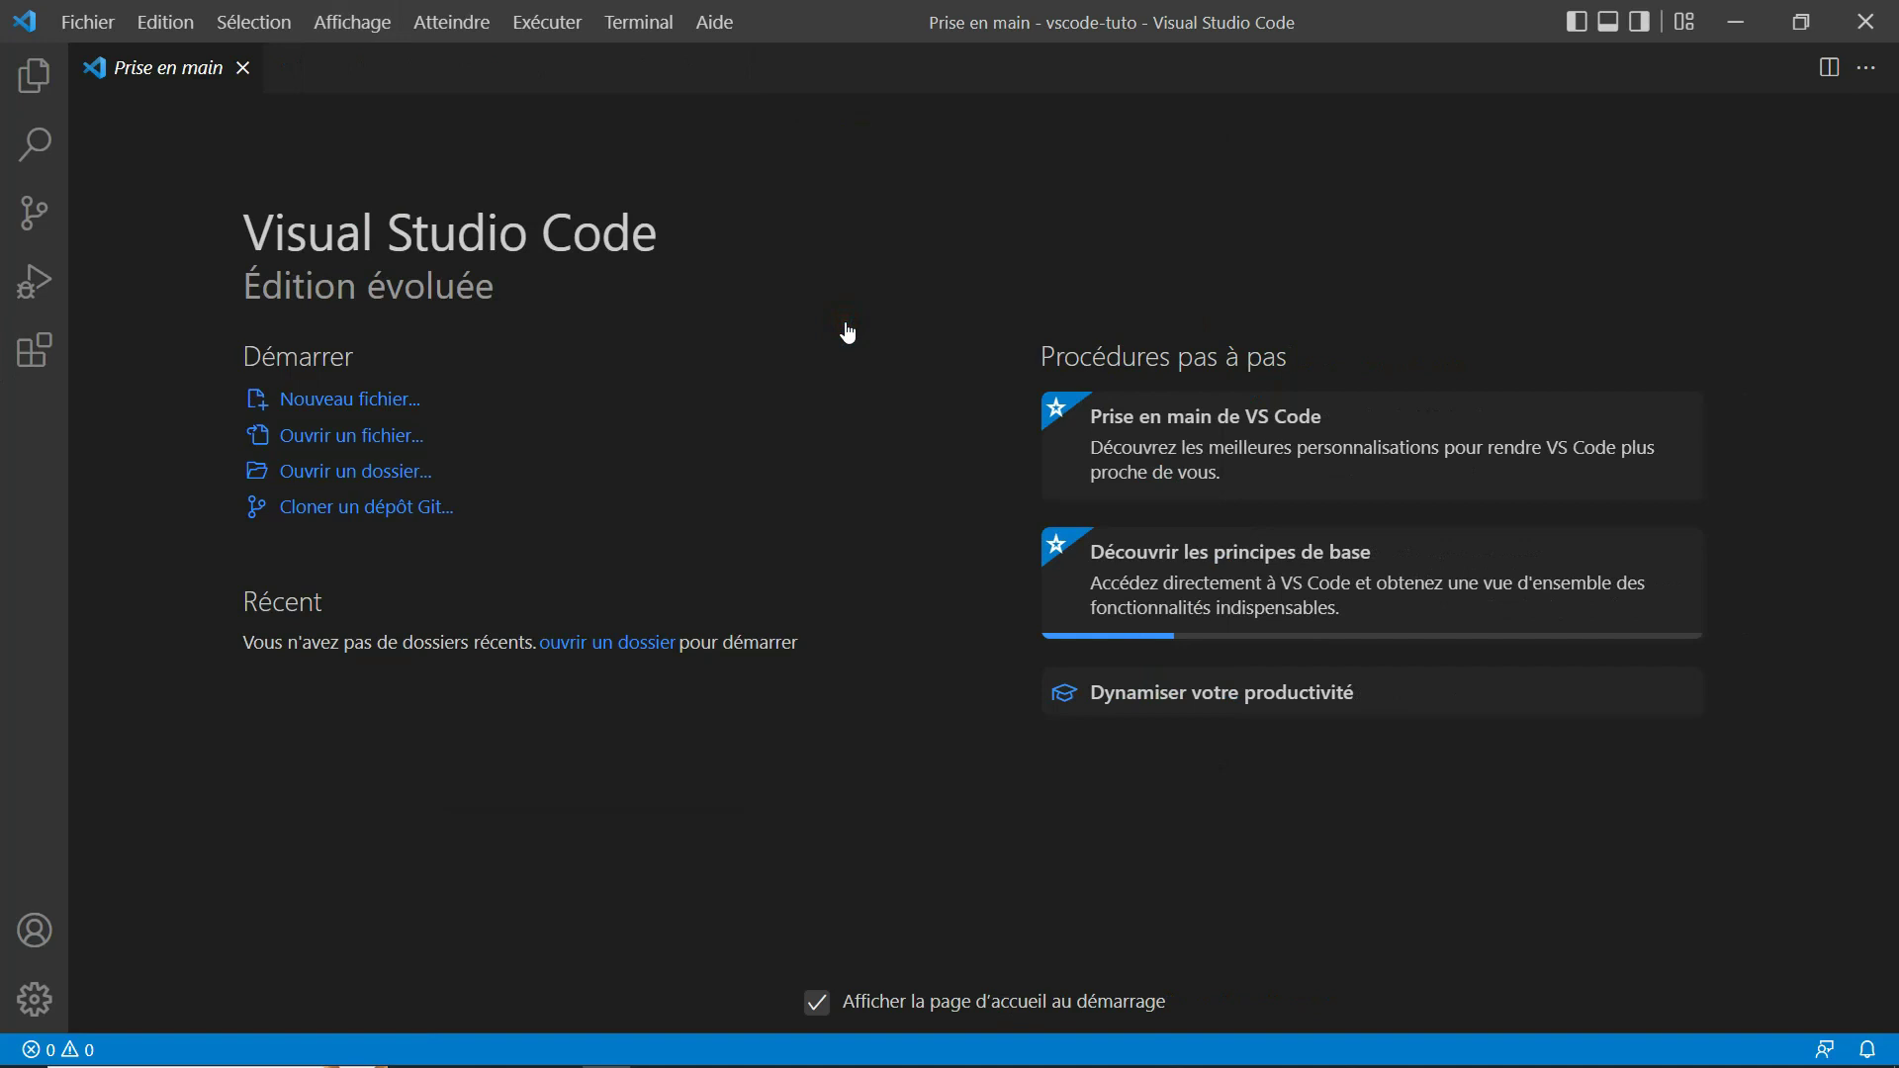
Close the Prise en main page and the vscode-tuto folder.
{"action": "left_click", "coordinate": [242, 68]}
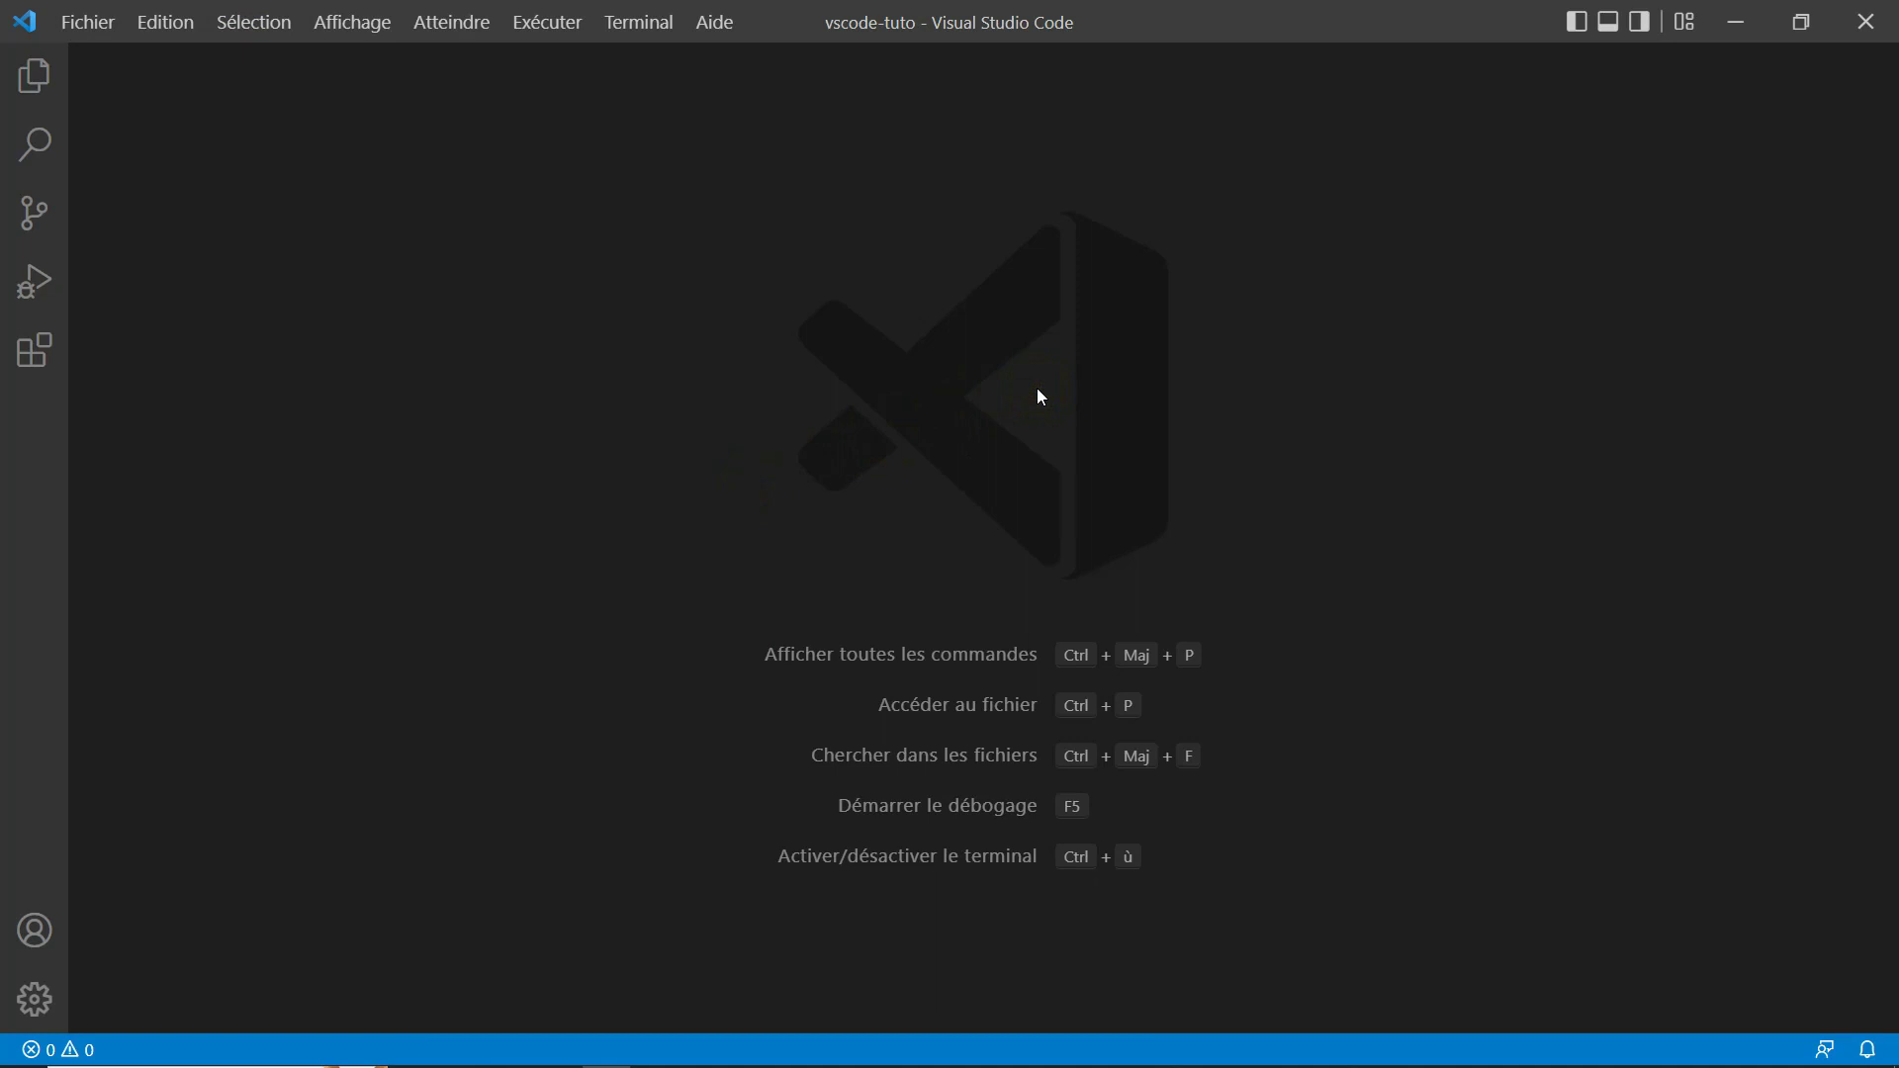
{"action": "key", "text": "ctrl+k"}
{"action": "key", "text": "f"}
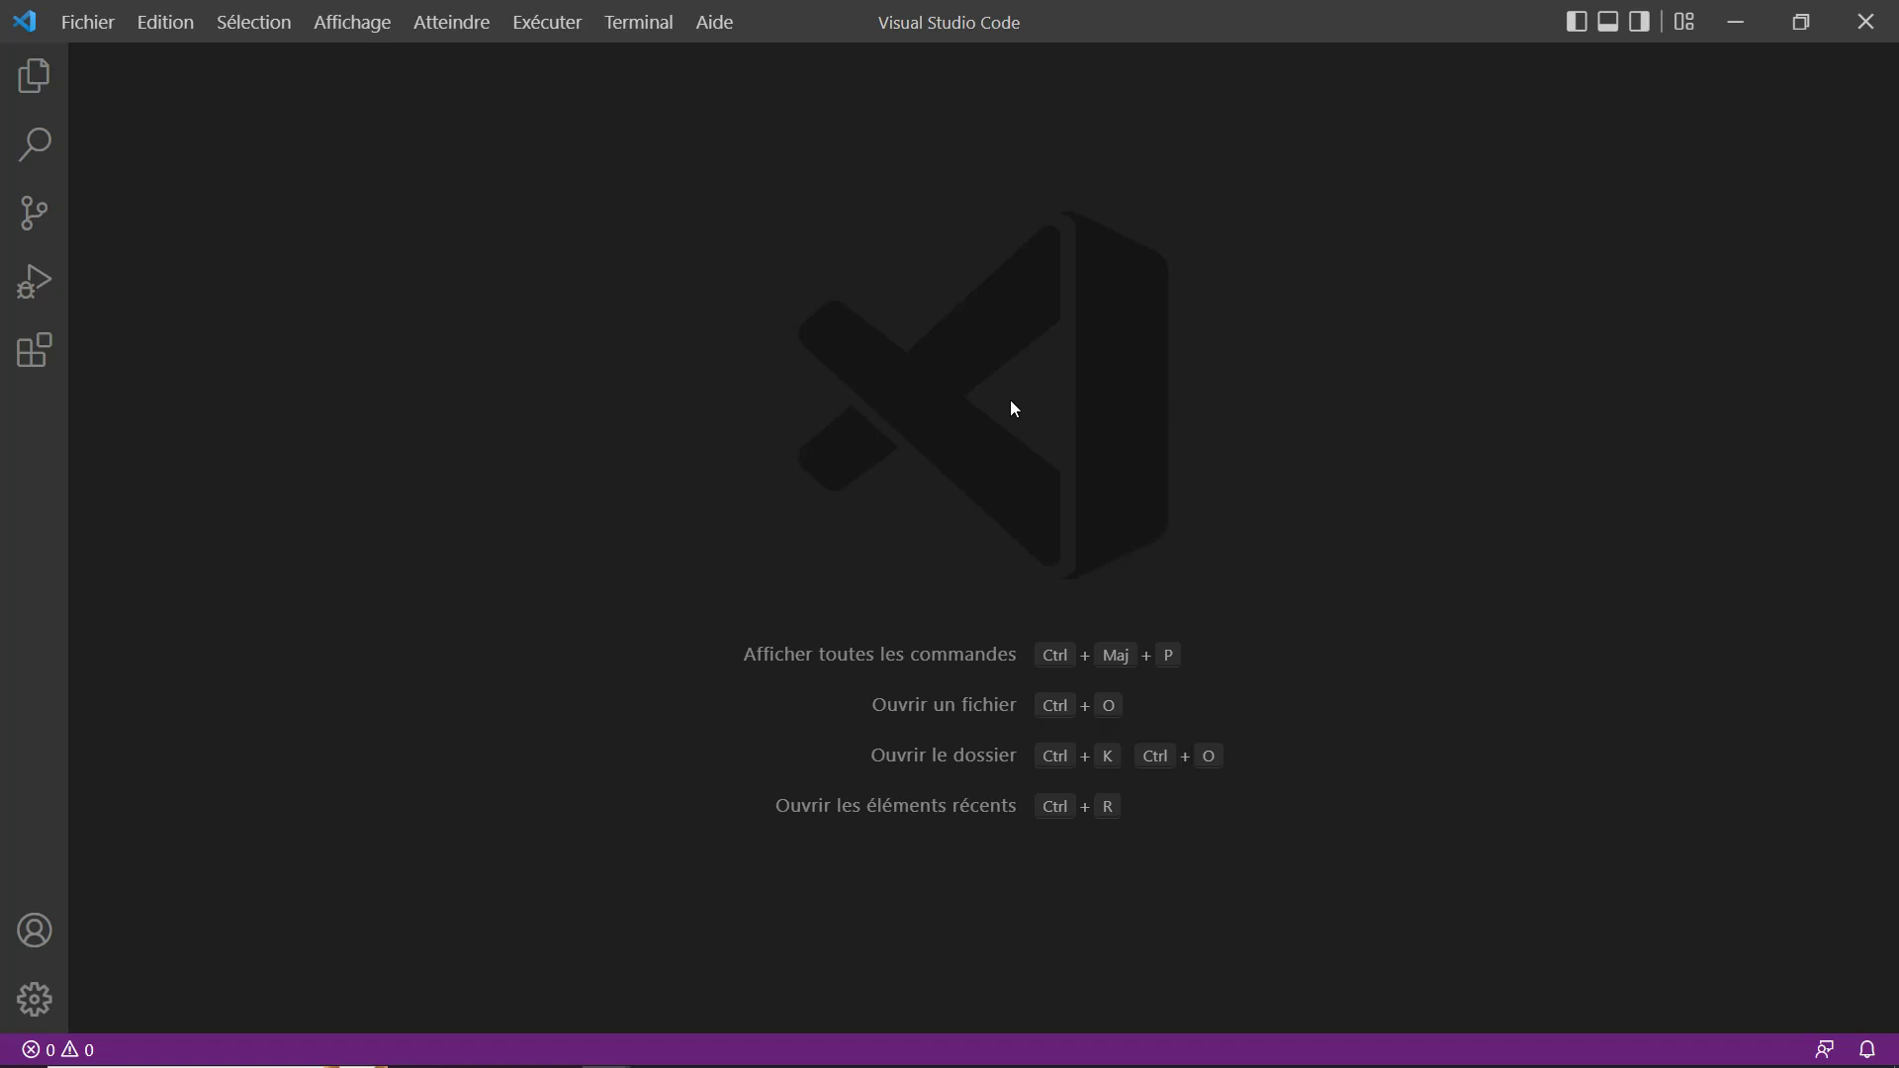
Search the command palette for "barre latérale primaire" and dismiss it without running a command.
{"action": "key", "text": "ctrl+shift+p"}
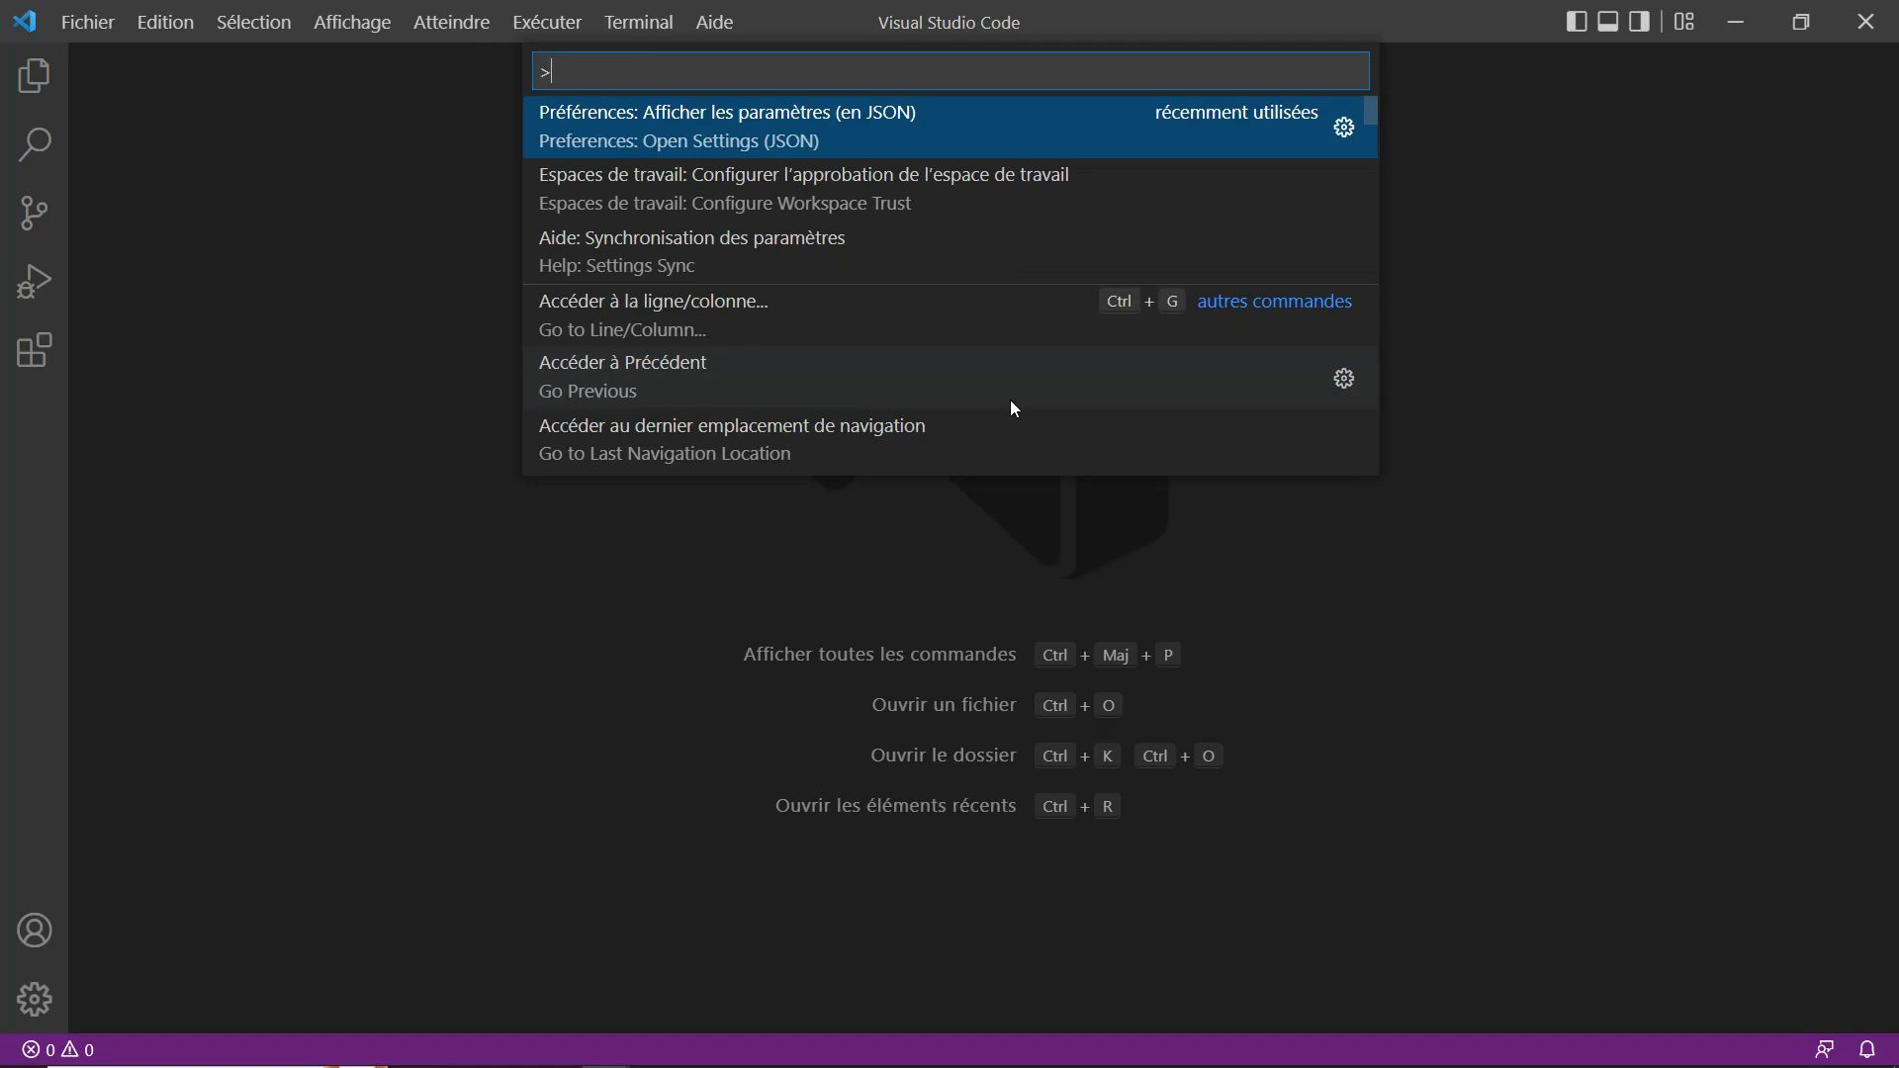
{"action": "type", "text": "barre lat"}
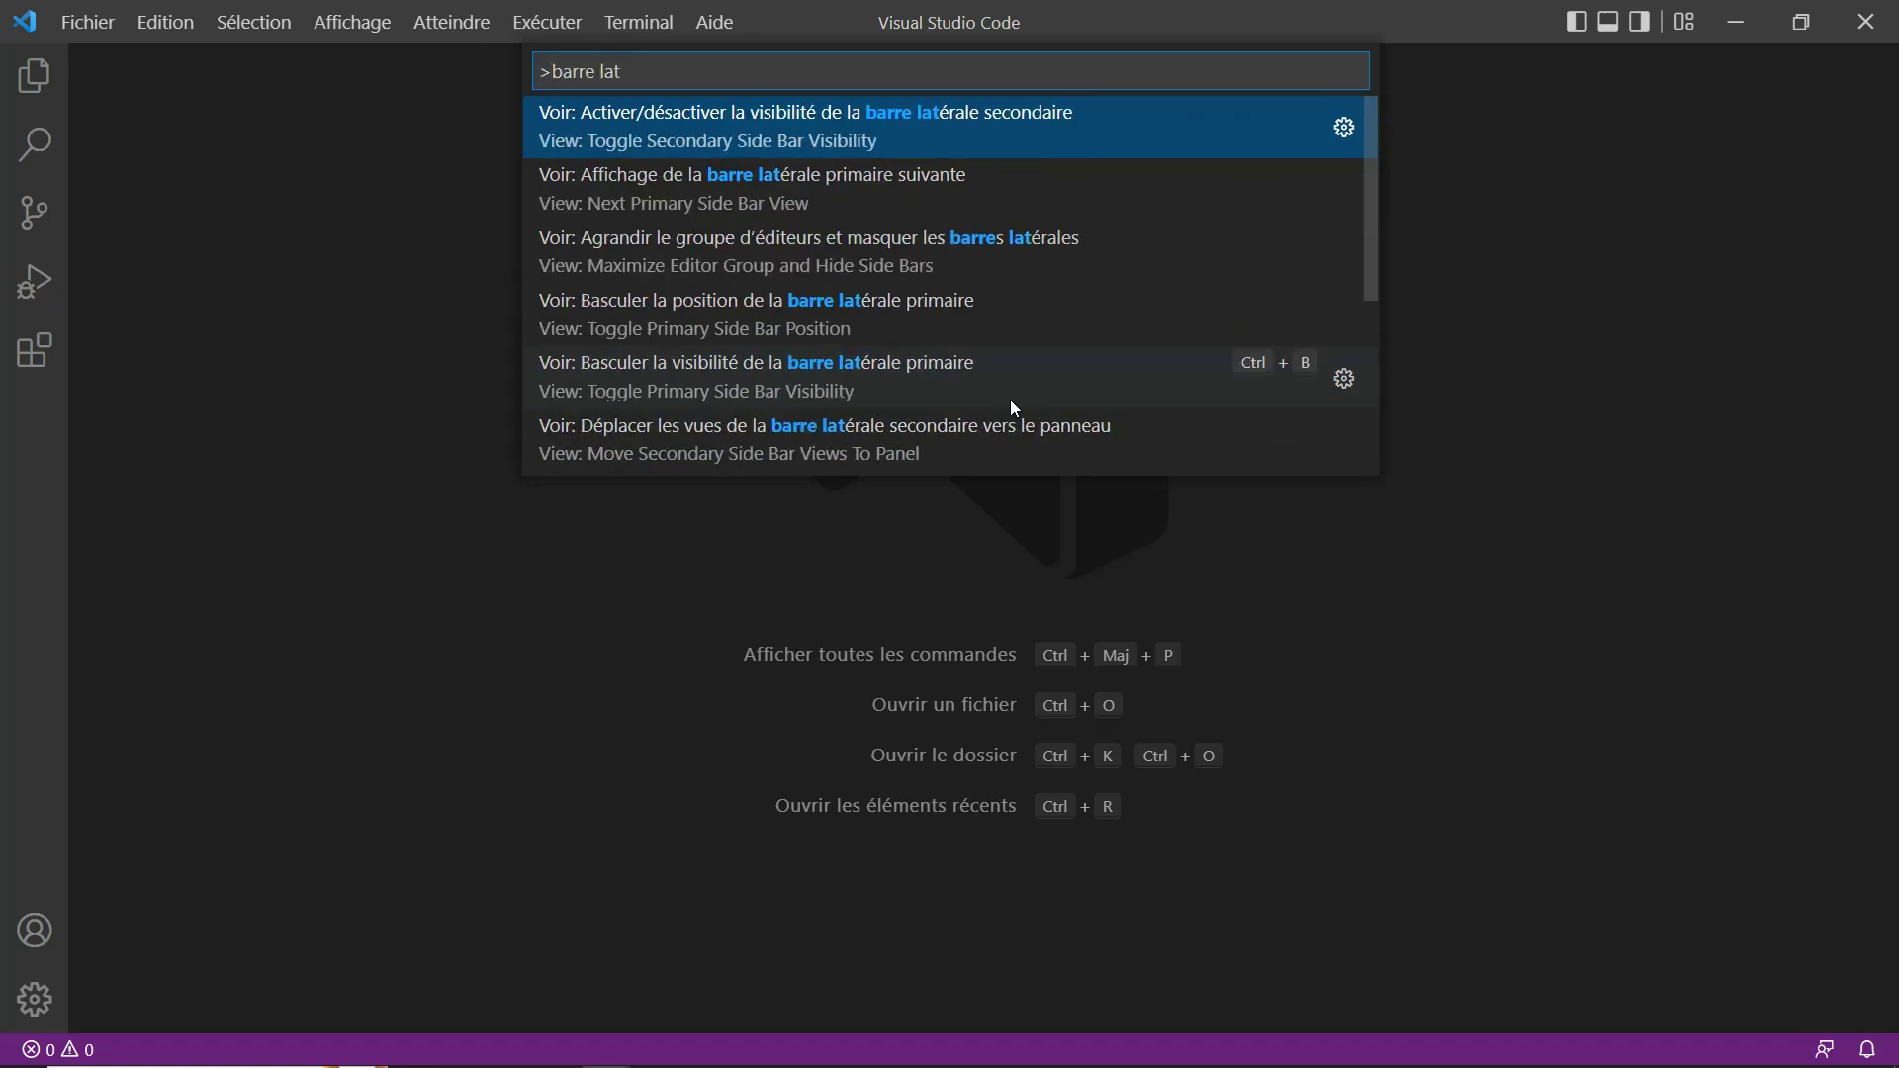
{"action": "type", "text": "erale primaire"}
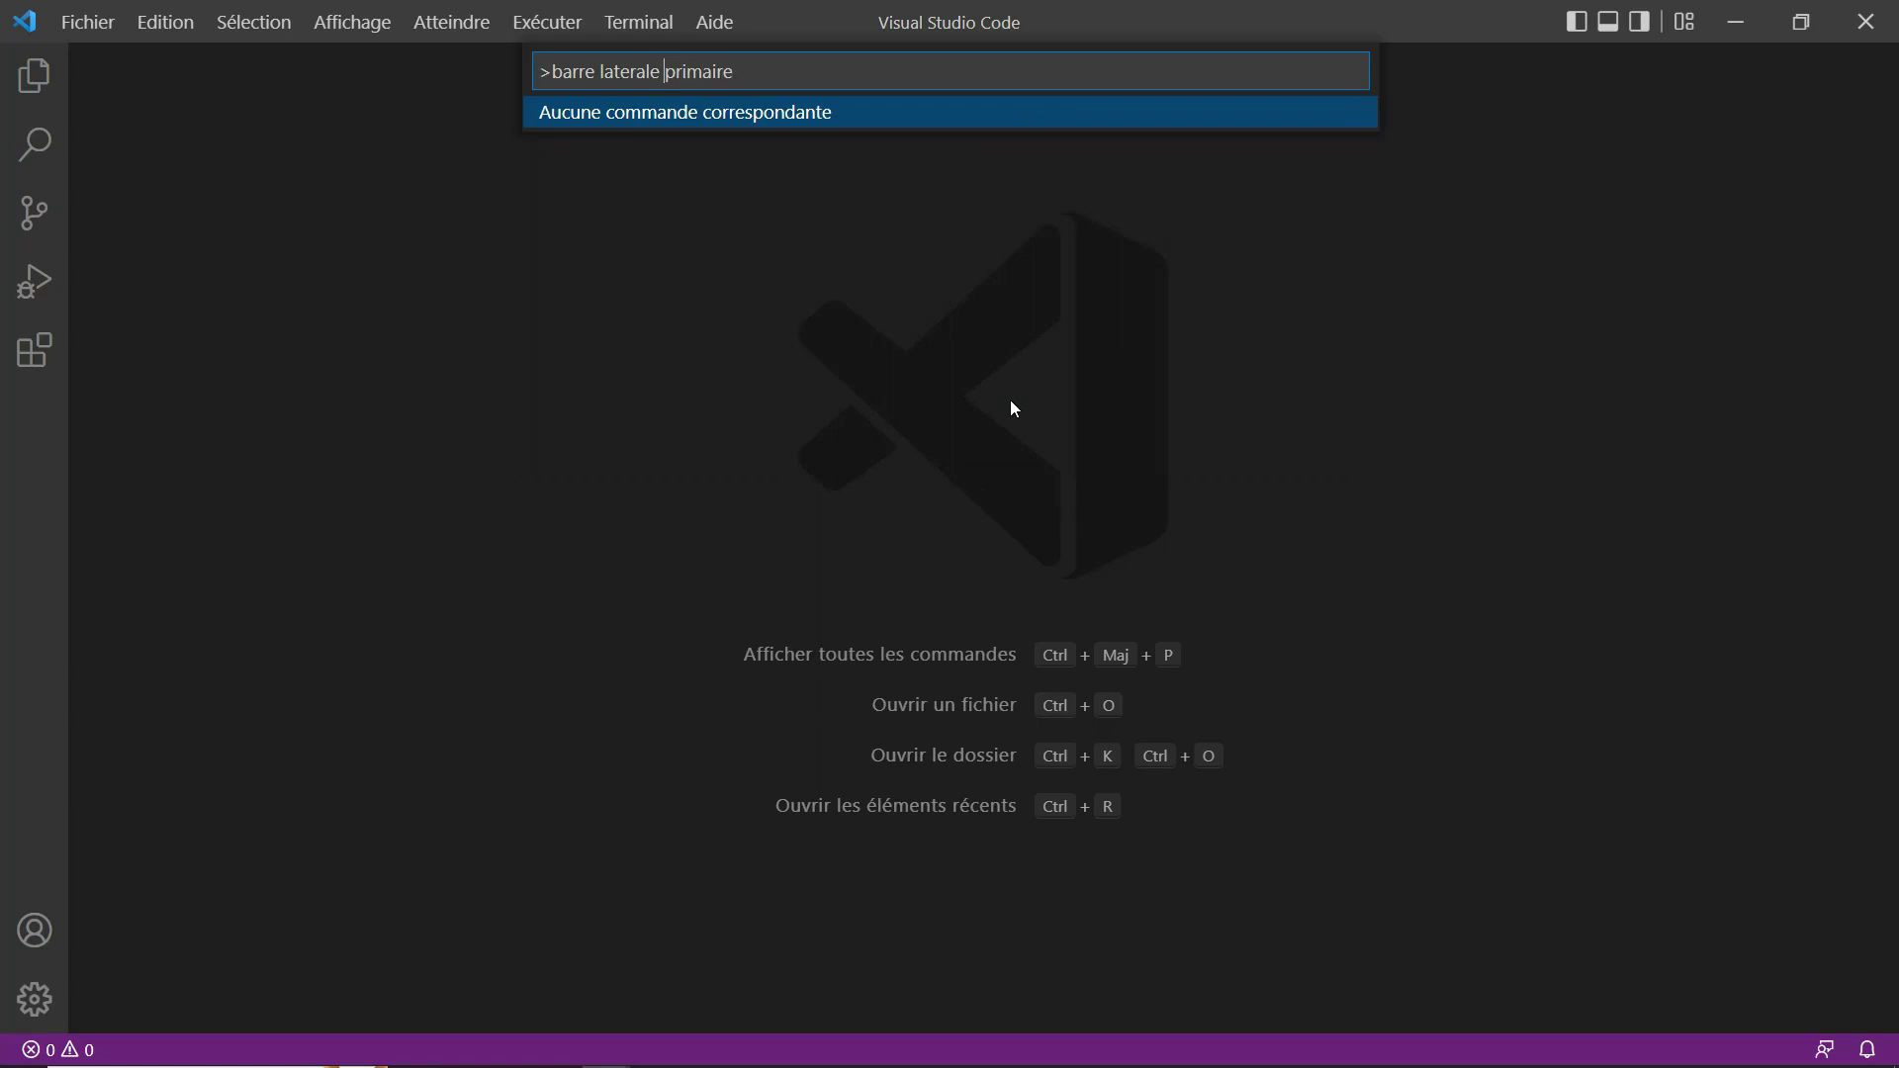
{"action": "key", "text": "BackSpace"}
{"action": "type", "text": "é"}
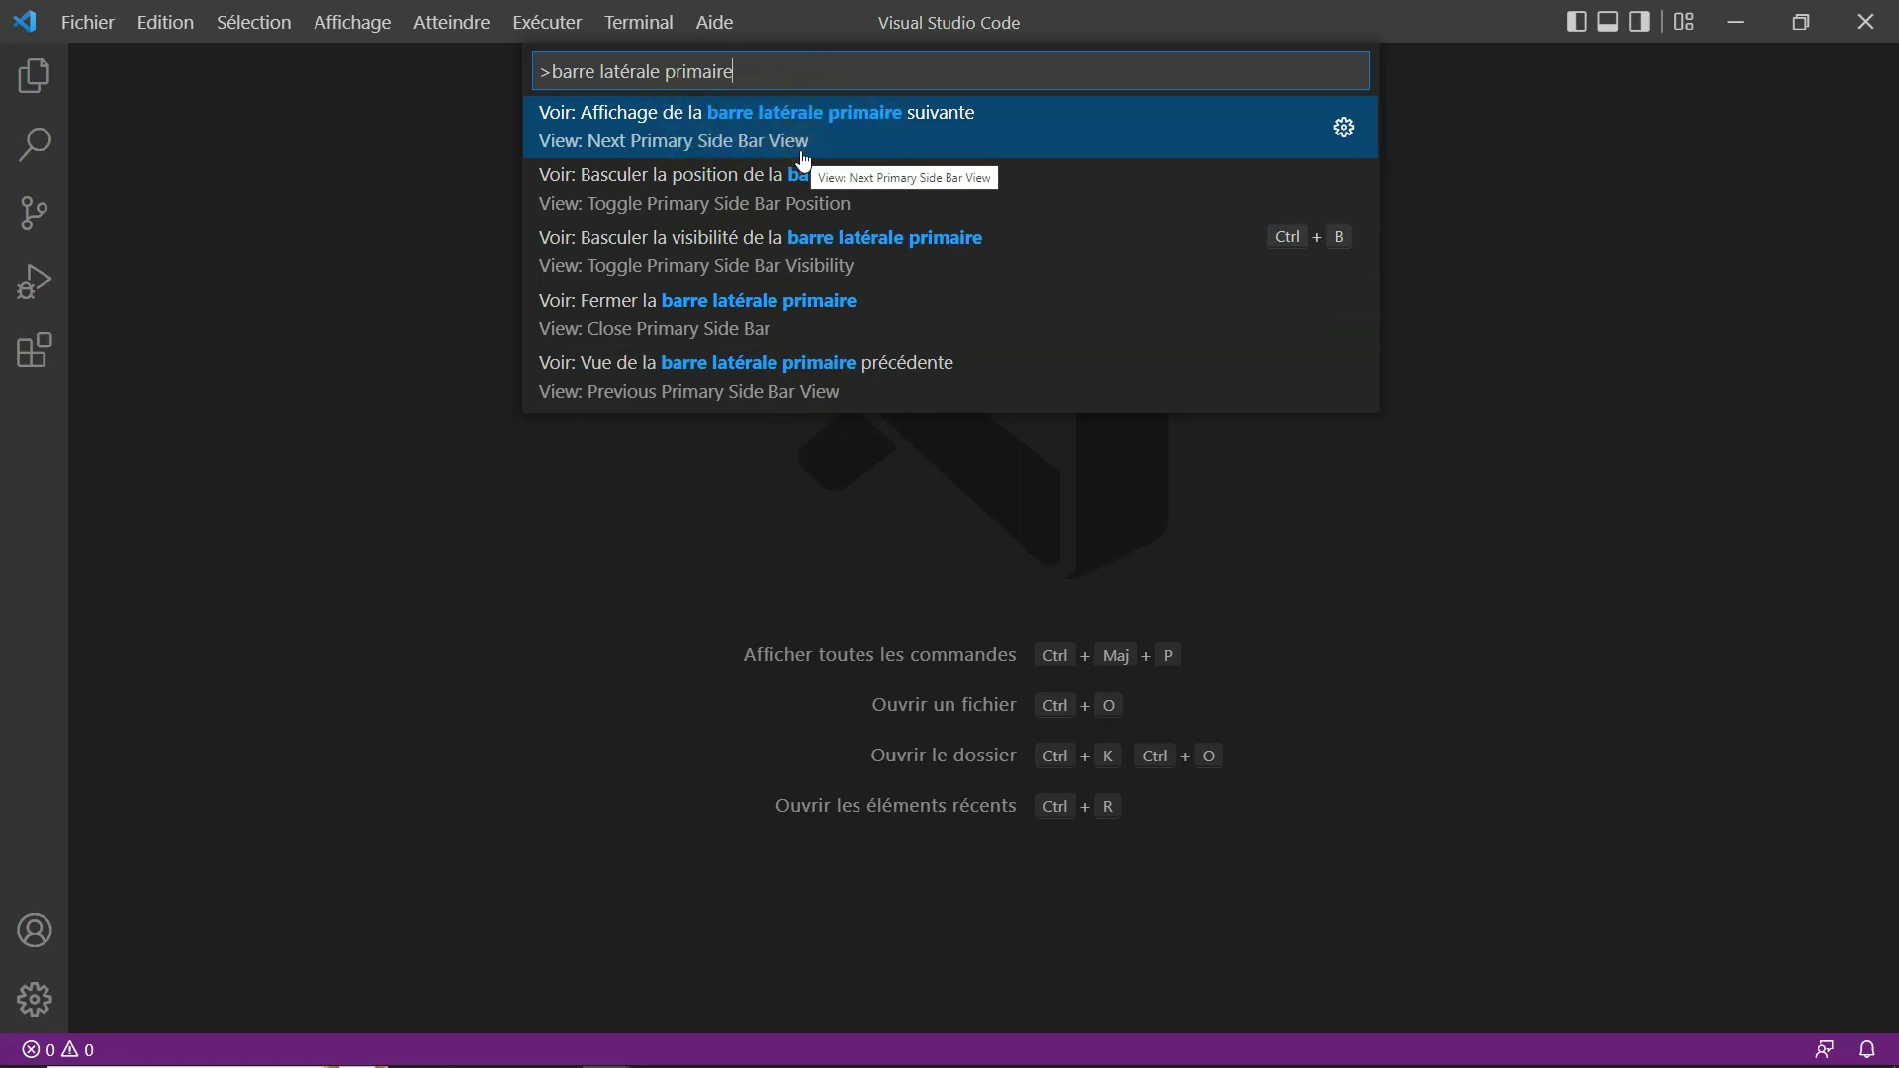
{"action": "left_click", "coordinate": [1061, 415]}
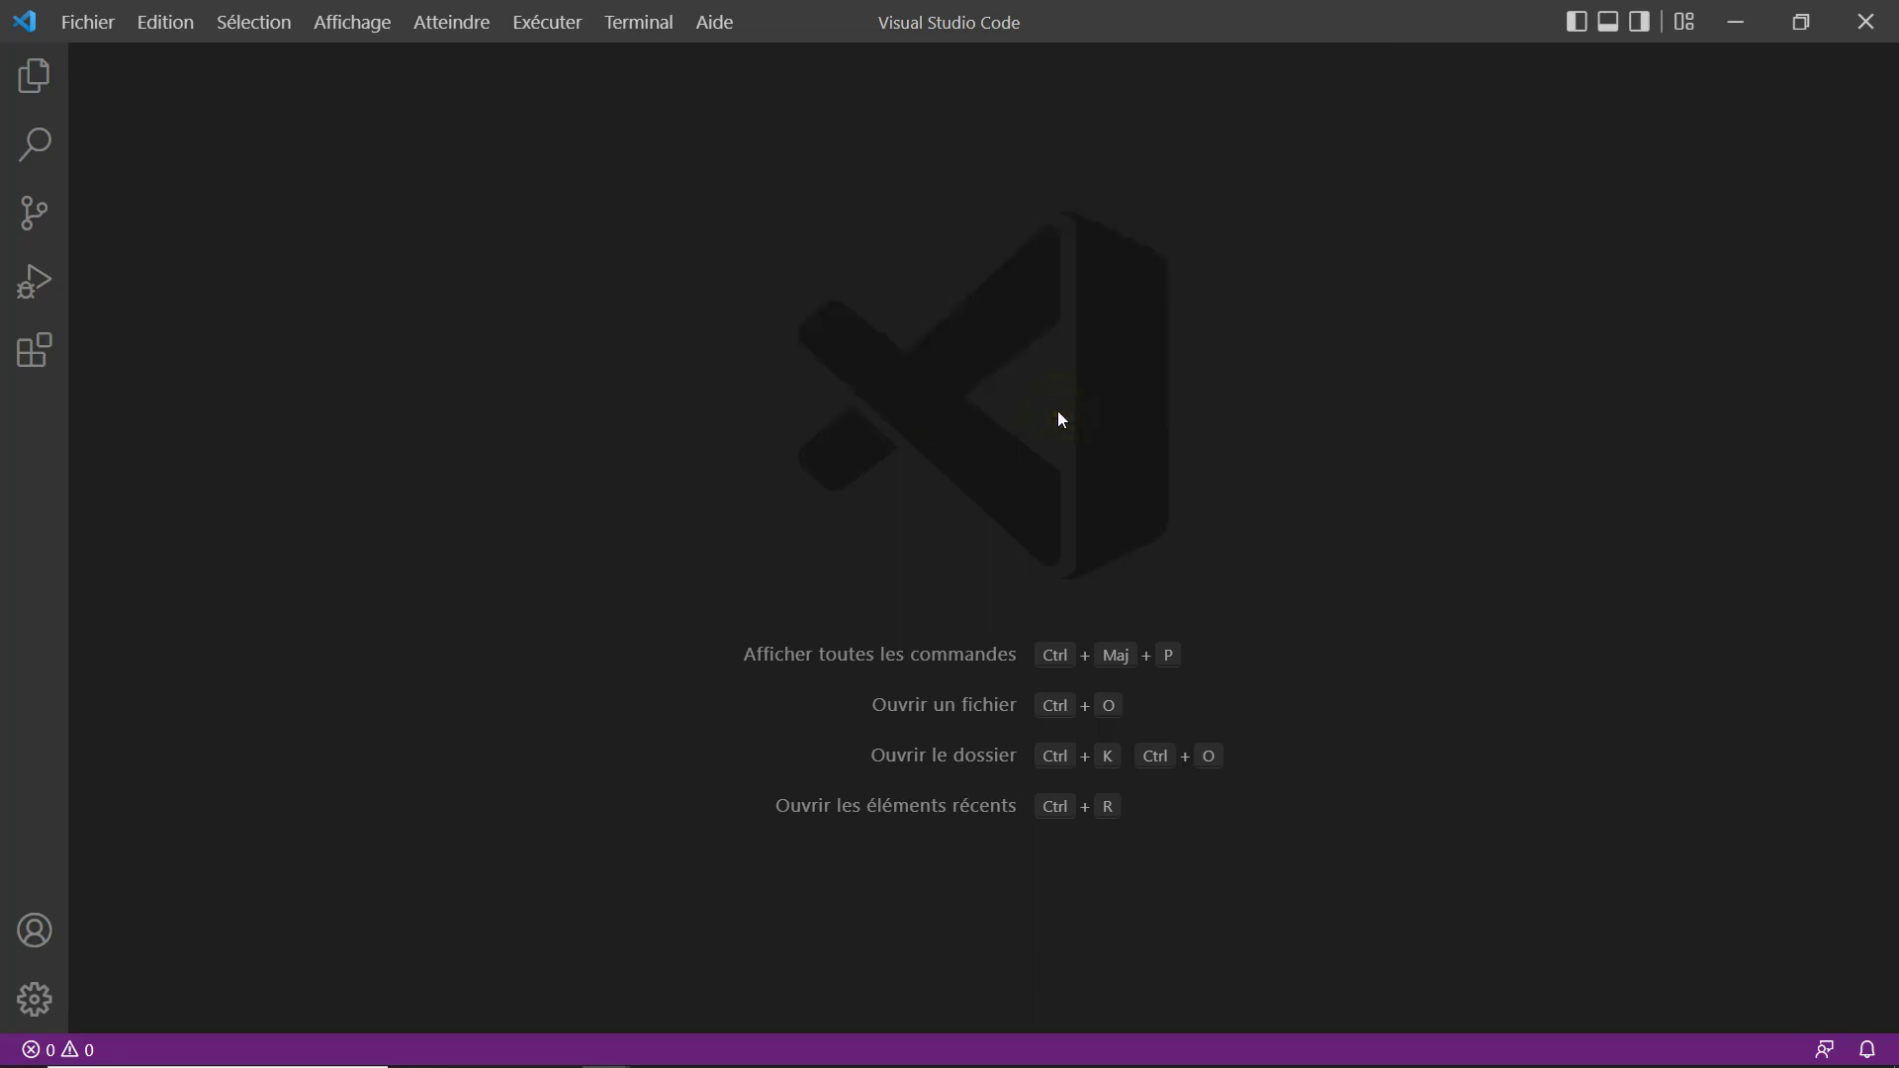
Open the layout customization list and switch the visibility of the menu bar off and back on.
{"action": "left_click", "coordinate": [1684, 22]}
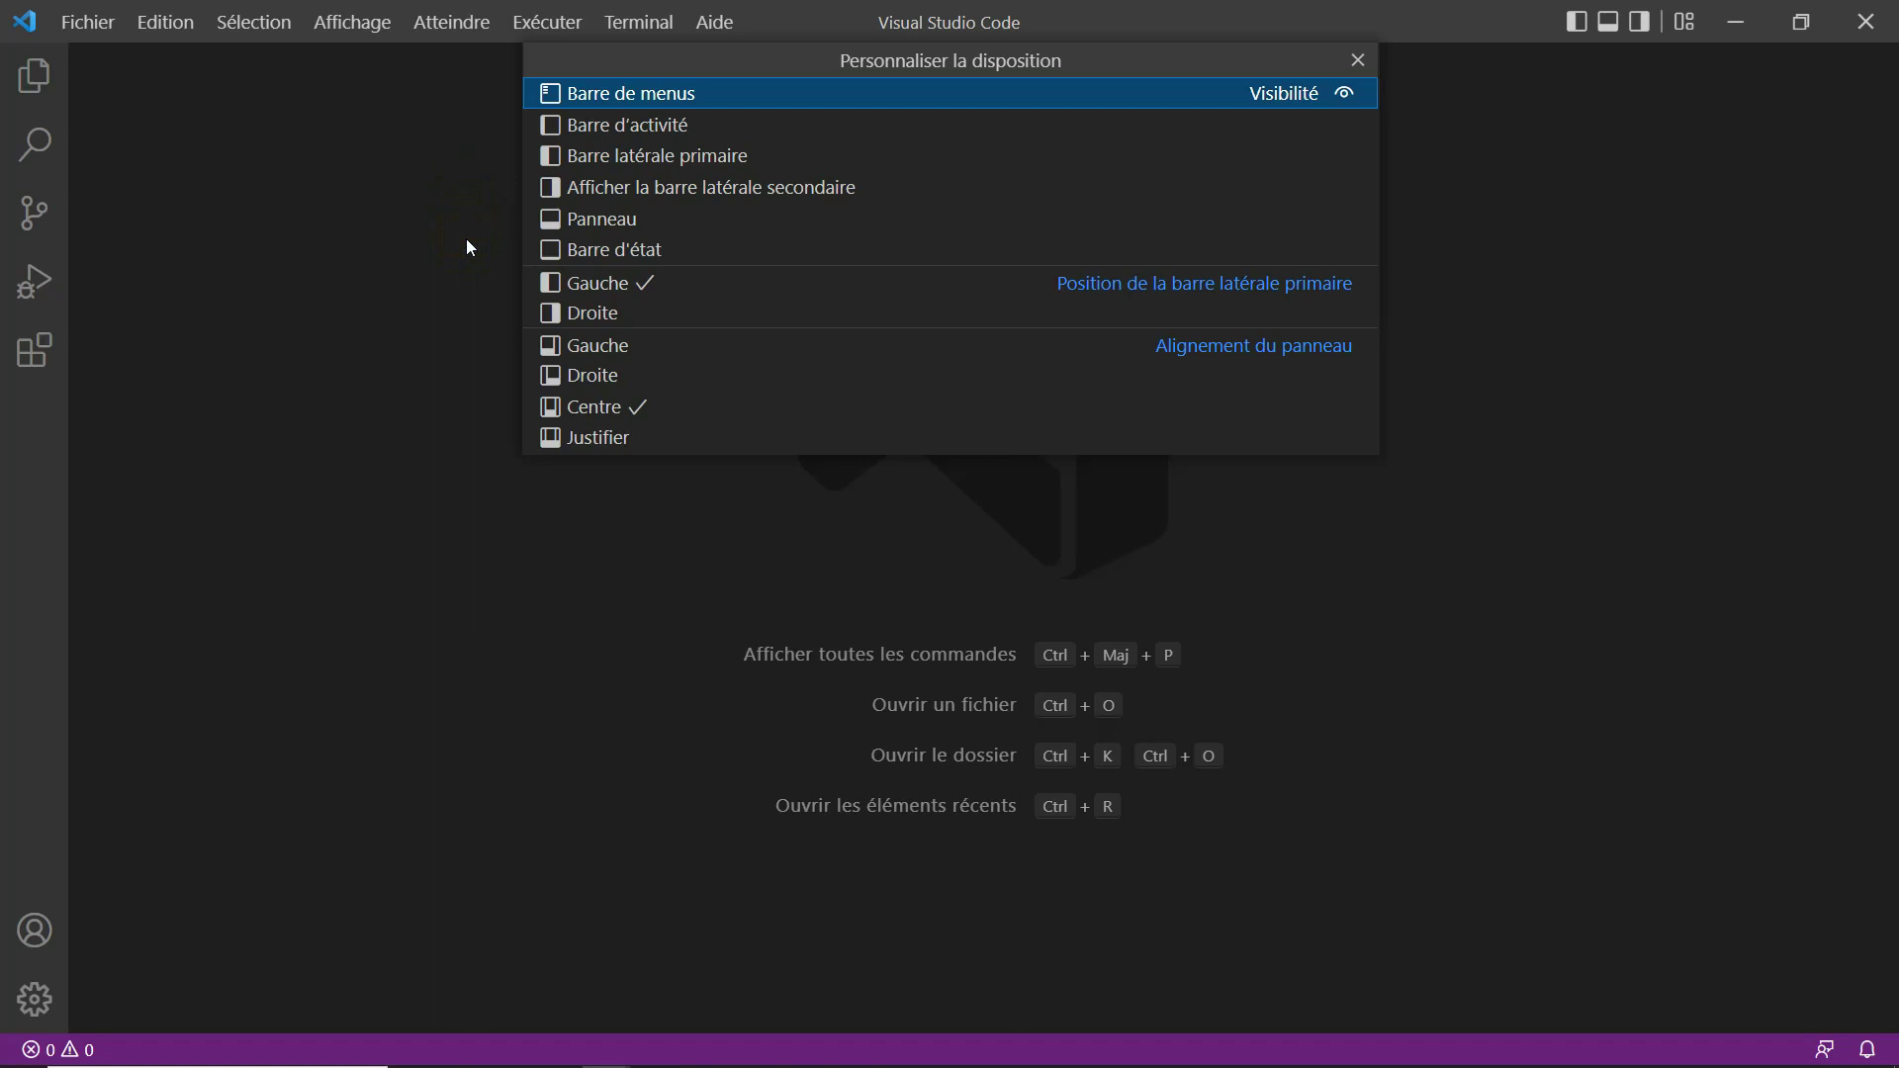
{"action": "key", "text": "Escape"}
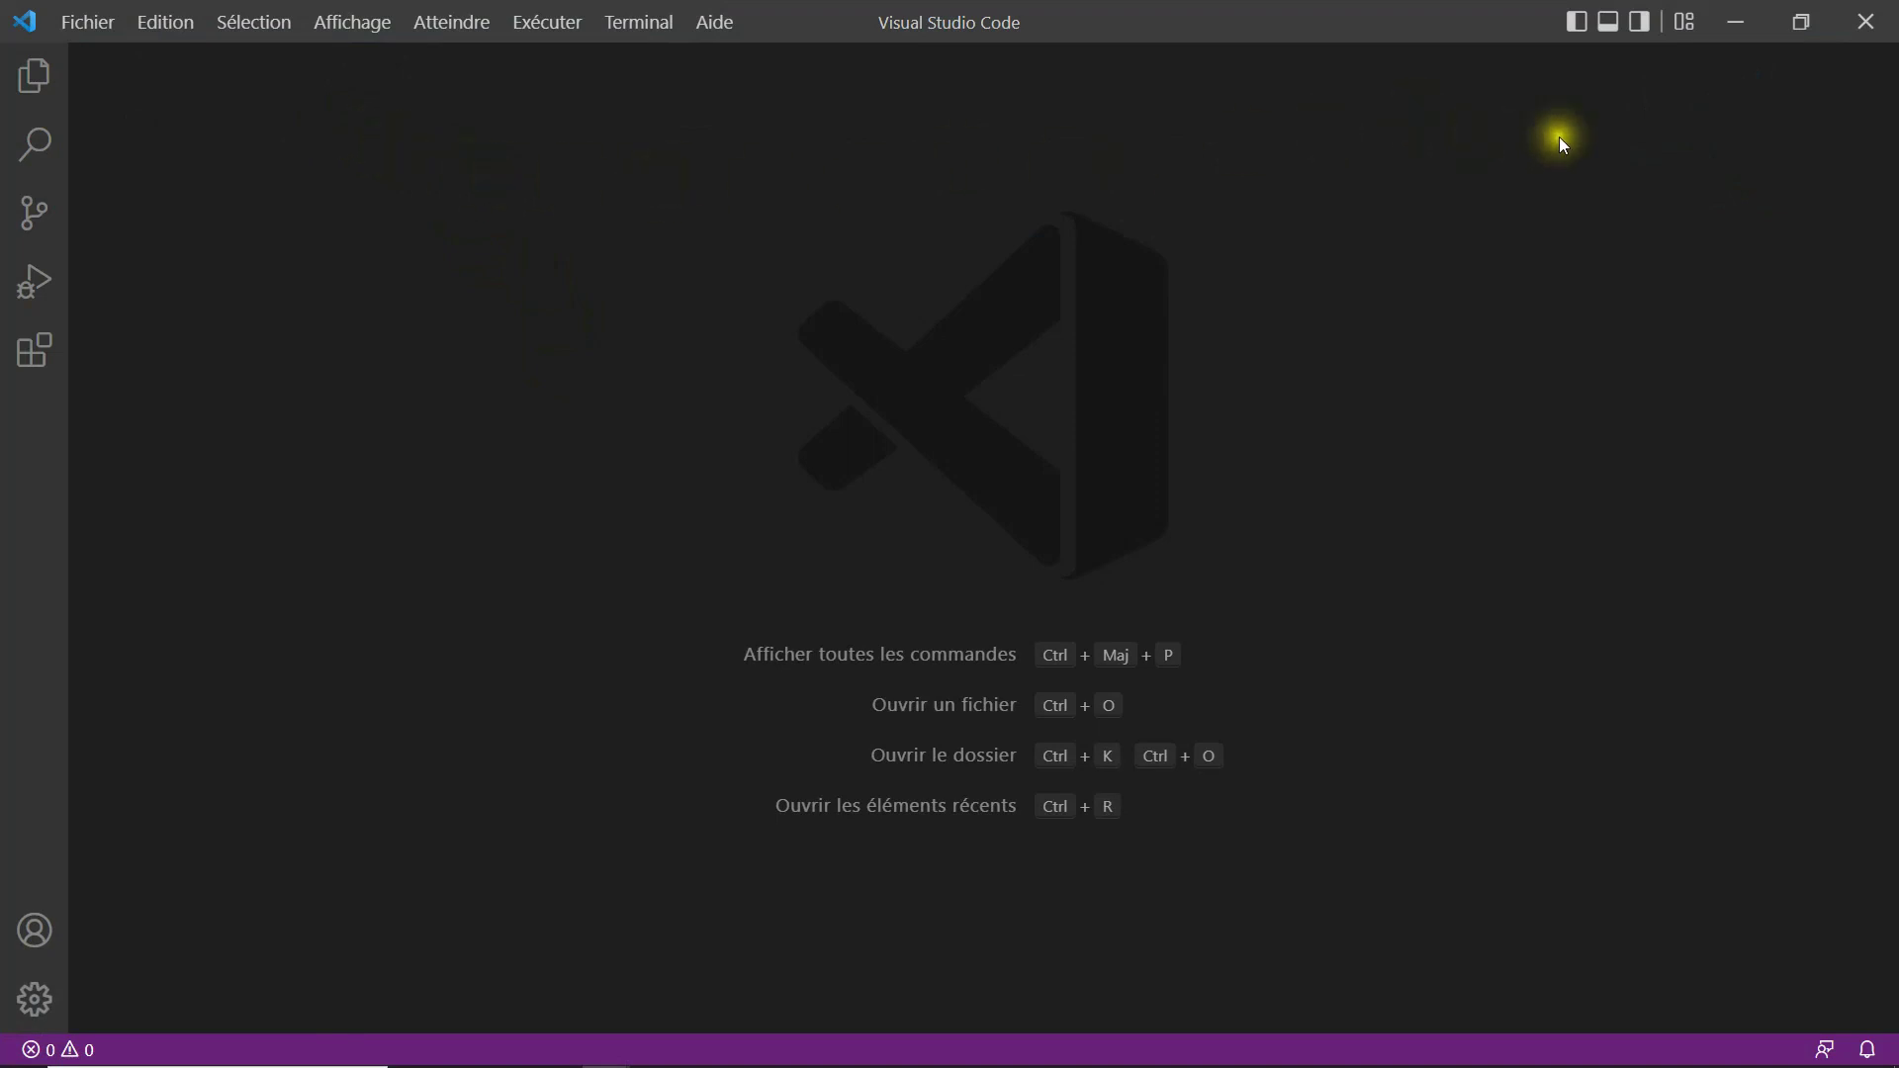
{"action": "left_click", "coordinate": [1686, 24]}
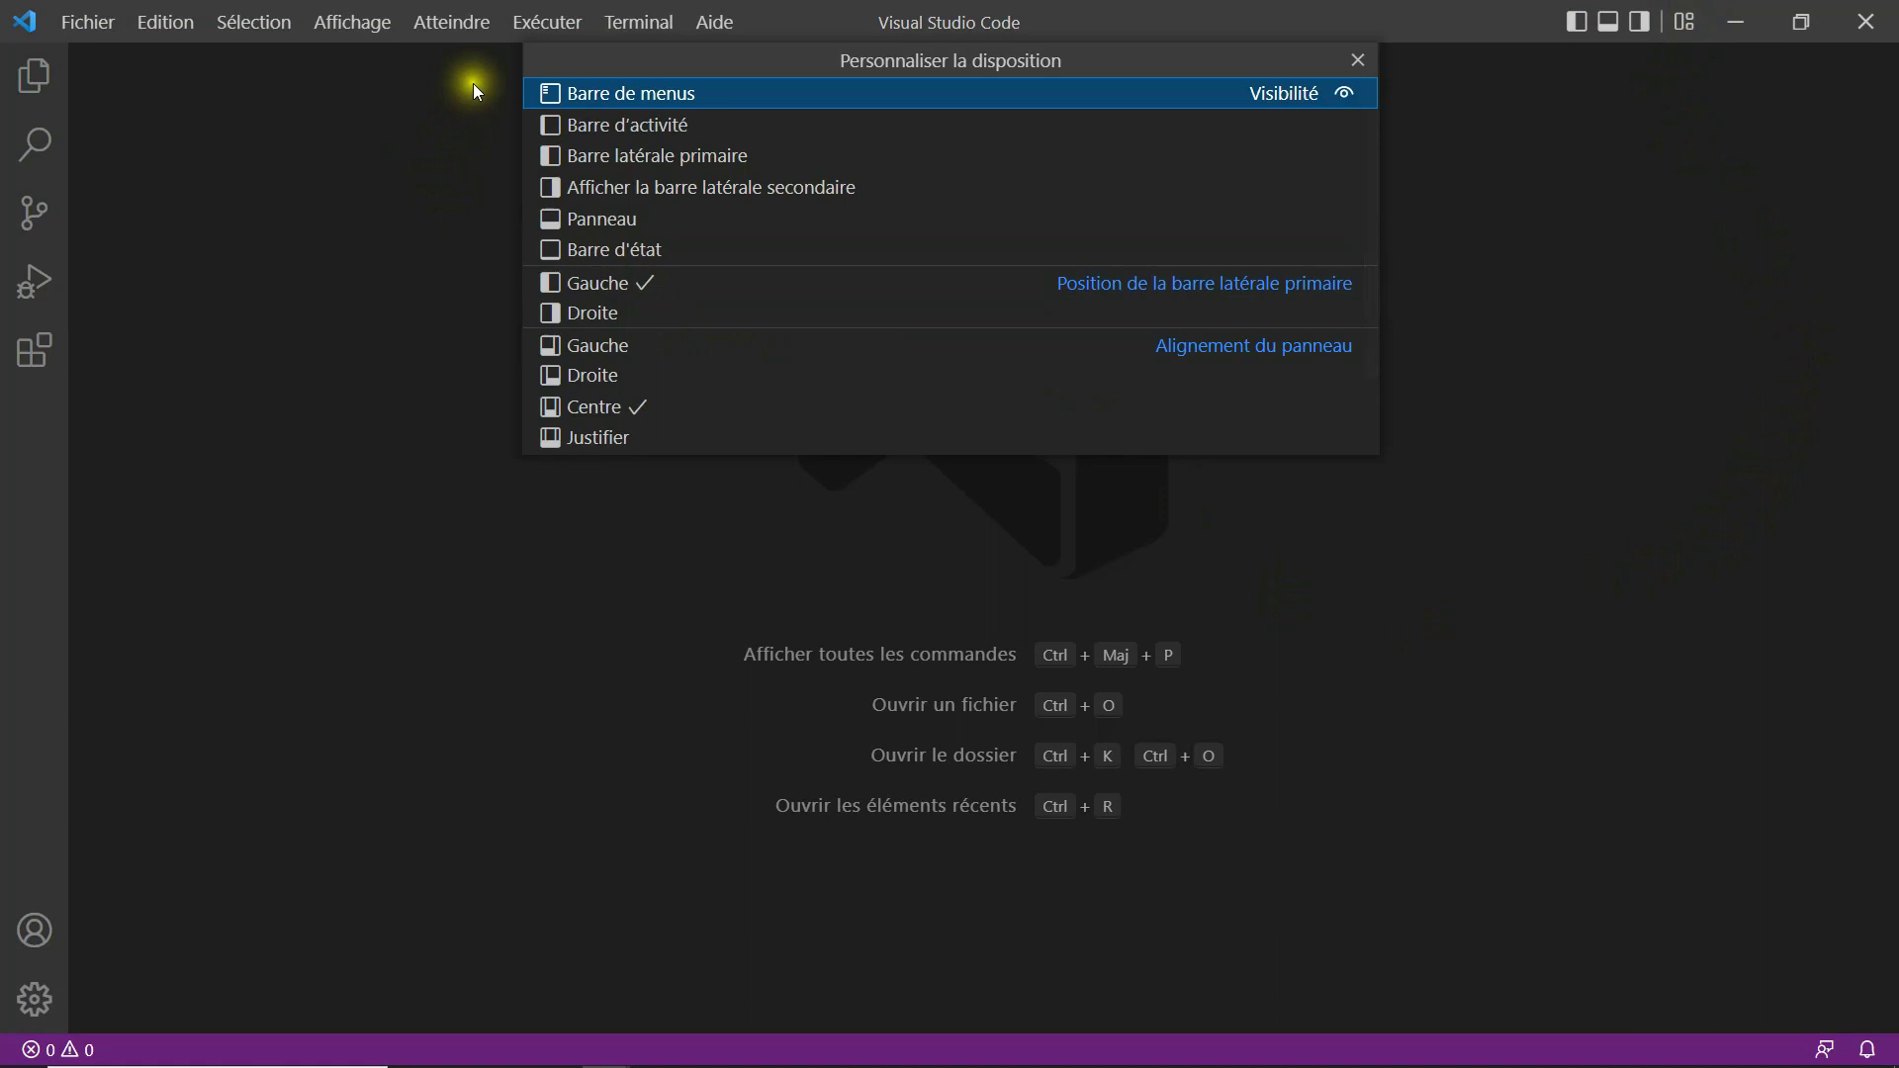
{"action": "left_click", "coordinate": [625, 95]}
{"action": "left_click", "coordinate": [625, 95]}
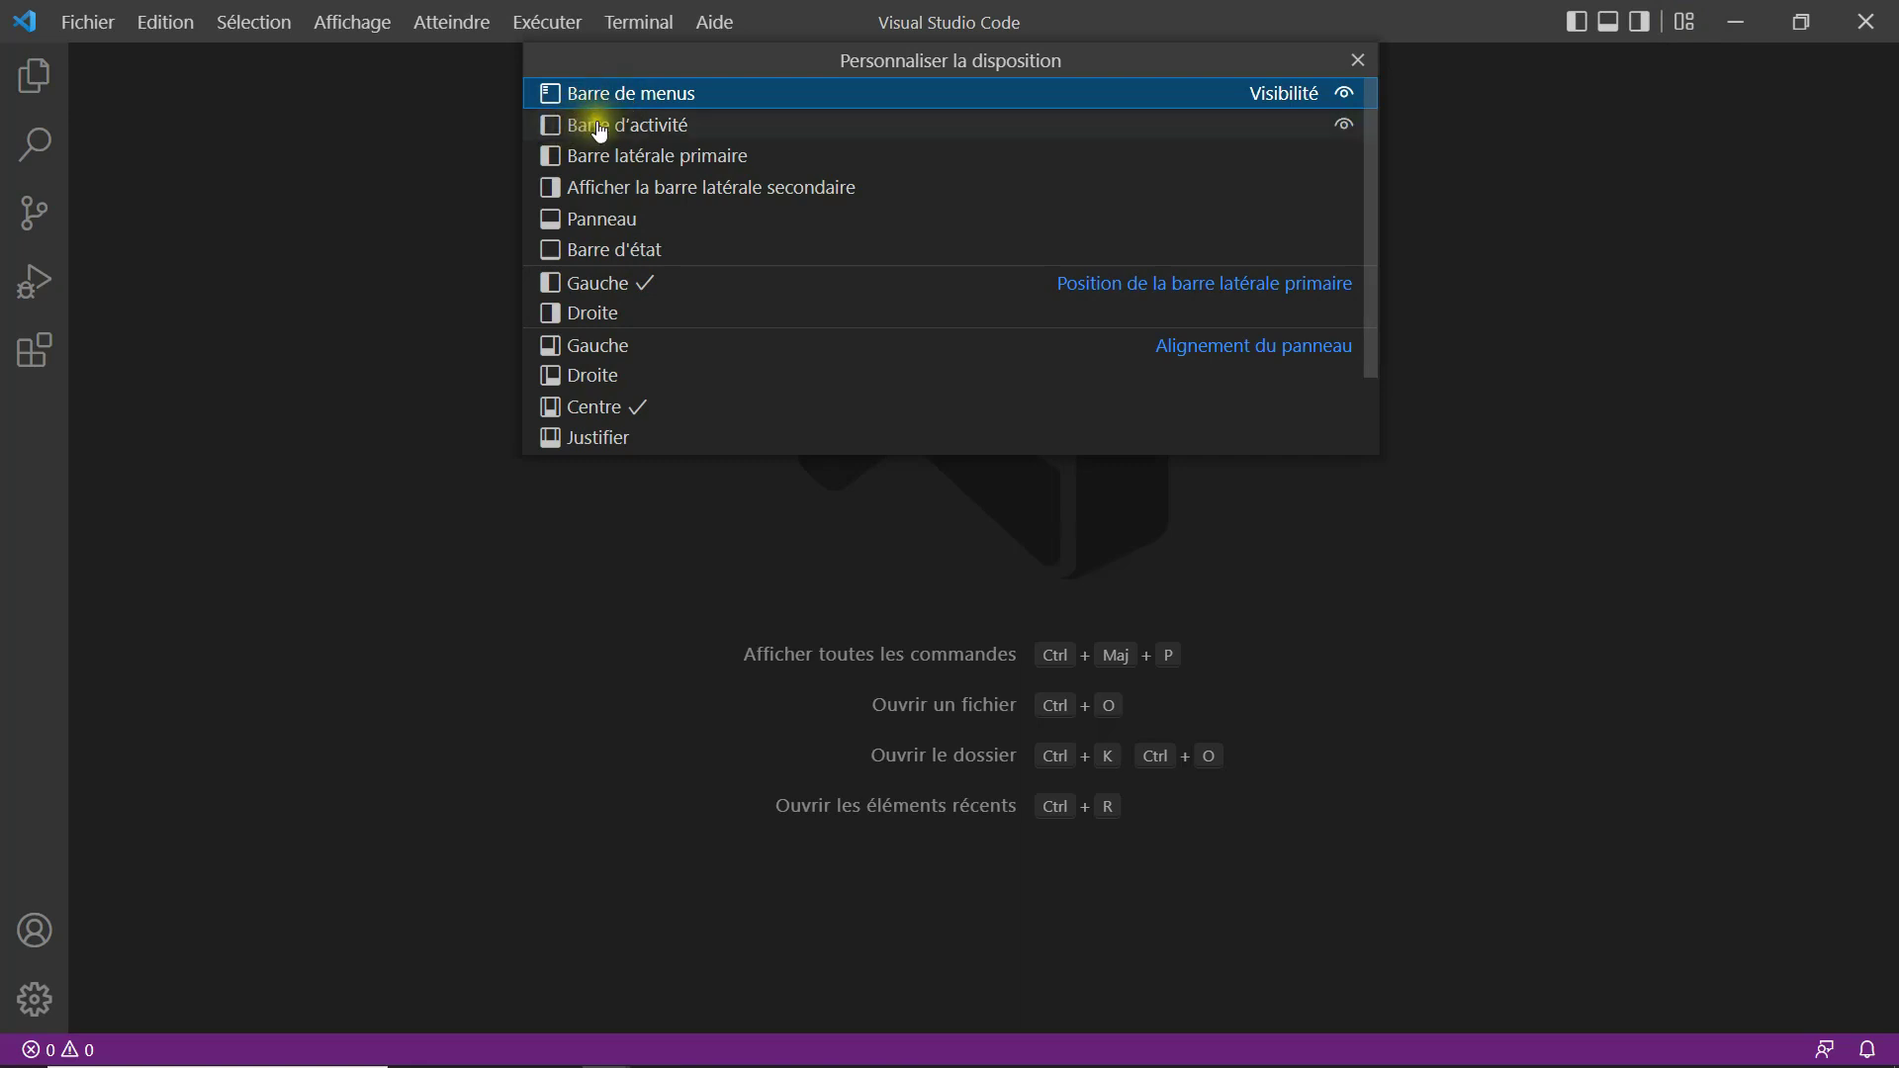
Hide and show the activity bar twice from the layout customization list.
{"action": "left_click", "coordinate": [599, 127]}
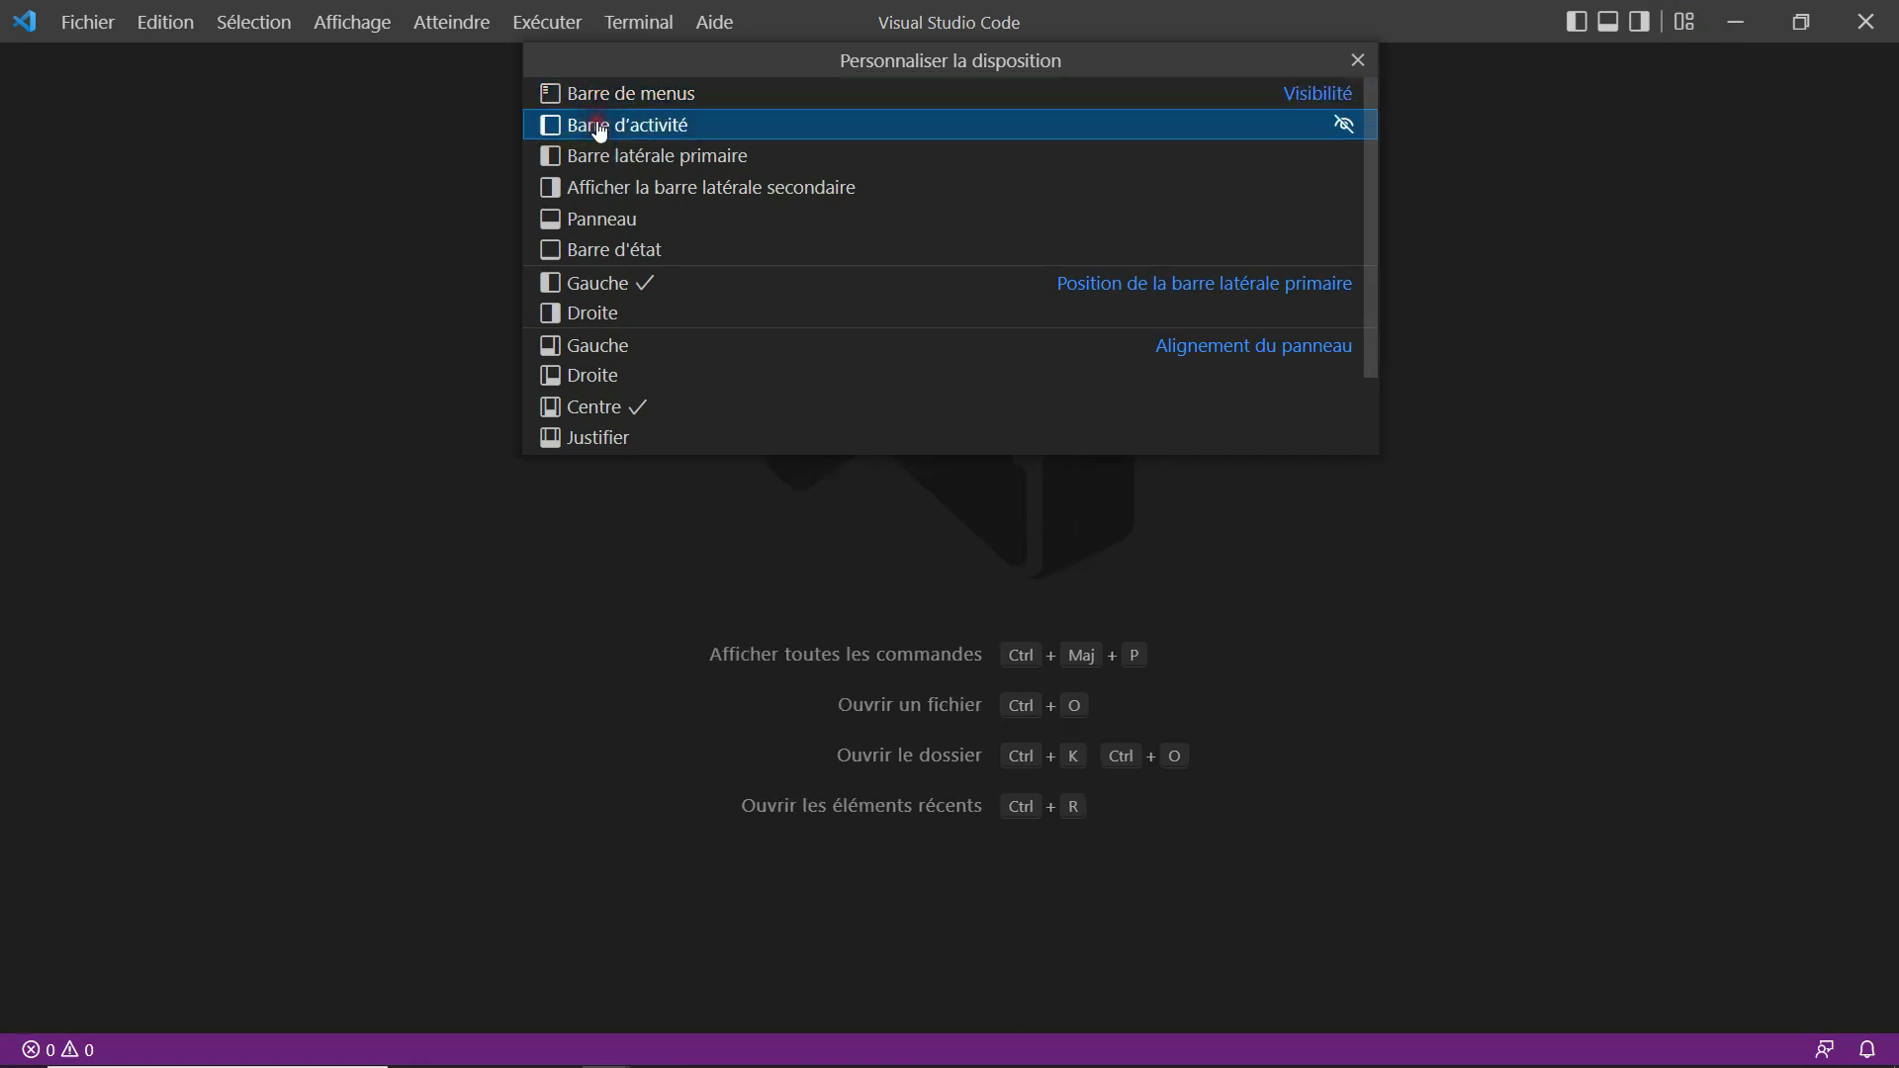
{"action": "left_click", "coordinate": [599, 126]}
{"action": "left_click", "coordinate": [600, 127]}
{"action": "left_click", "coordinate": [599, 126]}
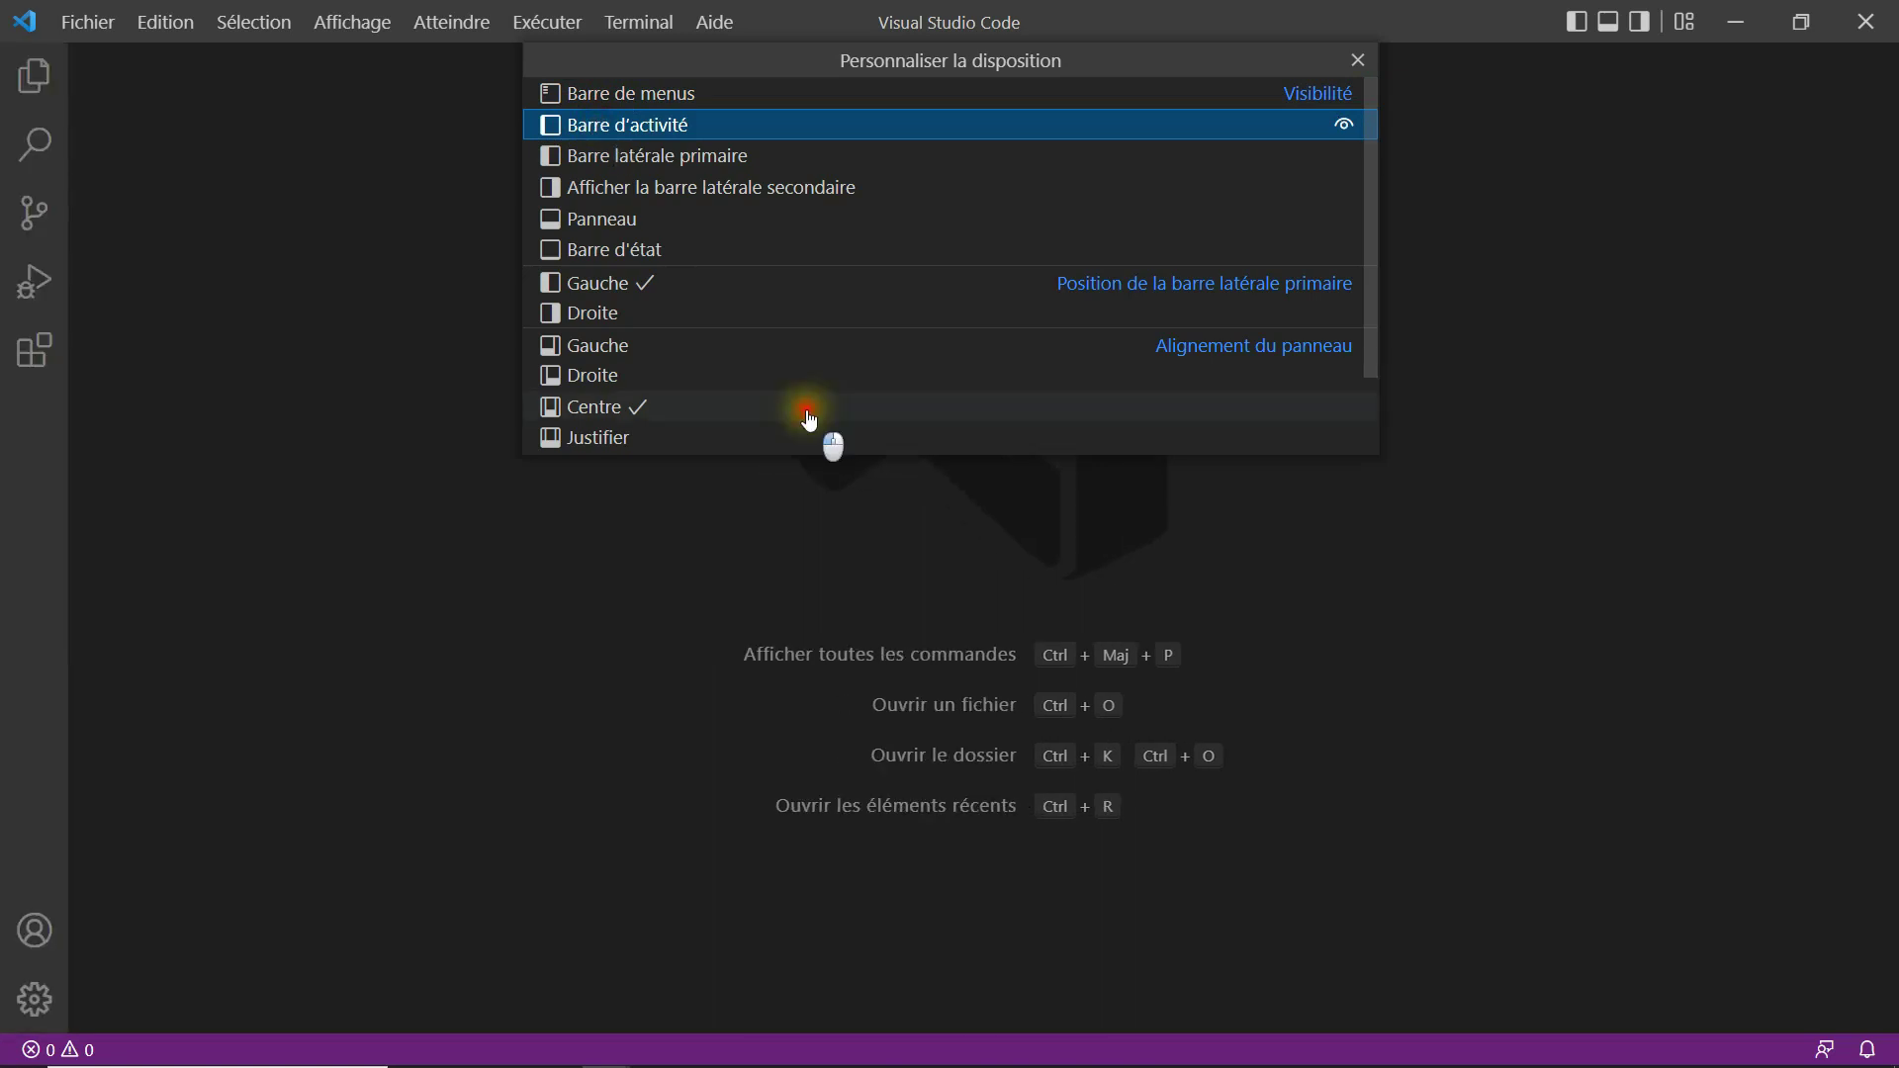
Remove the Explorateur entry from the activity bar and restore it.
{"action": "right_click", "coordinate": [23, 454]}
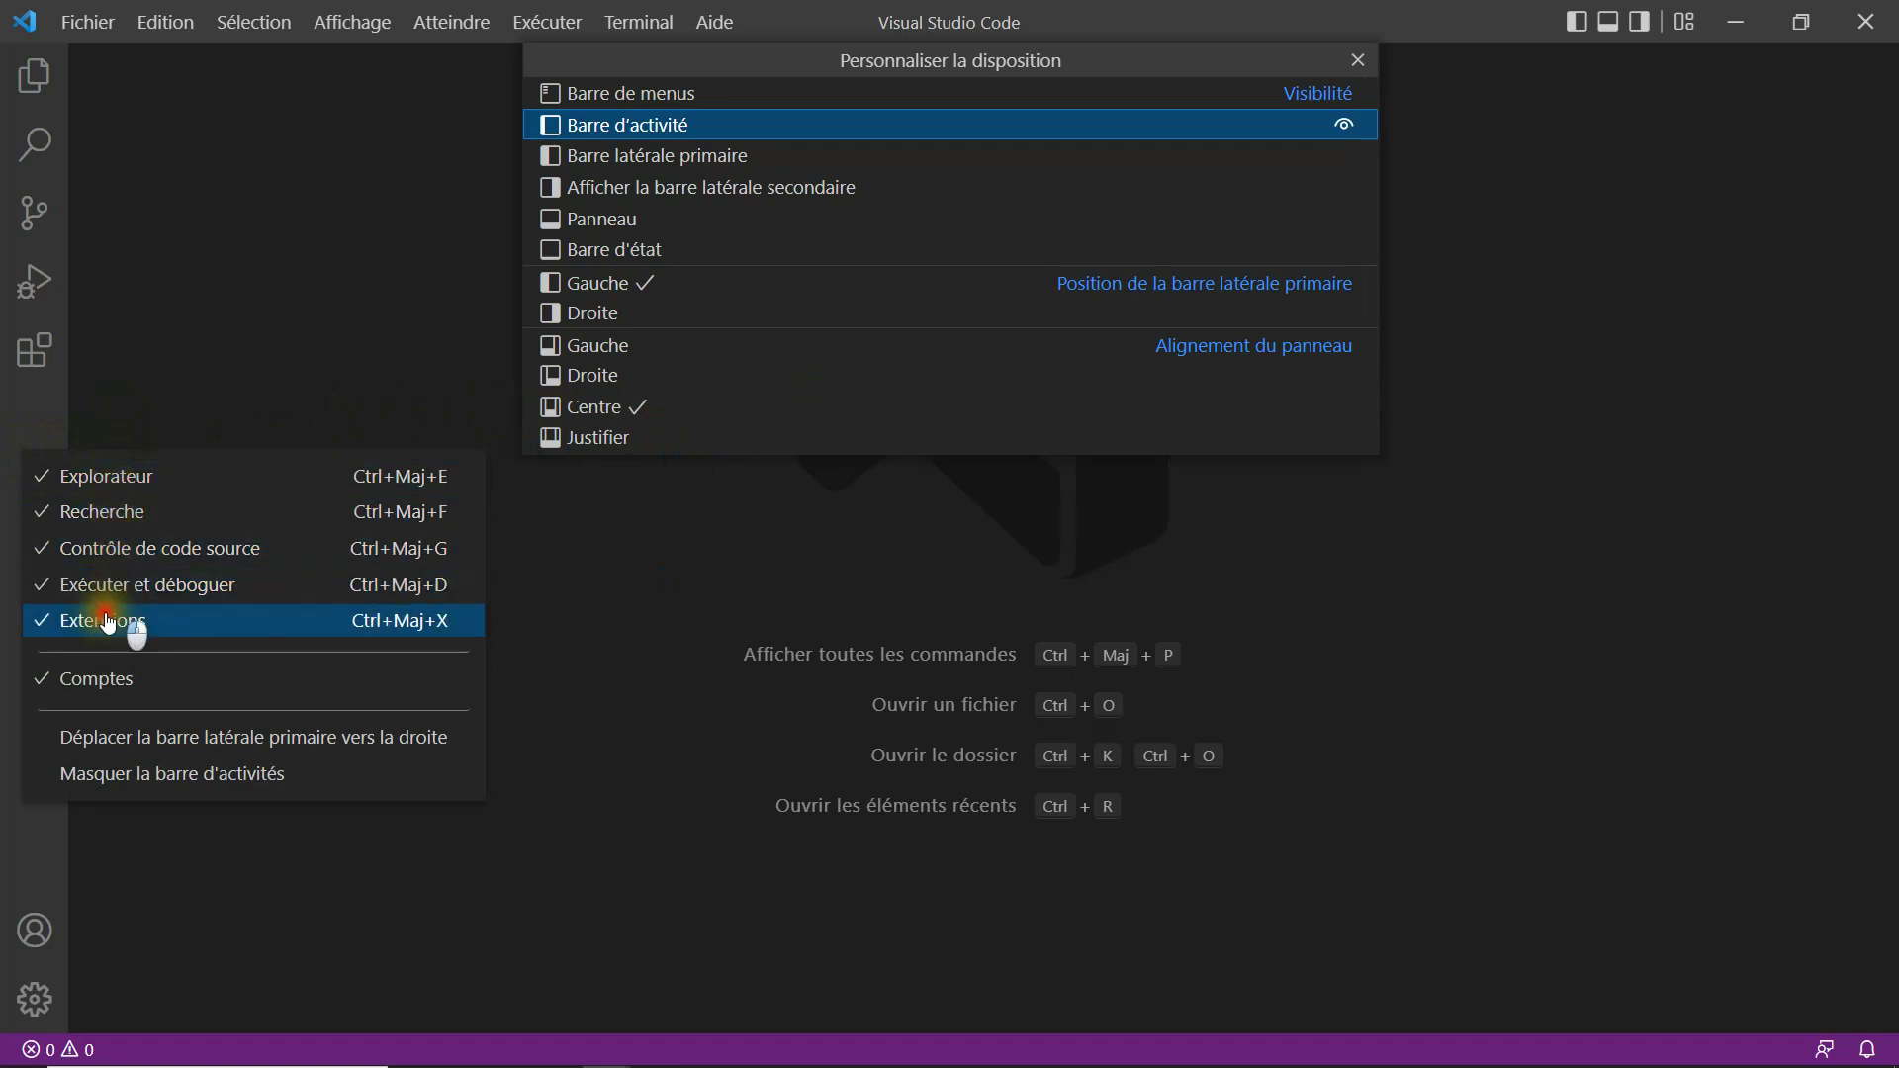
{"action": "left_click", "coordinate": [116, 481]}
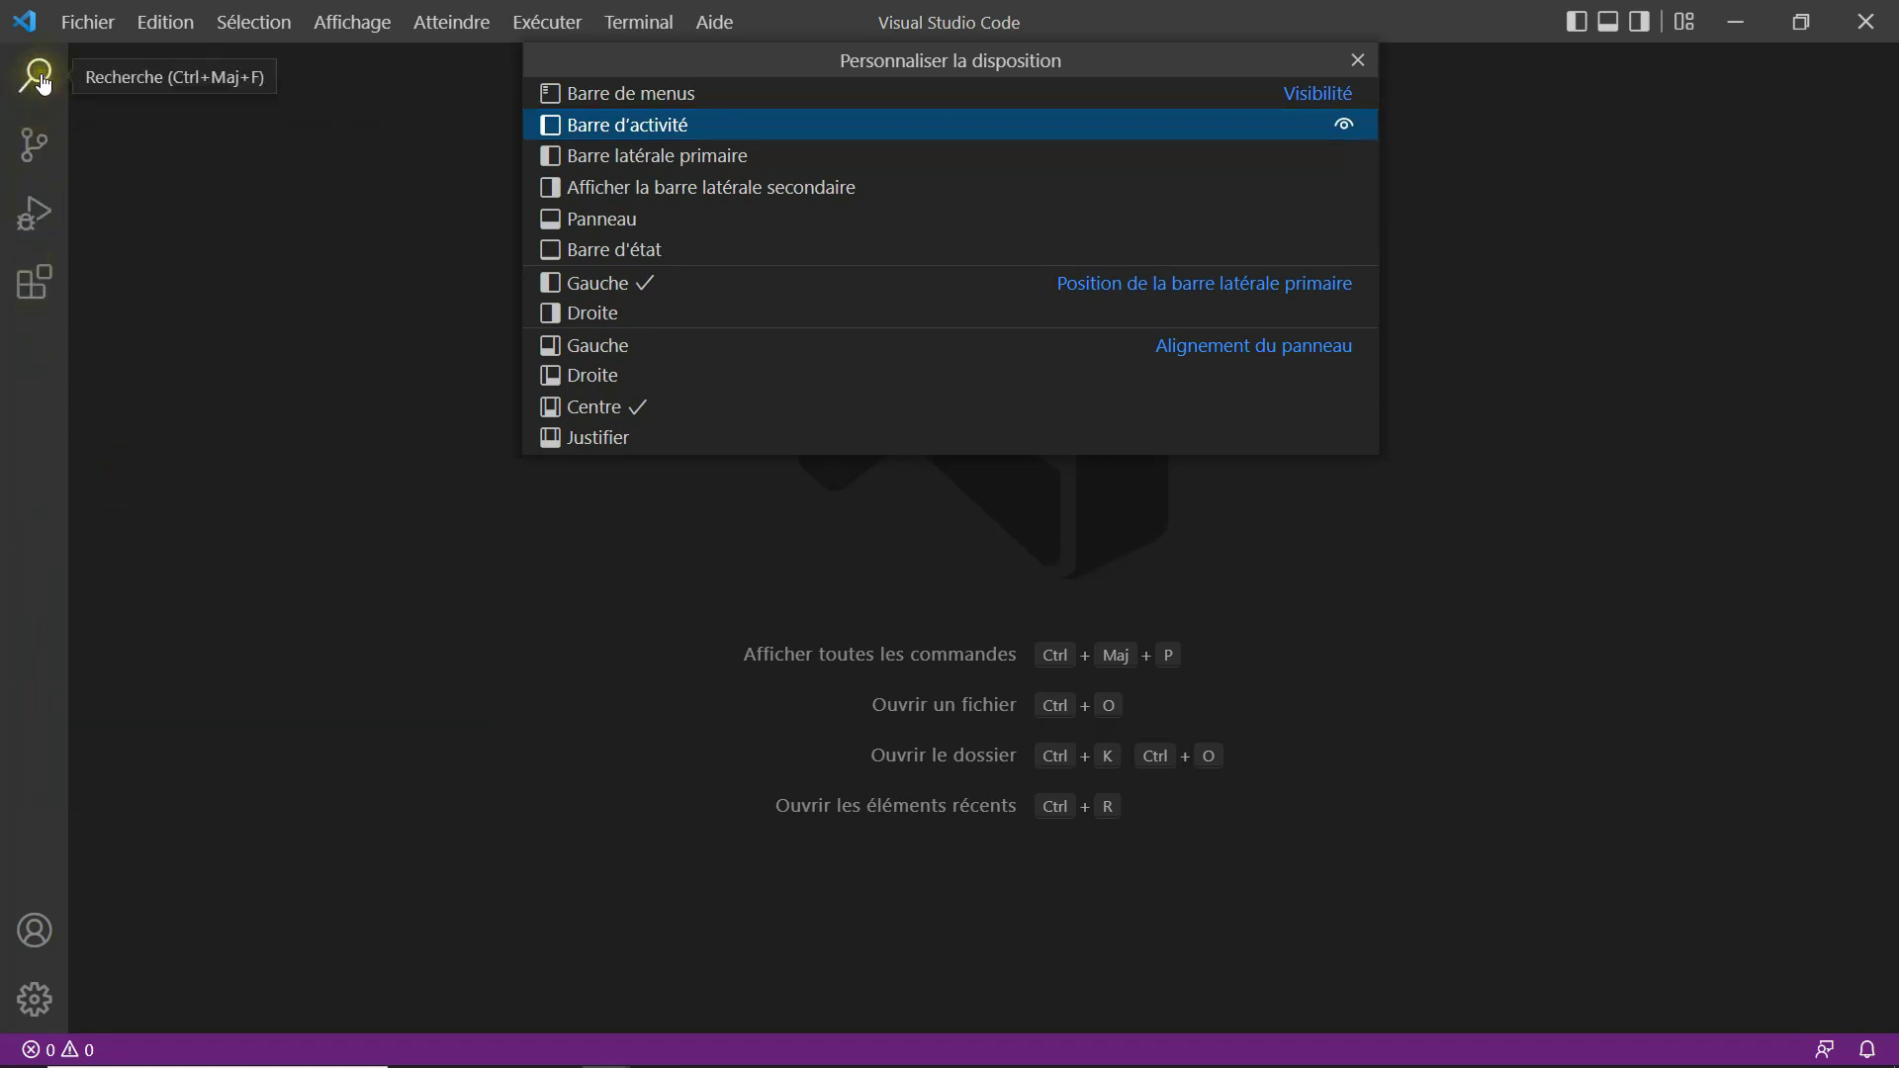
{"action": "right_click", "coordinate": [26, 419]}
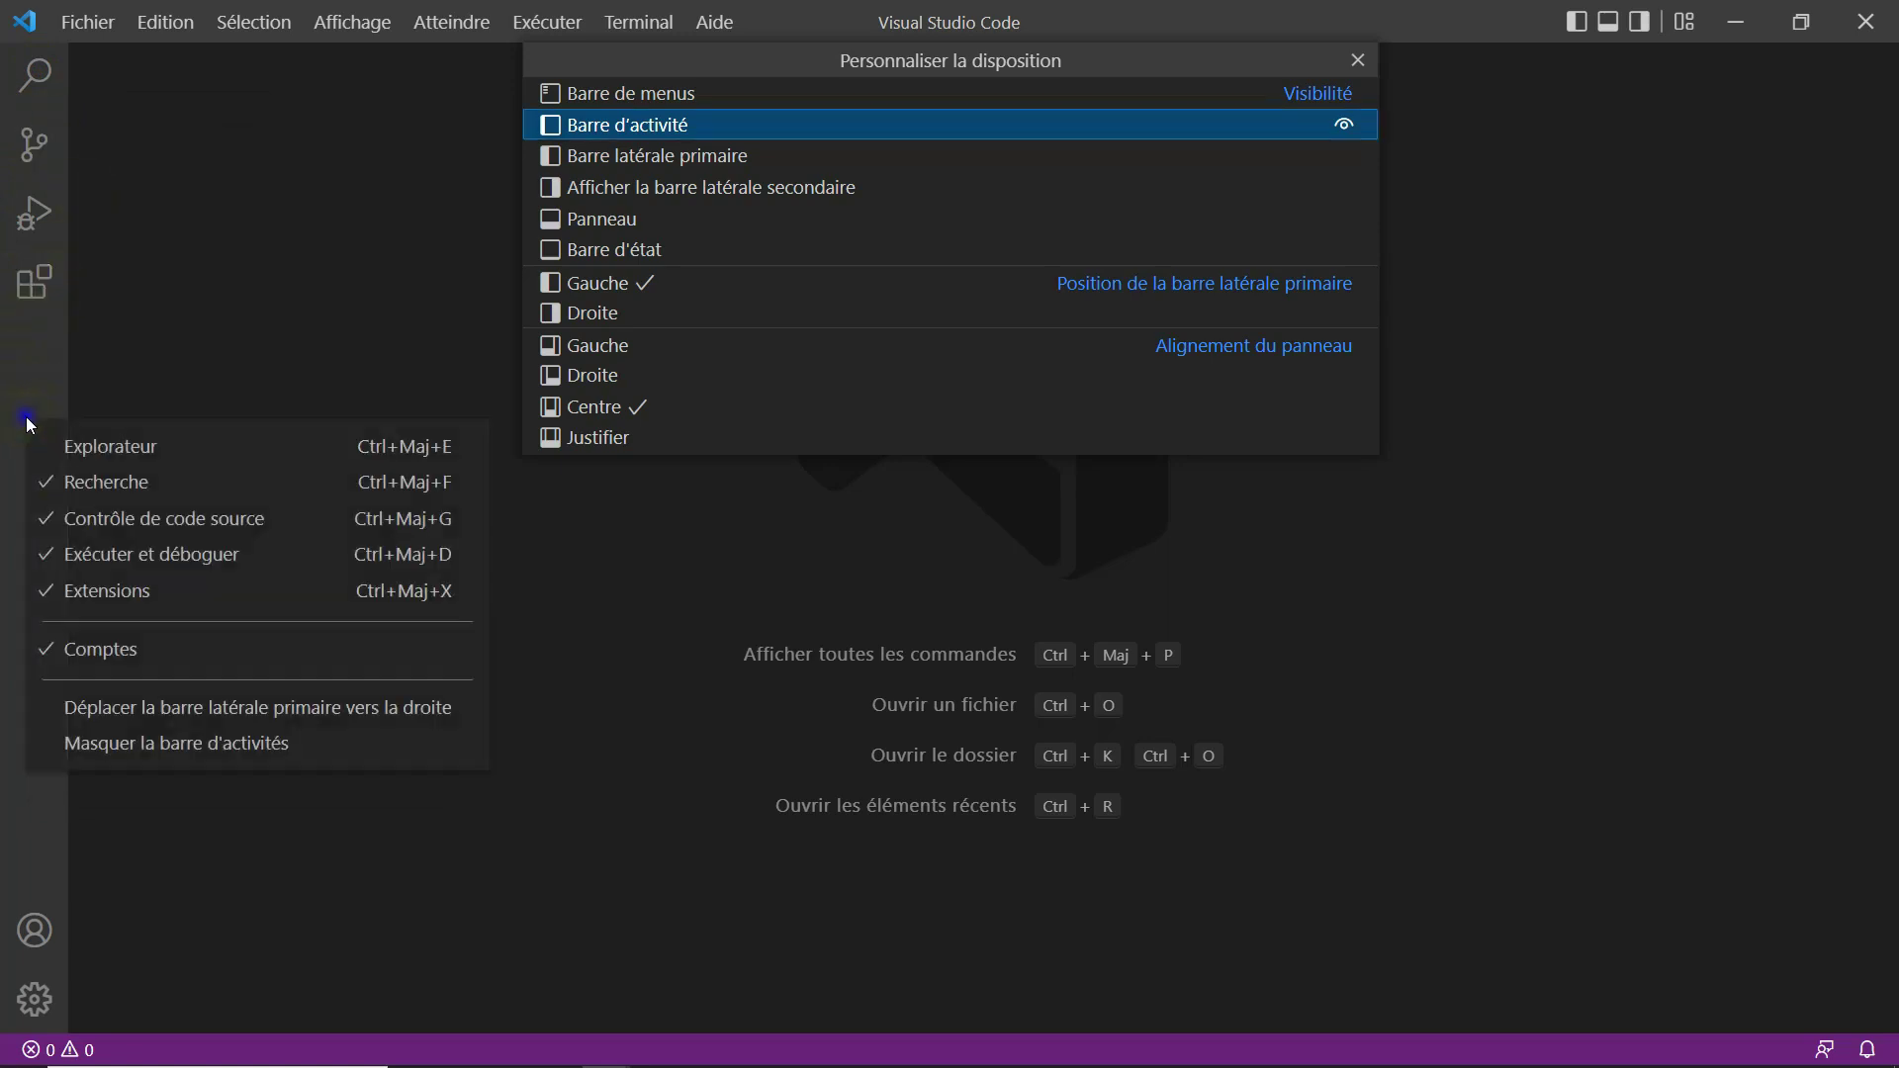
{"action": "left_click", "coordinate": [89, 448]}
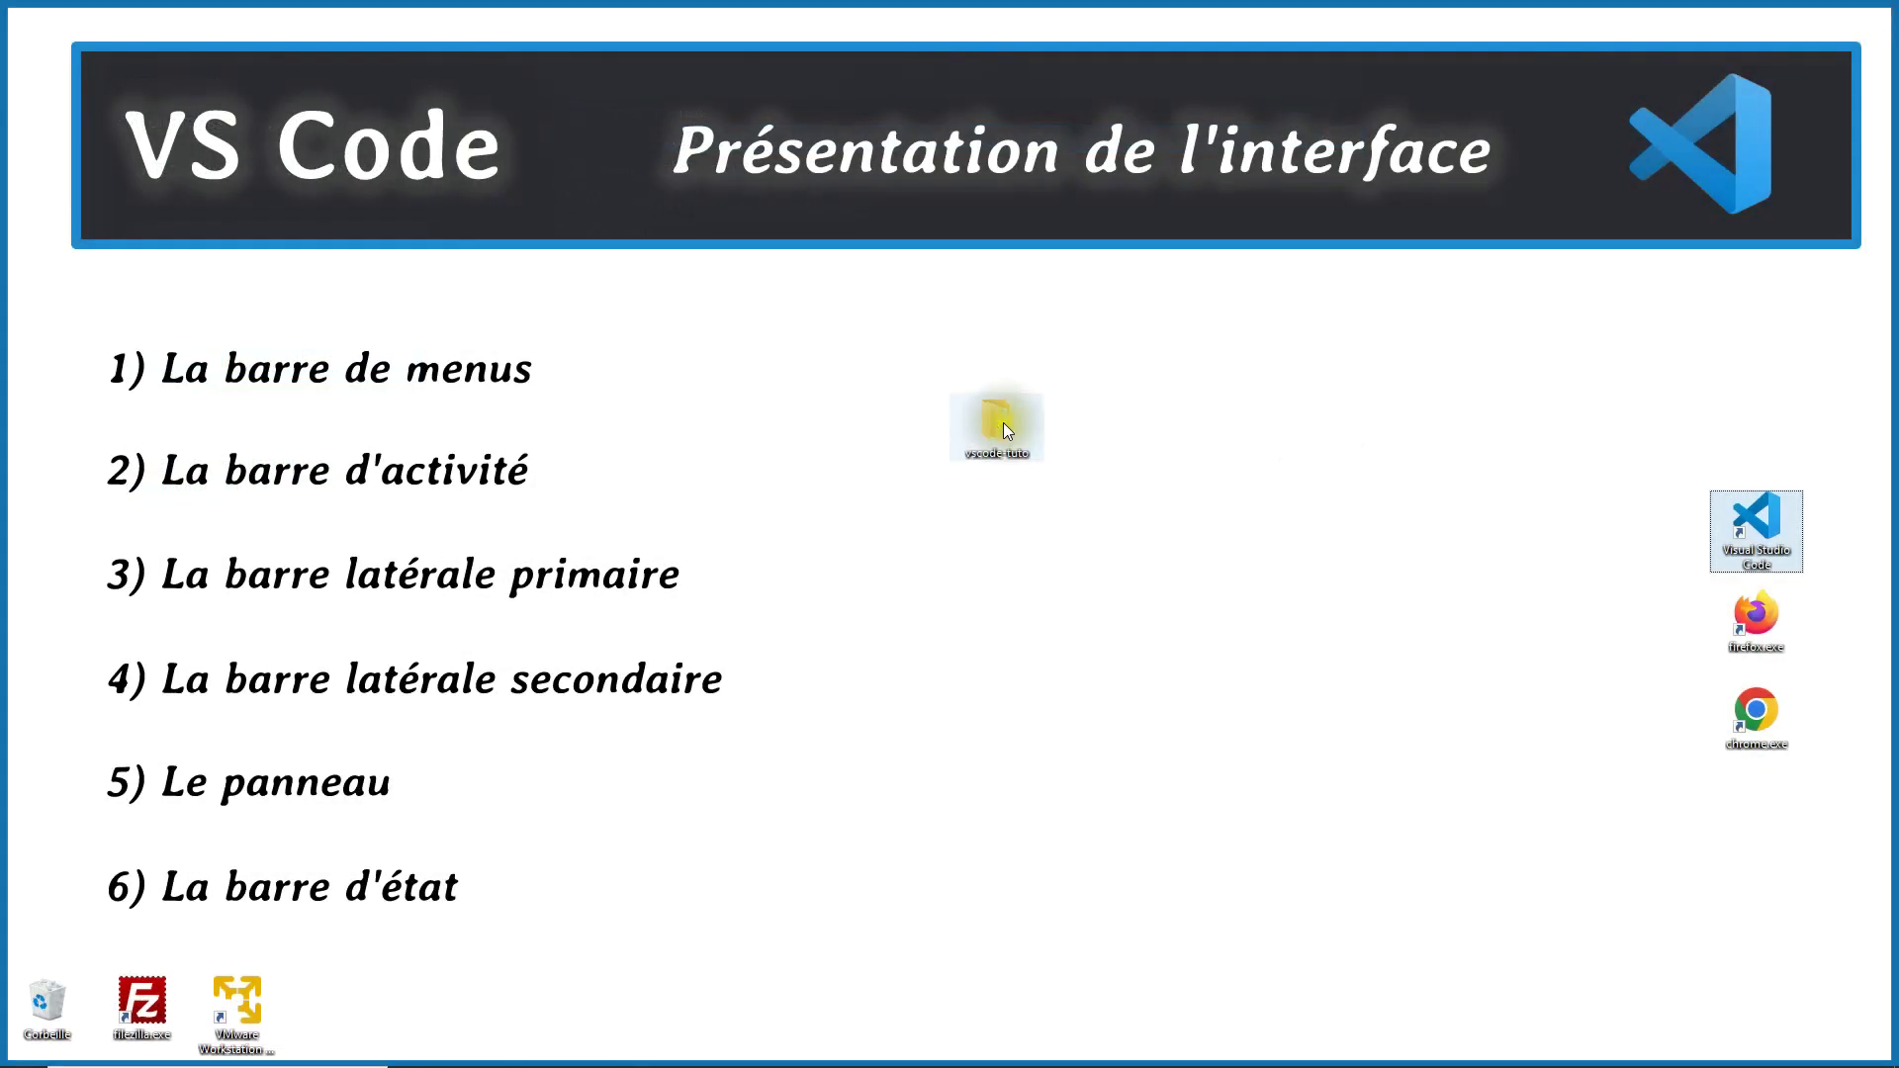
Open the vscode-tuto folder from the desktop in Visual Studio Code and close the Prise en main page.
{"action": "left_click", "coordinate": [998, 423]}
{"action": "right_click", "coordinate": [1003, 424]}
{"action": "left_click", "coordinate": [1068, 547]}
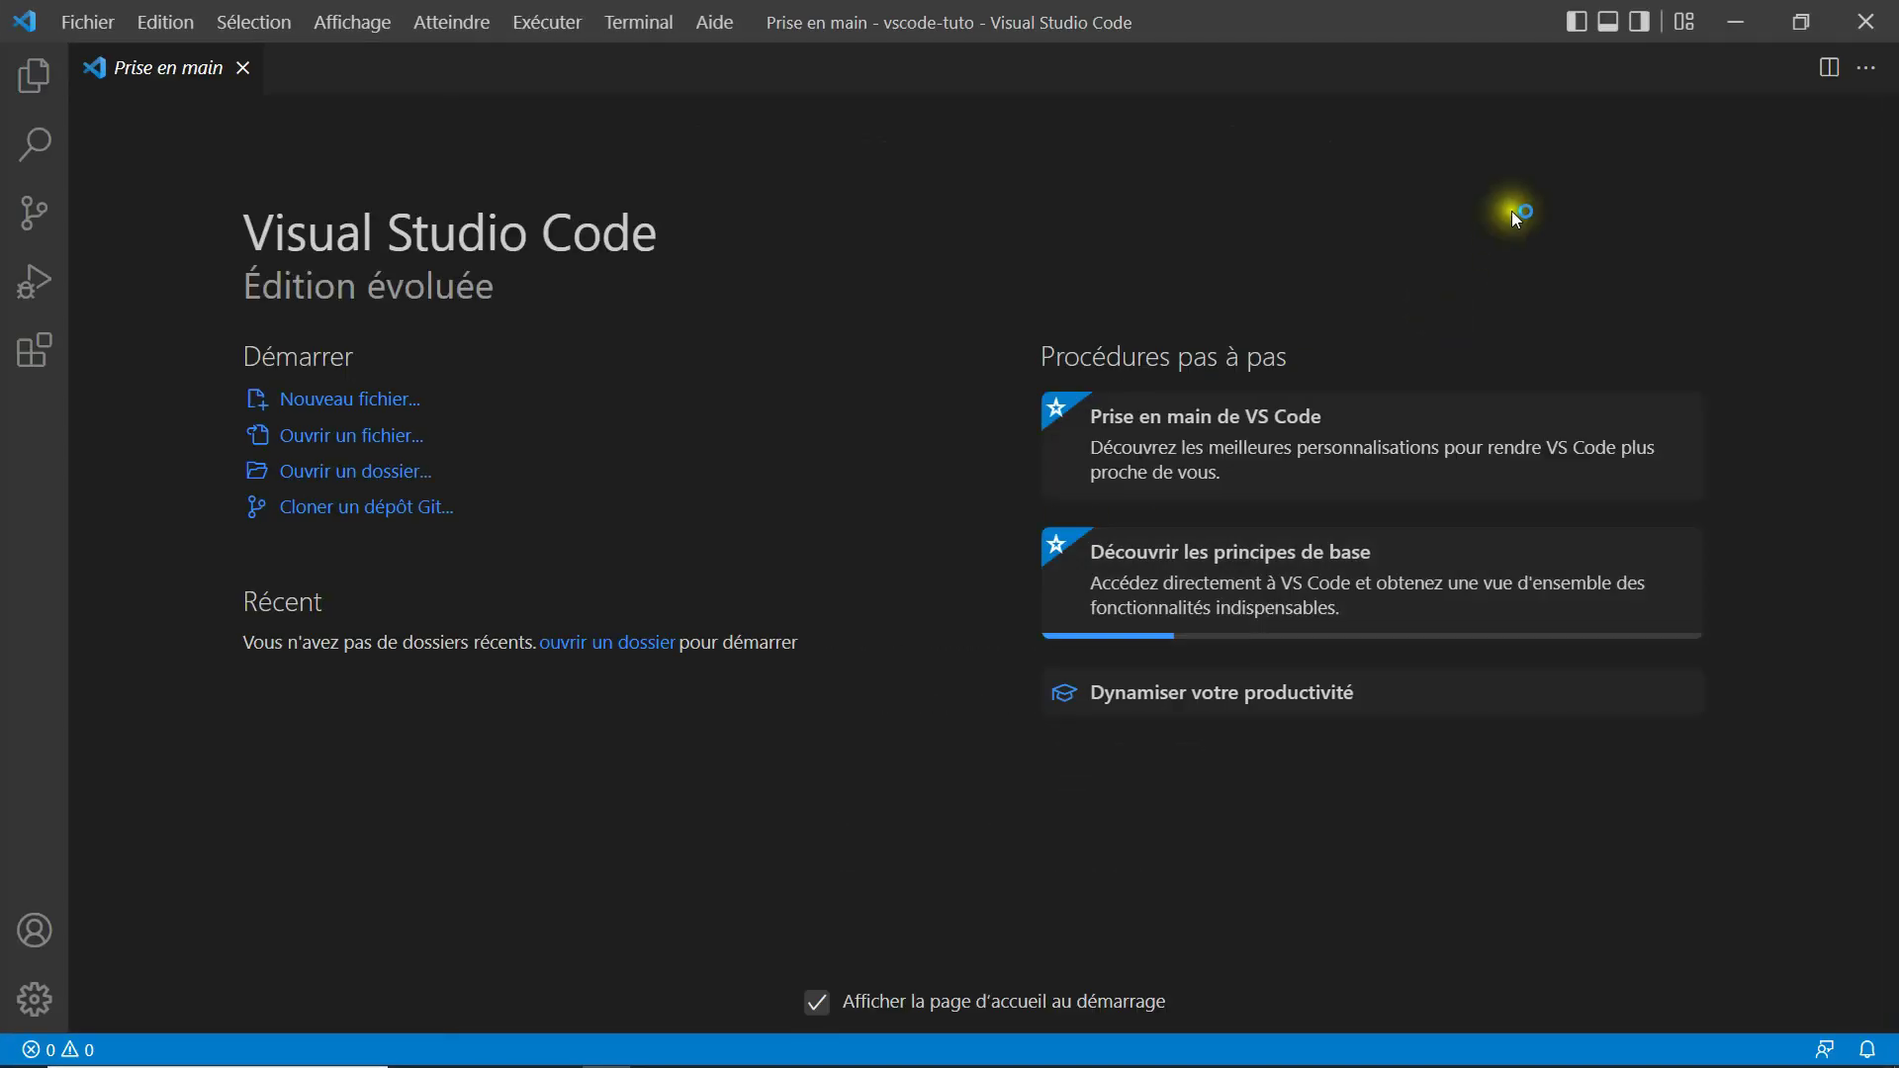
{"action": "left_click", "coordinate": [245, 67]}
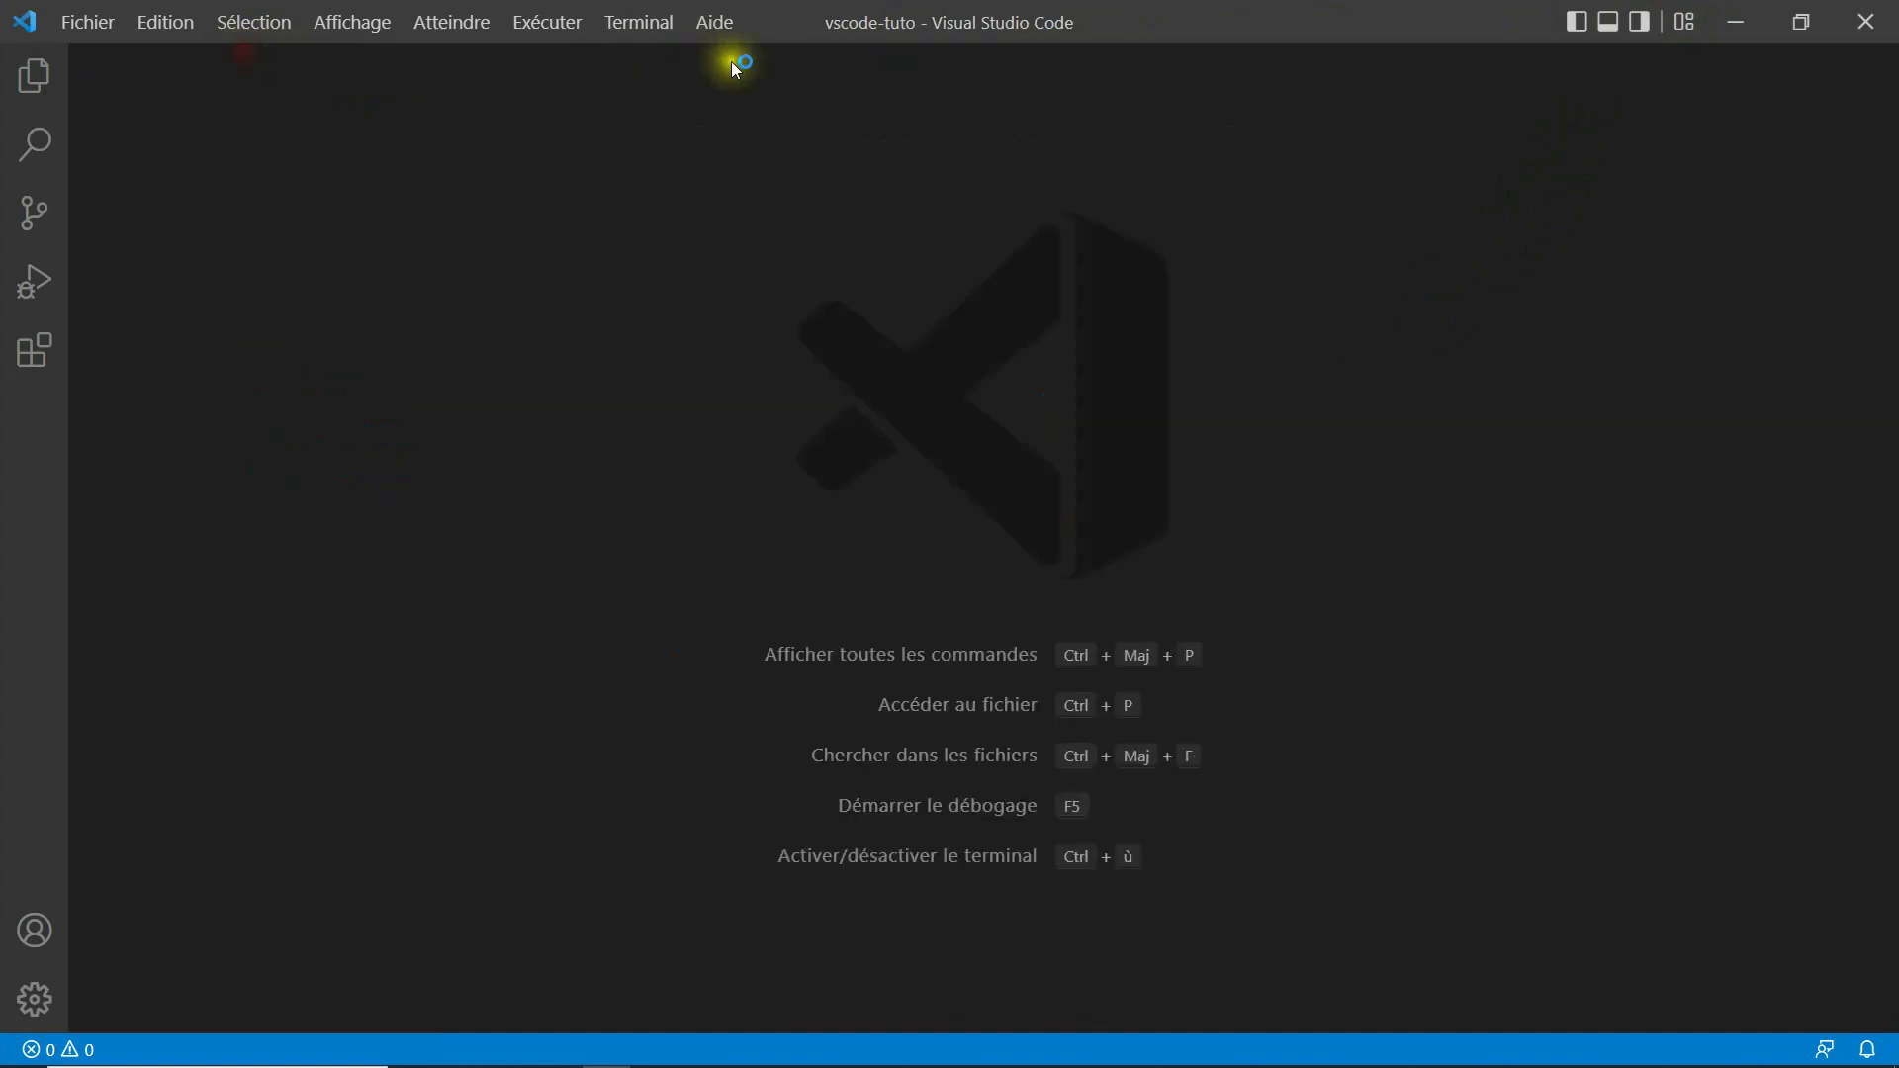
Open the layout customization list and switch the activity bar's visibility off and back on.
{"action": "left_click", "coordinate": [1684, 24]}
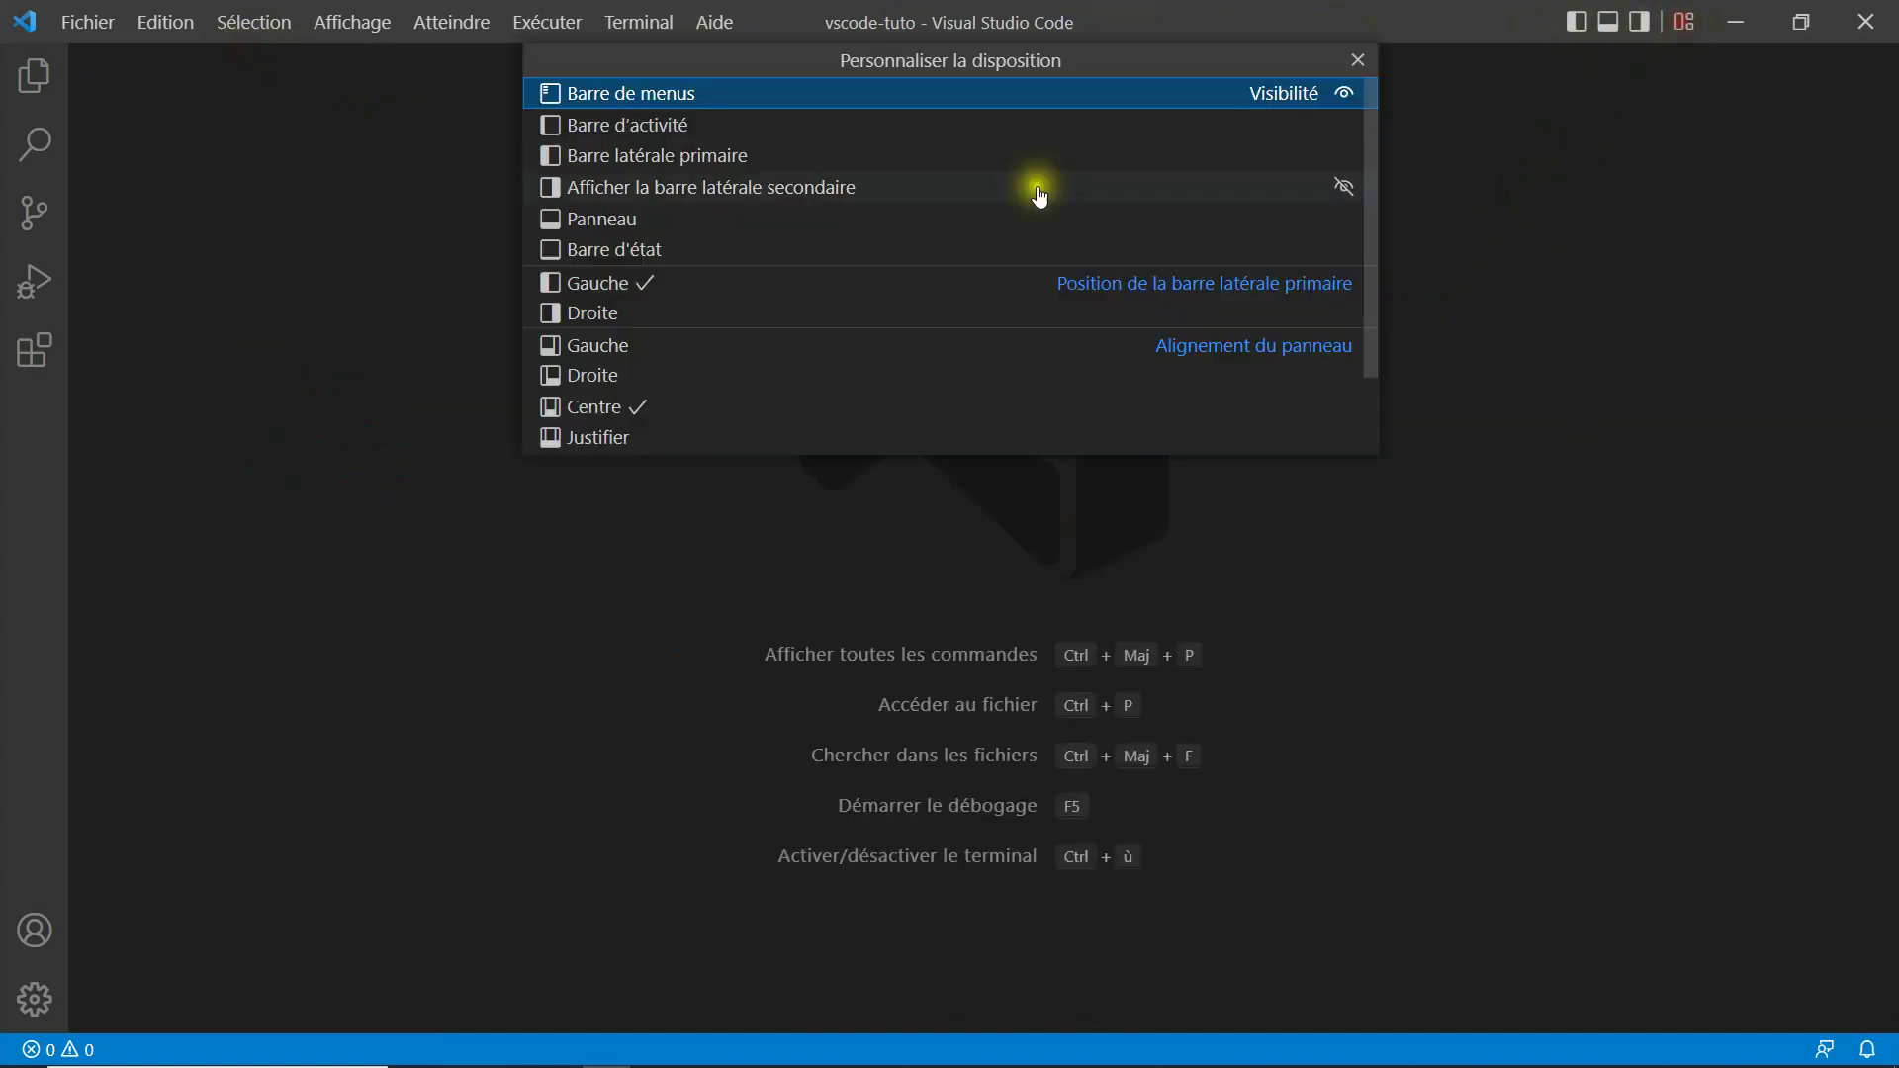
{"action": "left_click", "coordinate": [767, 129]}
{"action": "left_click", "coordinate": [766, 128]}
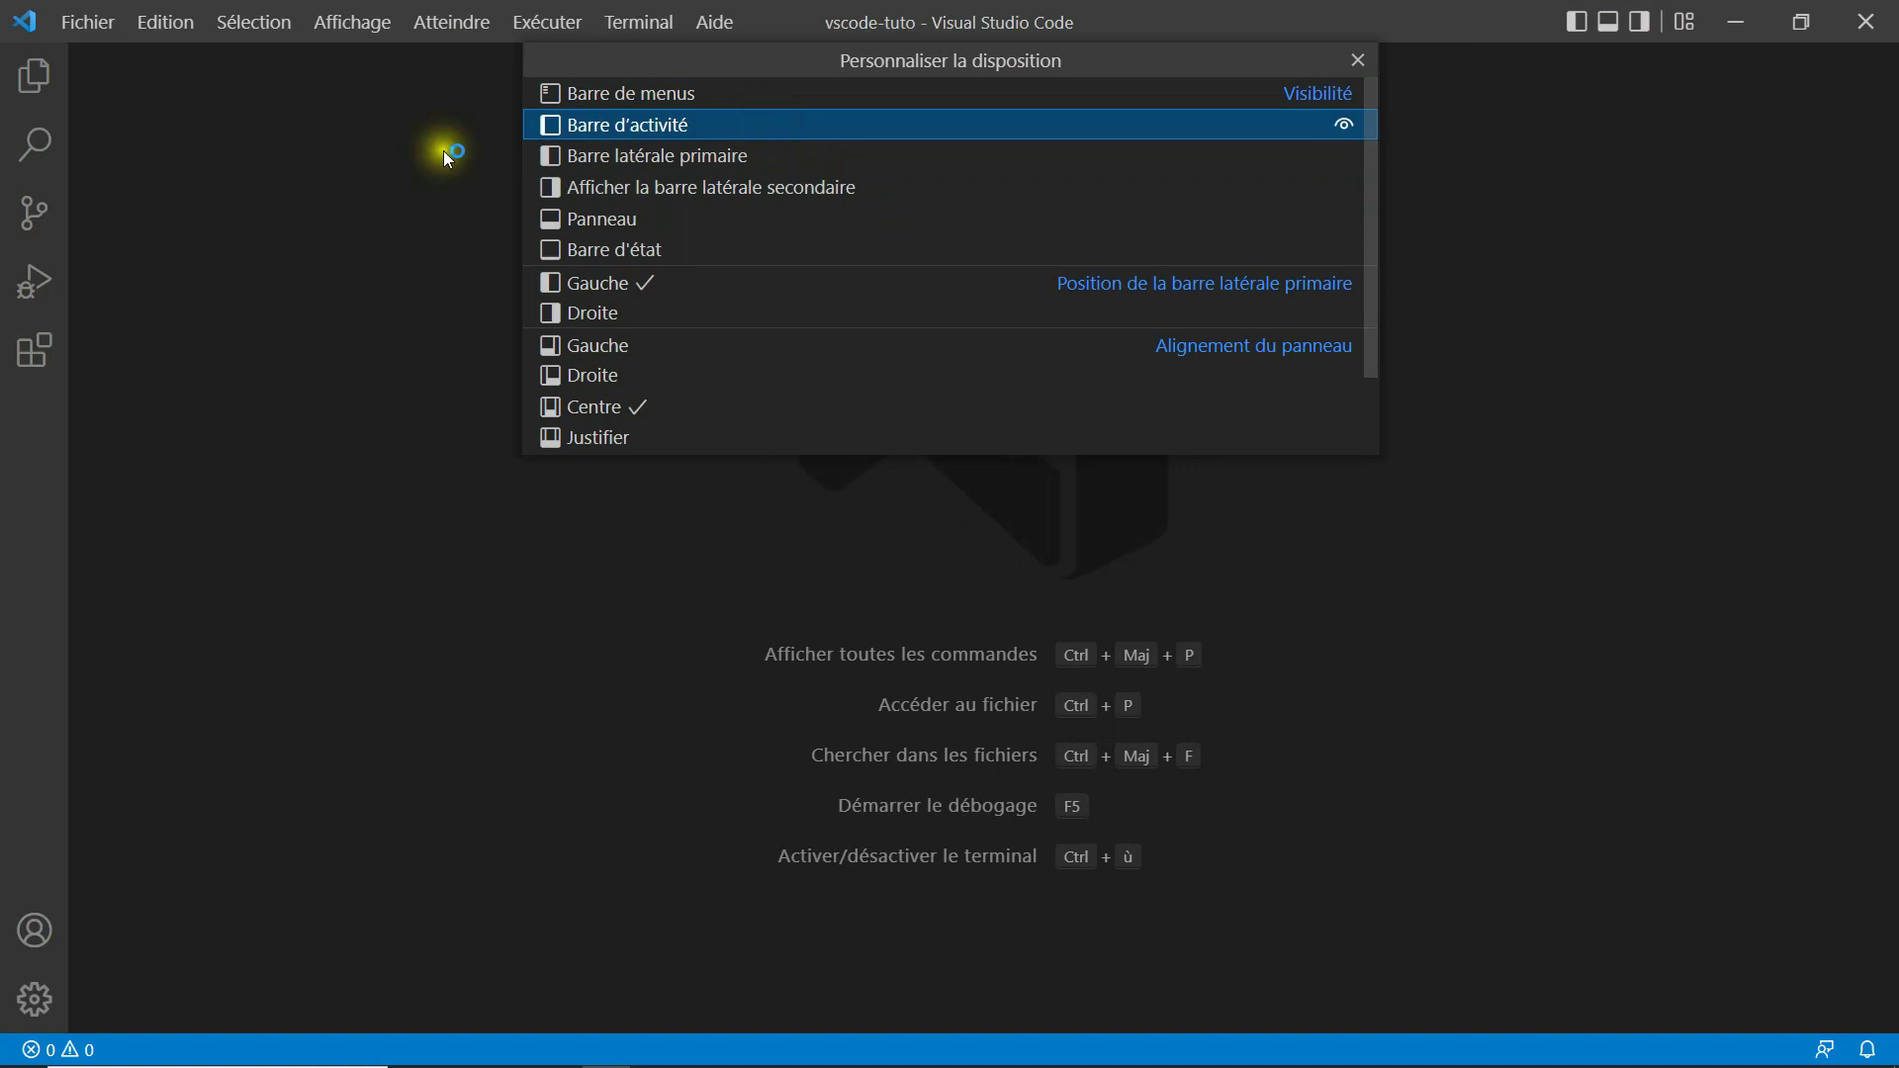
View the Explorer's folder list and the Search view with its replace field expanded.
{"action": "left_click", "coordinate": [36, 77]}
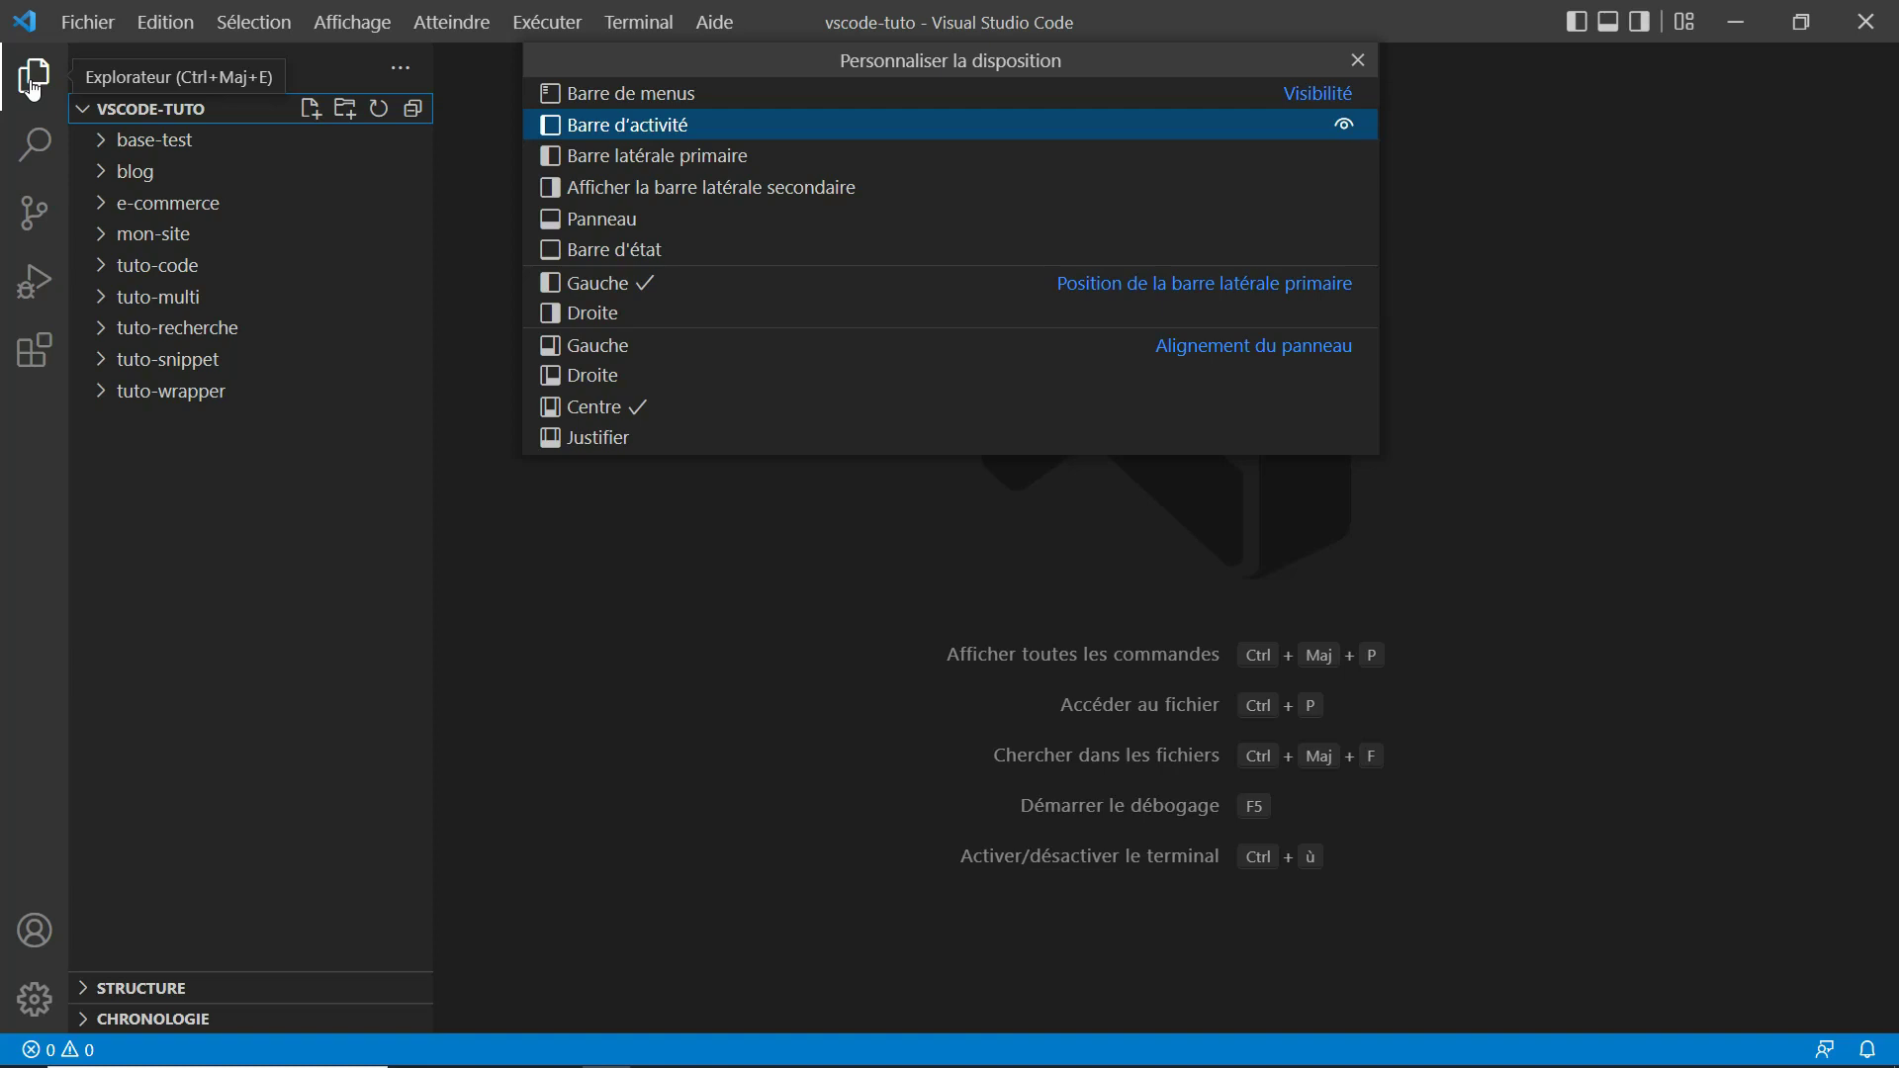
{"action": "key", "text": "ctrl+shift+e"}
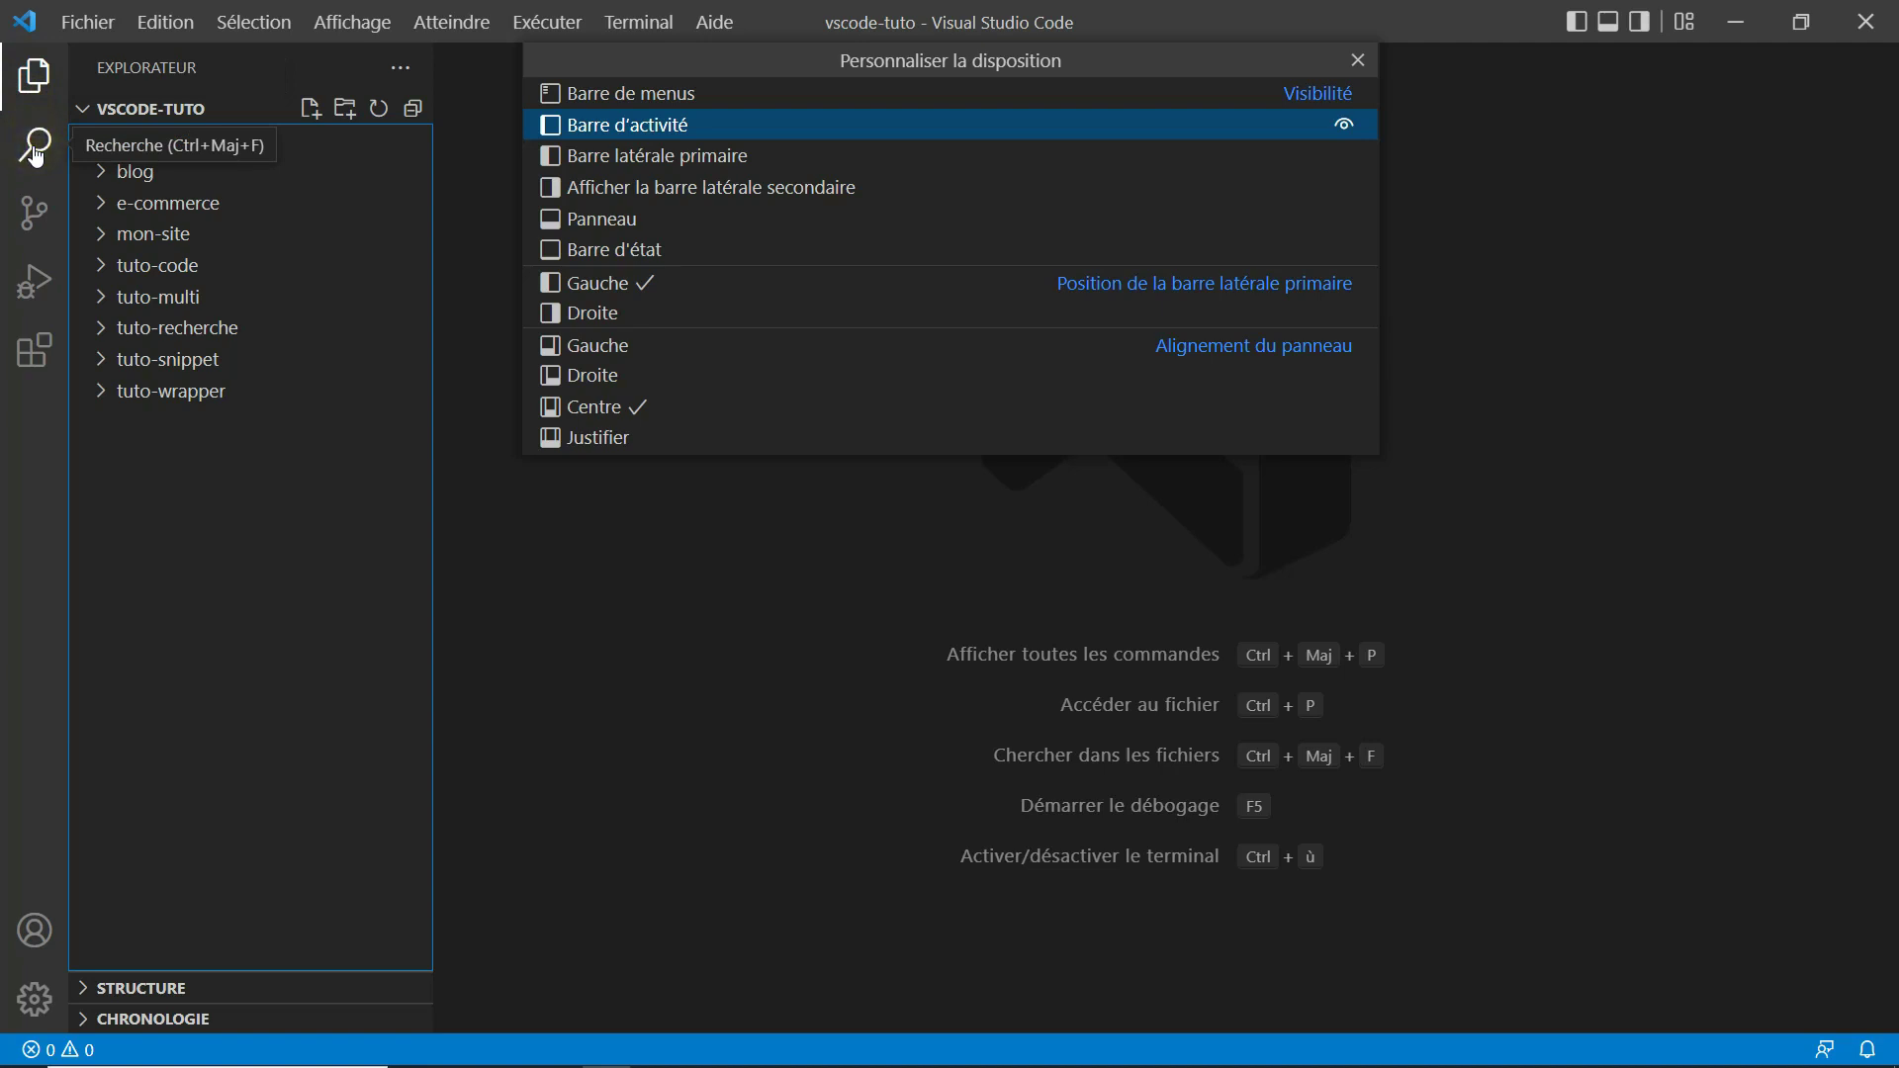
{"action": "key", "text": "ctrl+shift+f"}
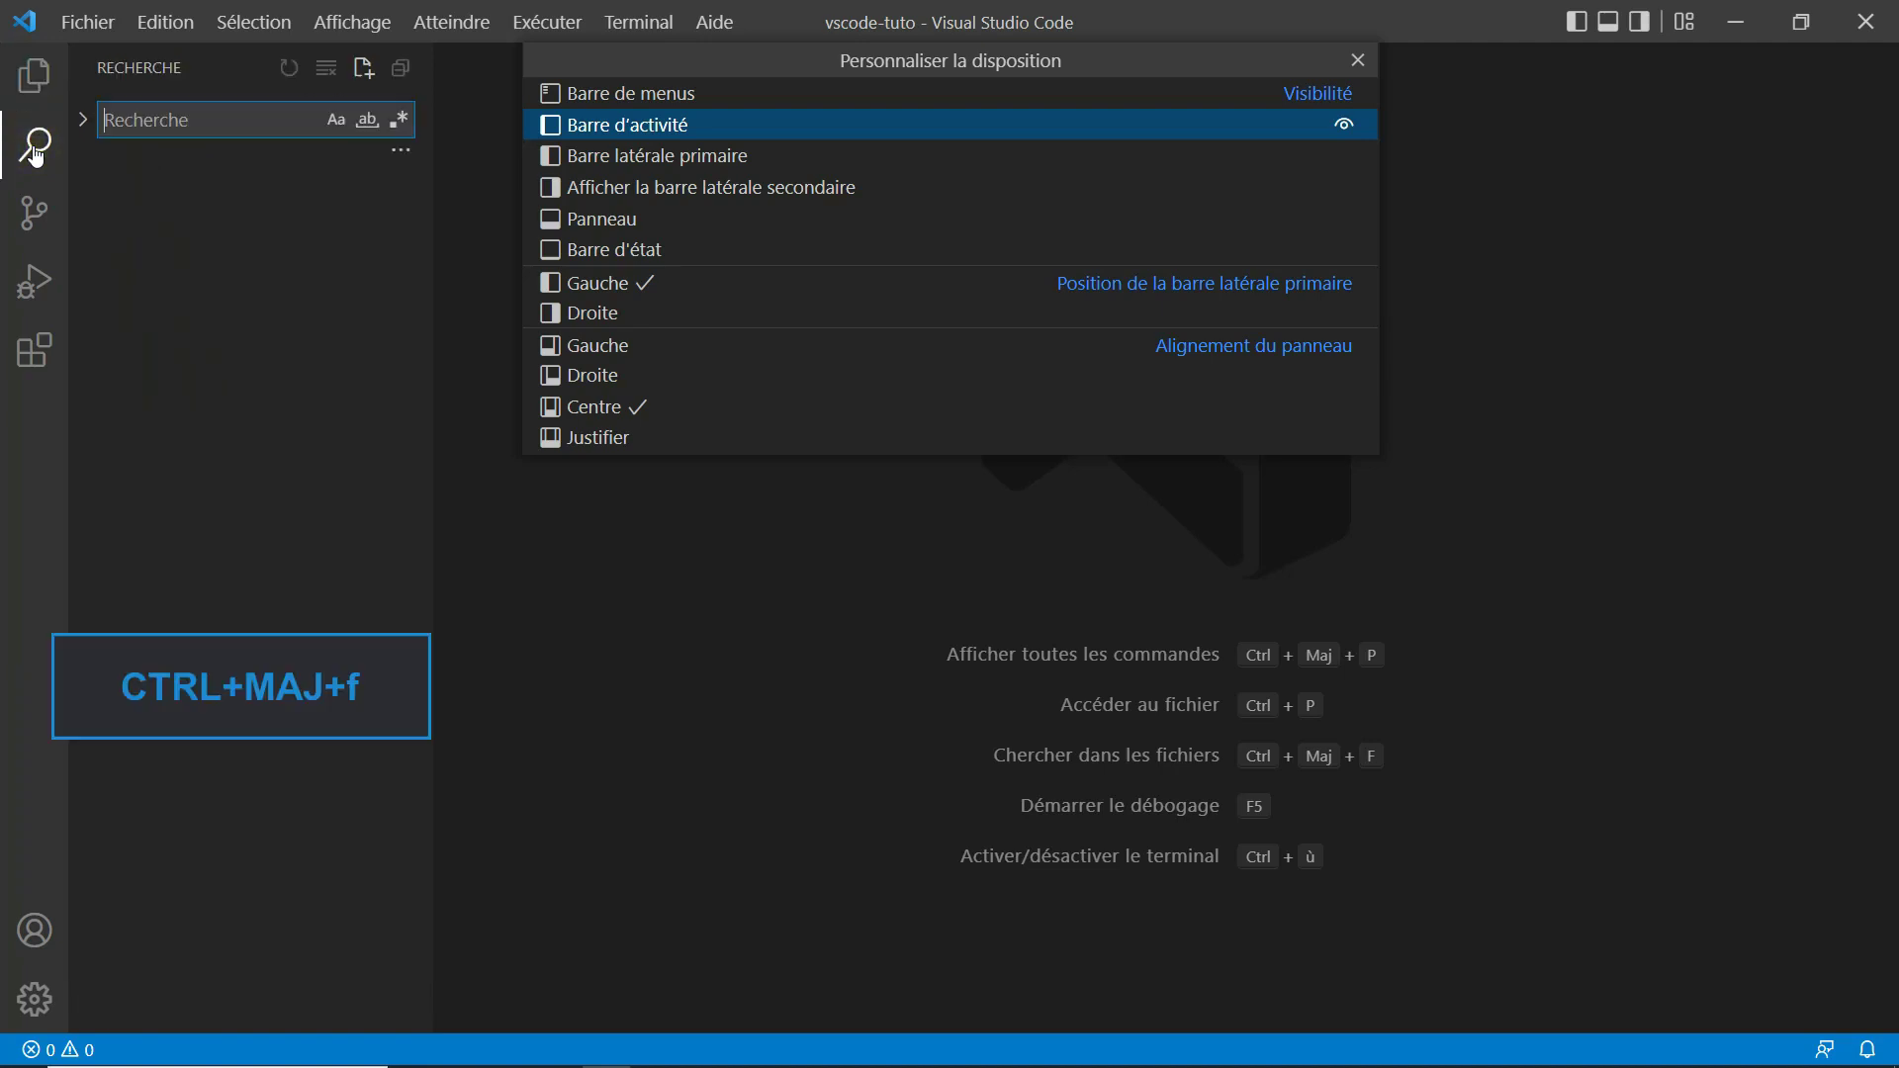
{"action": "left_click", "coordinate": [123, 104]}
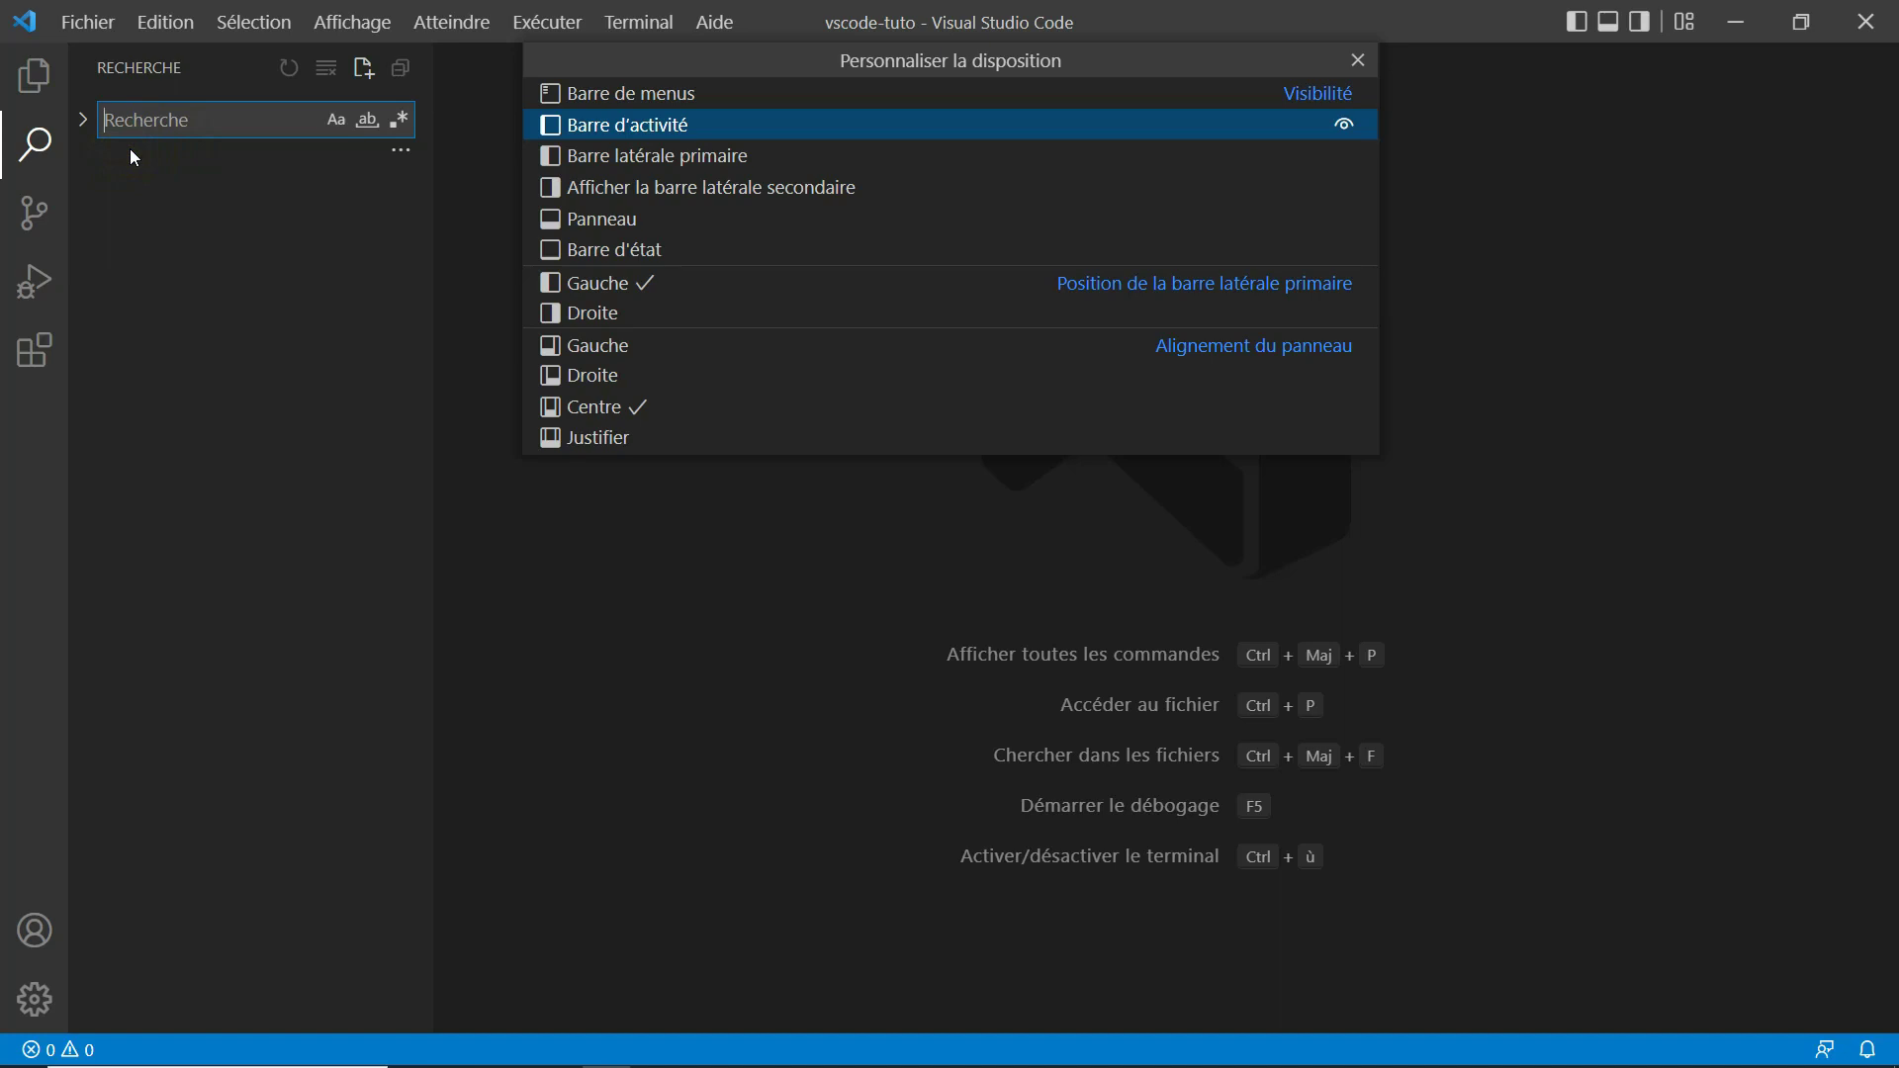
{"action": "key", "text": "ctrl+shift+h"}
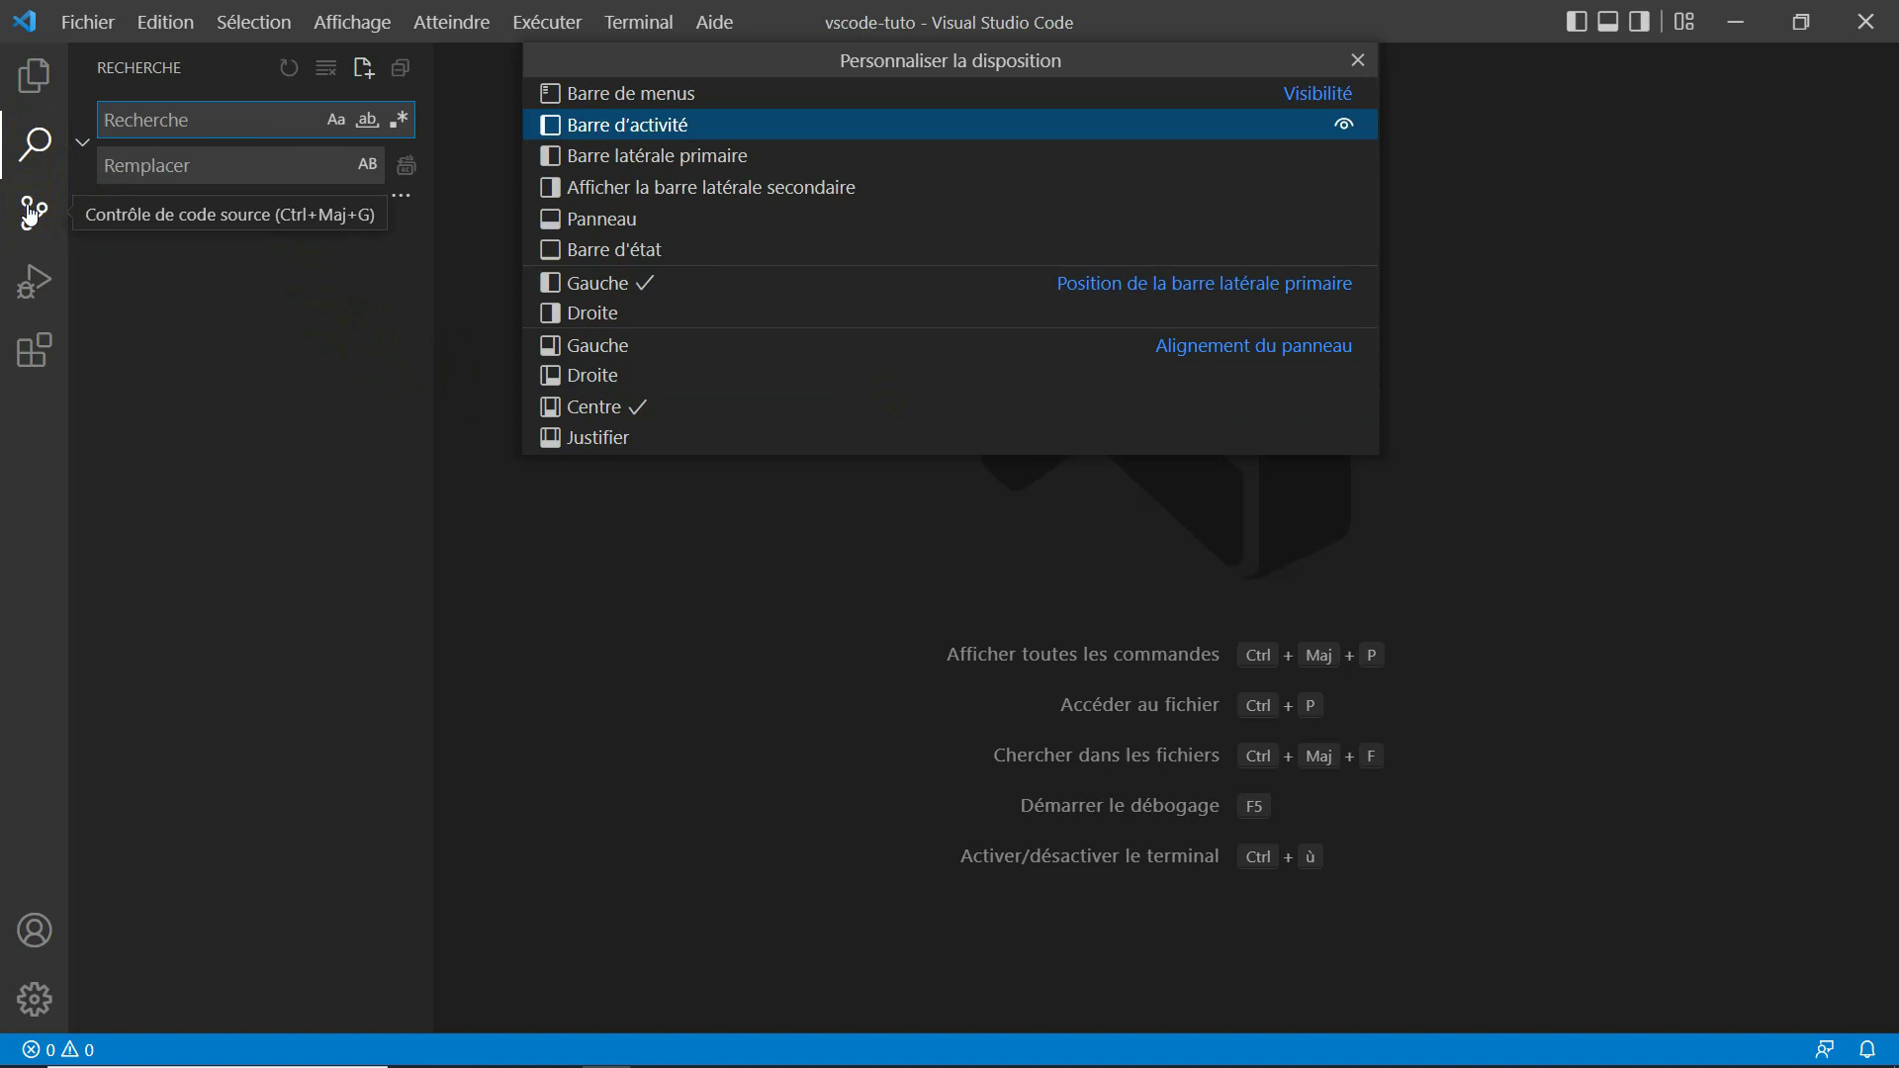
View the Source Control view and the Run and Debug view in the side bar.
{"action": "key", "text": "ctrl+shift+g"}
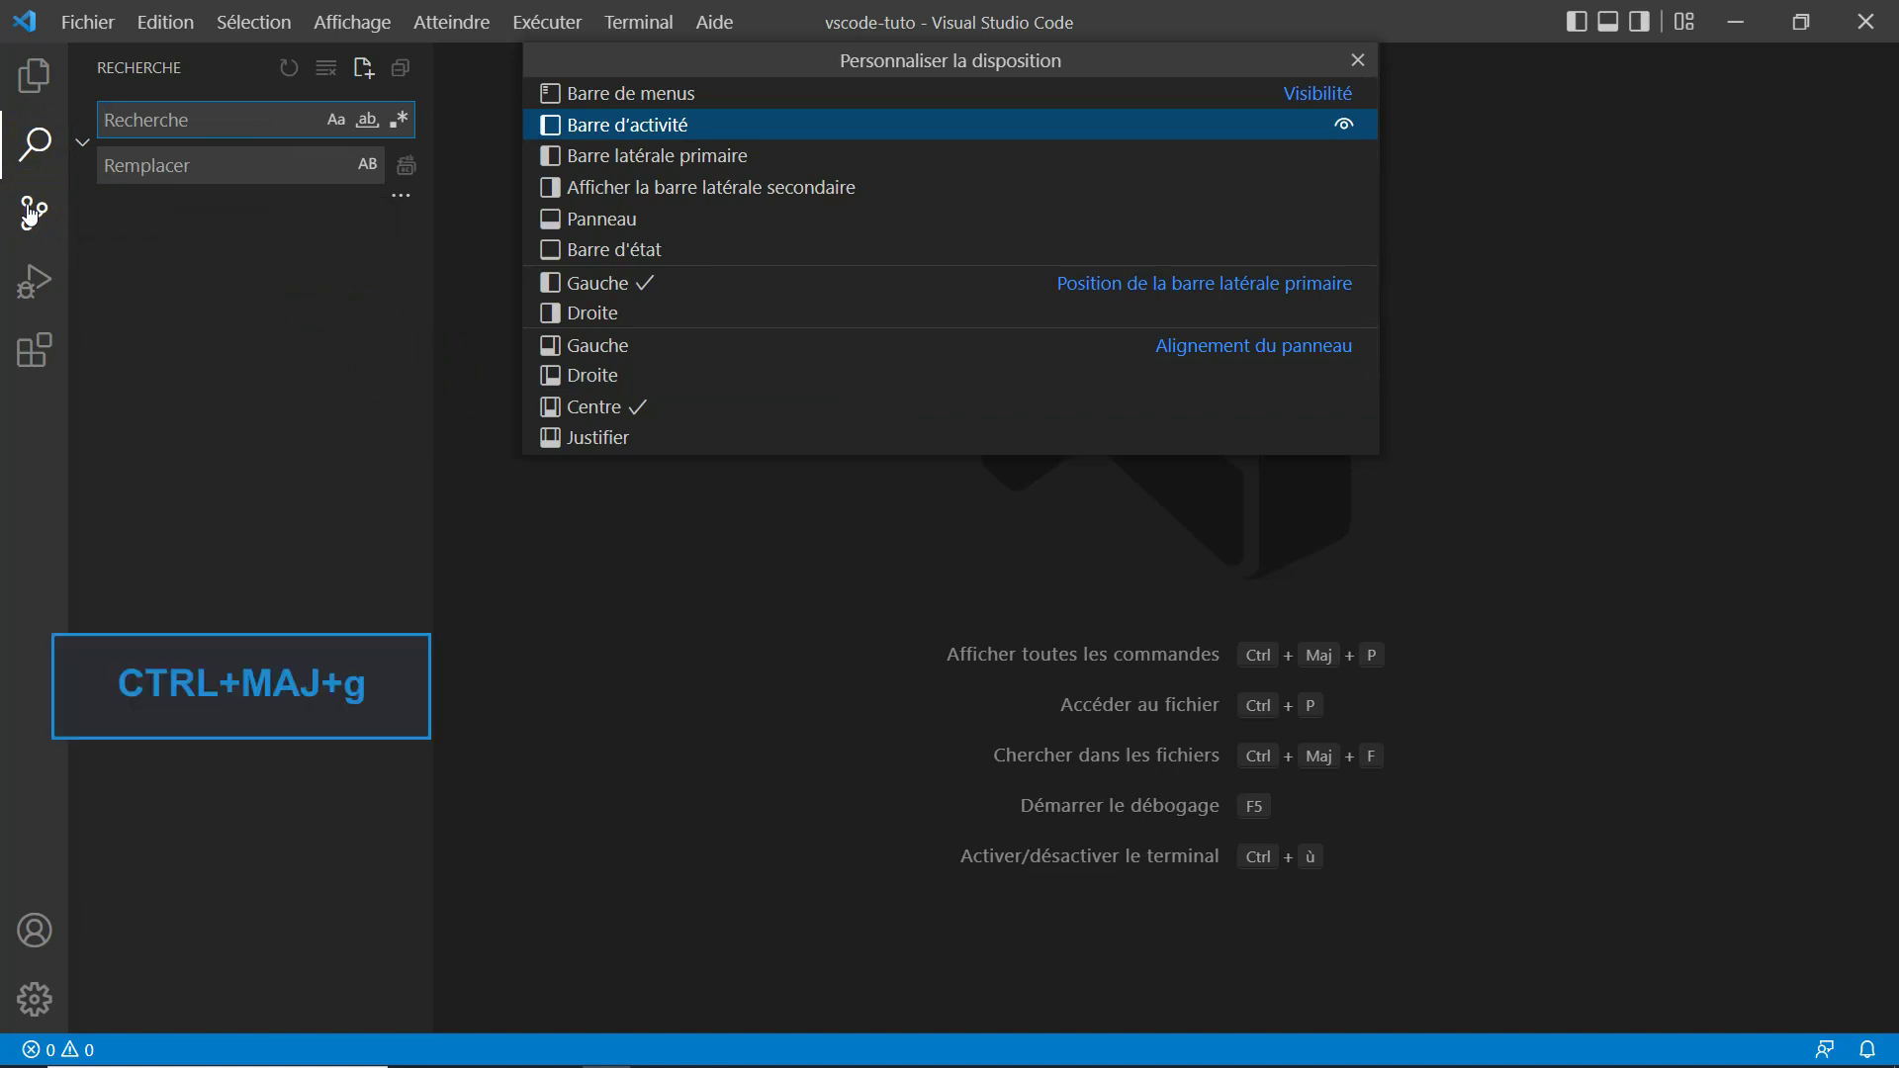
{"action": "left_click", "coordinate": [32, 213]}
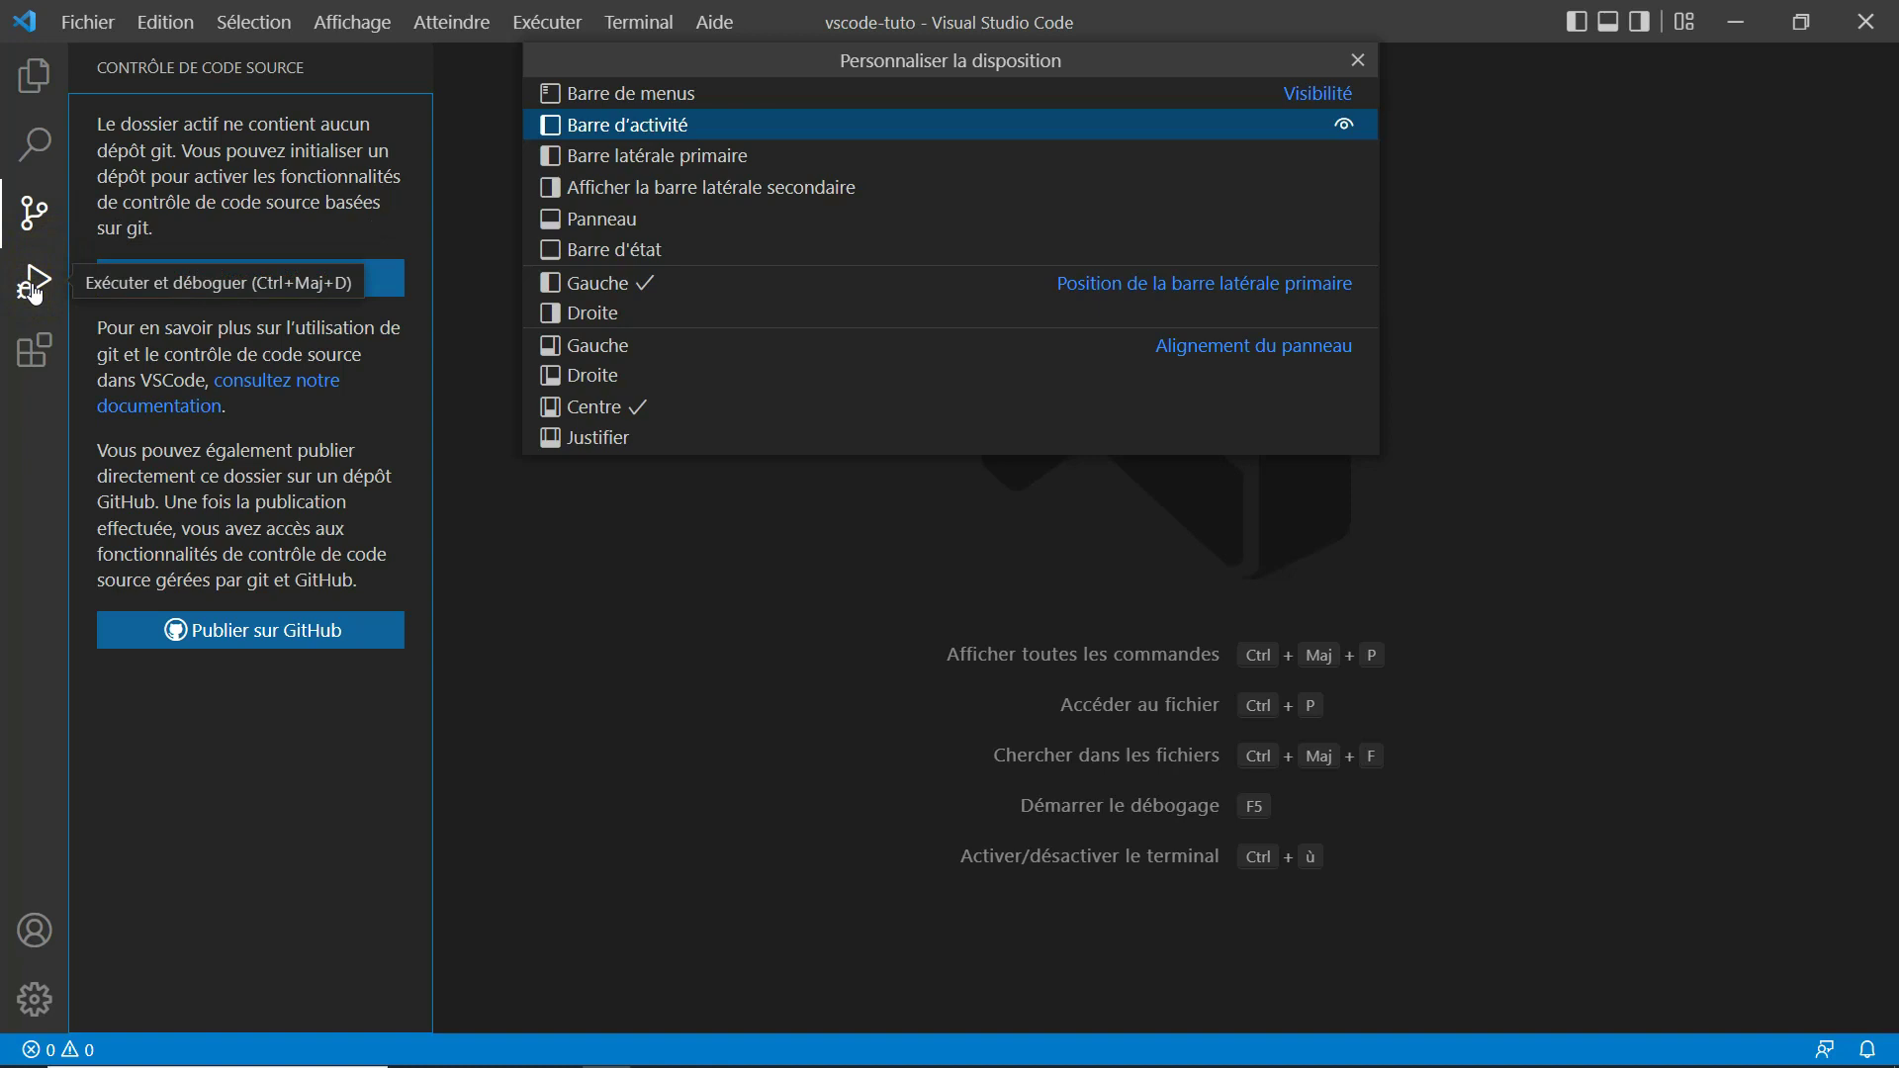
{"action": "key", "text": "ctrl+shift+d"}
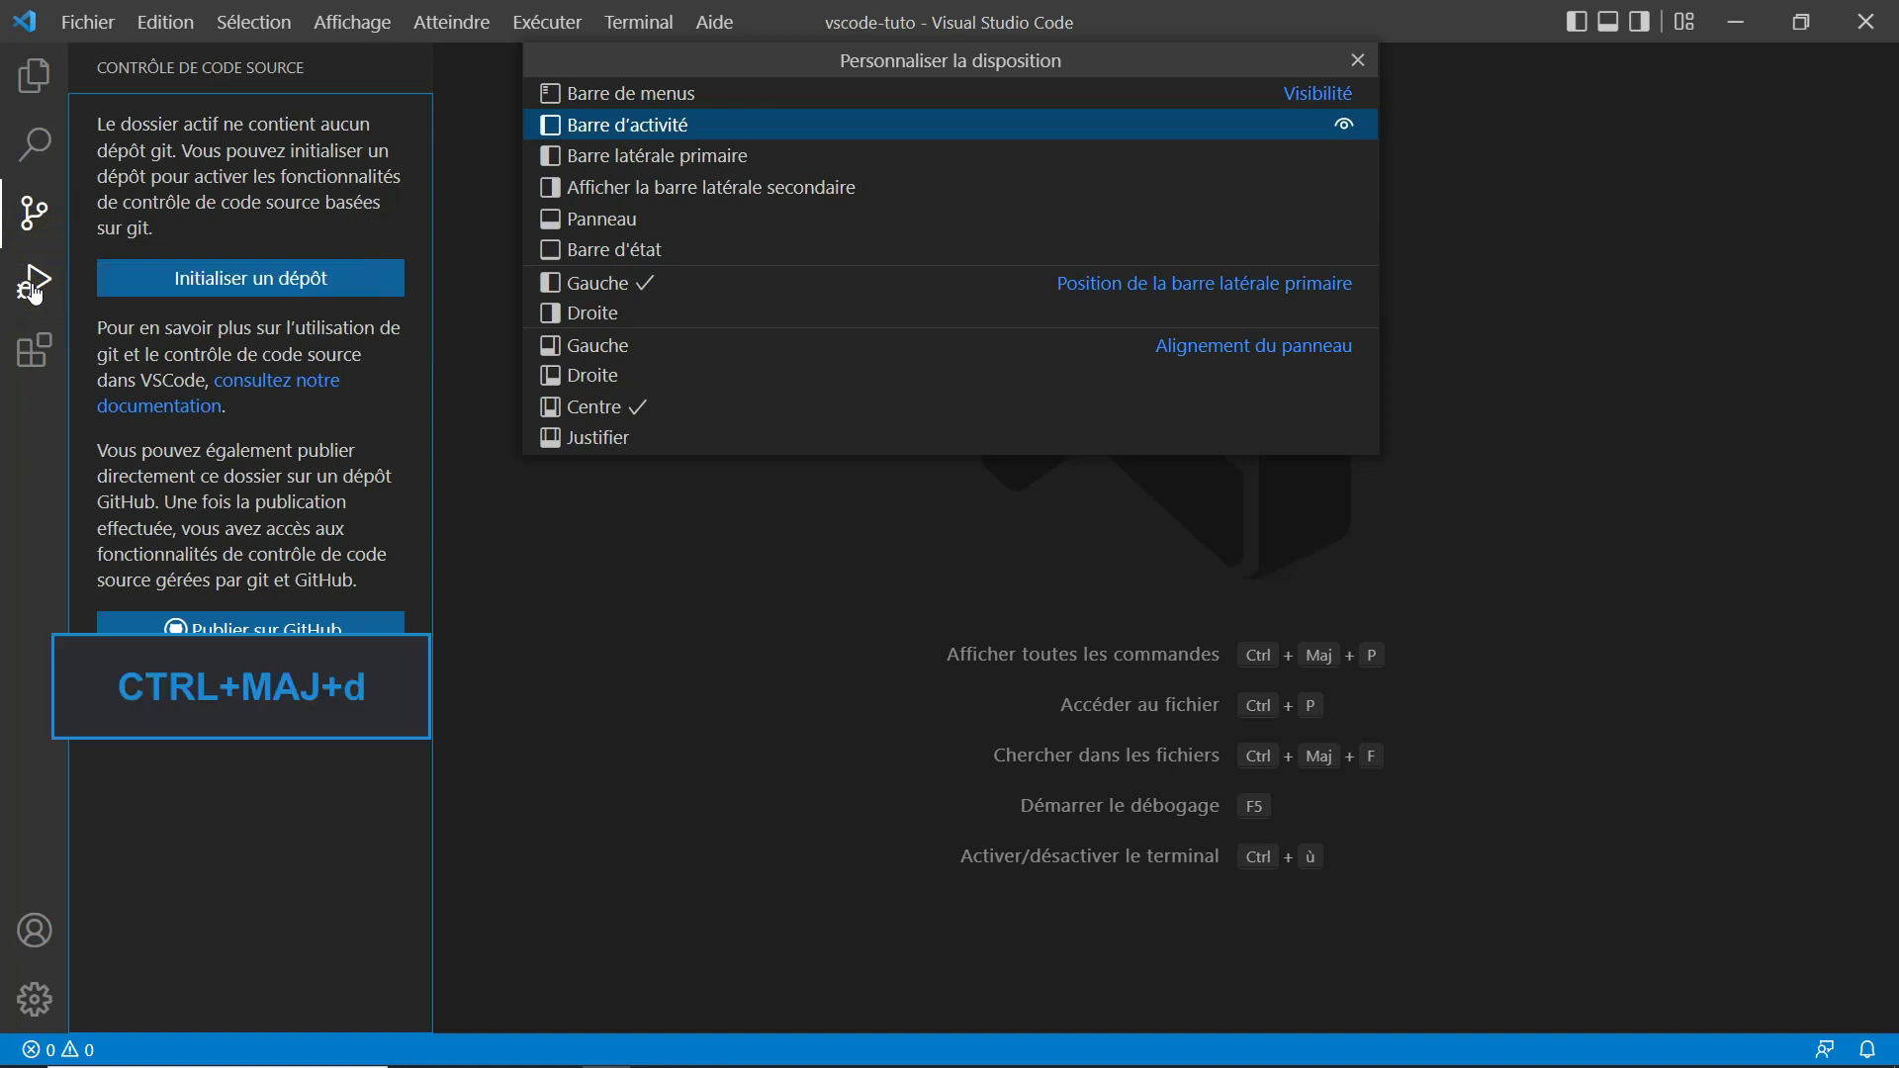
{"action": "left_click", "coordinate": [35, 287]}
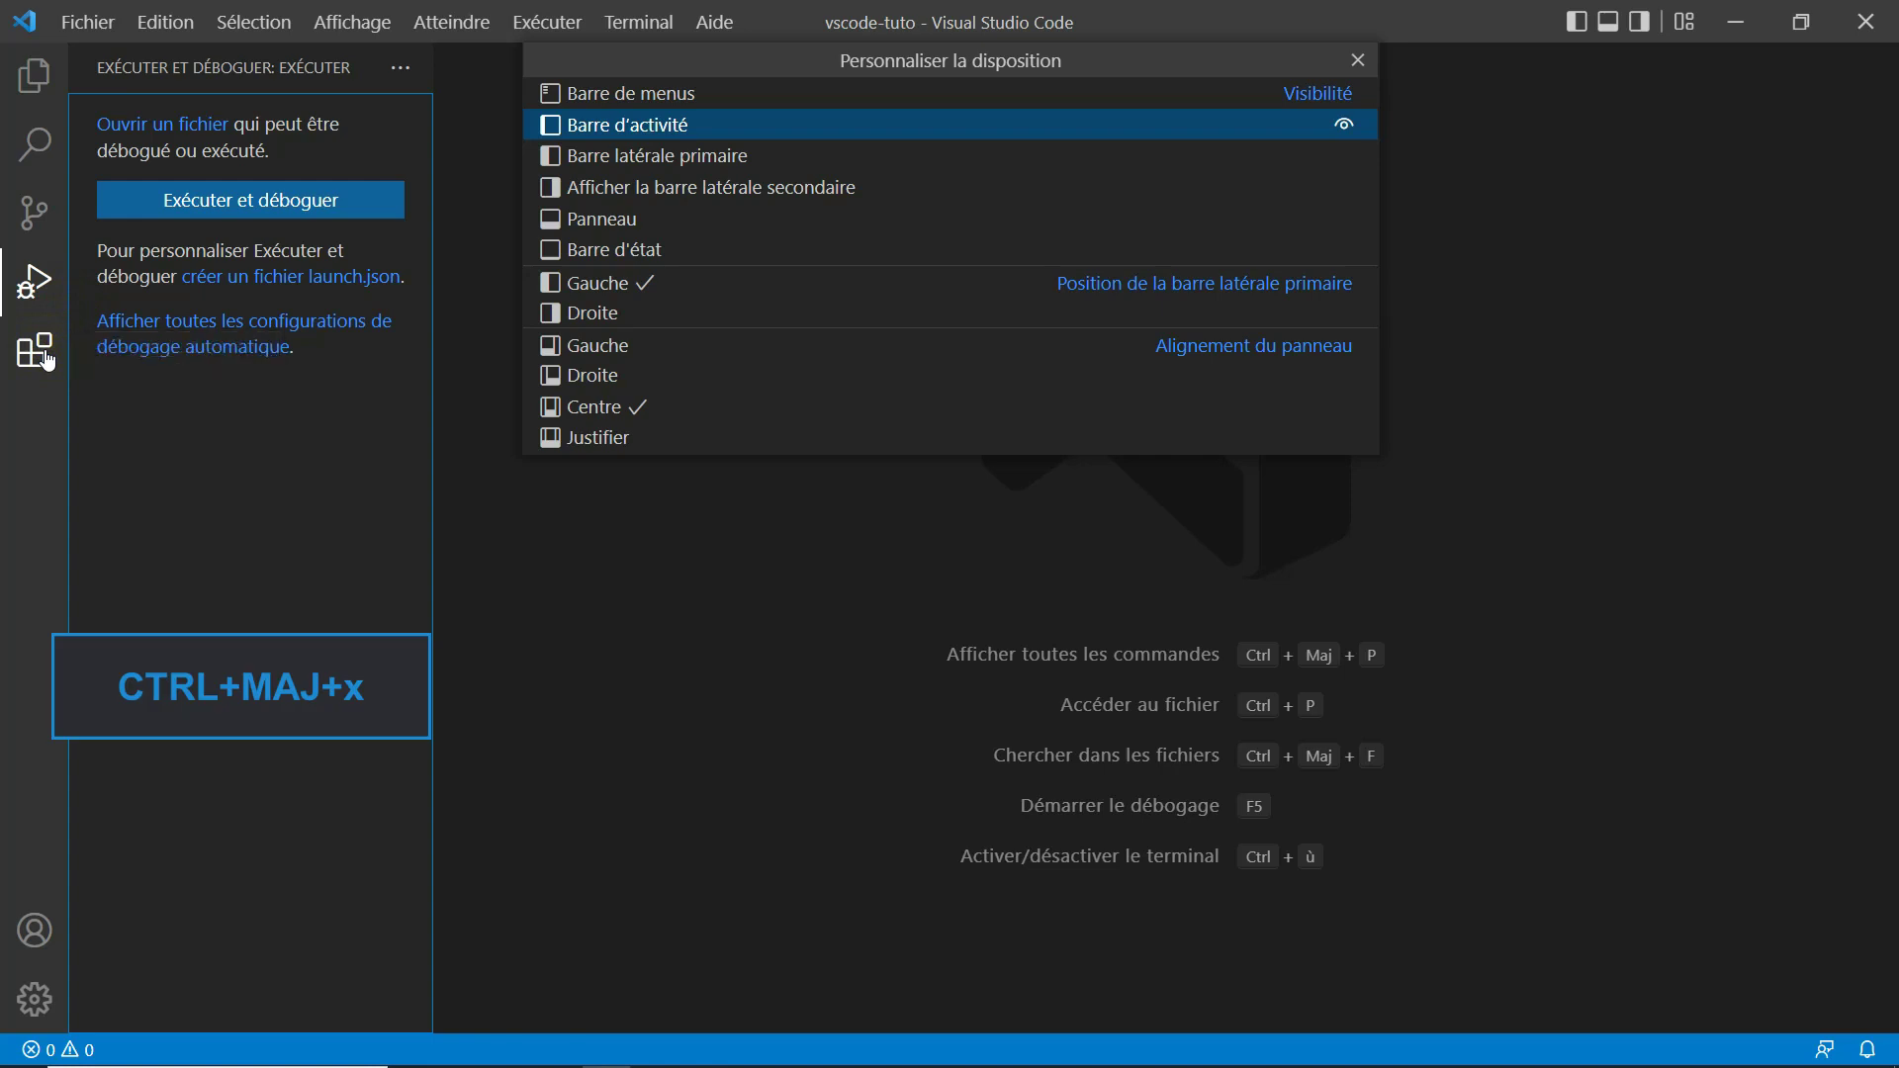
View the Extensions view and the account and management menus of the activity bar.
{"action": "key", "text": "ctrl+shift+x"}
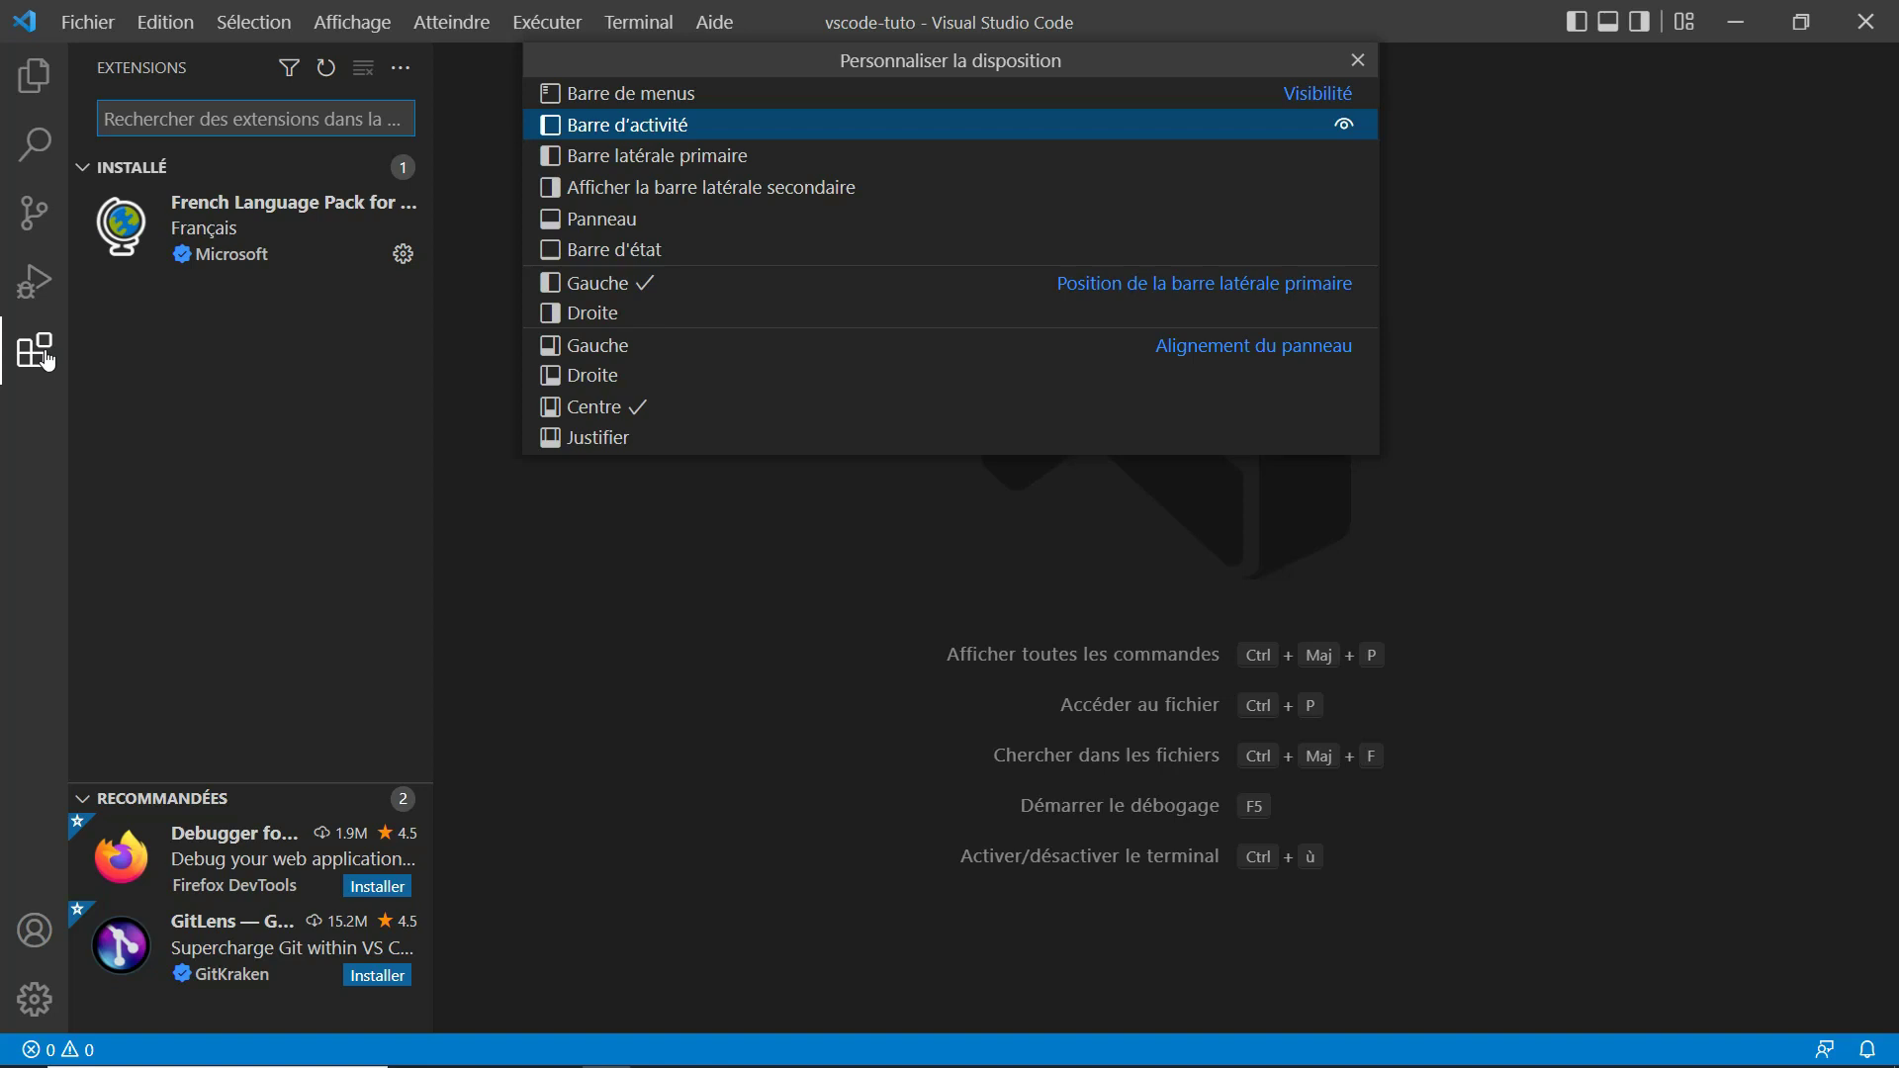
{"action": "left_click", "coordinate": [36, 932]}
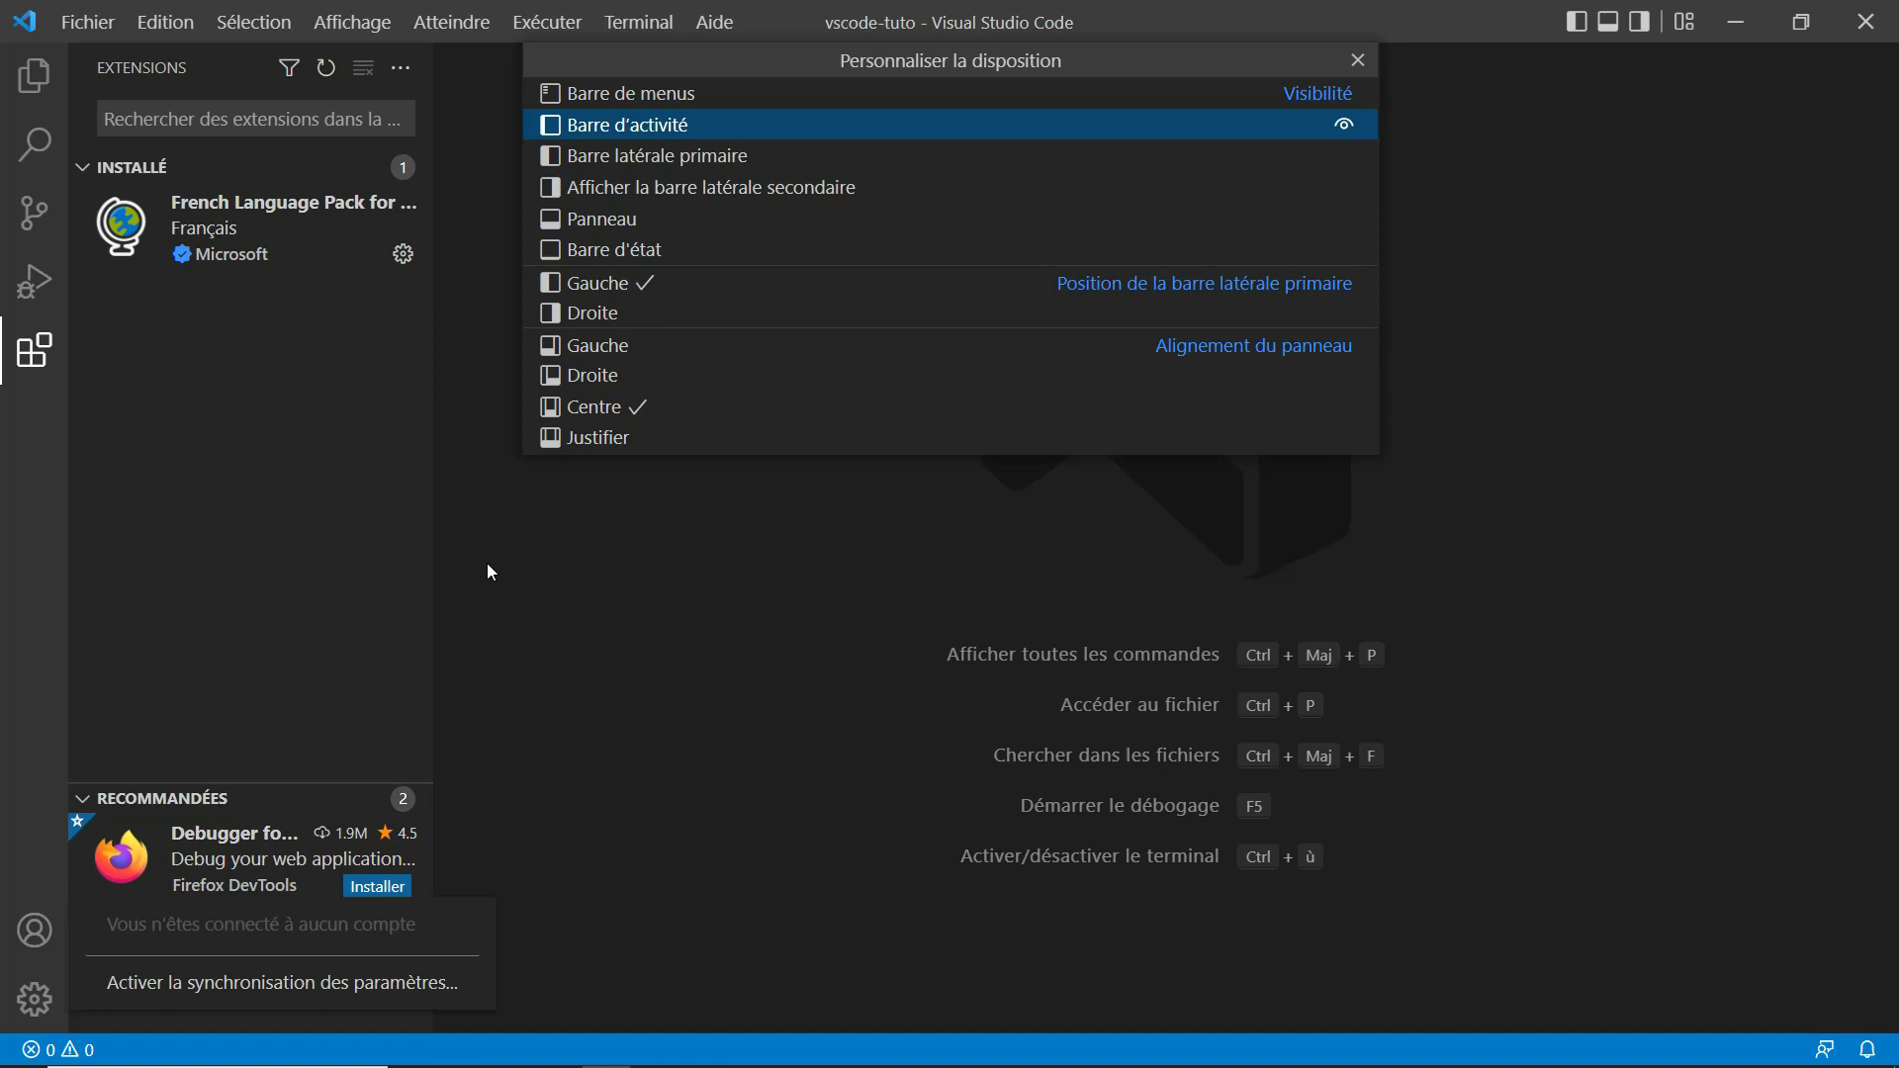
{"action": "key", "text": "Escape"}
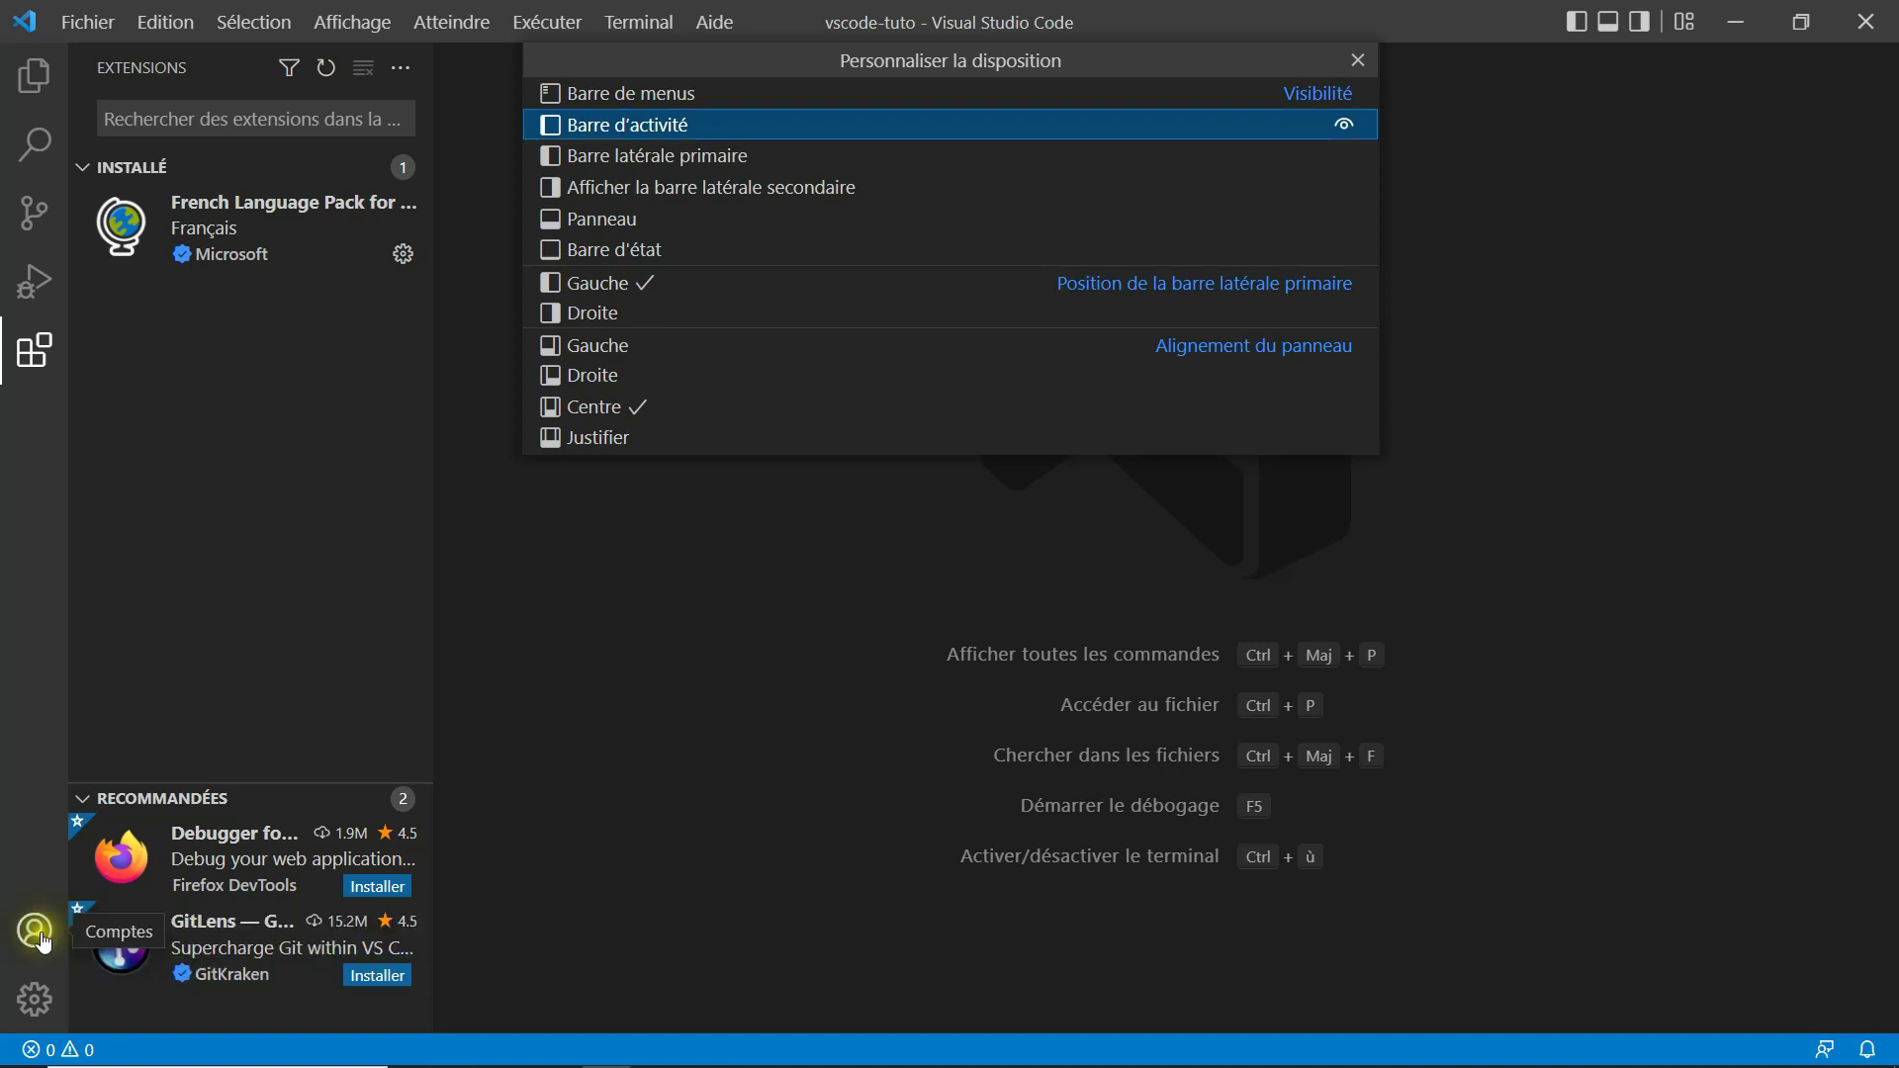
{"action": "left_click", "coordinate": [36, 1006]}
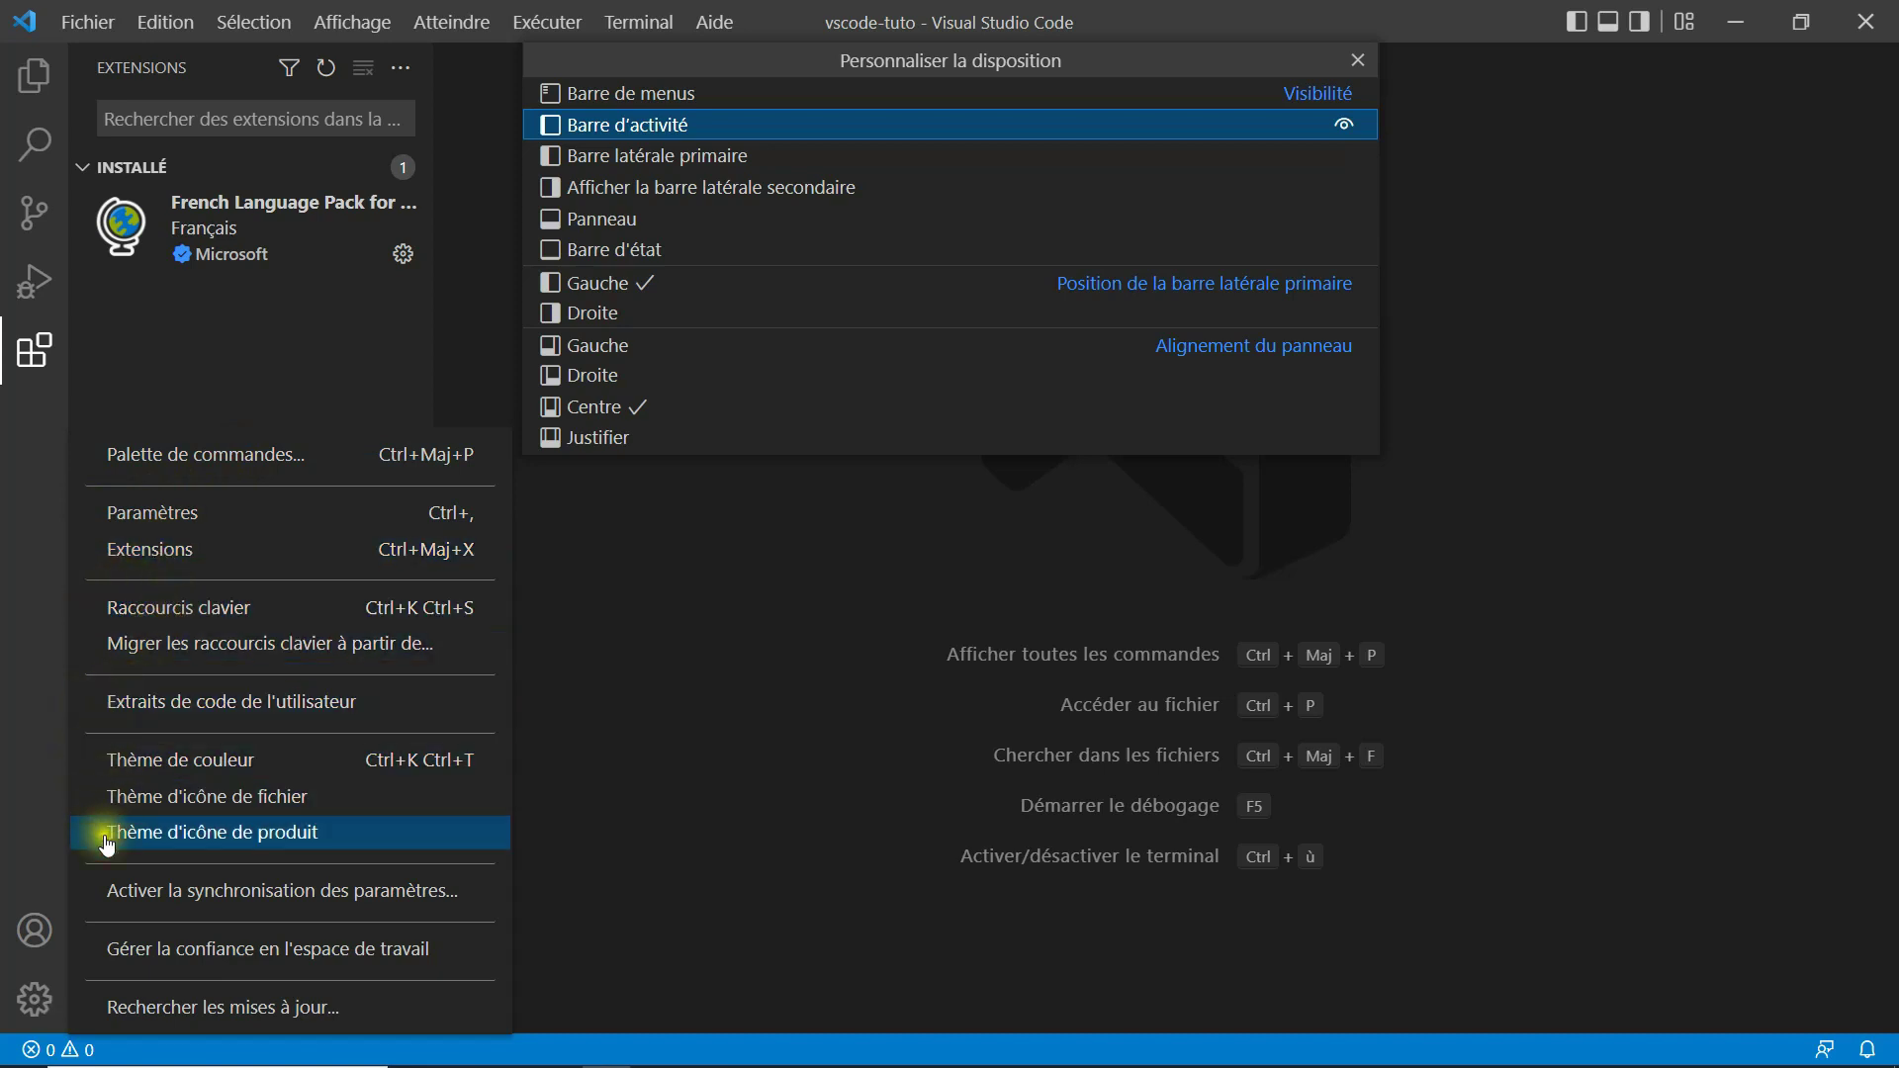
{"action": "left_click", "coordinate": [35, 999]}
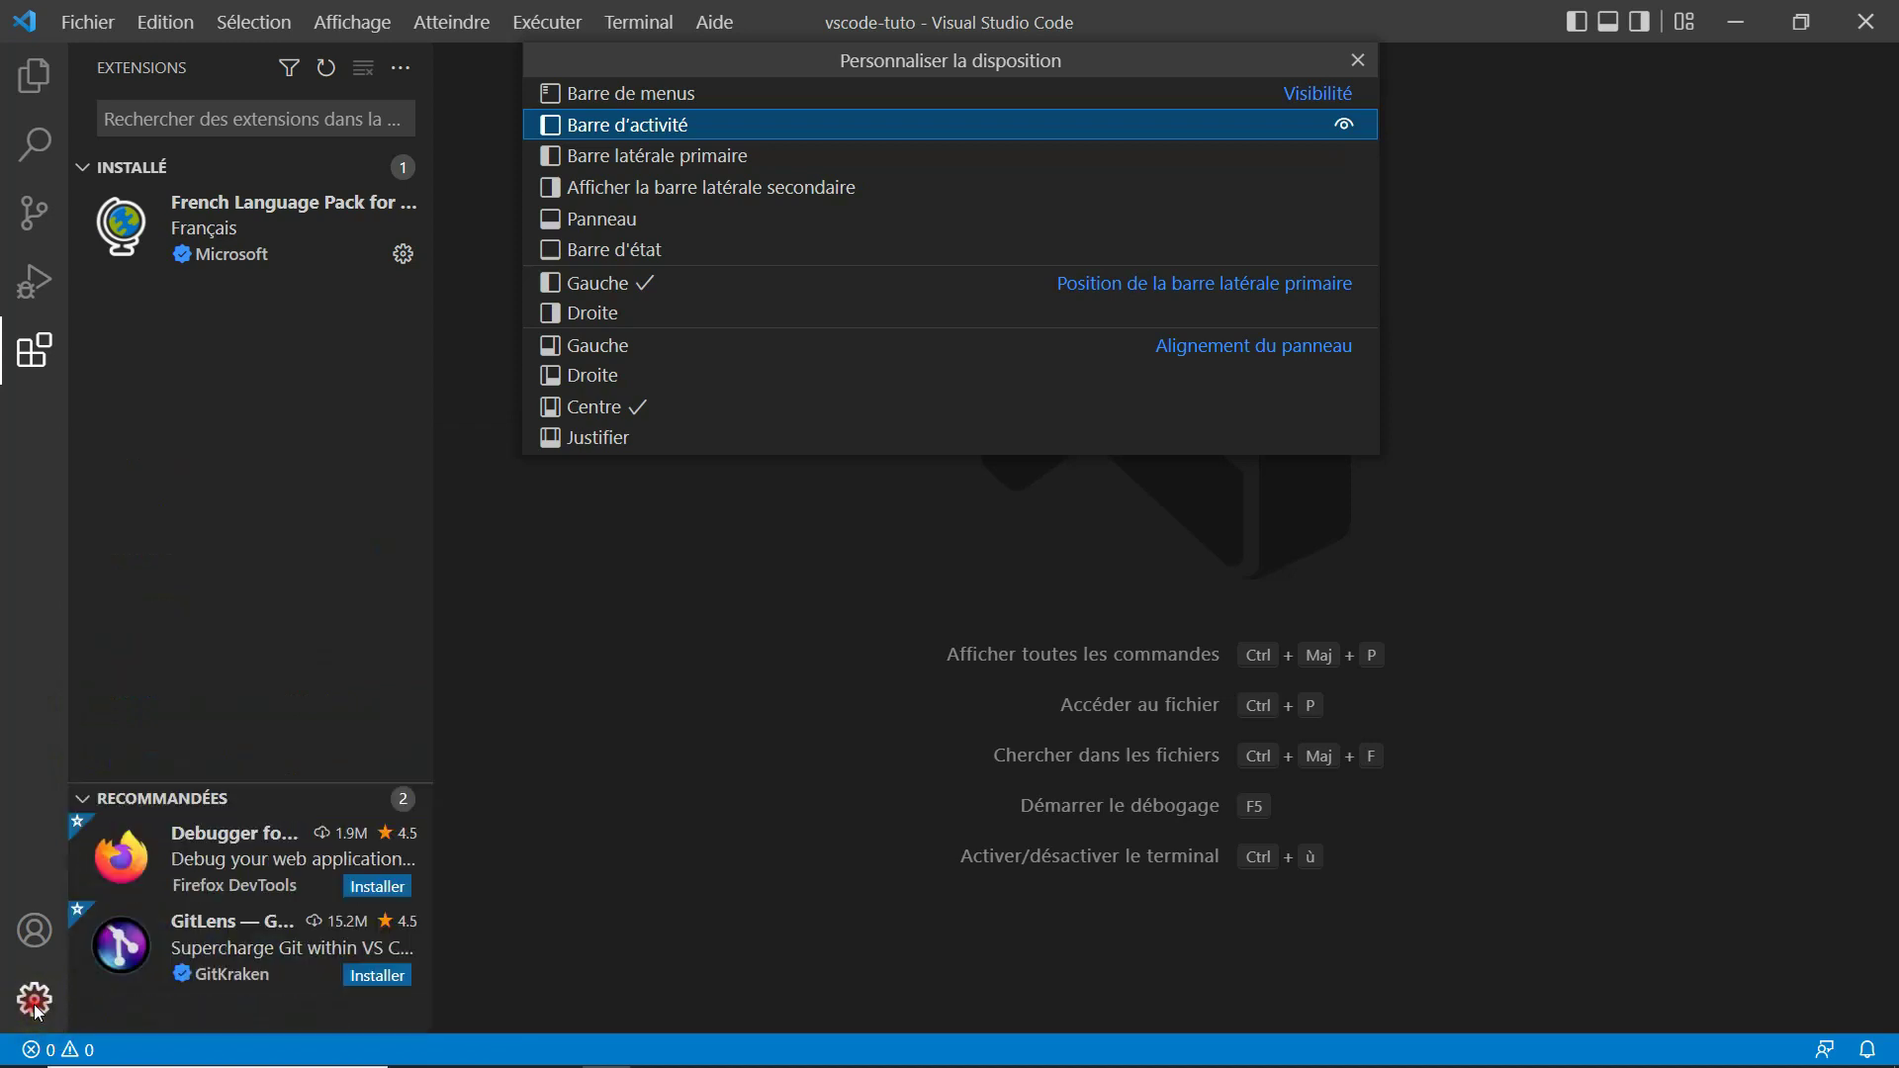
{"action": "left_click", "coordinate": [559, 880]}
Switch the primary side bar's visibility off and back on in the layout customization list.
{"action": "left_click", "coordinate": [615, 160]}
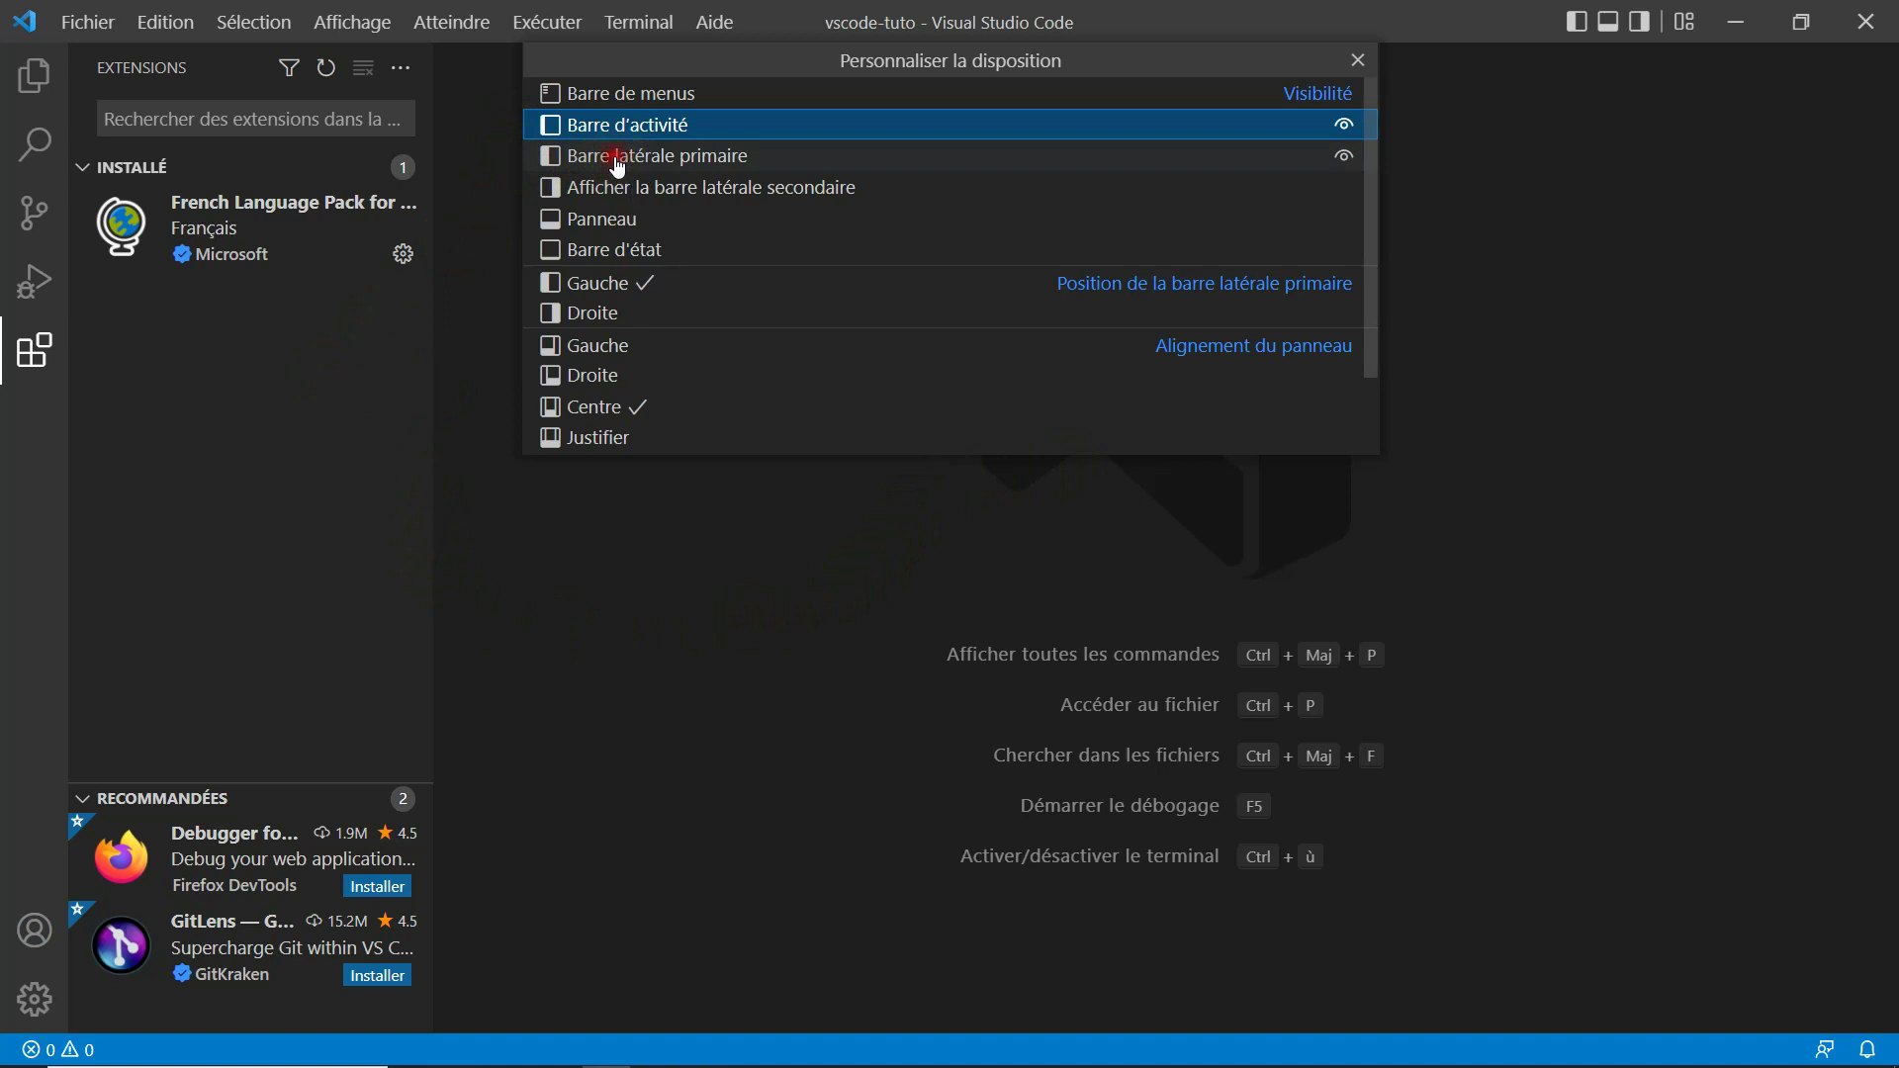
{"action": "left_click", "coordinate": [617, 166]}
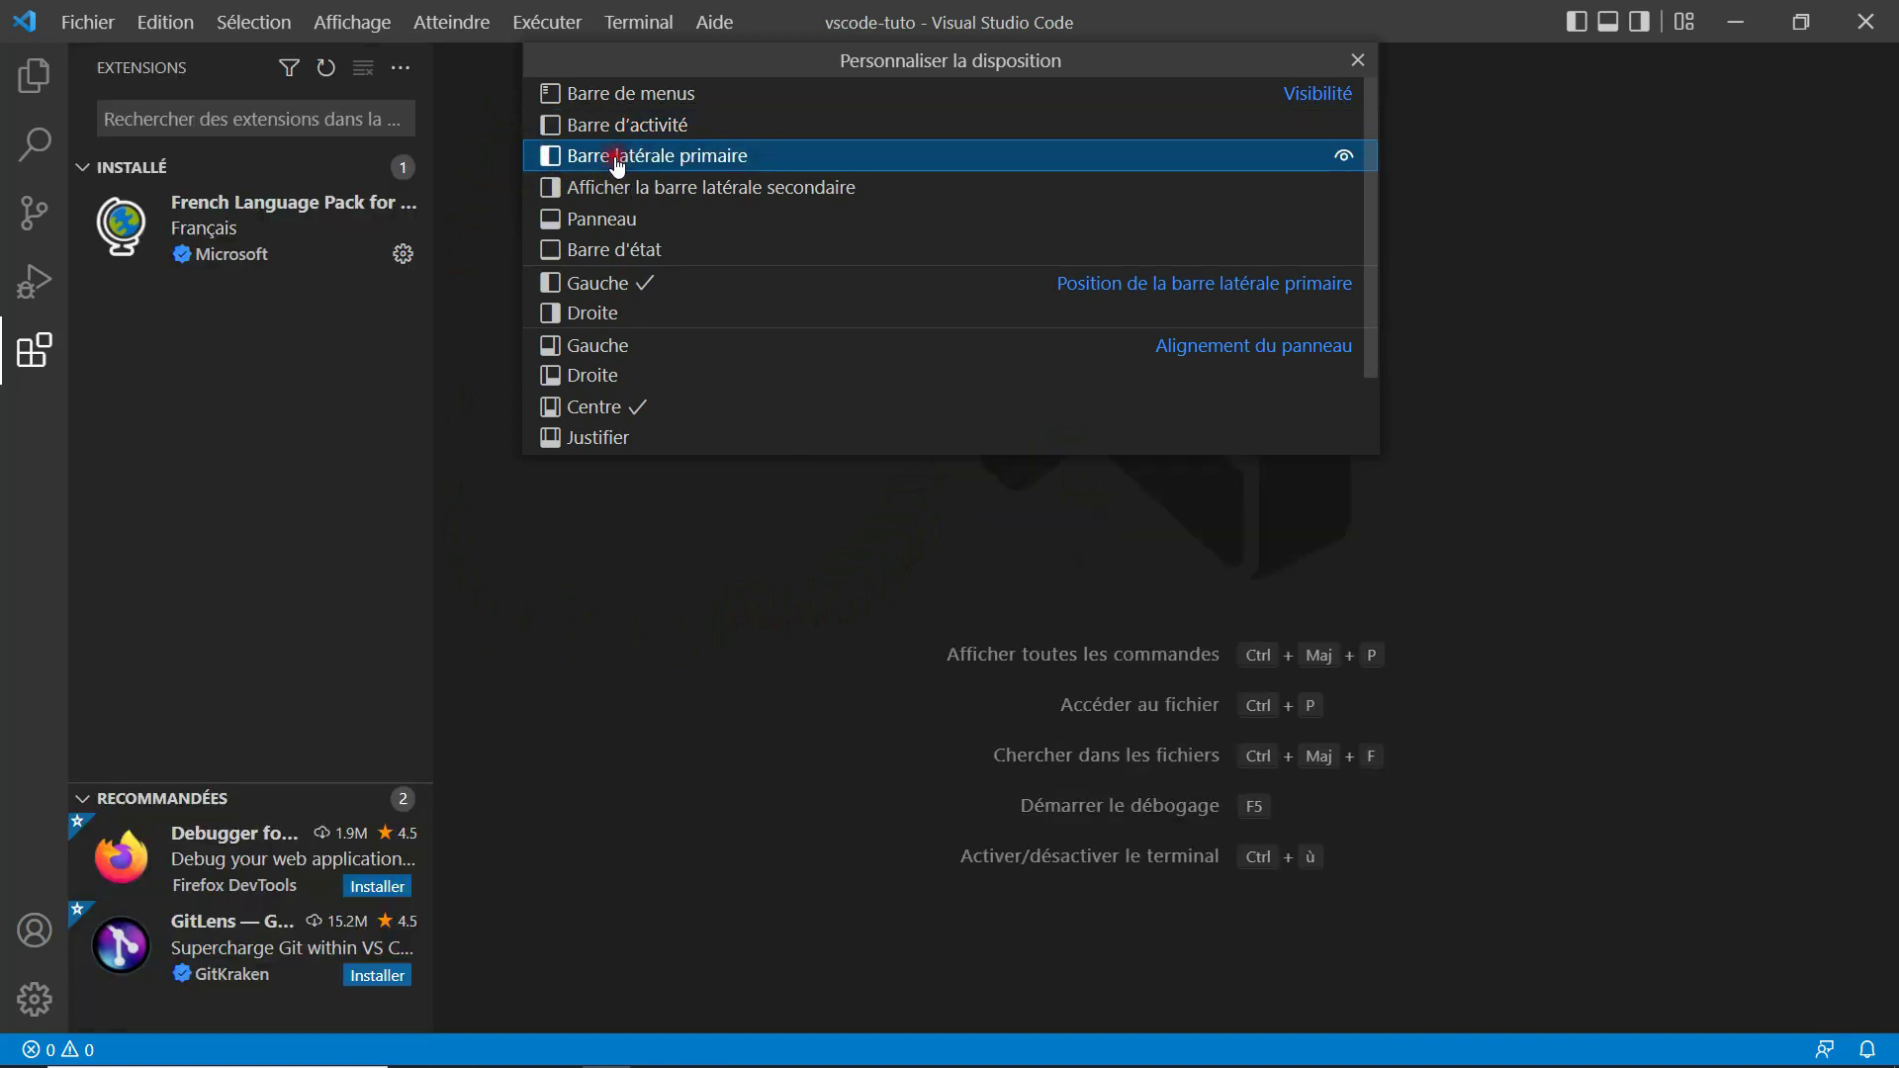
{"action": "left_click", "coordinate": [617, 160]}
{"action": "left_click", "coordinate": [617, 160]}
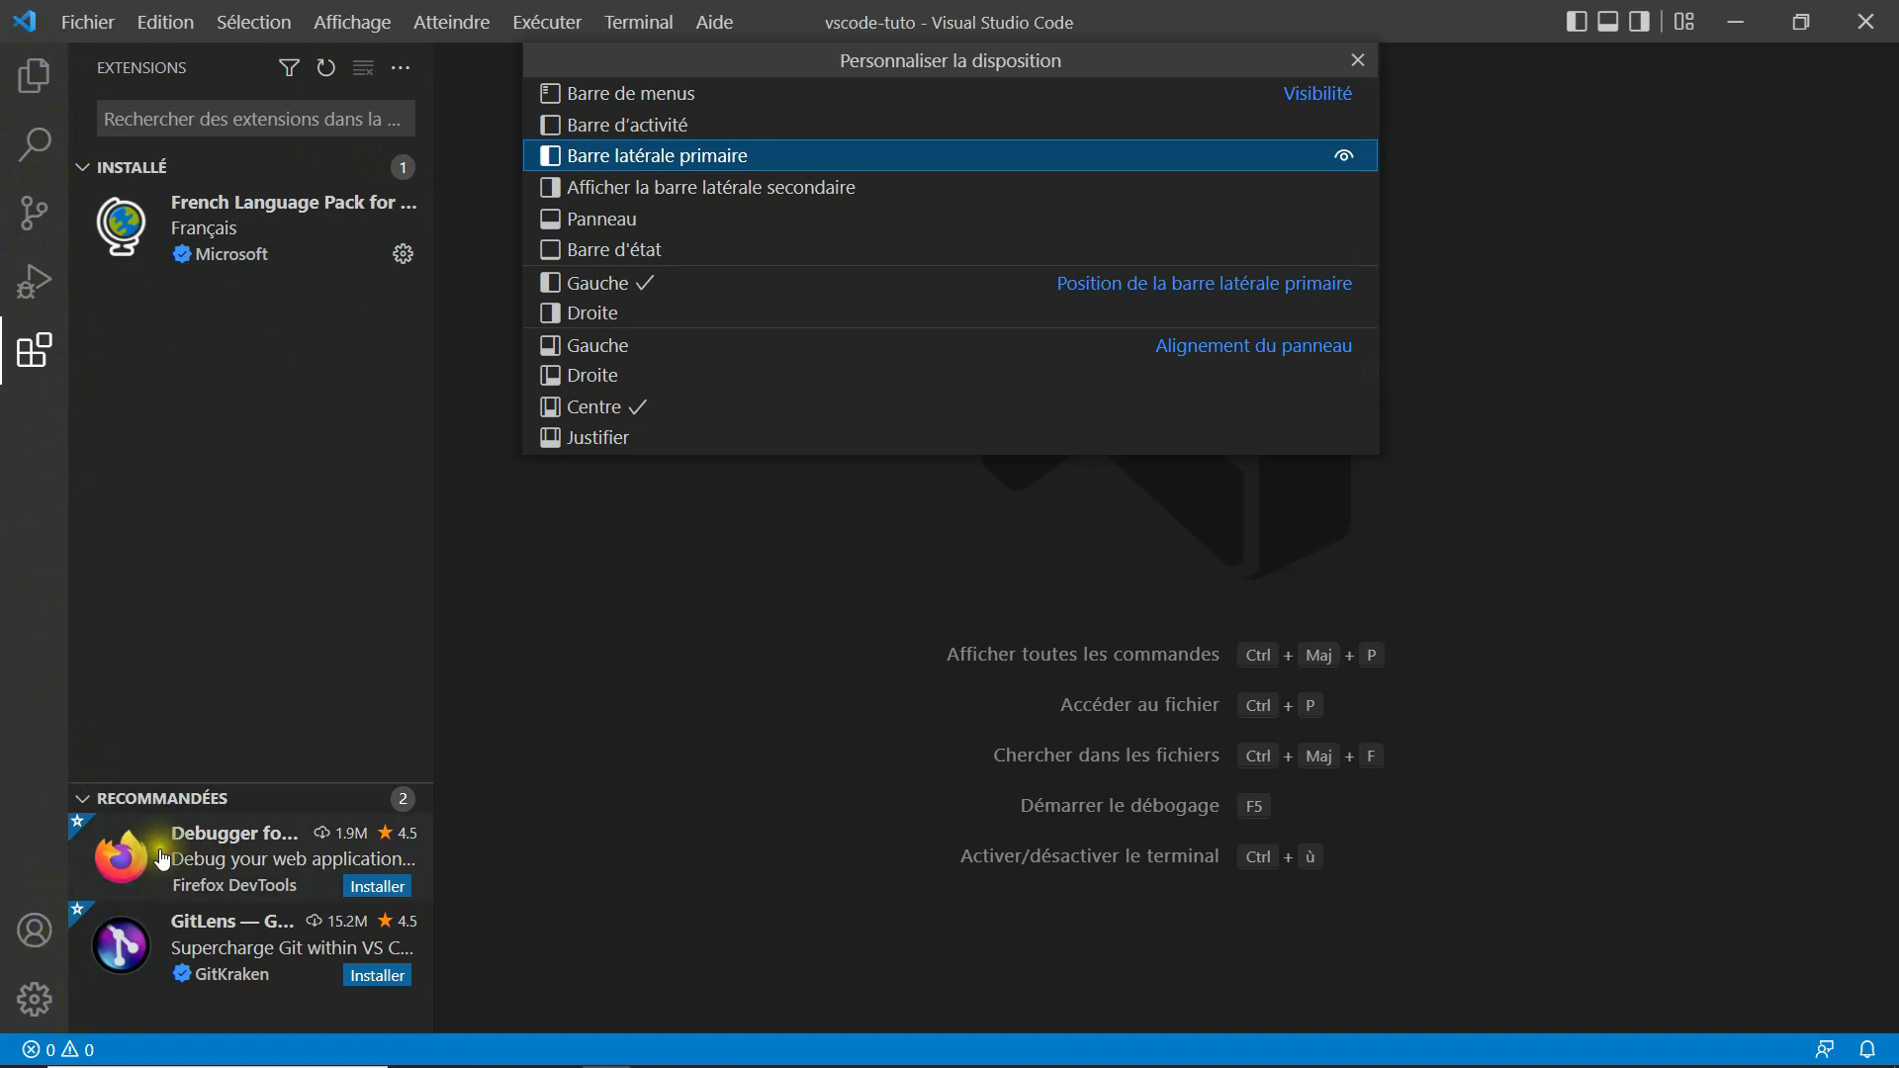
Show the secondary side bar, and move the Source Control view into it and back to the activity bar below Search.
{"action": "left_click", "coordinate": [615, 191]}
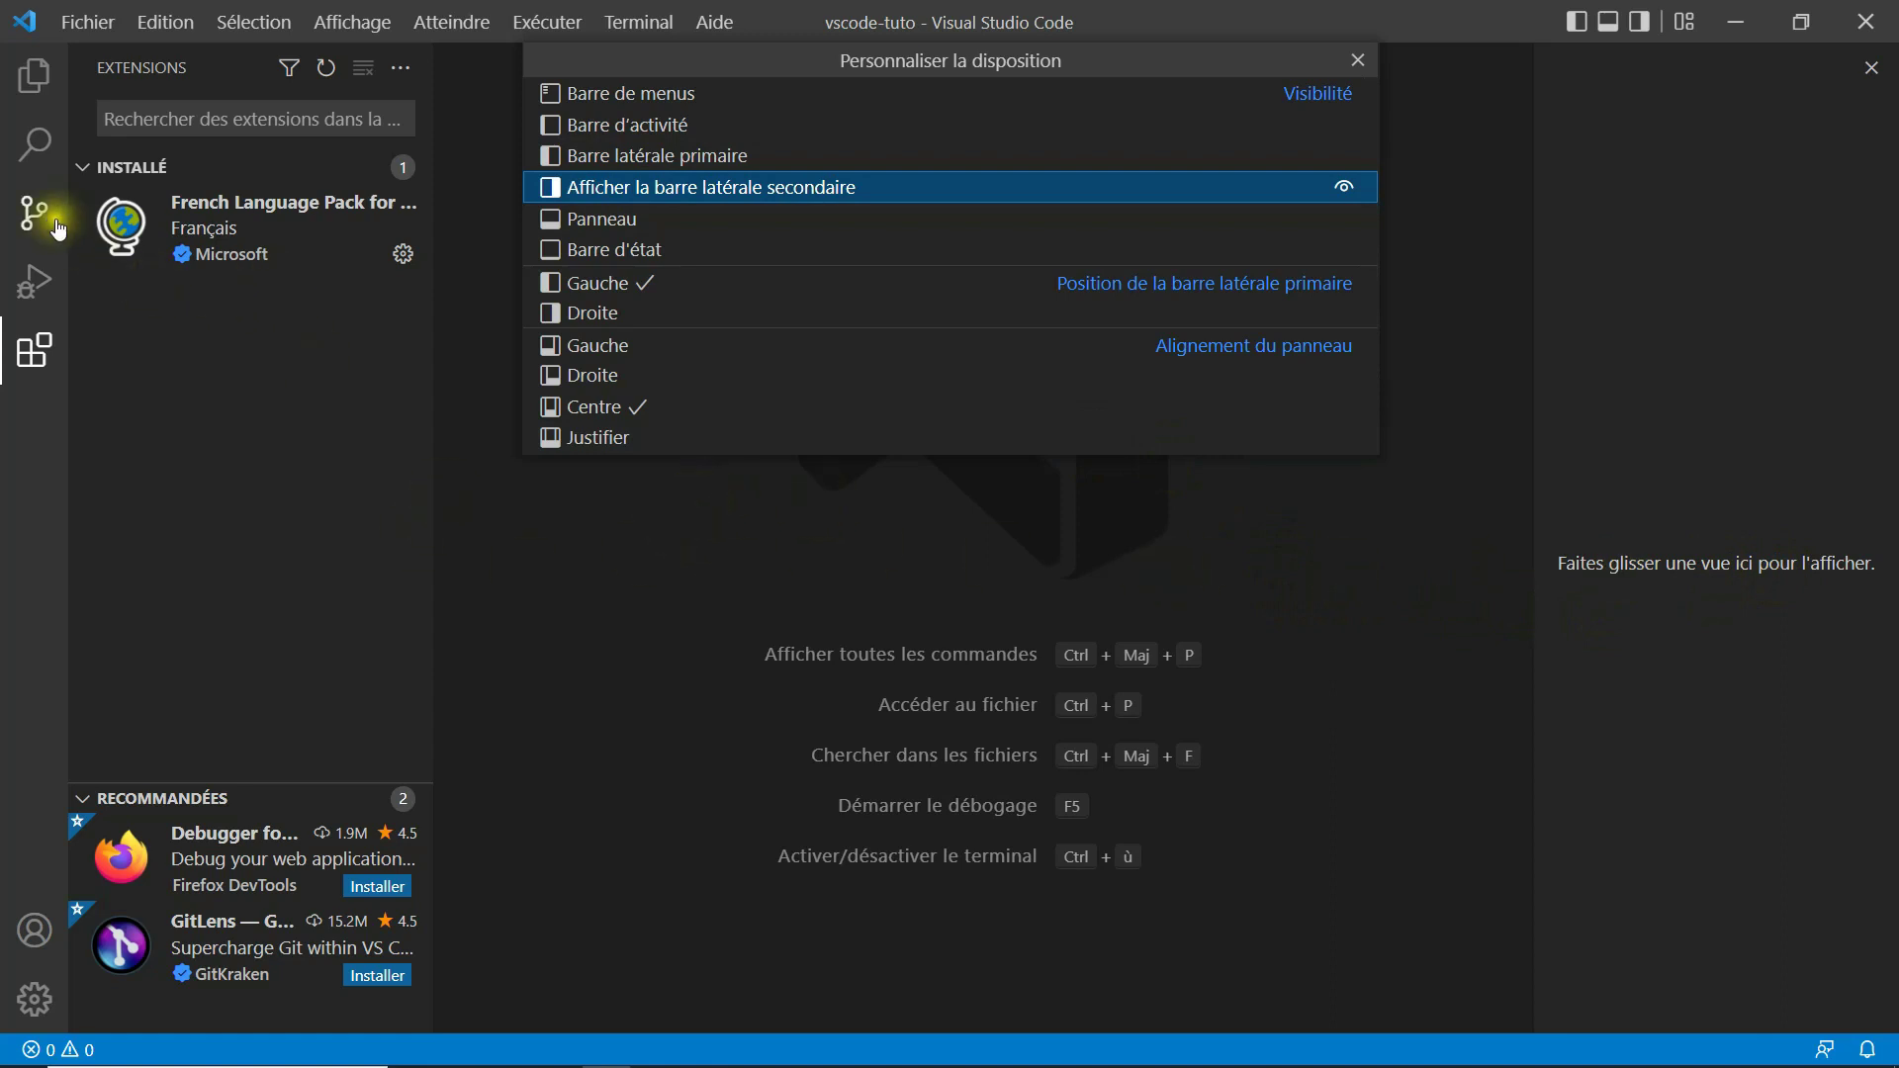
{"action": "left_click_drag", "start_coordinate": [33, 212], "coordinate": [1611, 63]}
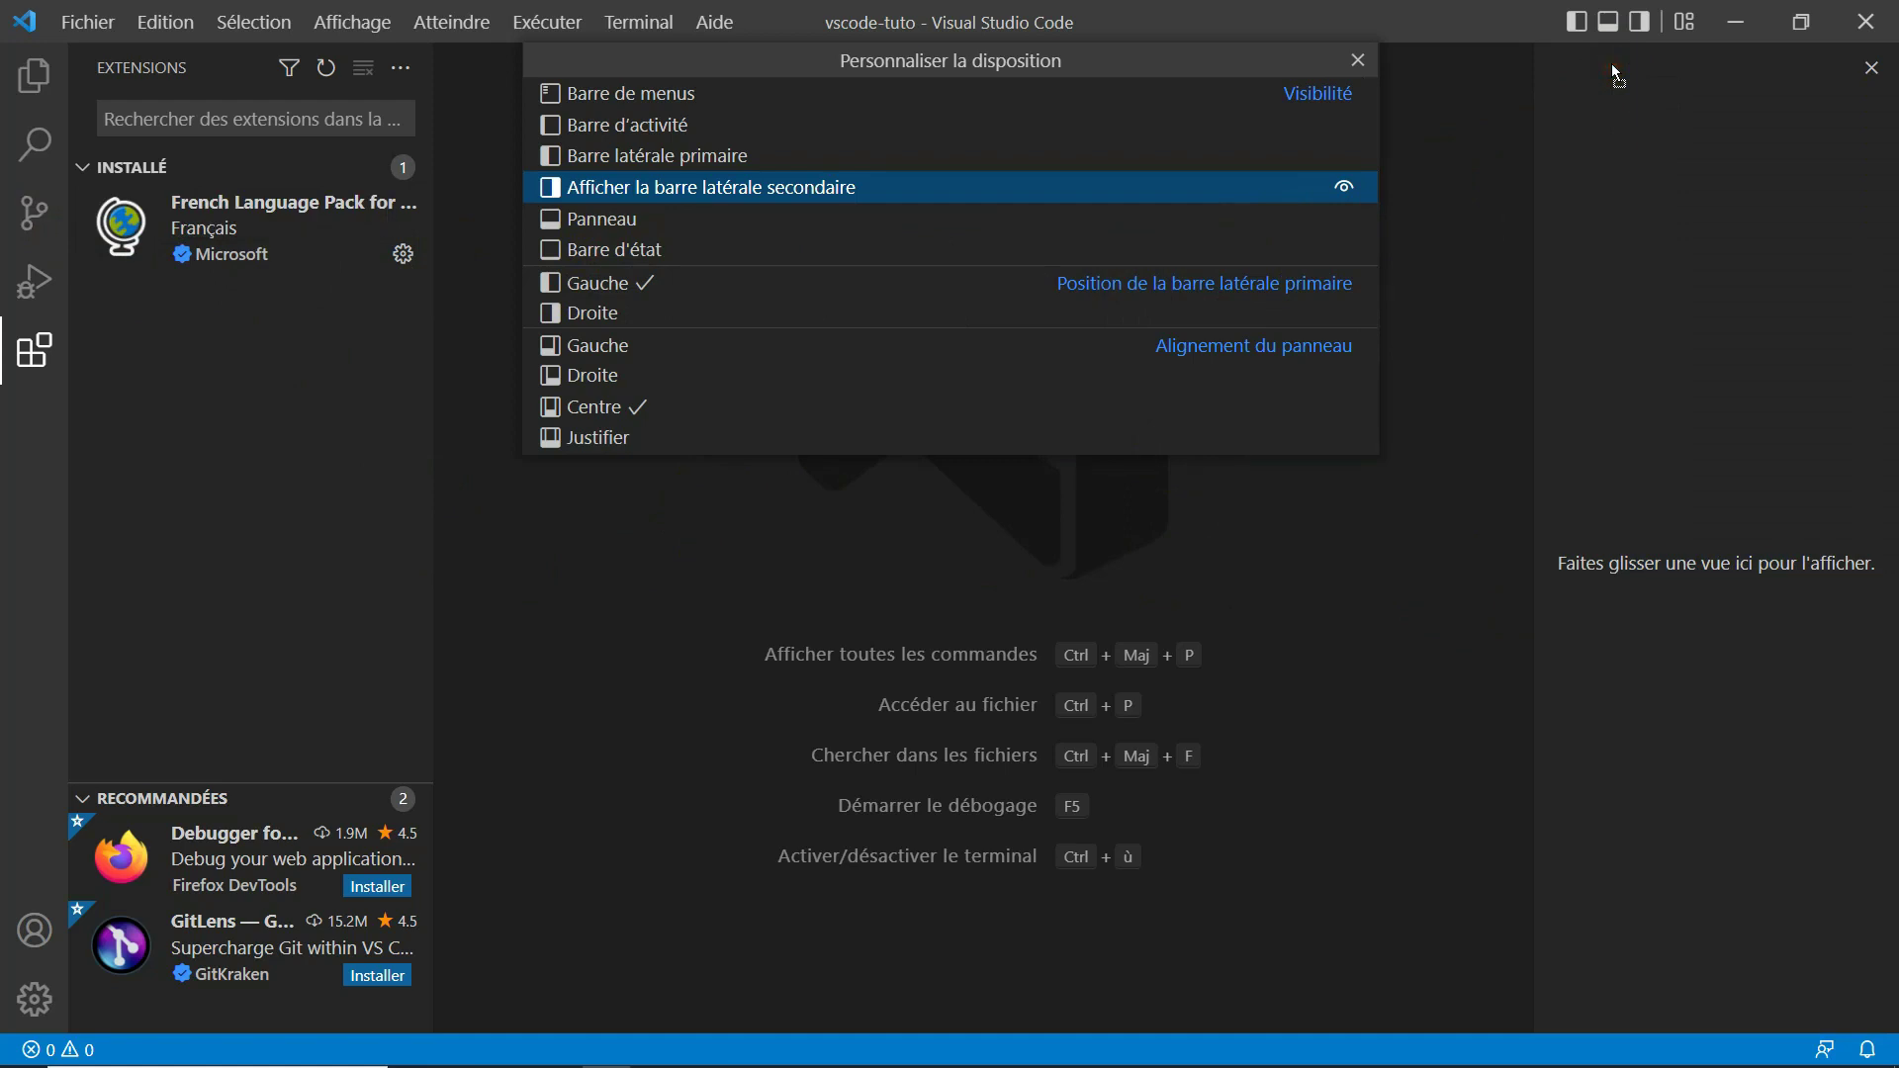
{"action": "left_click_drag", "start_coordinate": [53, 222], "coordinate": [1864, 445]}
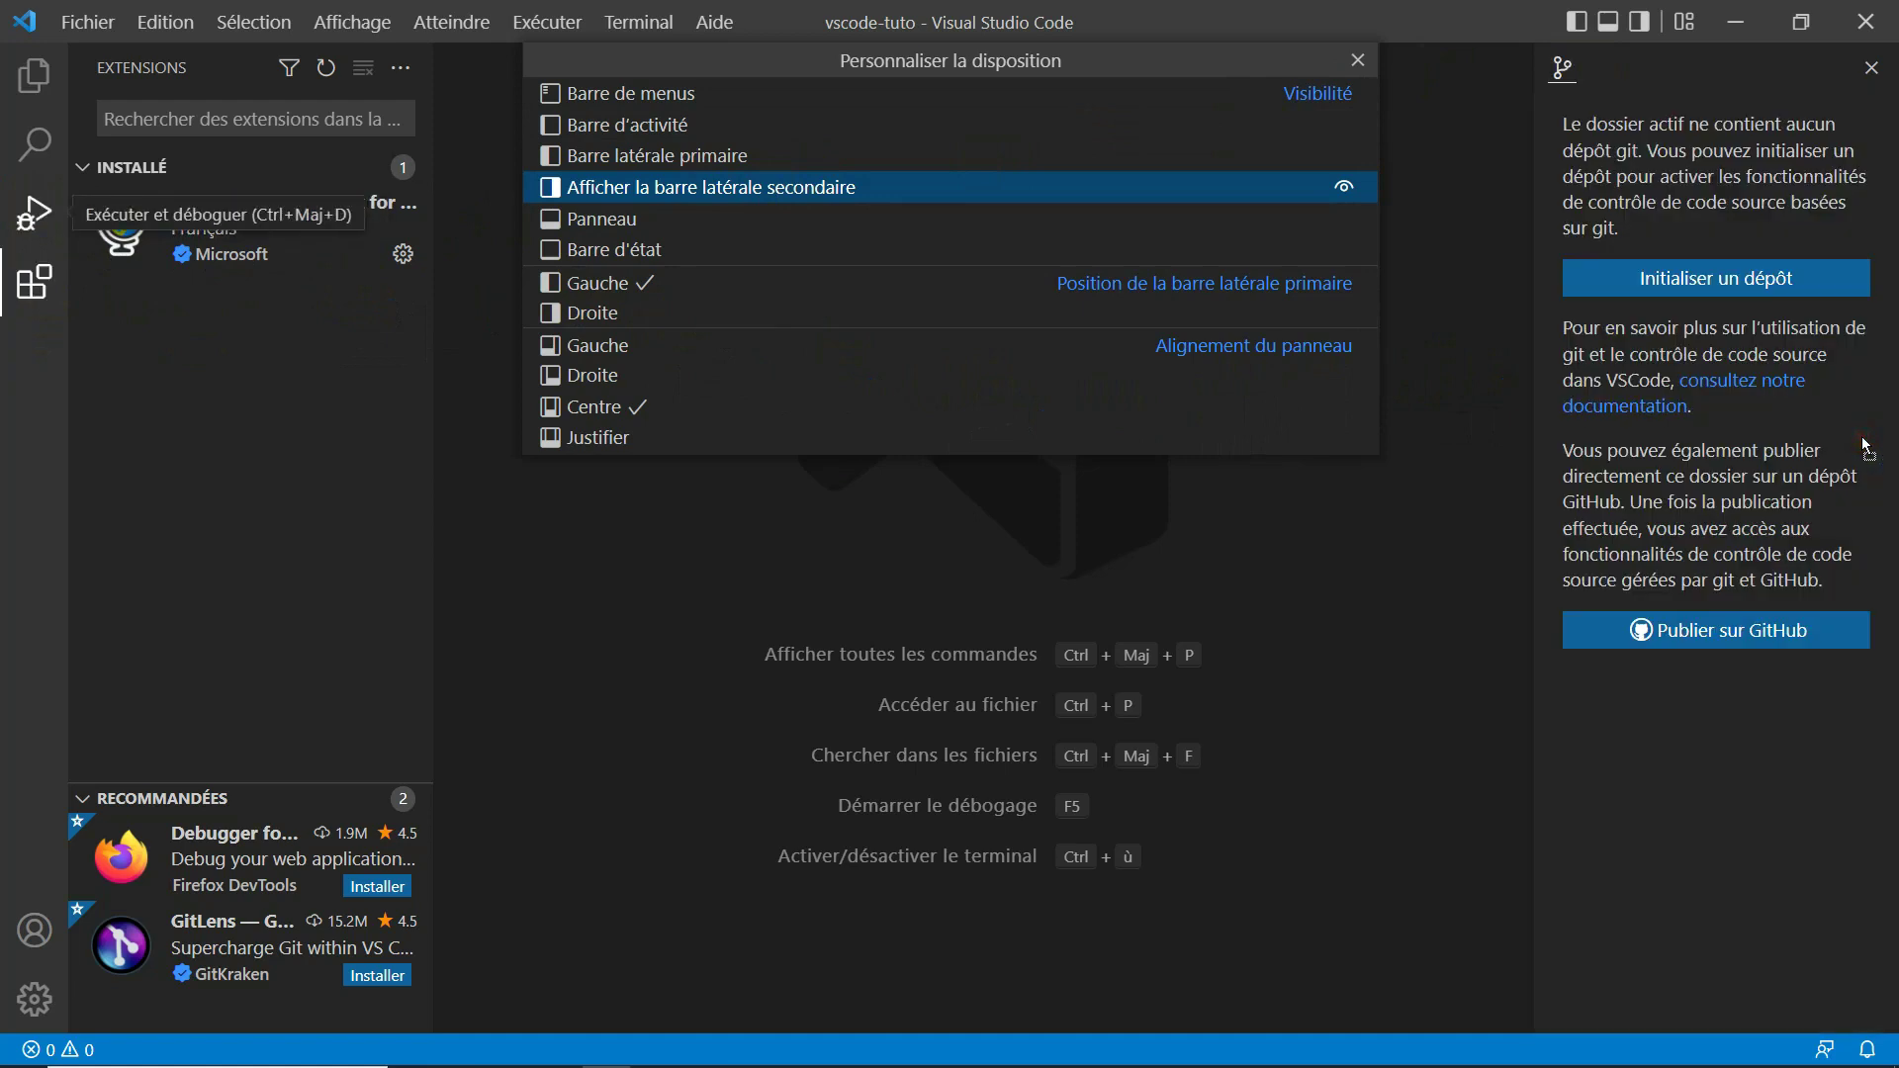
{"action": "left_click_drag", "start_coordinate": [1574, 67], "coordinate": [28, 181]}
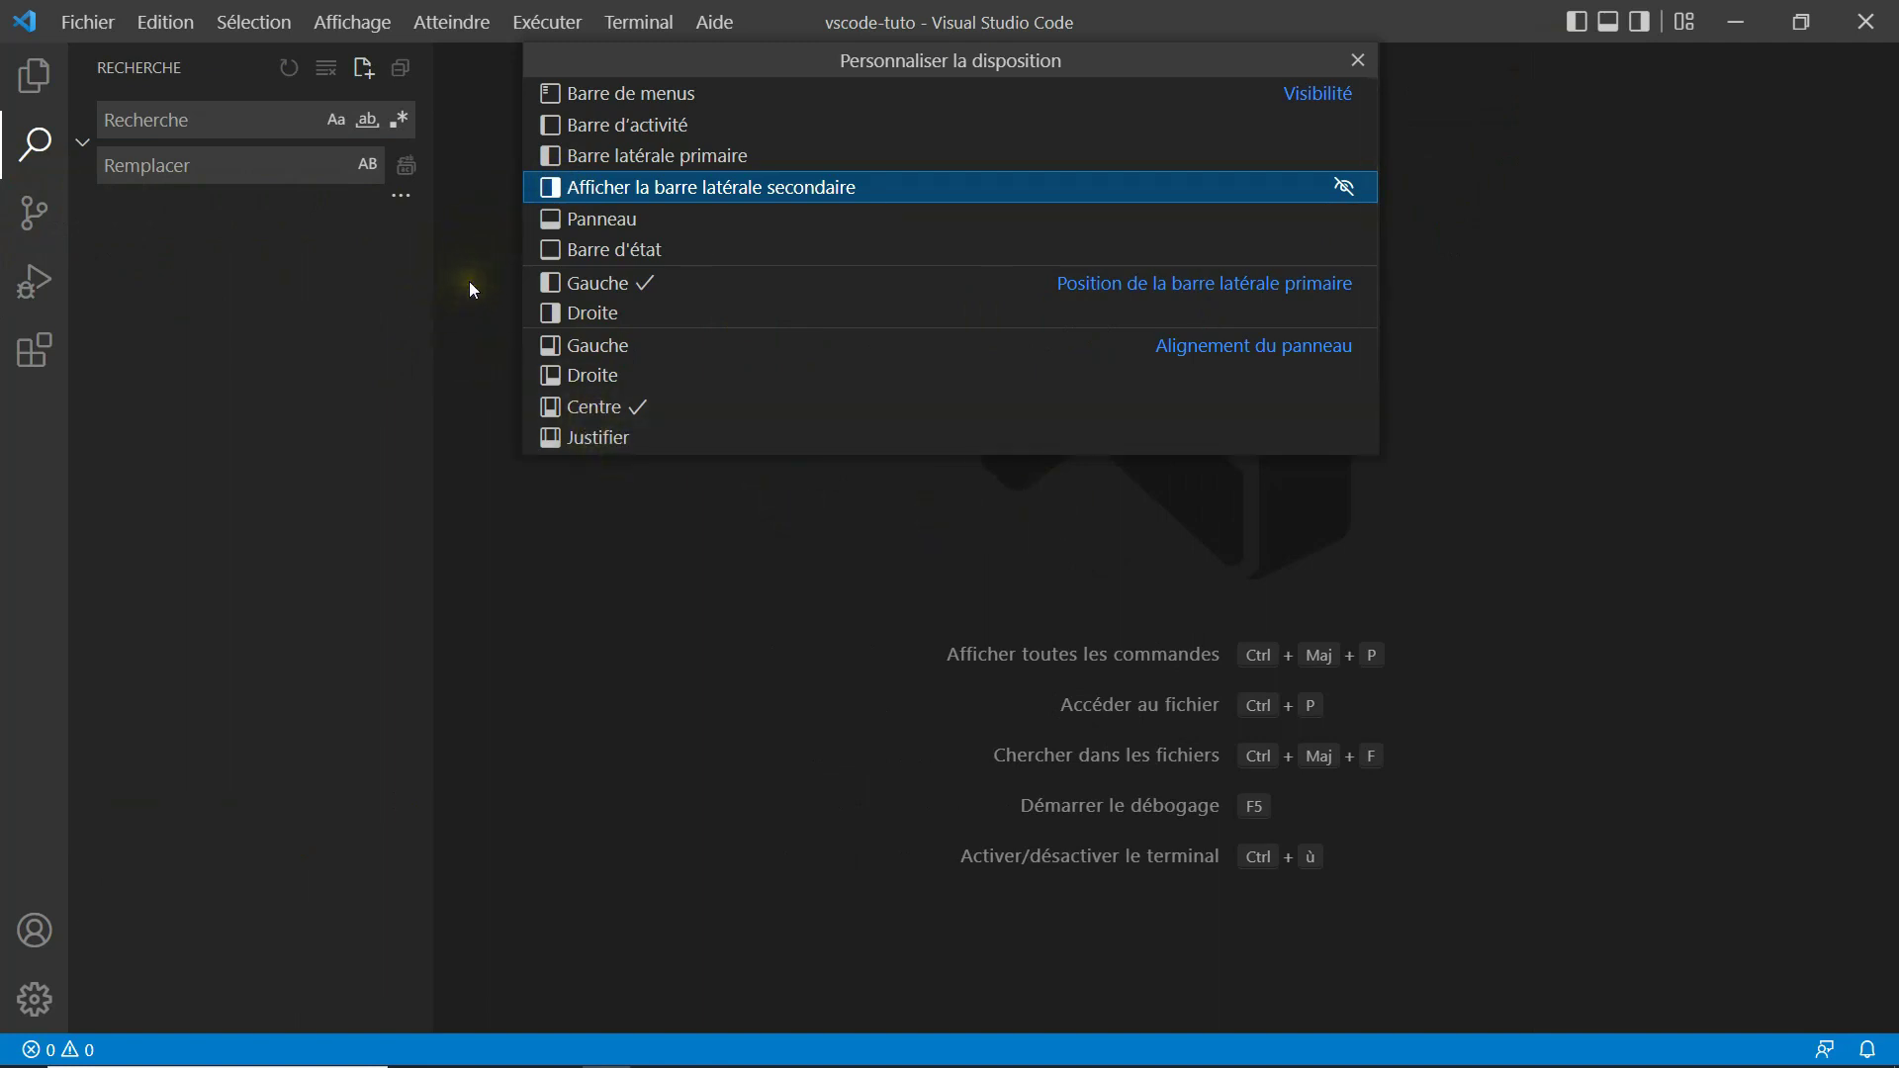
Open the Explorer and move its Structure section into the secondary side bar.
{"action": "key", "text": "ctrl+shift+e"}
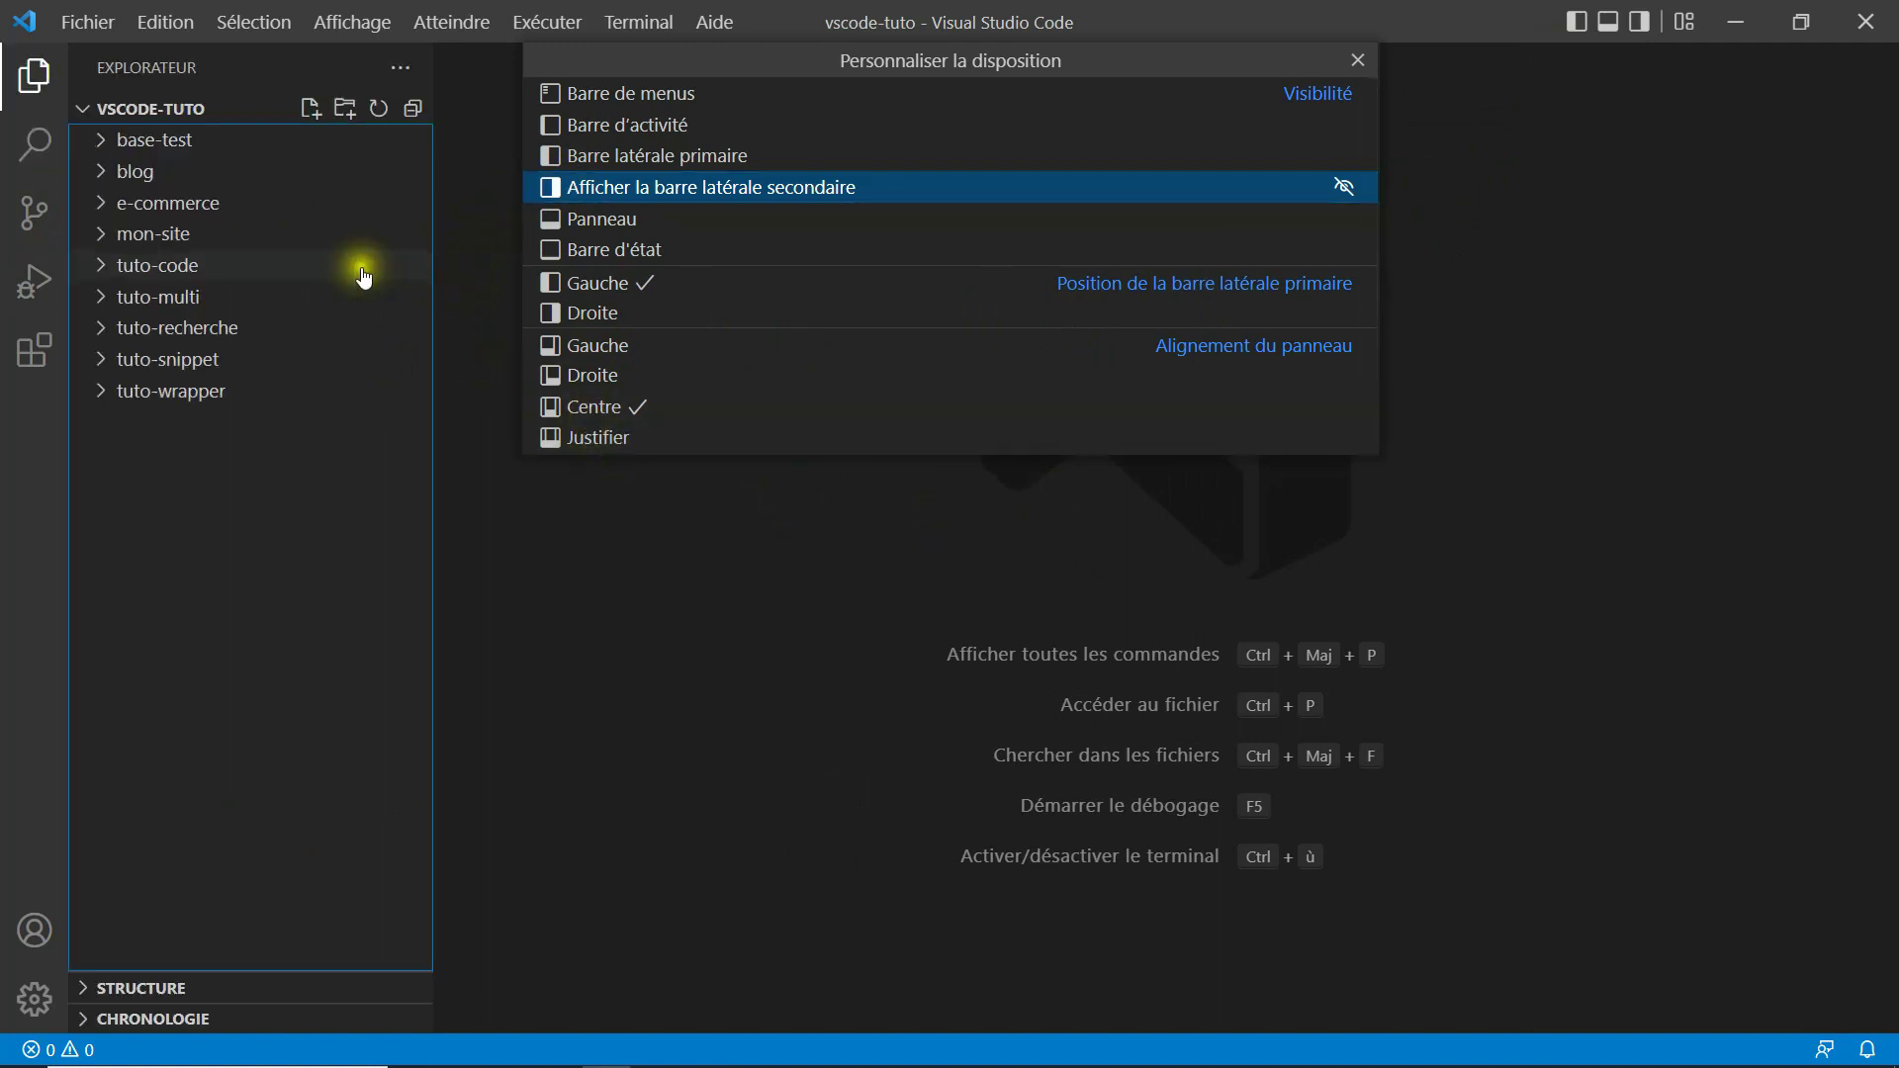
{"action": "left_click_drag", "start_coordinate": [169, 987], "coordinate": [1887, 494]}
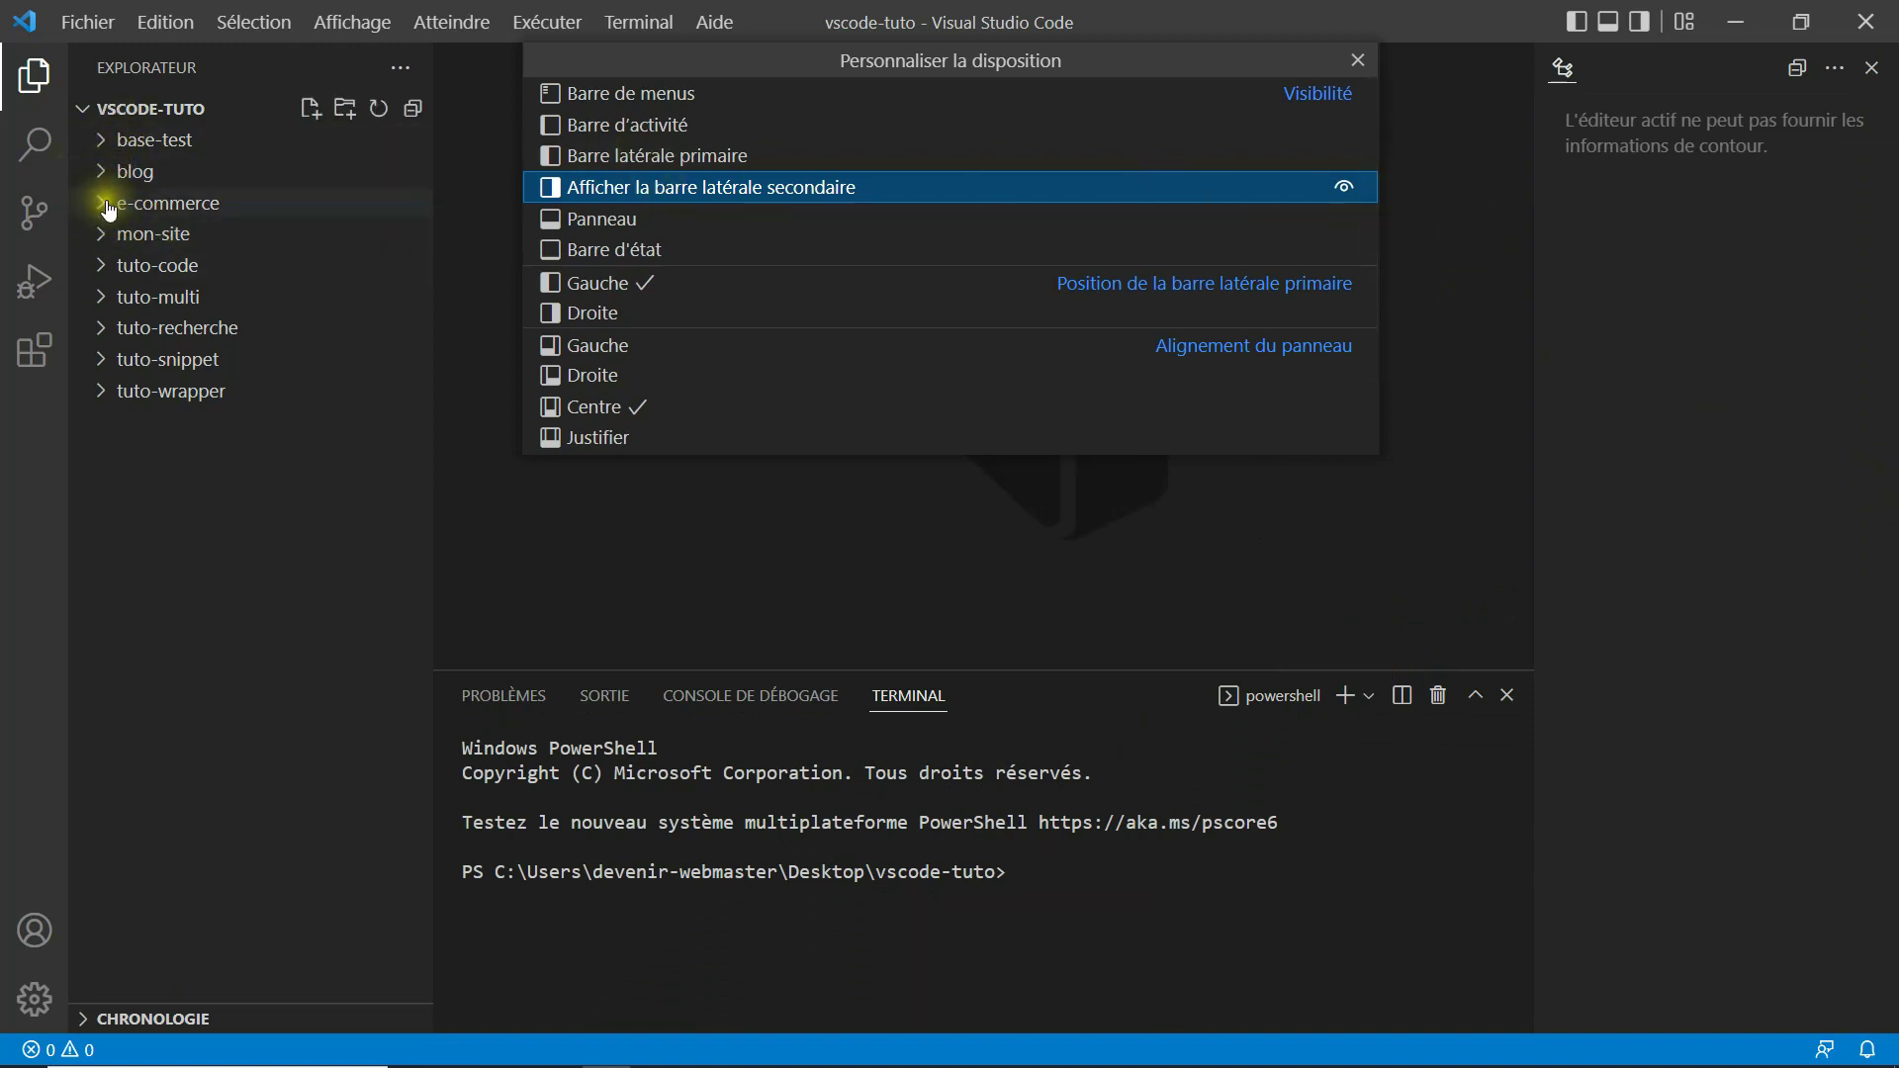
Open fic-css.css from the base-test folder and browse its symbols in the Structure view.
{"action": "left_click", "coordinate": [108, 142]}
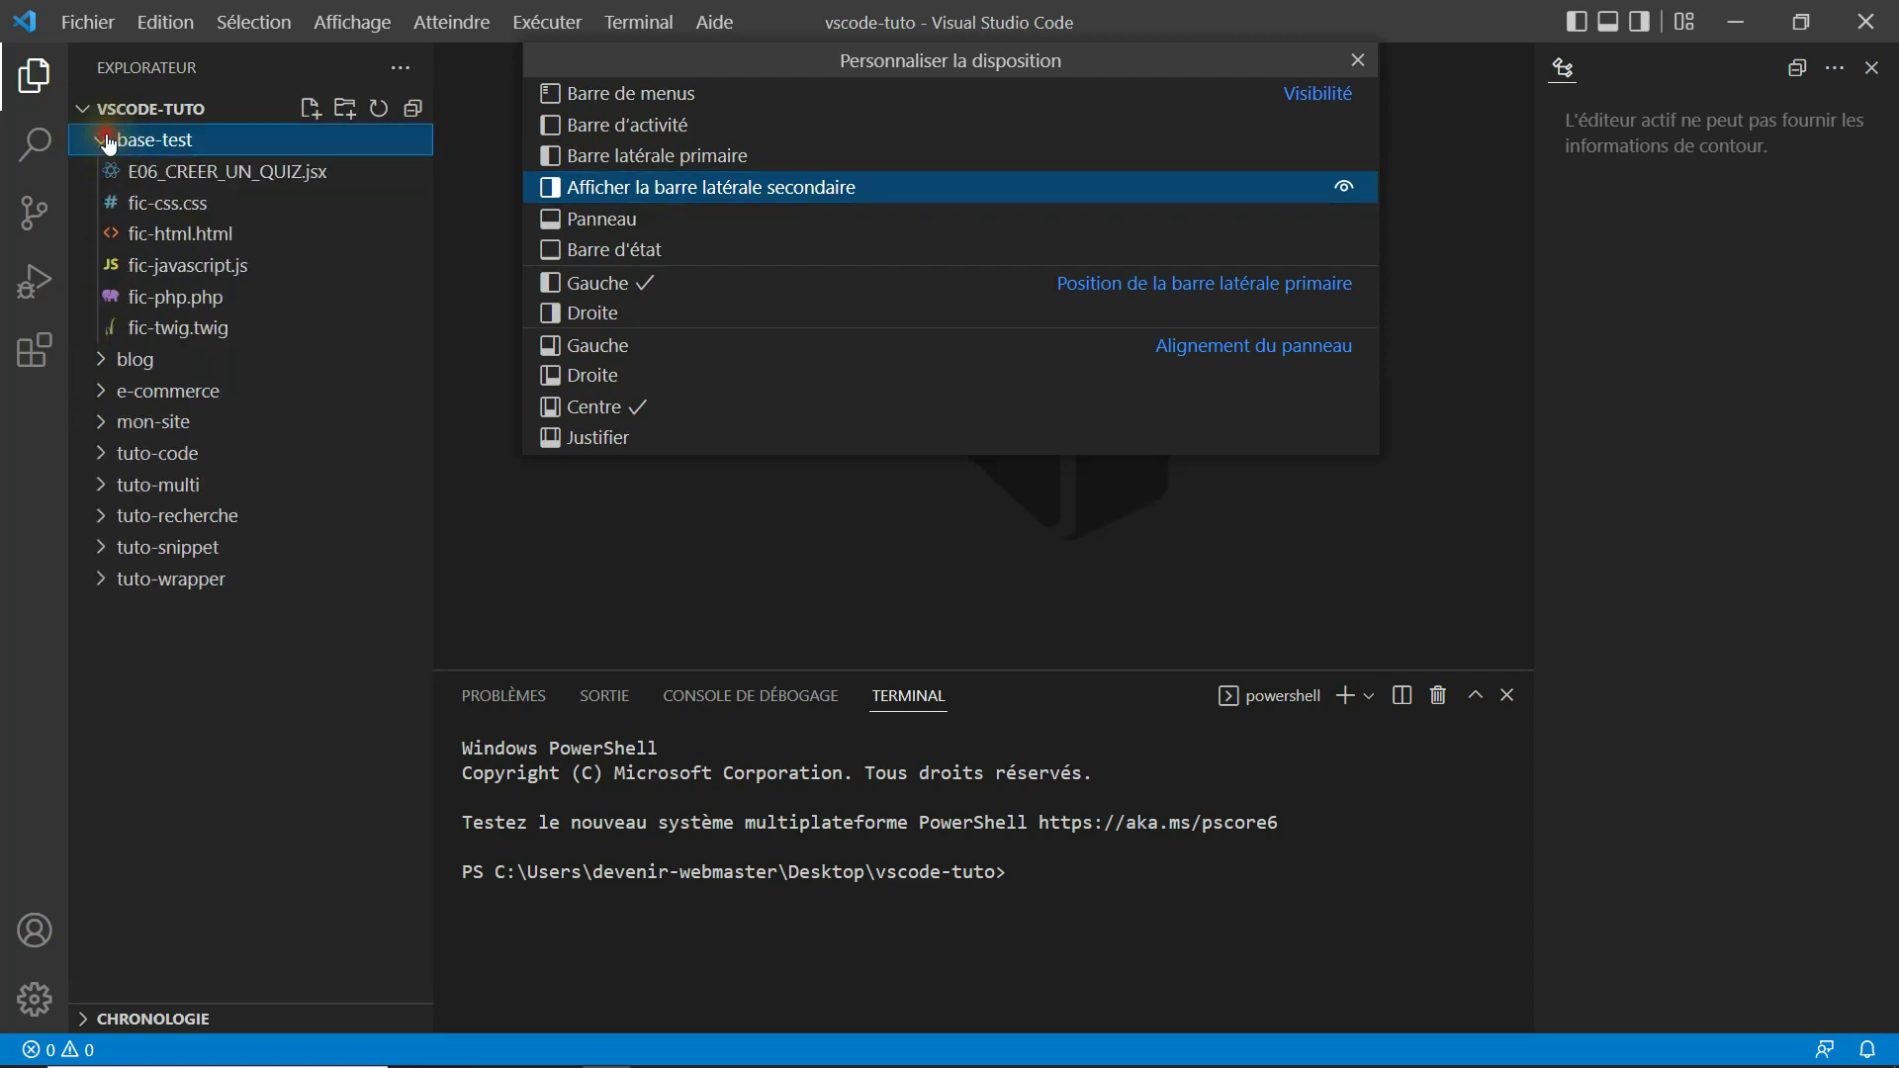
{"action": "left_click", "coordinate": [167, 206]}
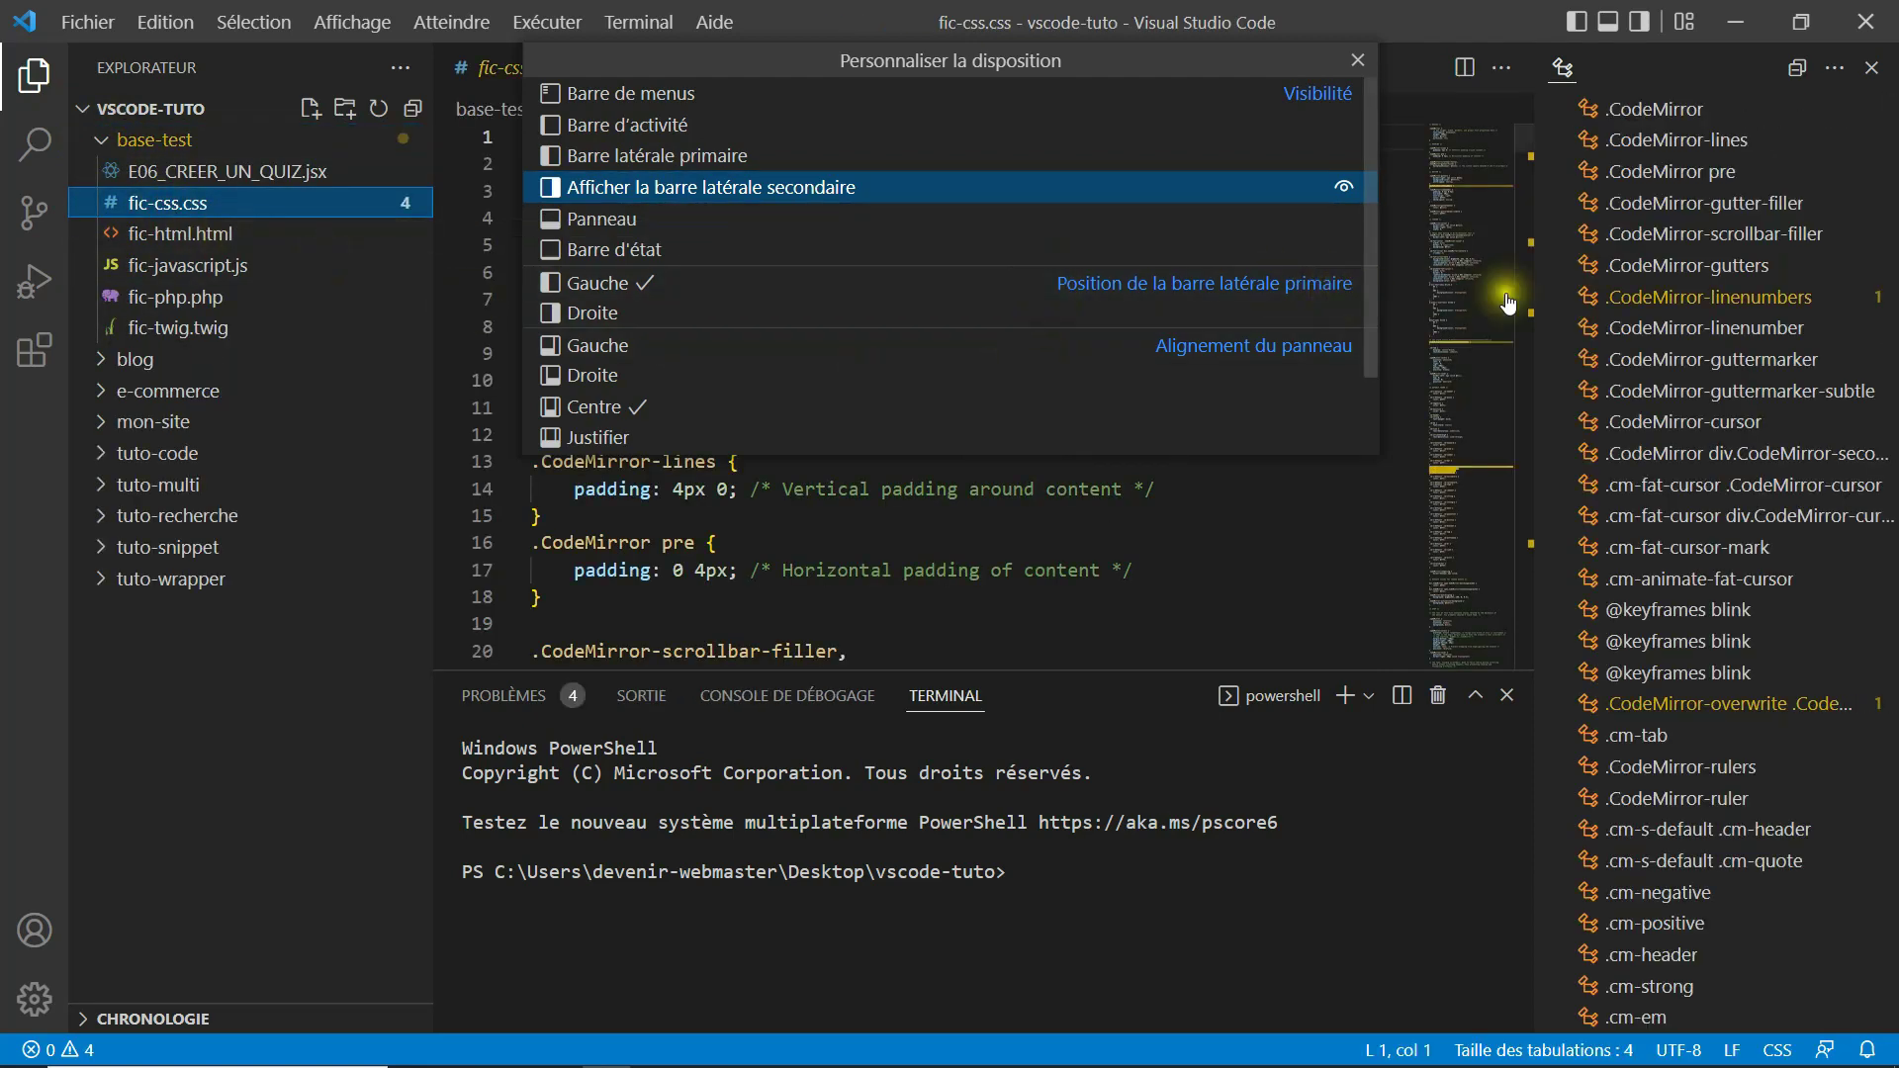
{"action": "left_click_drag", "start_coordinate": [1891, 326], "coordinate": [1890, 737]}
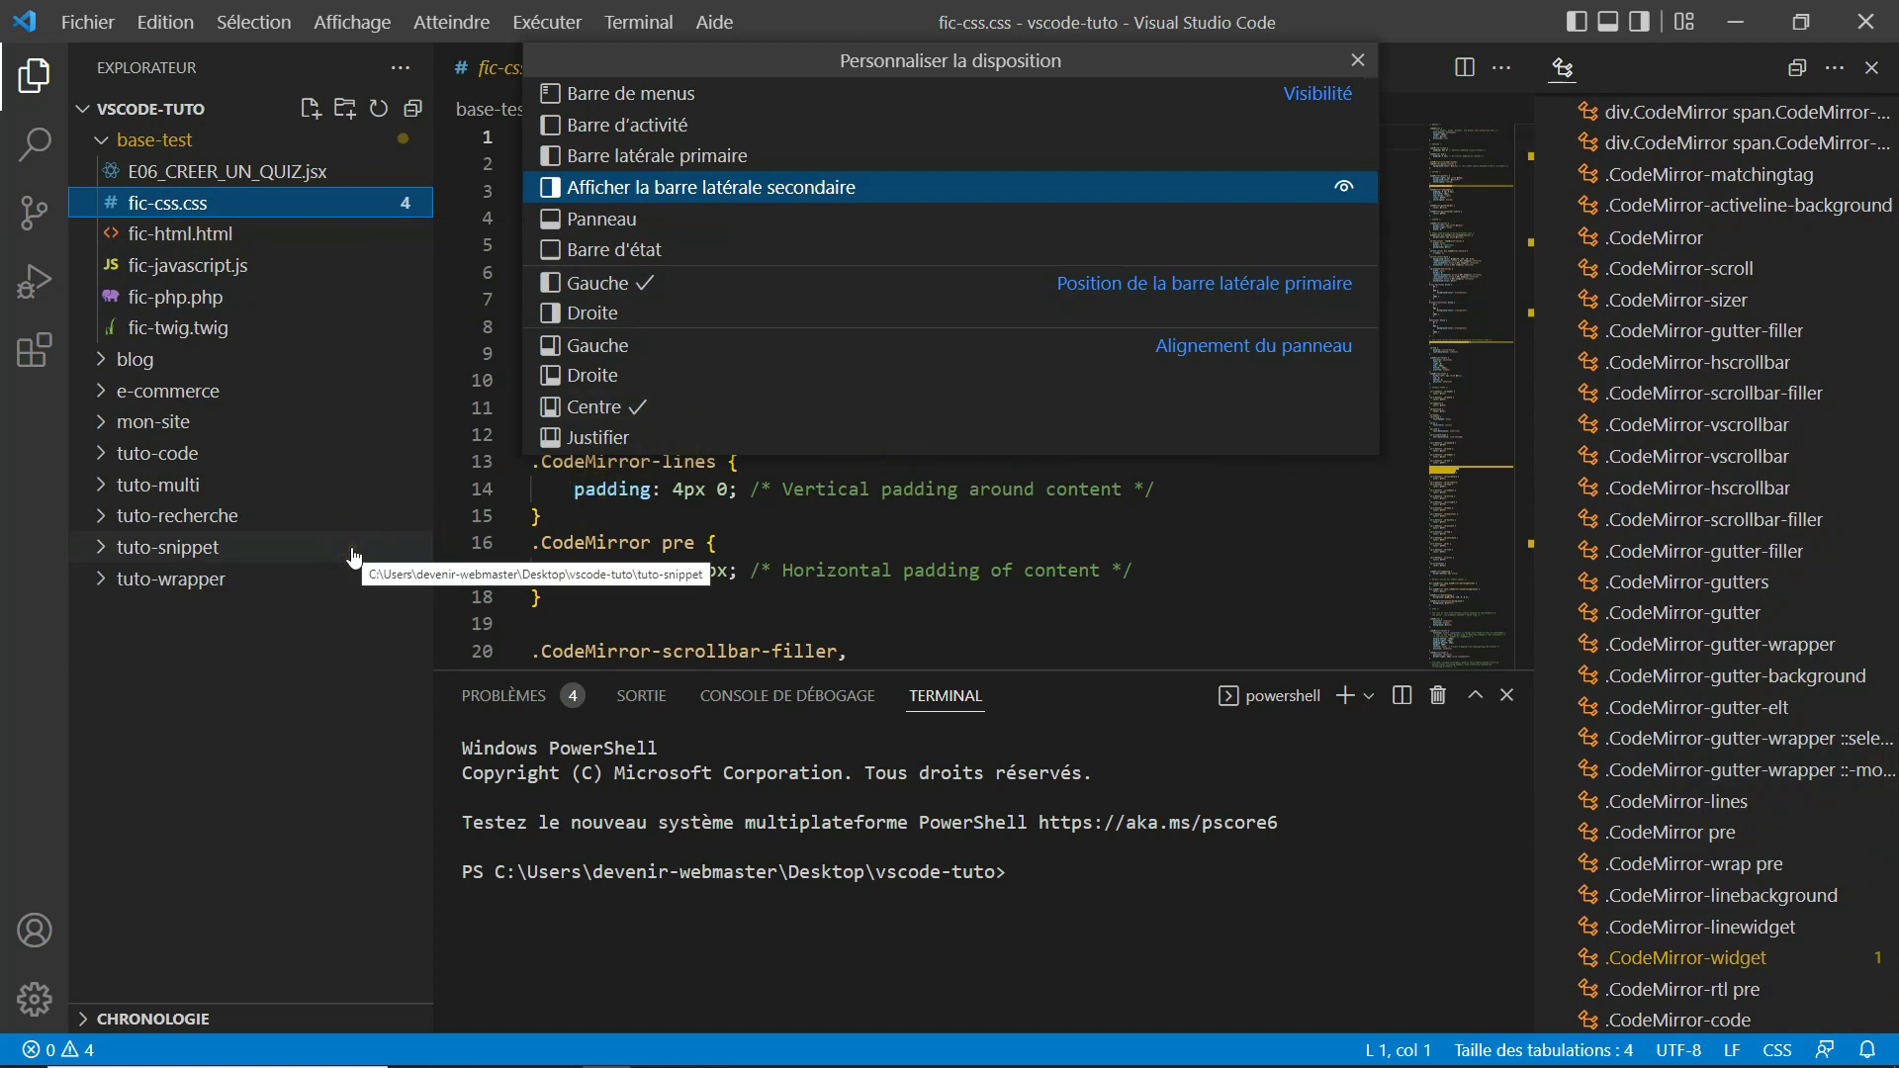
{"action": "left_click", "coordinate": [353, 633]}
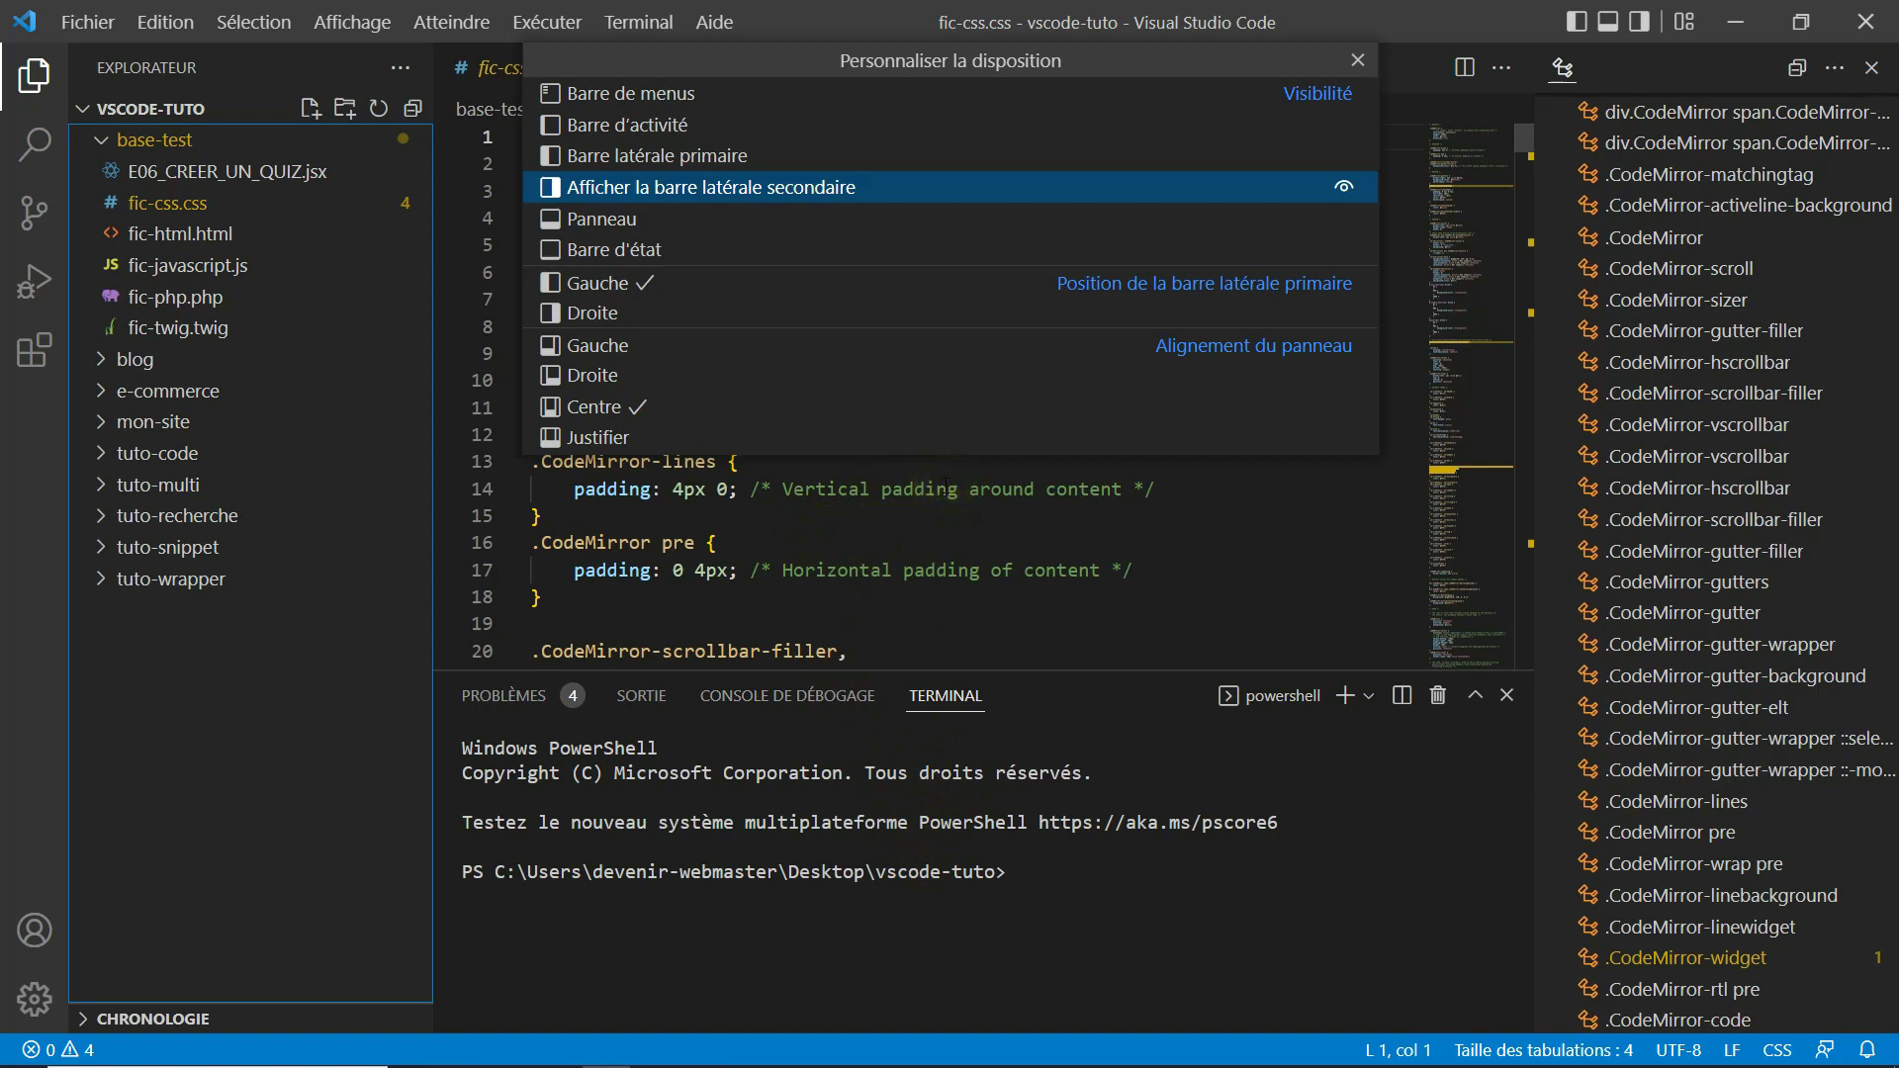
Hide the panel and show it again with the Panneau entry of the layout customization list.
{"action": "key", "text": "ctrl+j"}
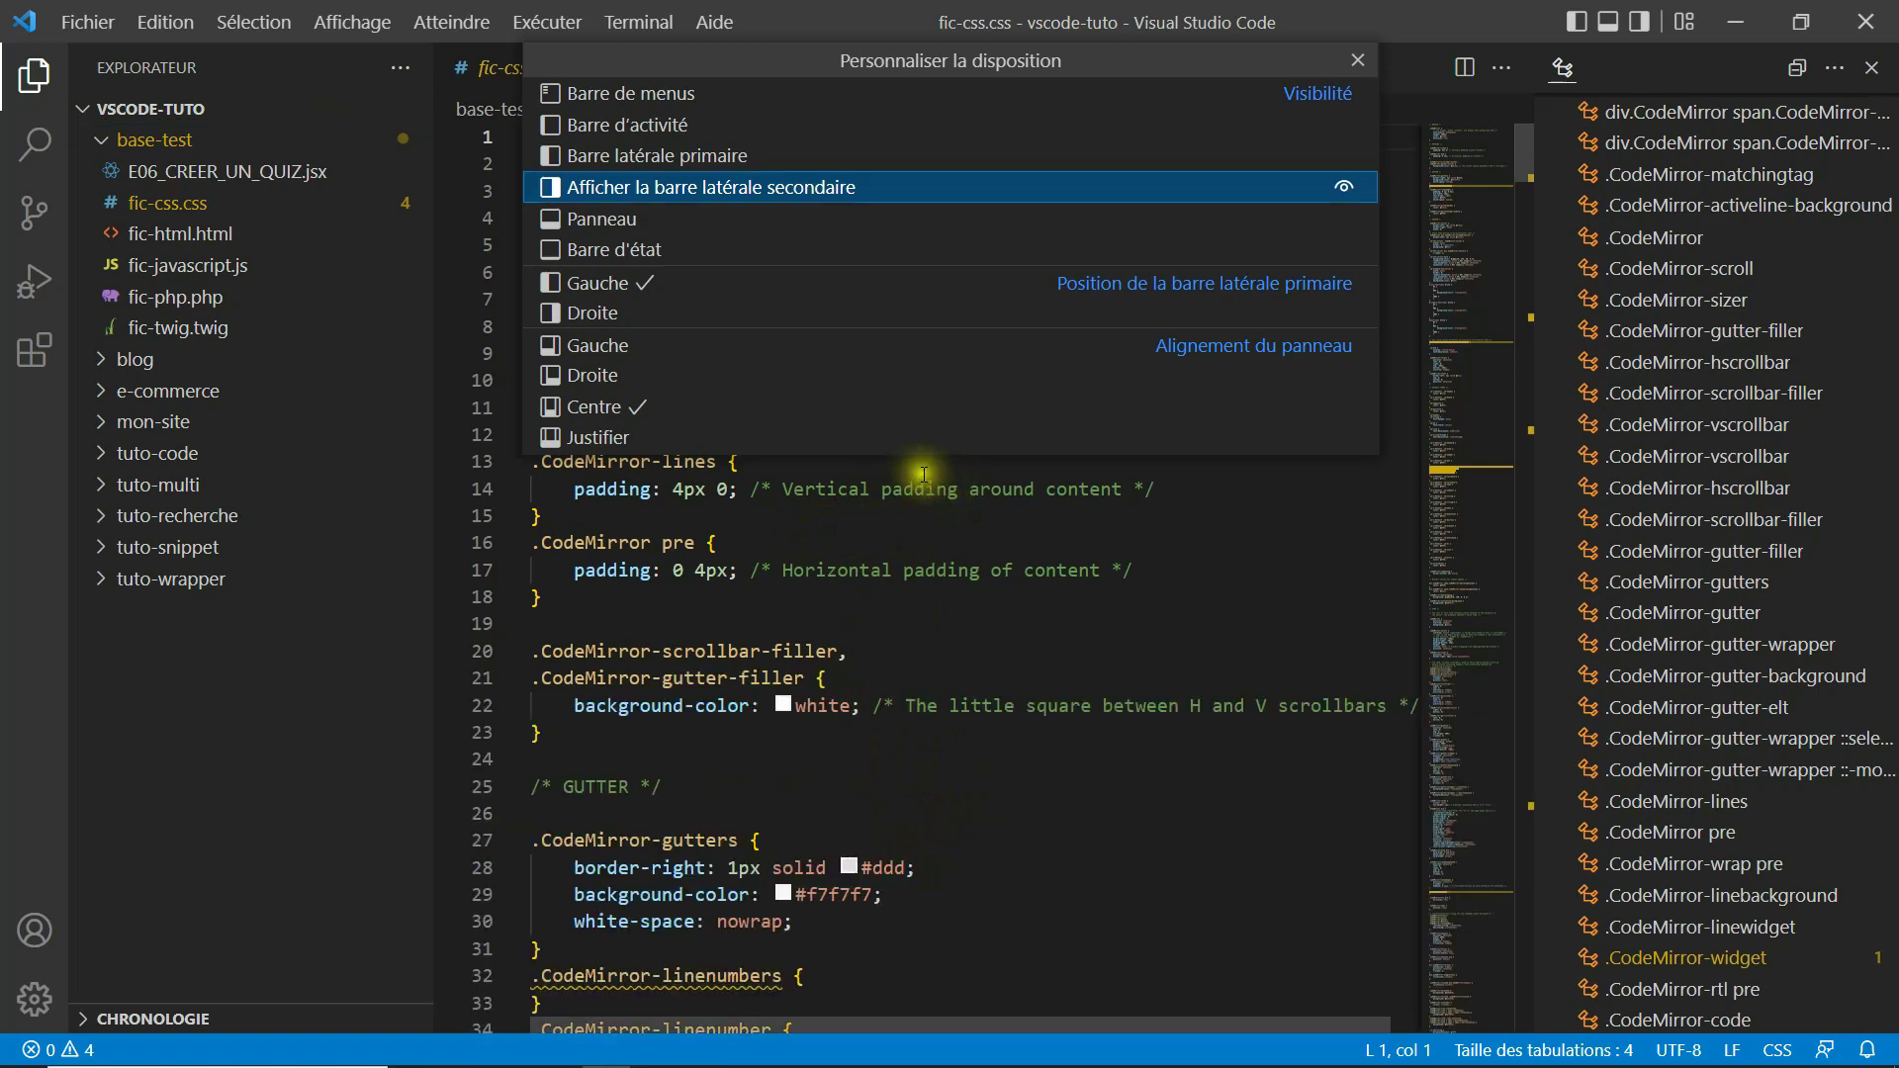
{"action": "left_click", "coordinate": [617, 286]}
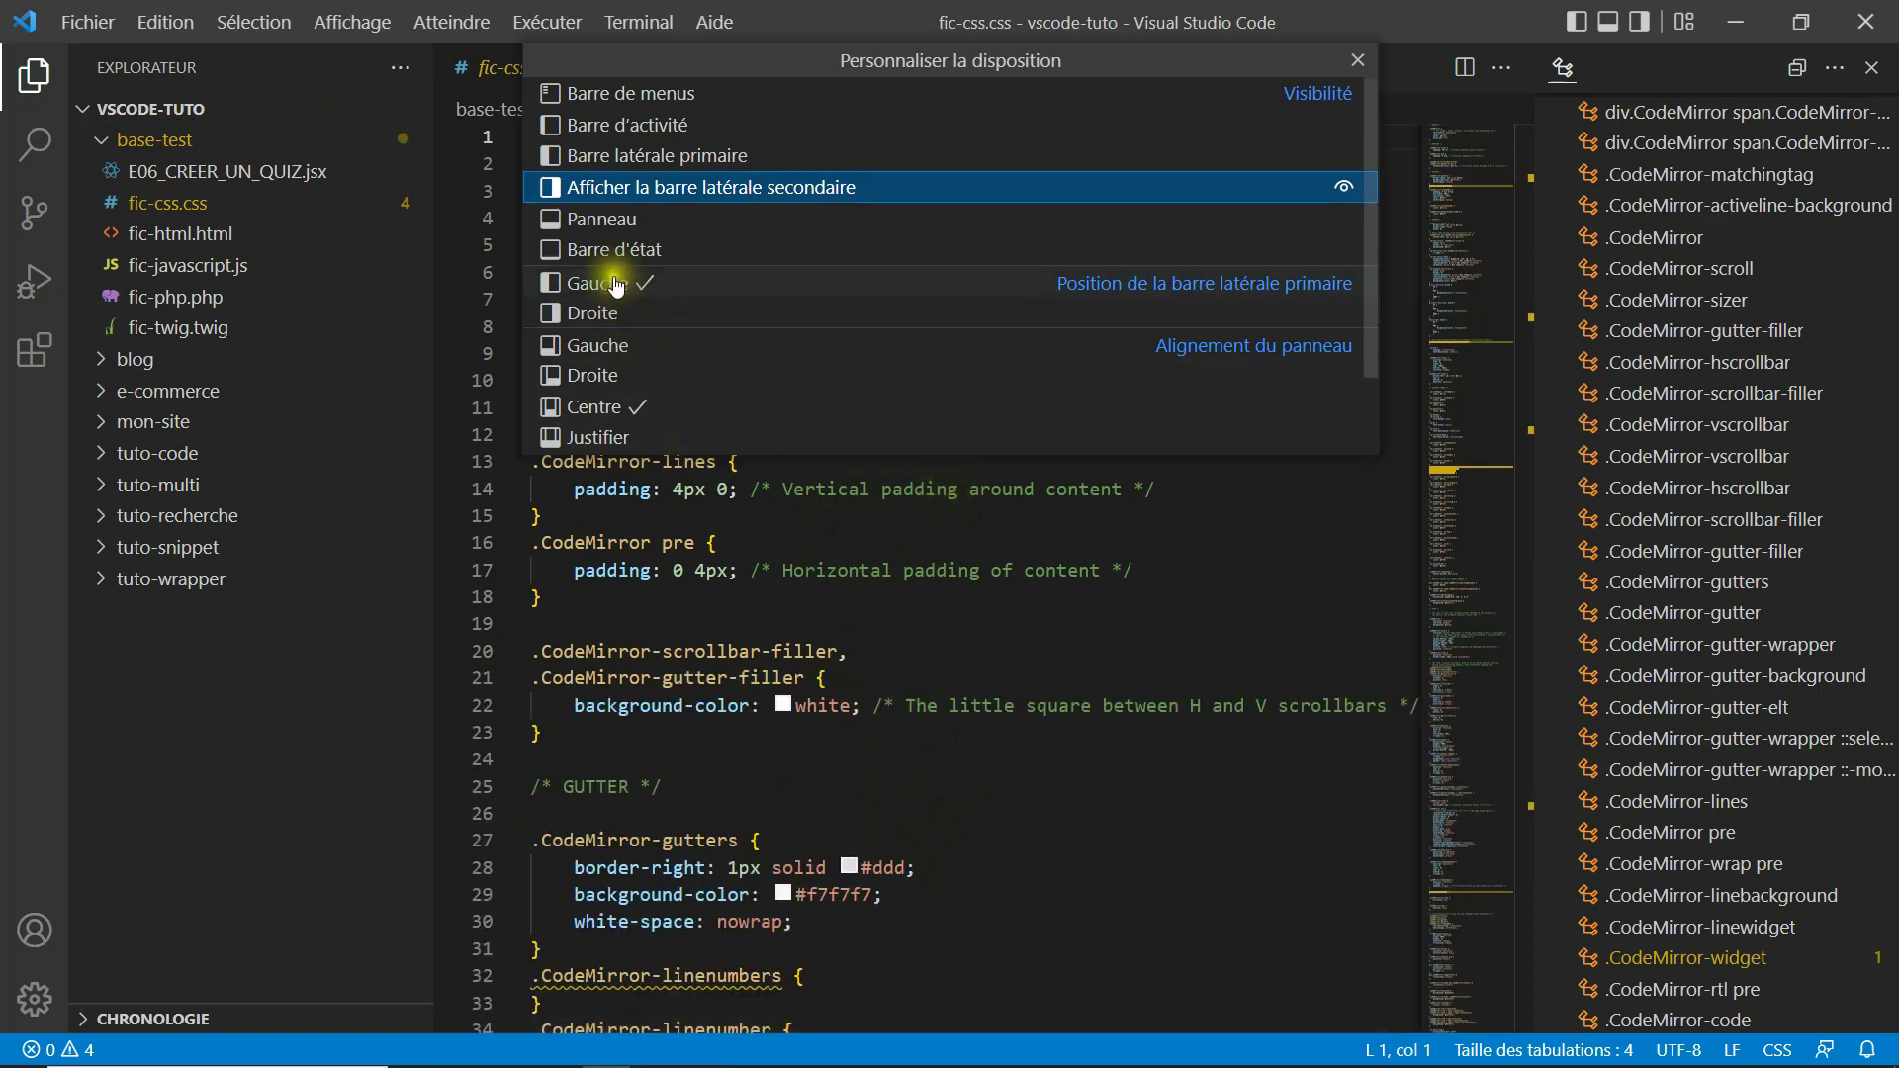
{"action": "left_click", "coordinate": [603, 219]}
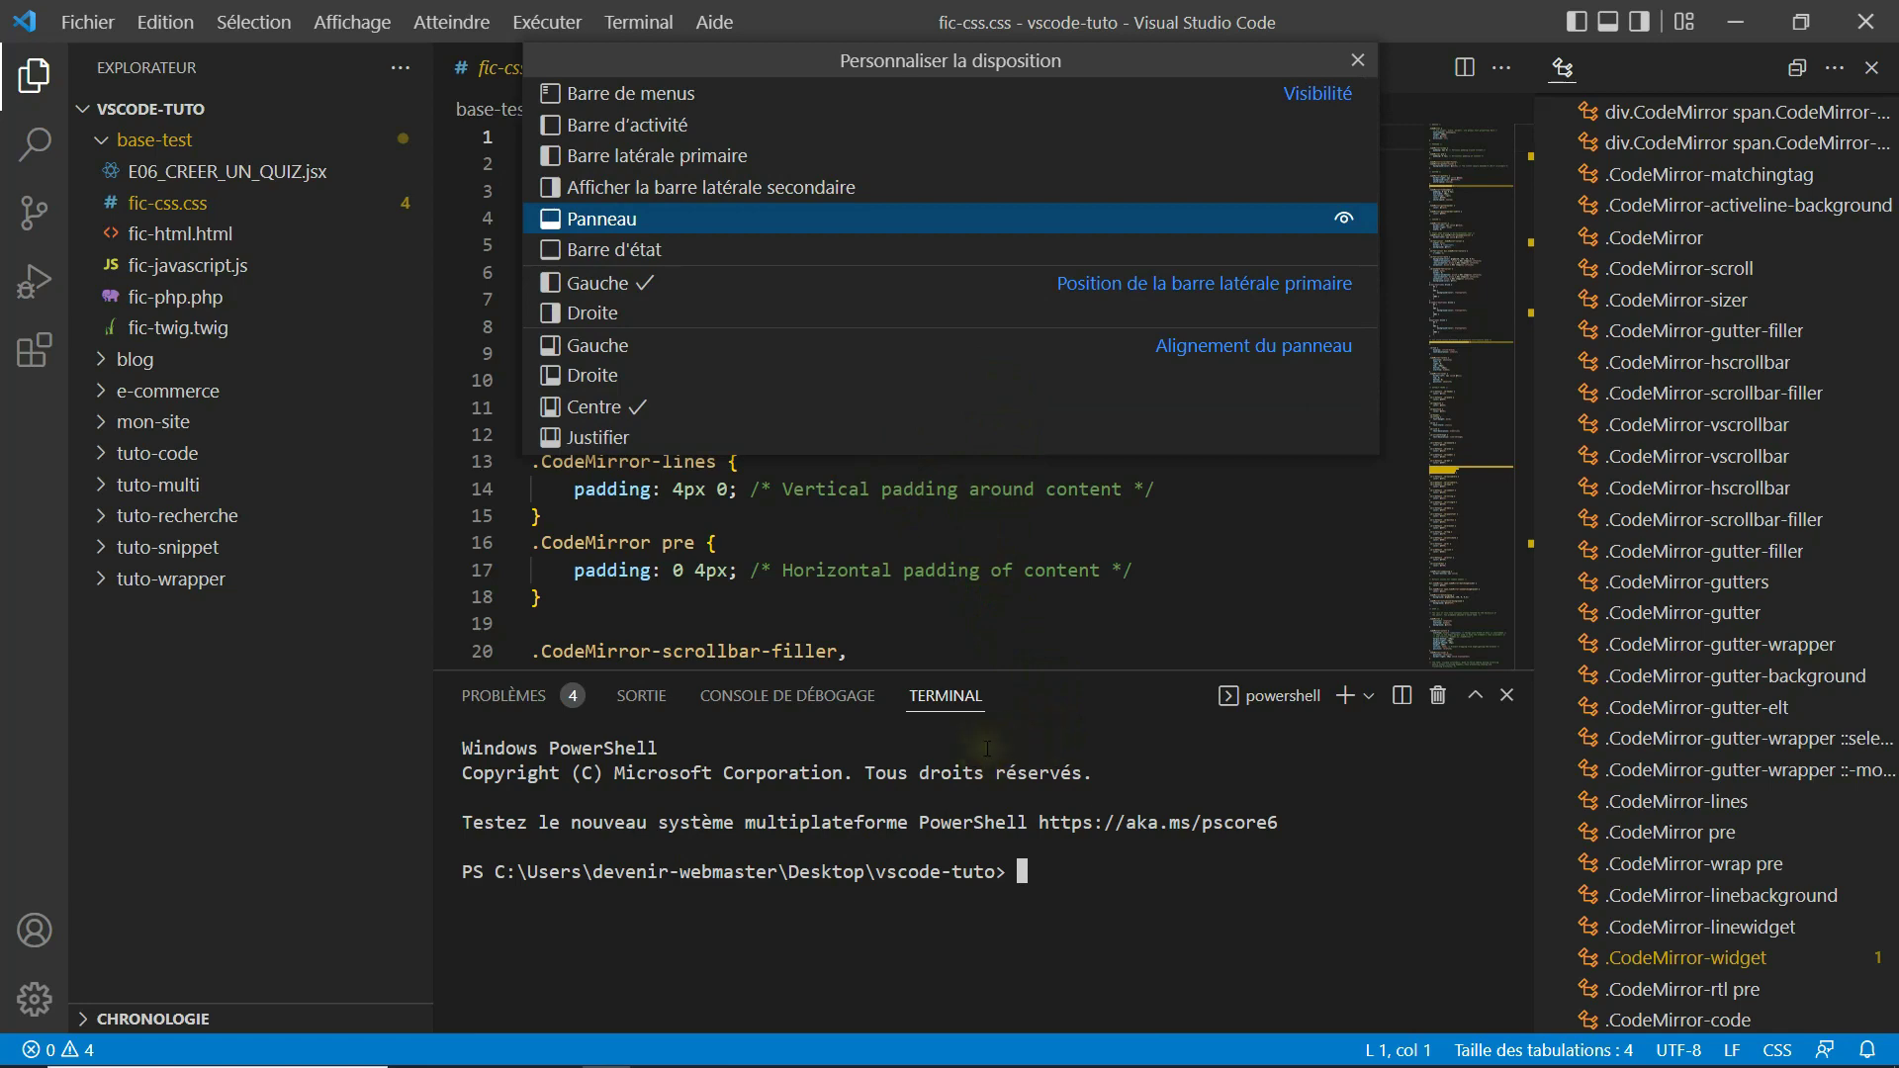
View the terminal and the debug console in the panel.
{"action": "left_click", "coordinate": [950, 749]}
{"action": "left_click", "coordinate": [786, 708]}
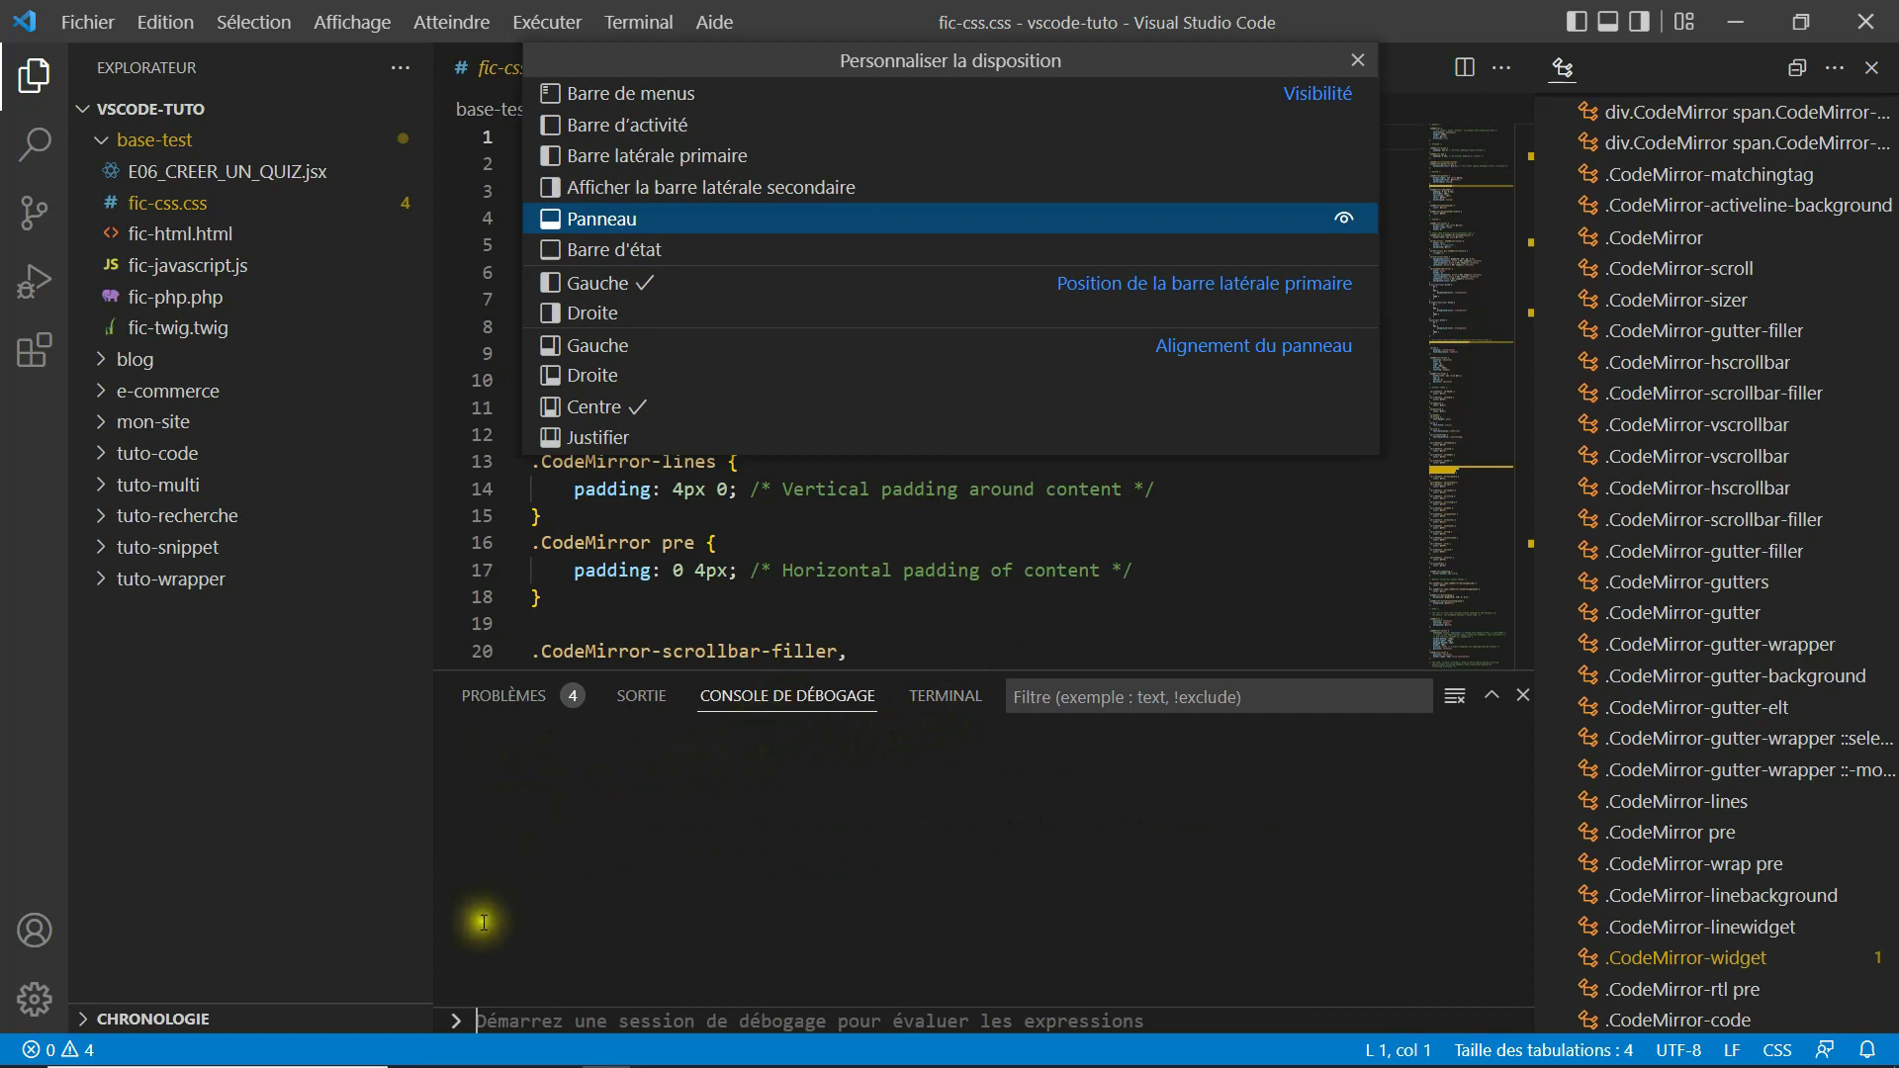
View the Git and Extensions channels of the Sortie view and the list of problems in the panel.
{"action": "left_click", "coordinate": [643, 697]}
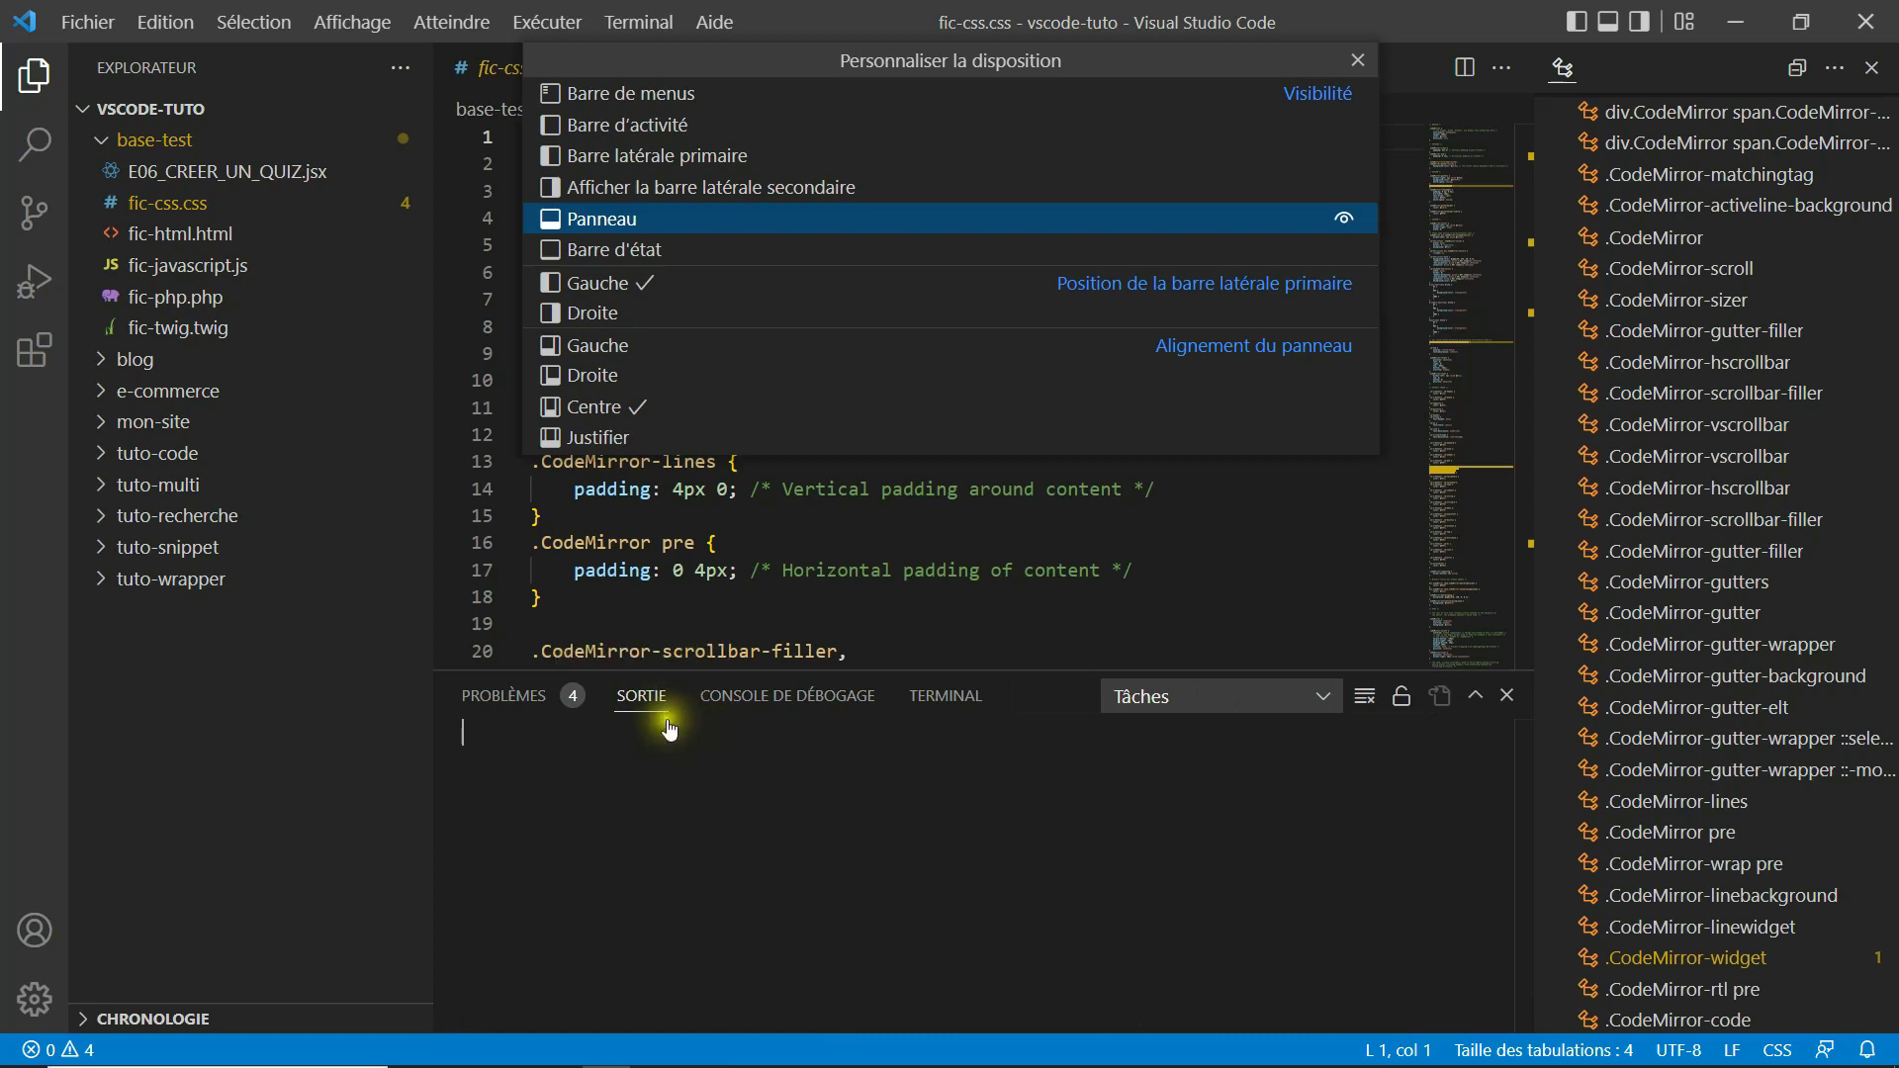
{"action": "left_click", "coordinate": [1231, 704]}
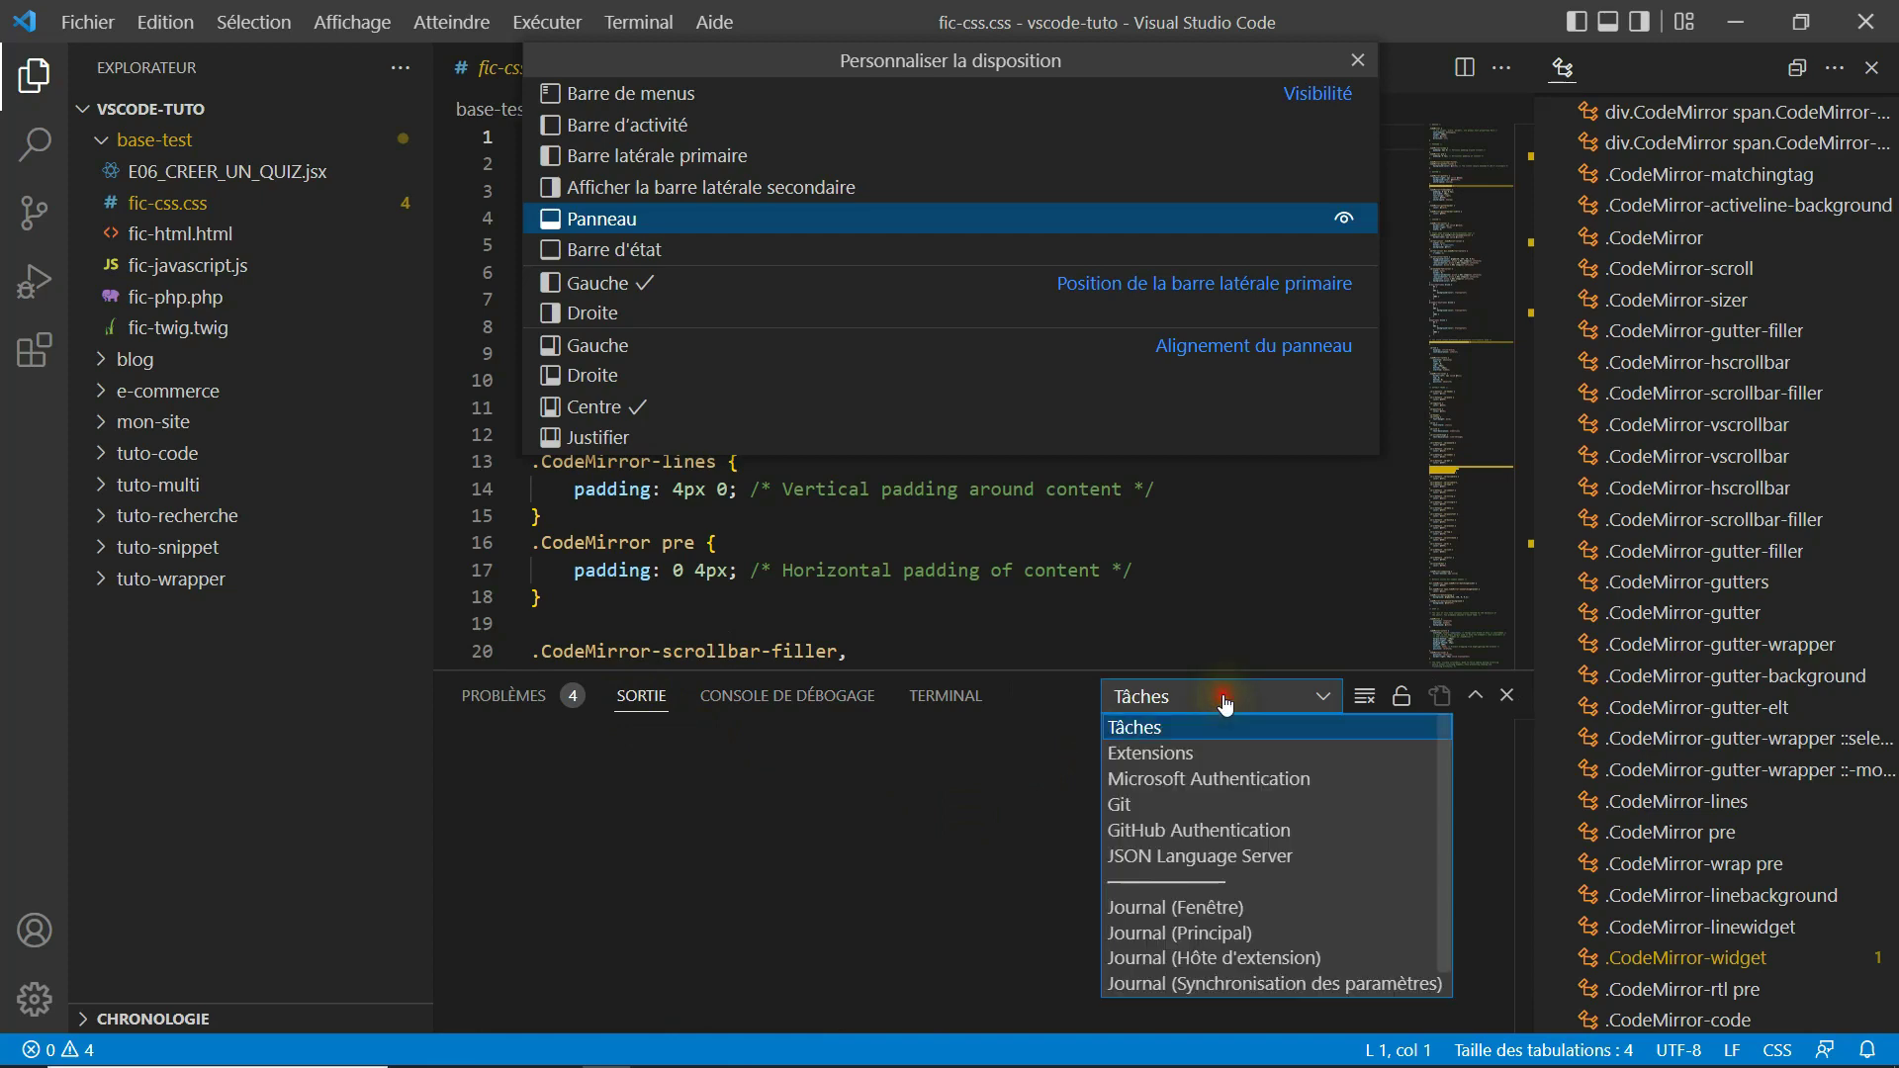
{"action": "left_click", "coordinate": [1161, 804]}
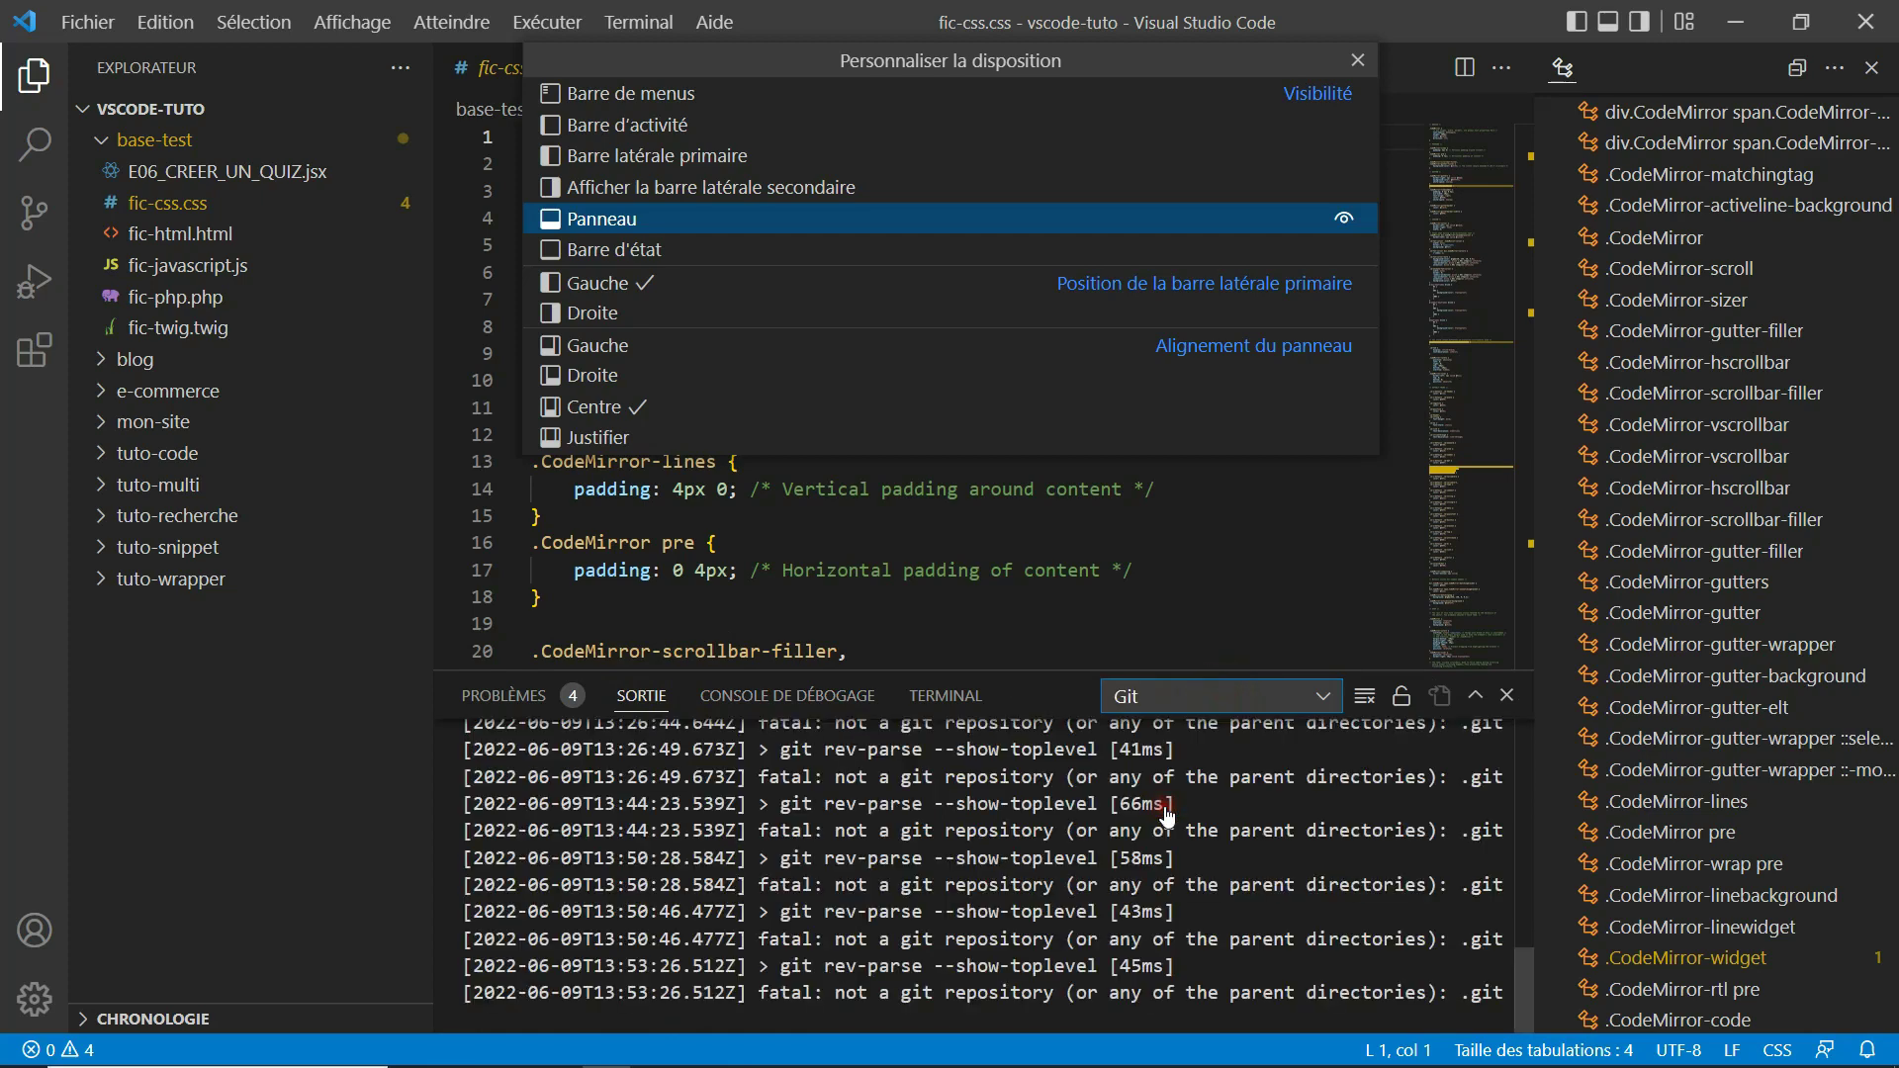
{"action": "left_click", "coordinate": [1315, 696]}
{"action": "left_click", "coordinate": [1177, 755]}
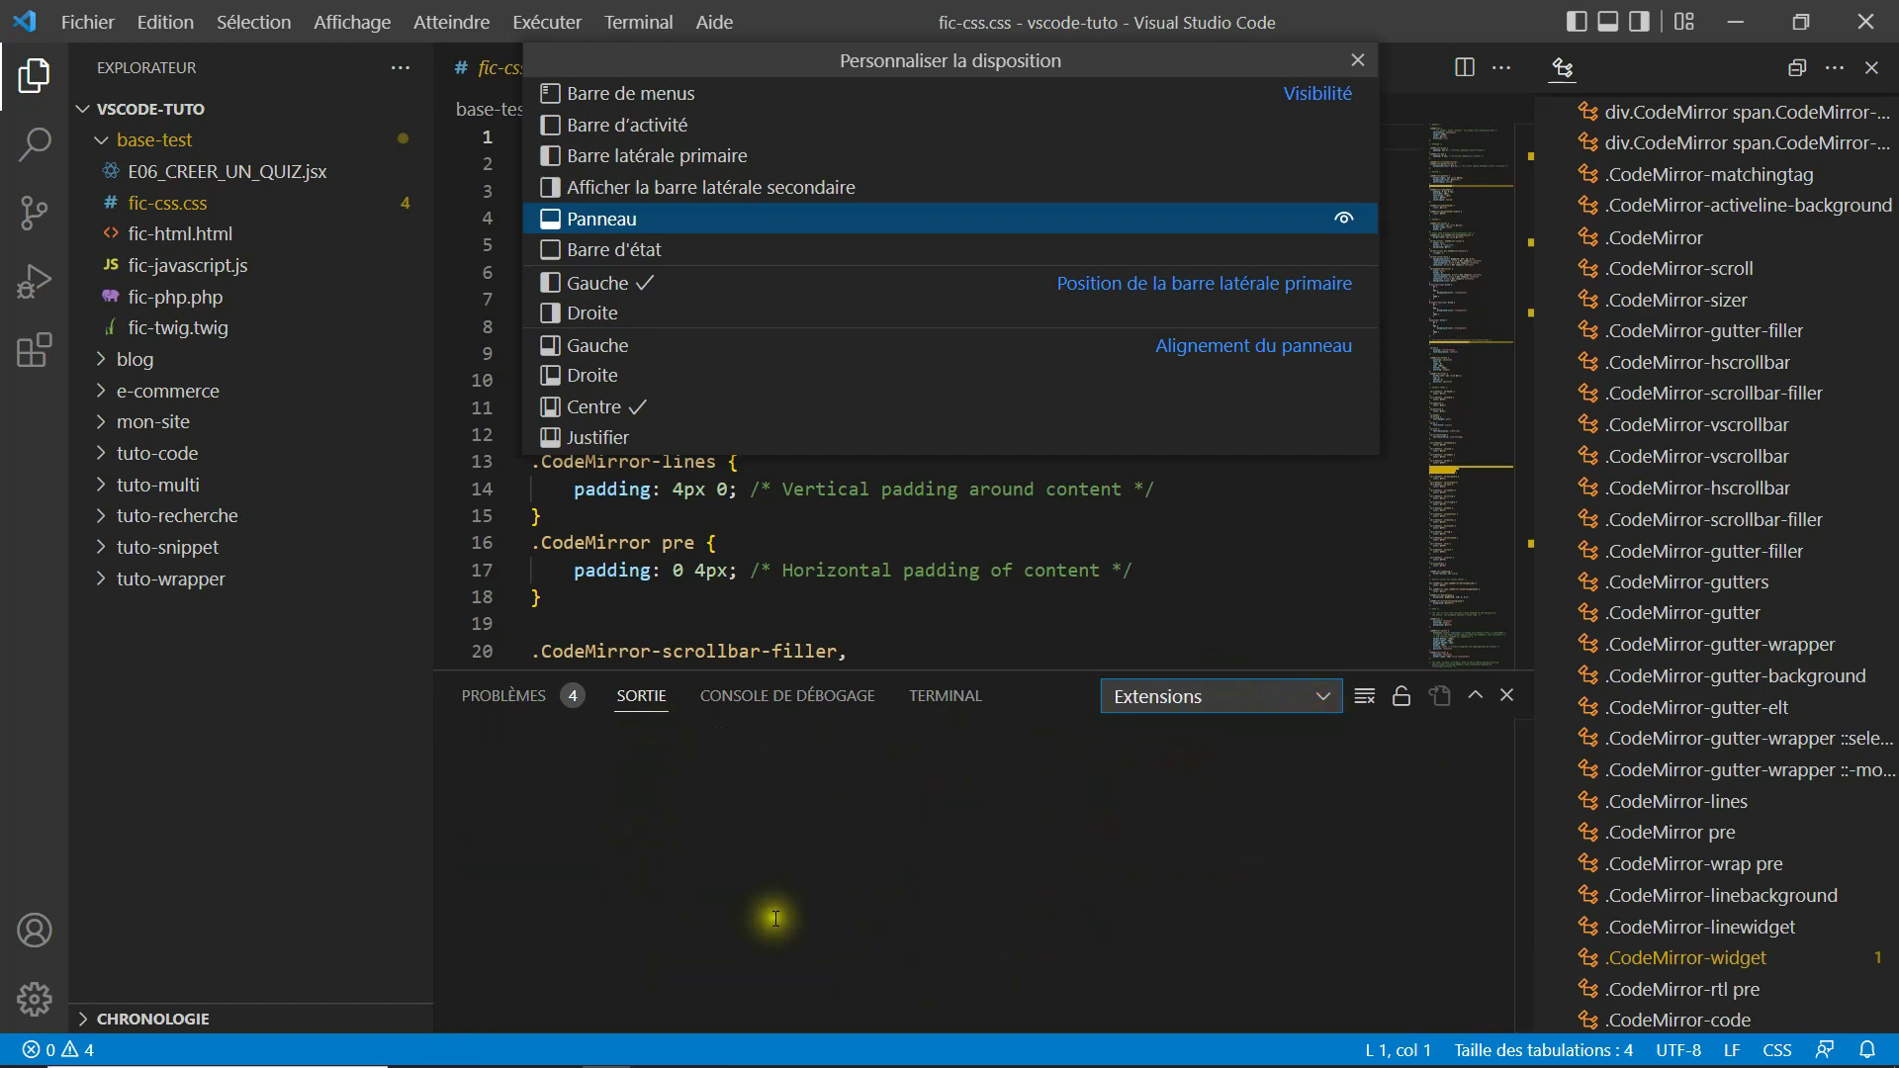
{"action": "left_click", "coordinate": [490, 701]}
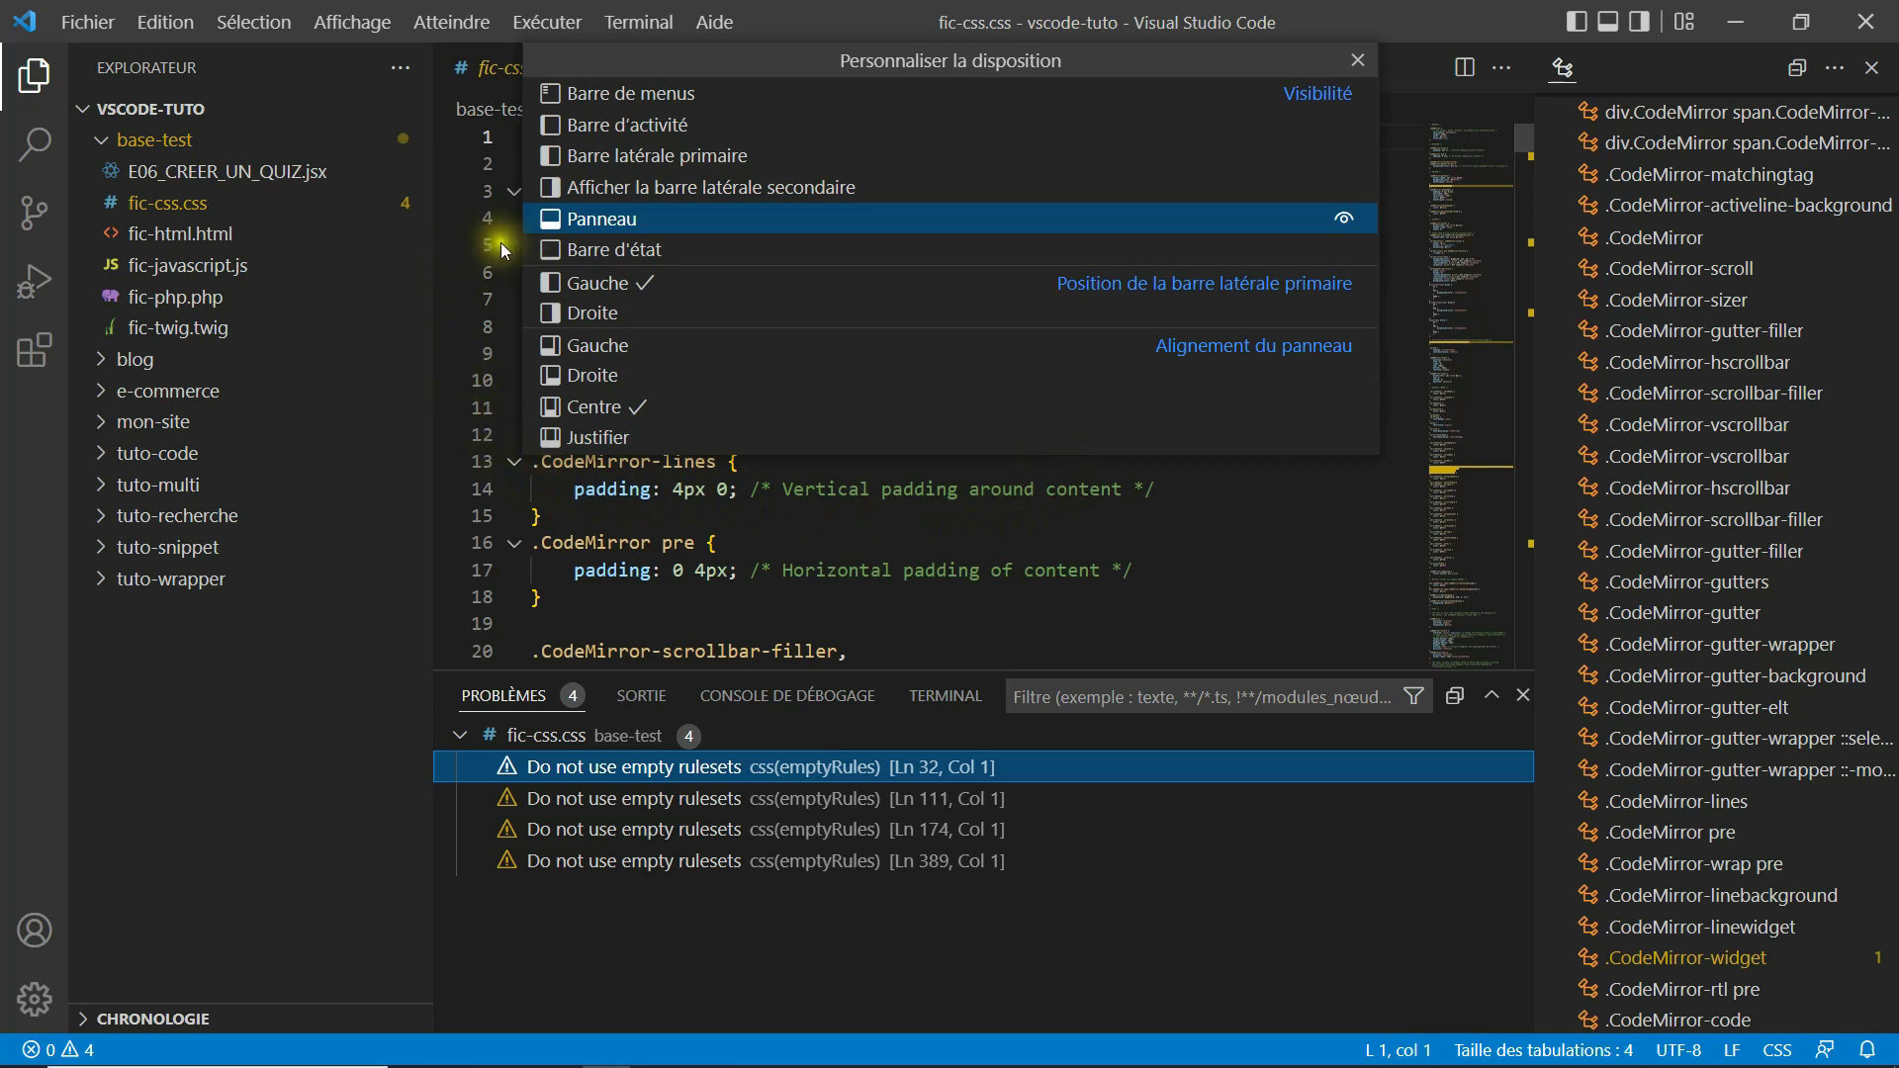
Switch the status bar's visibility off and back on in the layout customization list.
{"action": "left_click", "coordinate": [615, 250]}
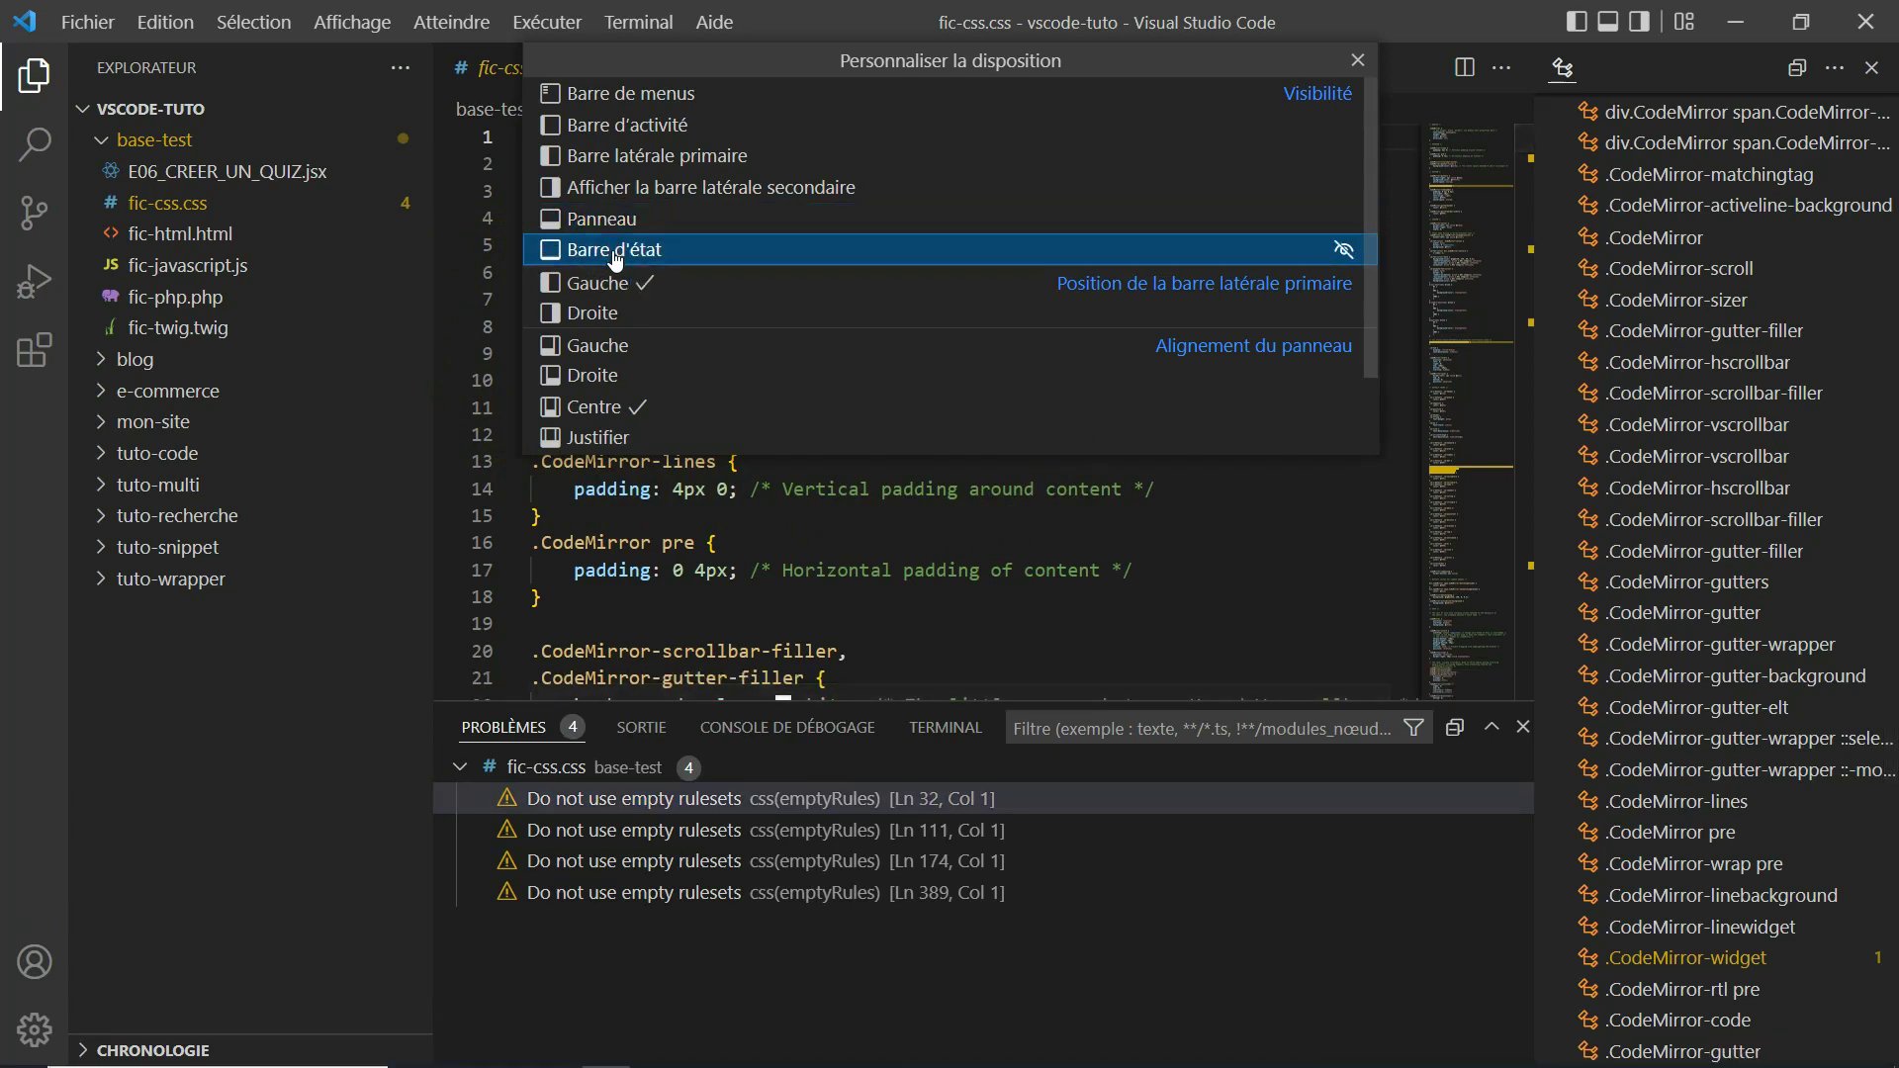
{"action": "left_click", "coordinate": [614, 251]}
{"action": "left_click", "coordinate": [614, 251]}
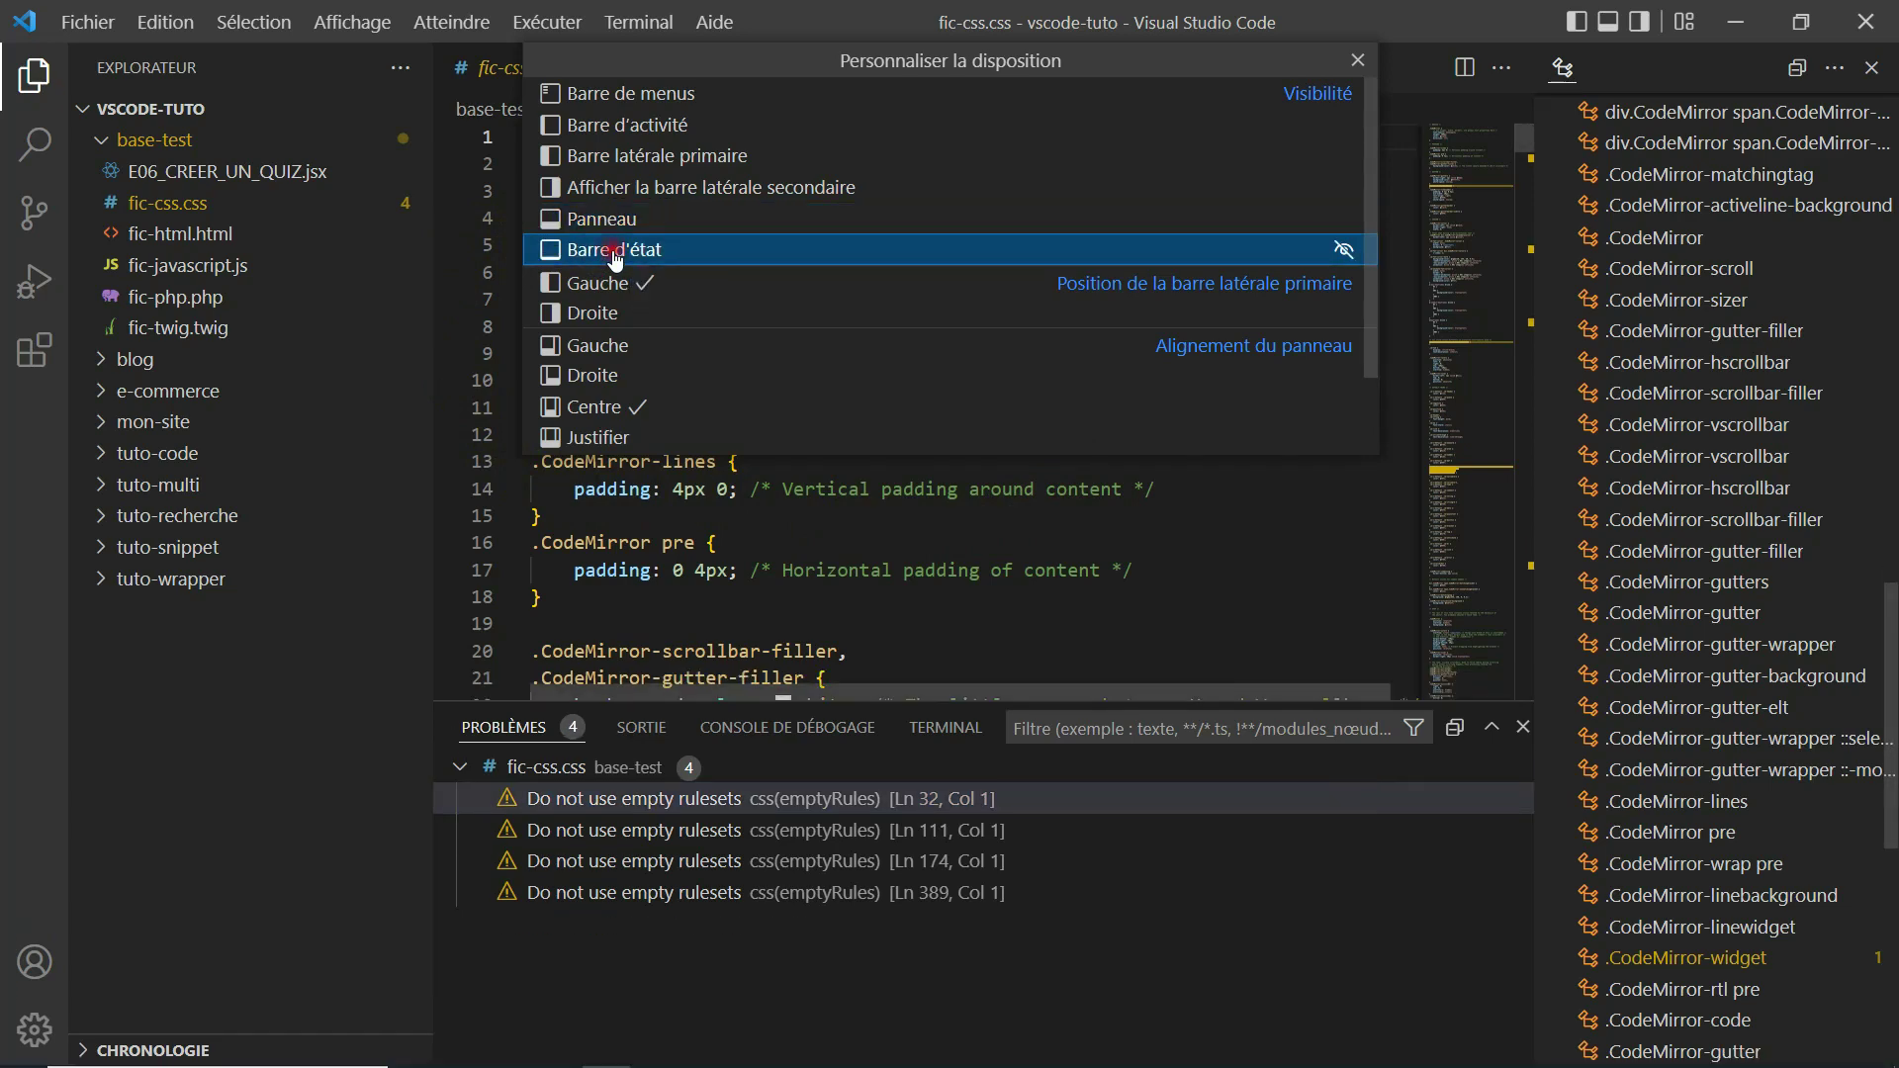
{"action": "left_click", "coordinate": [614, 250]}
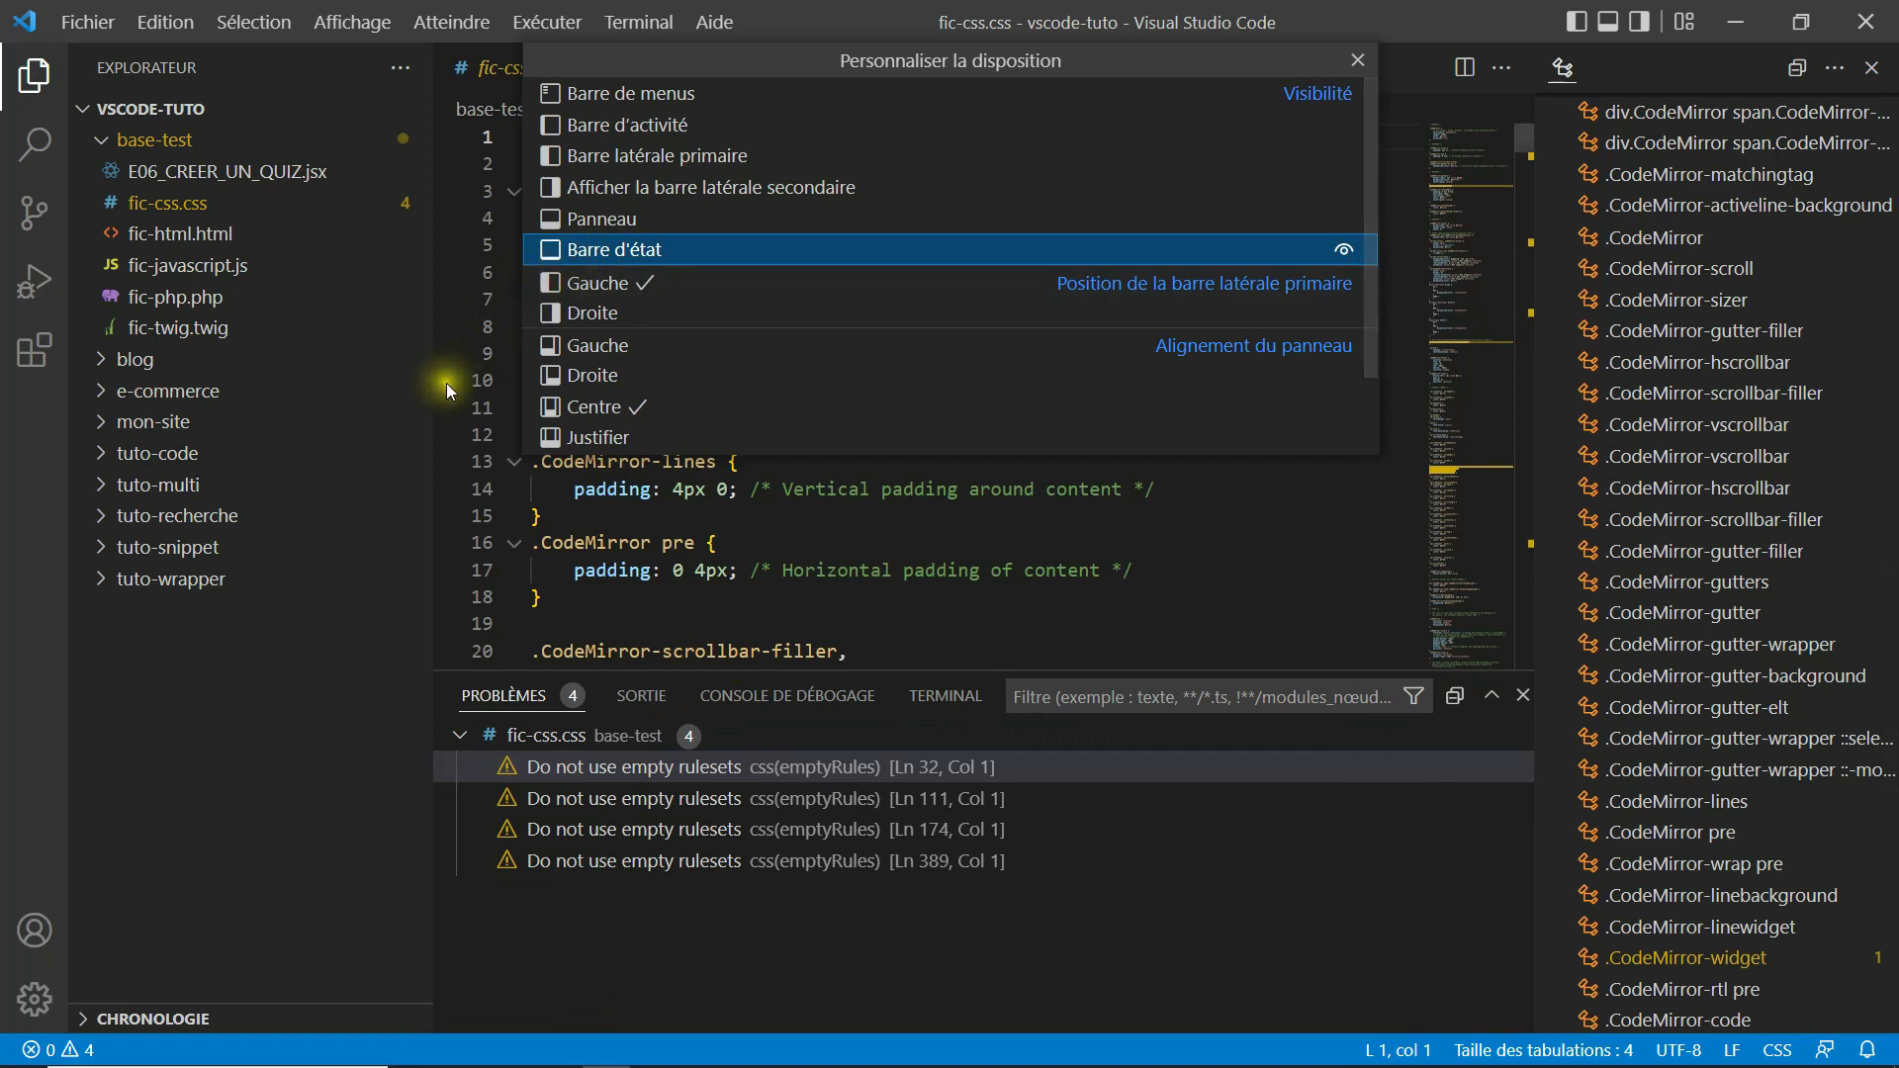
Add the Confiance accordée à l'espace de travail item to the status bar and remove the Problèmes item from it.
{"action": "right_click", "coordinate": [393, 1050]}
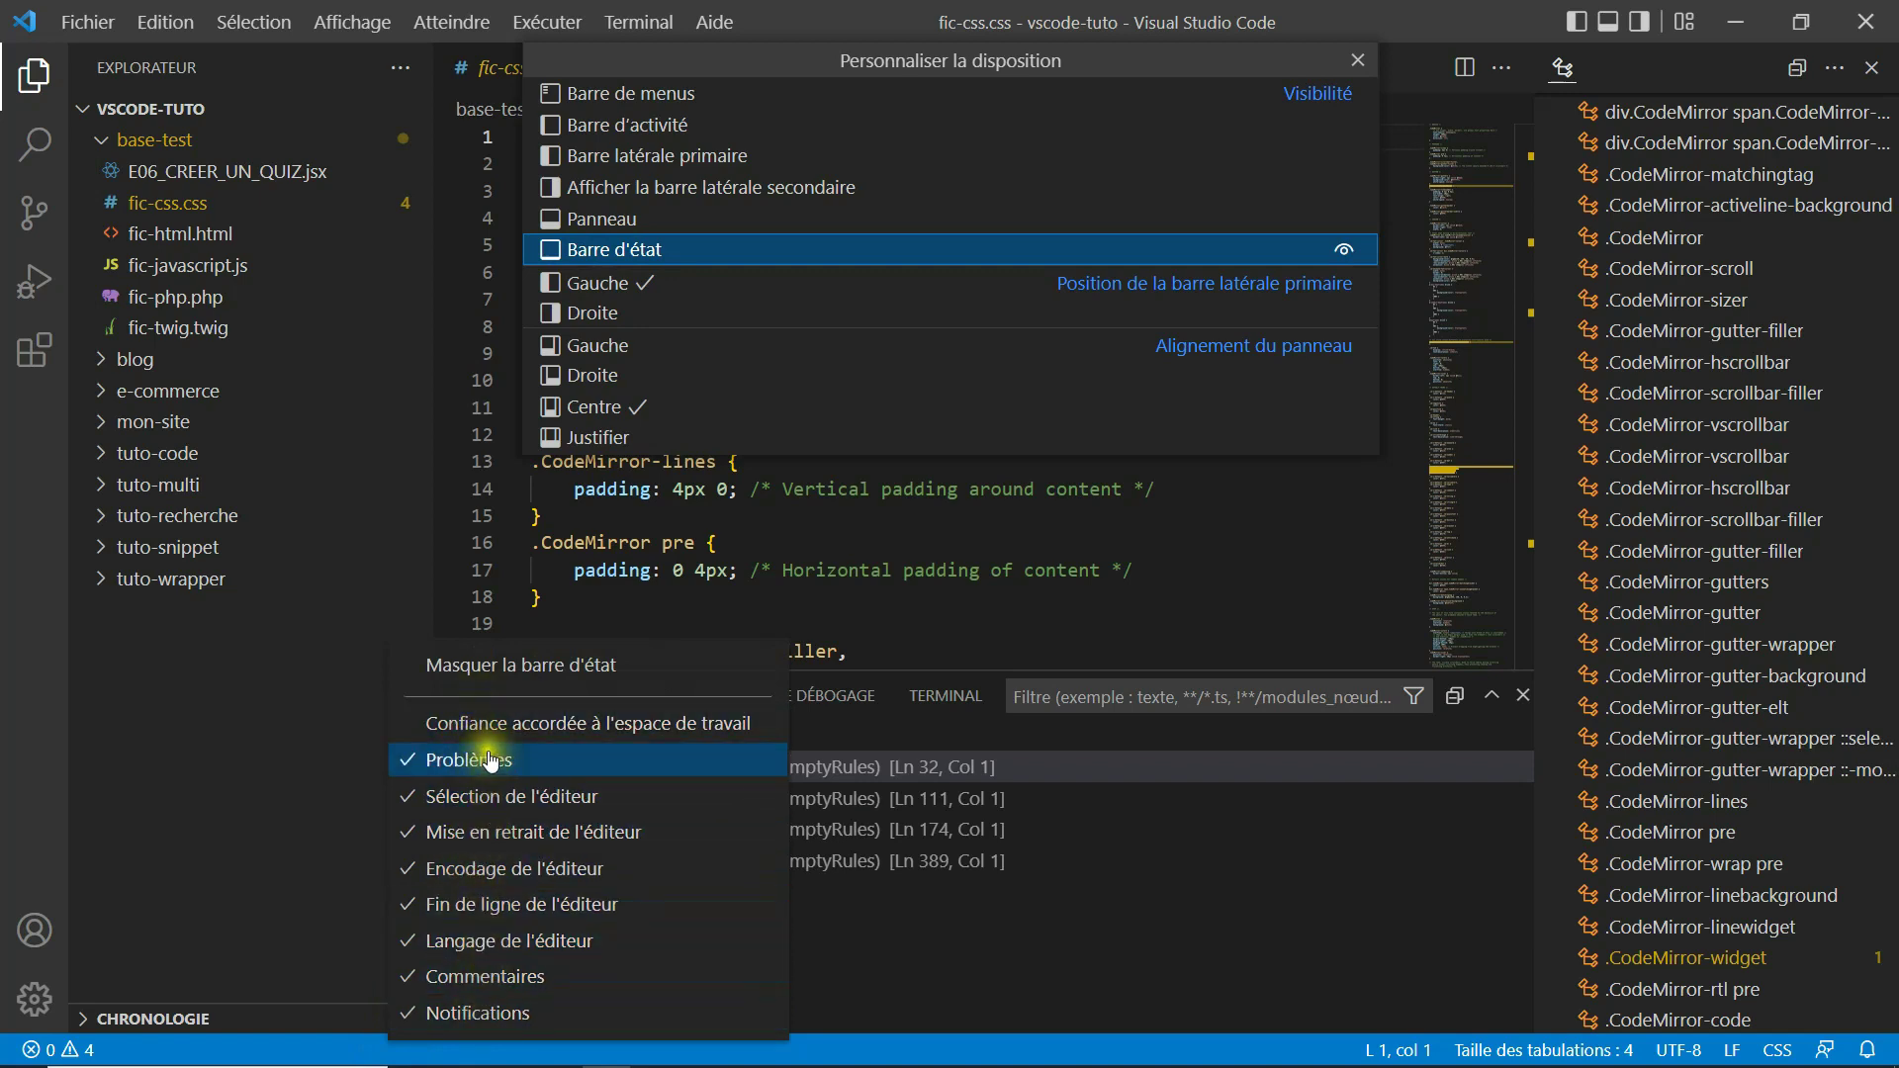
{"action": "left_click", "coordinate": [494, 725]}
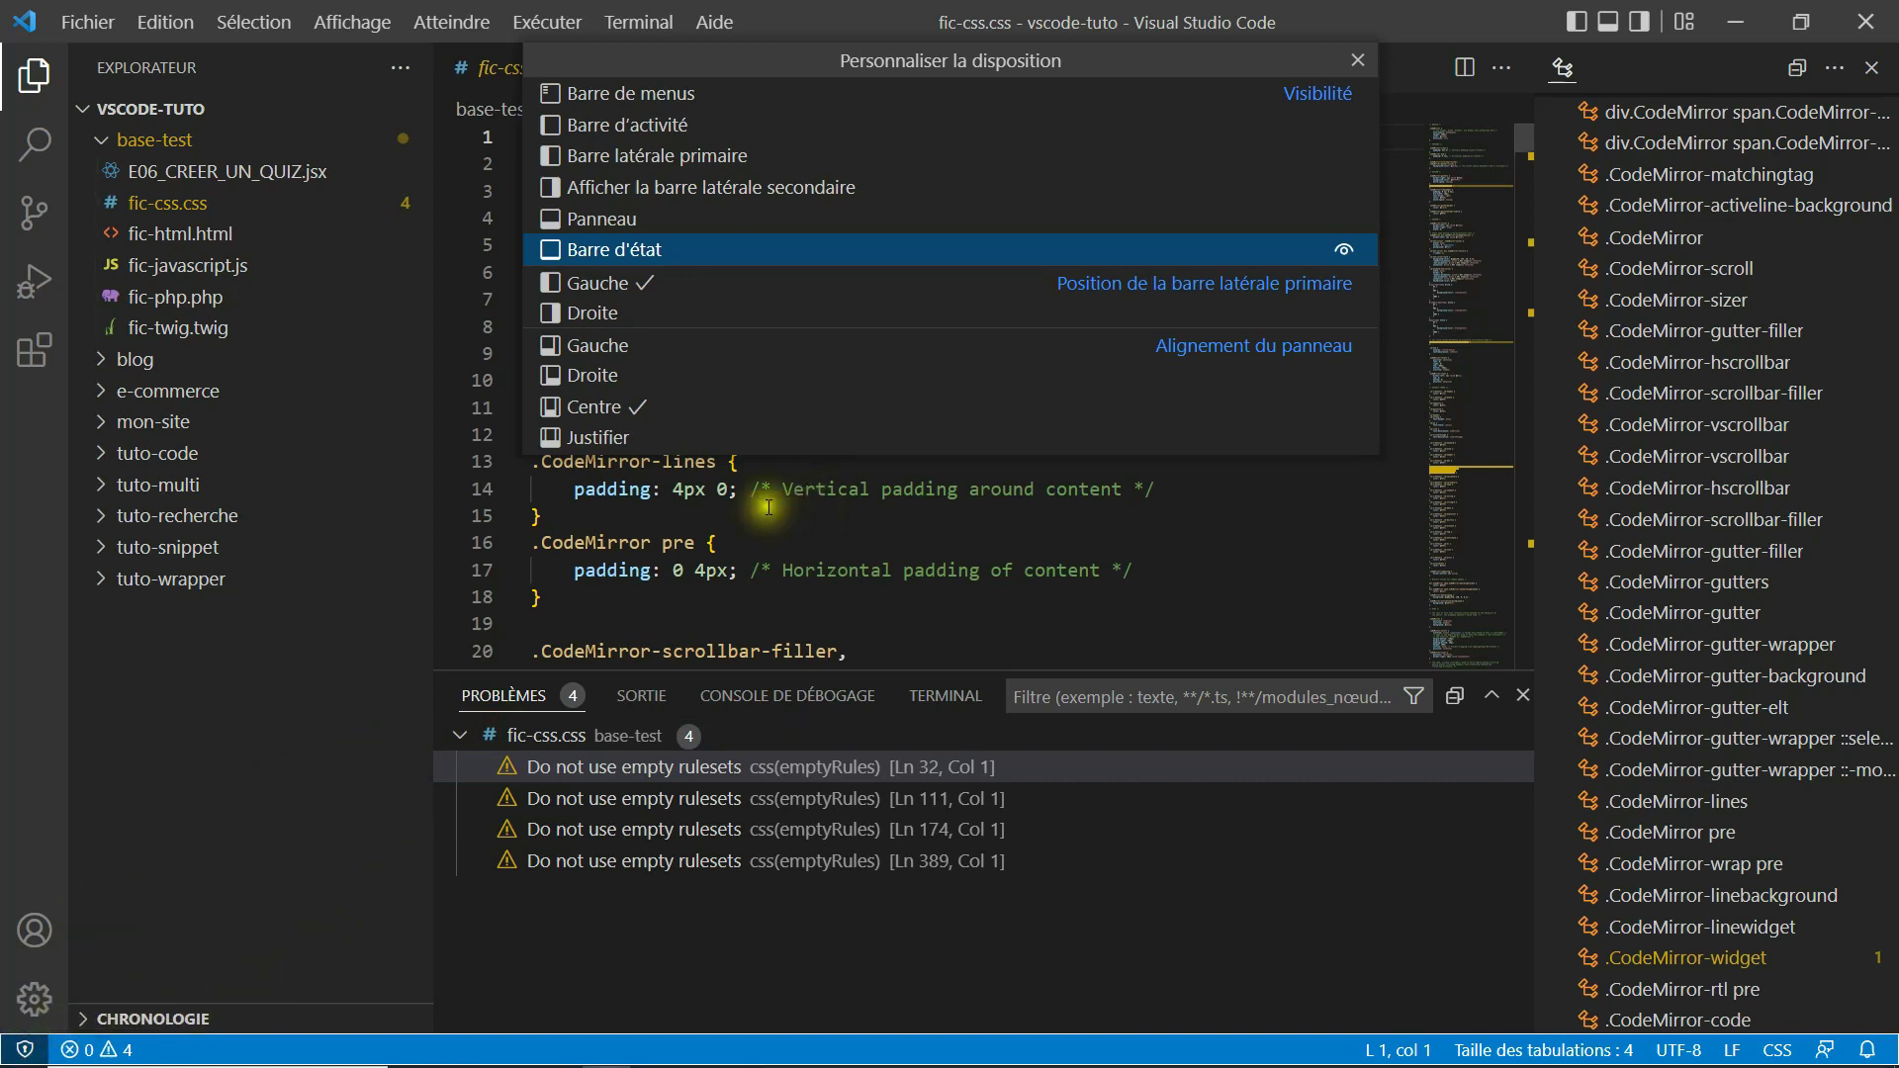
{"action": "key", "text": "Return"}
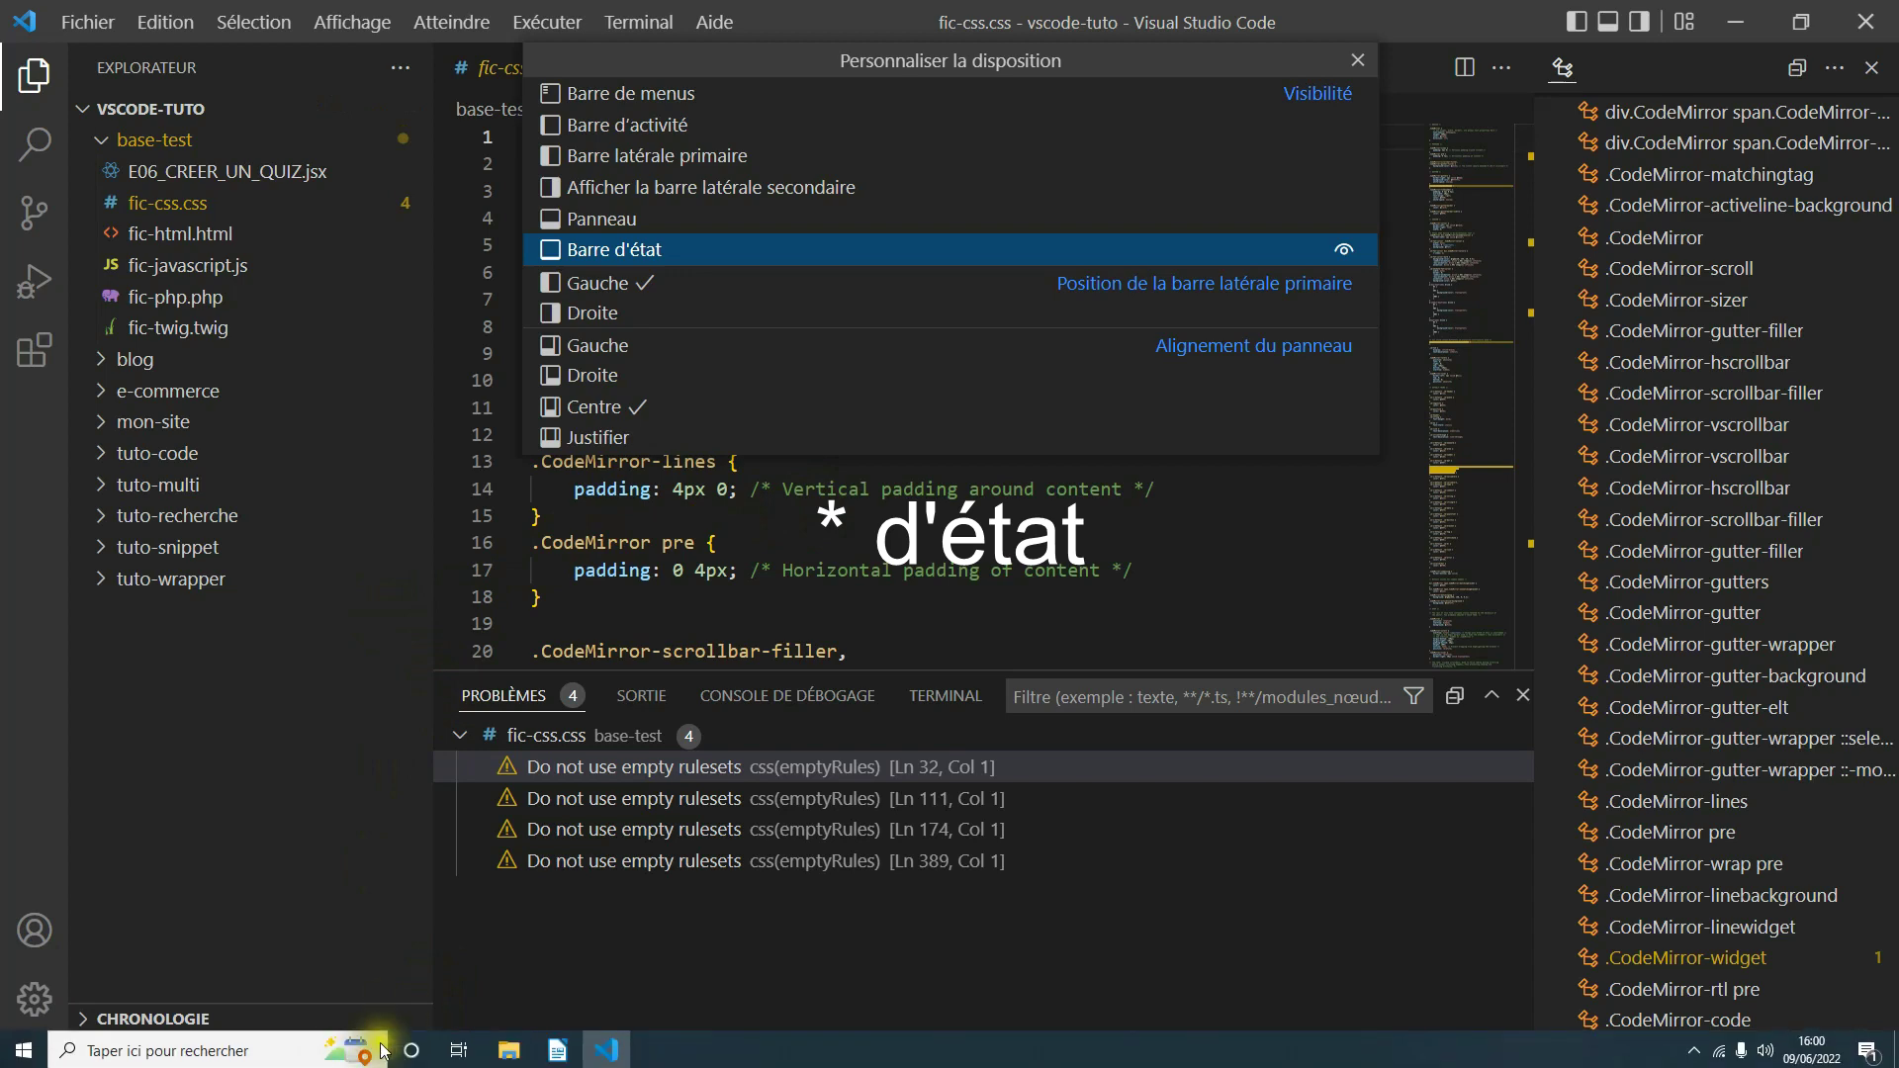
{"action": "right_click", "coordinate": [368, 1051]}
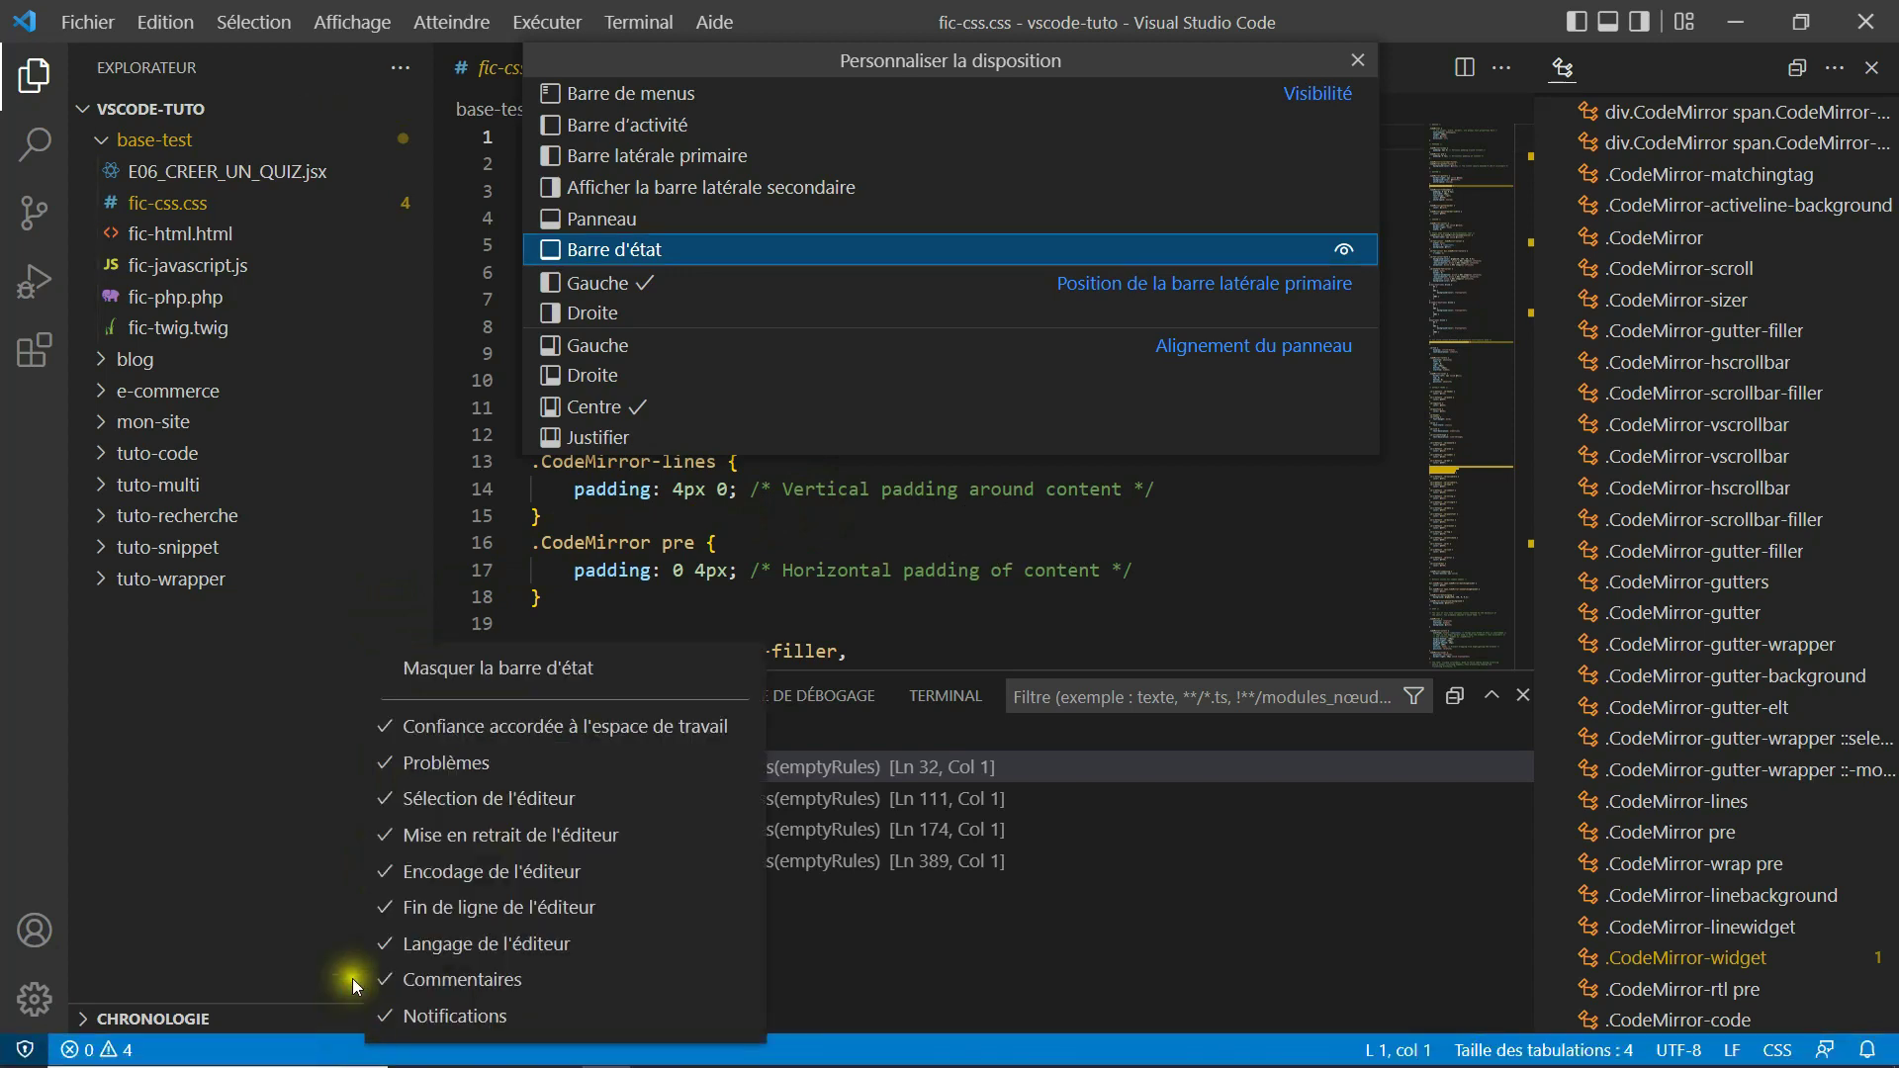
{"action": "left_click", "coordinate": [432, 776]}
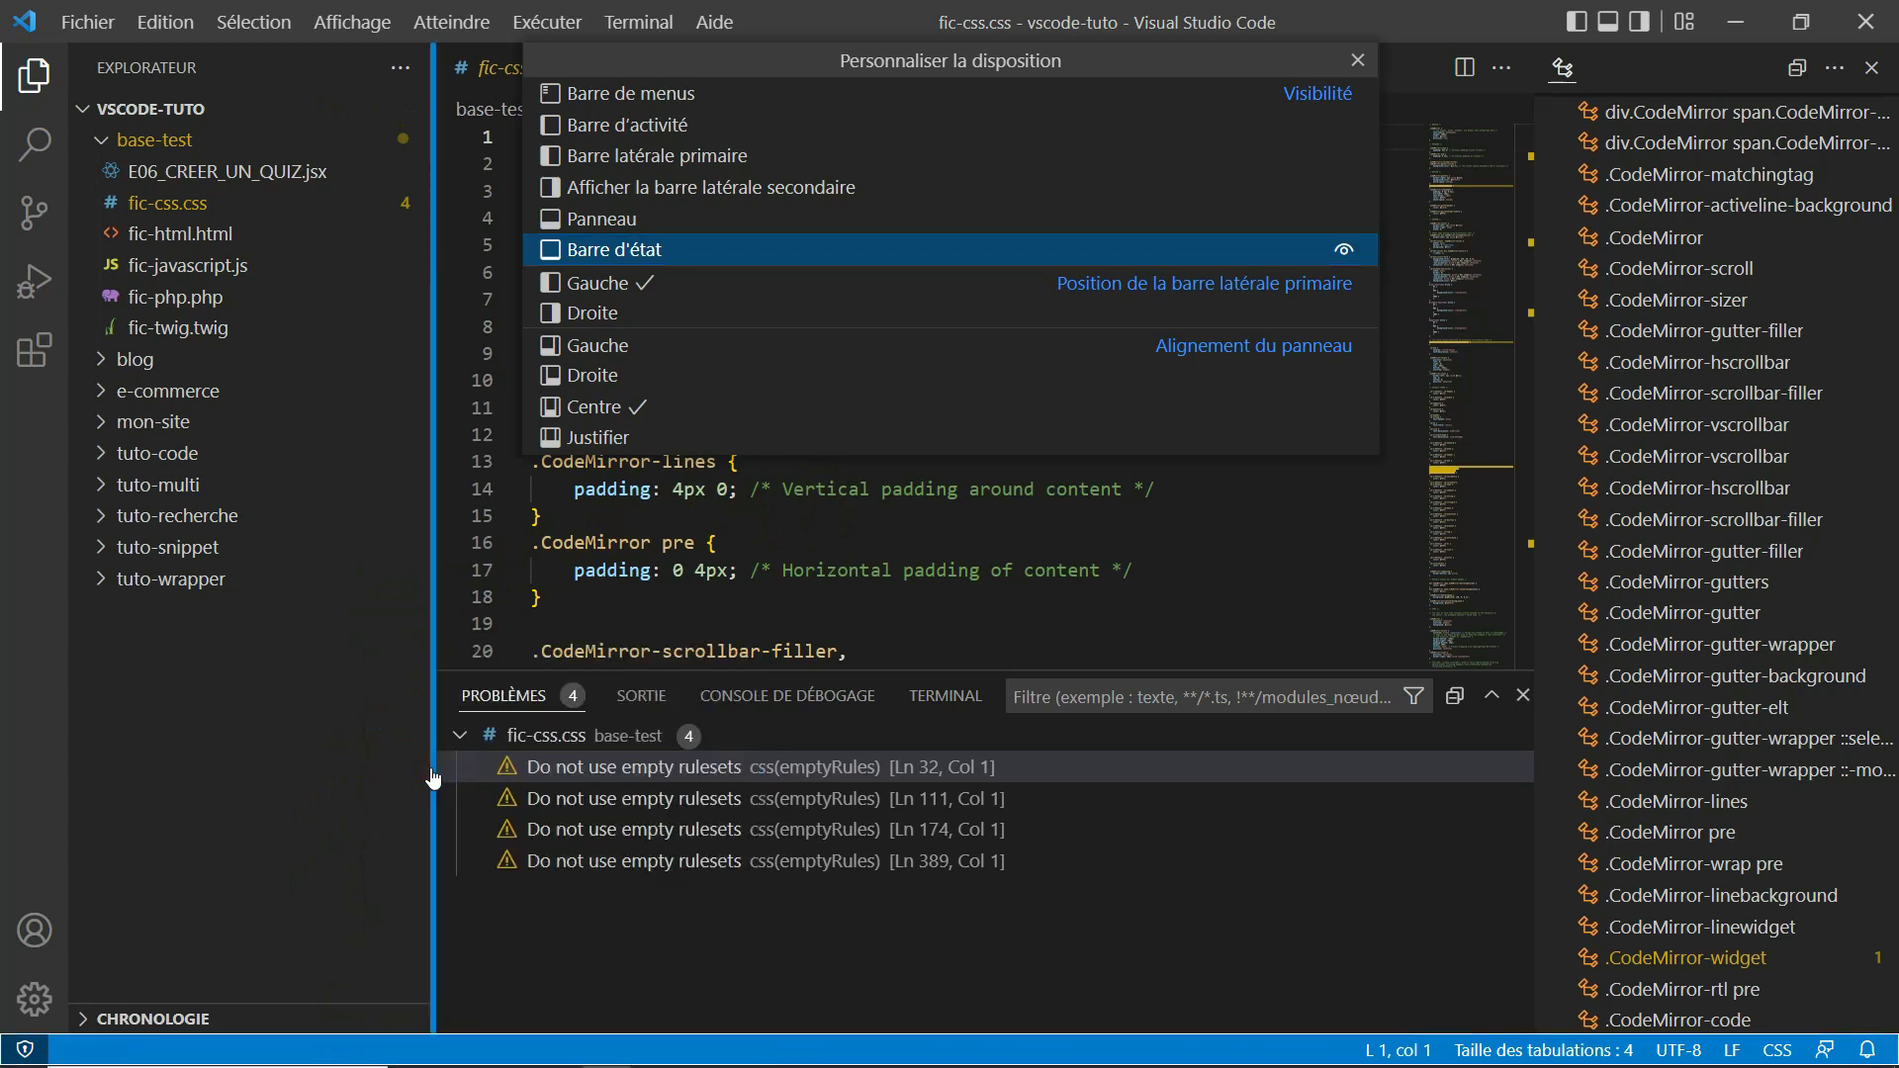
Restore the Problèmes item in the status bar and switch its Sélection de l'éditeur item off and back on.
{"action": "right_click", "coordinate": [337, 1050]}
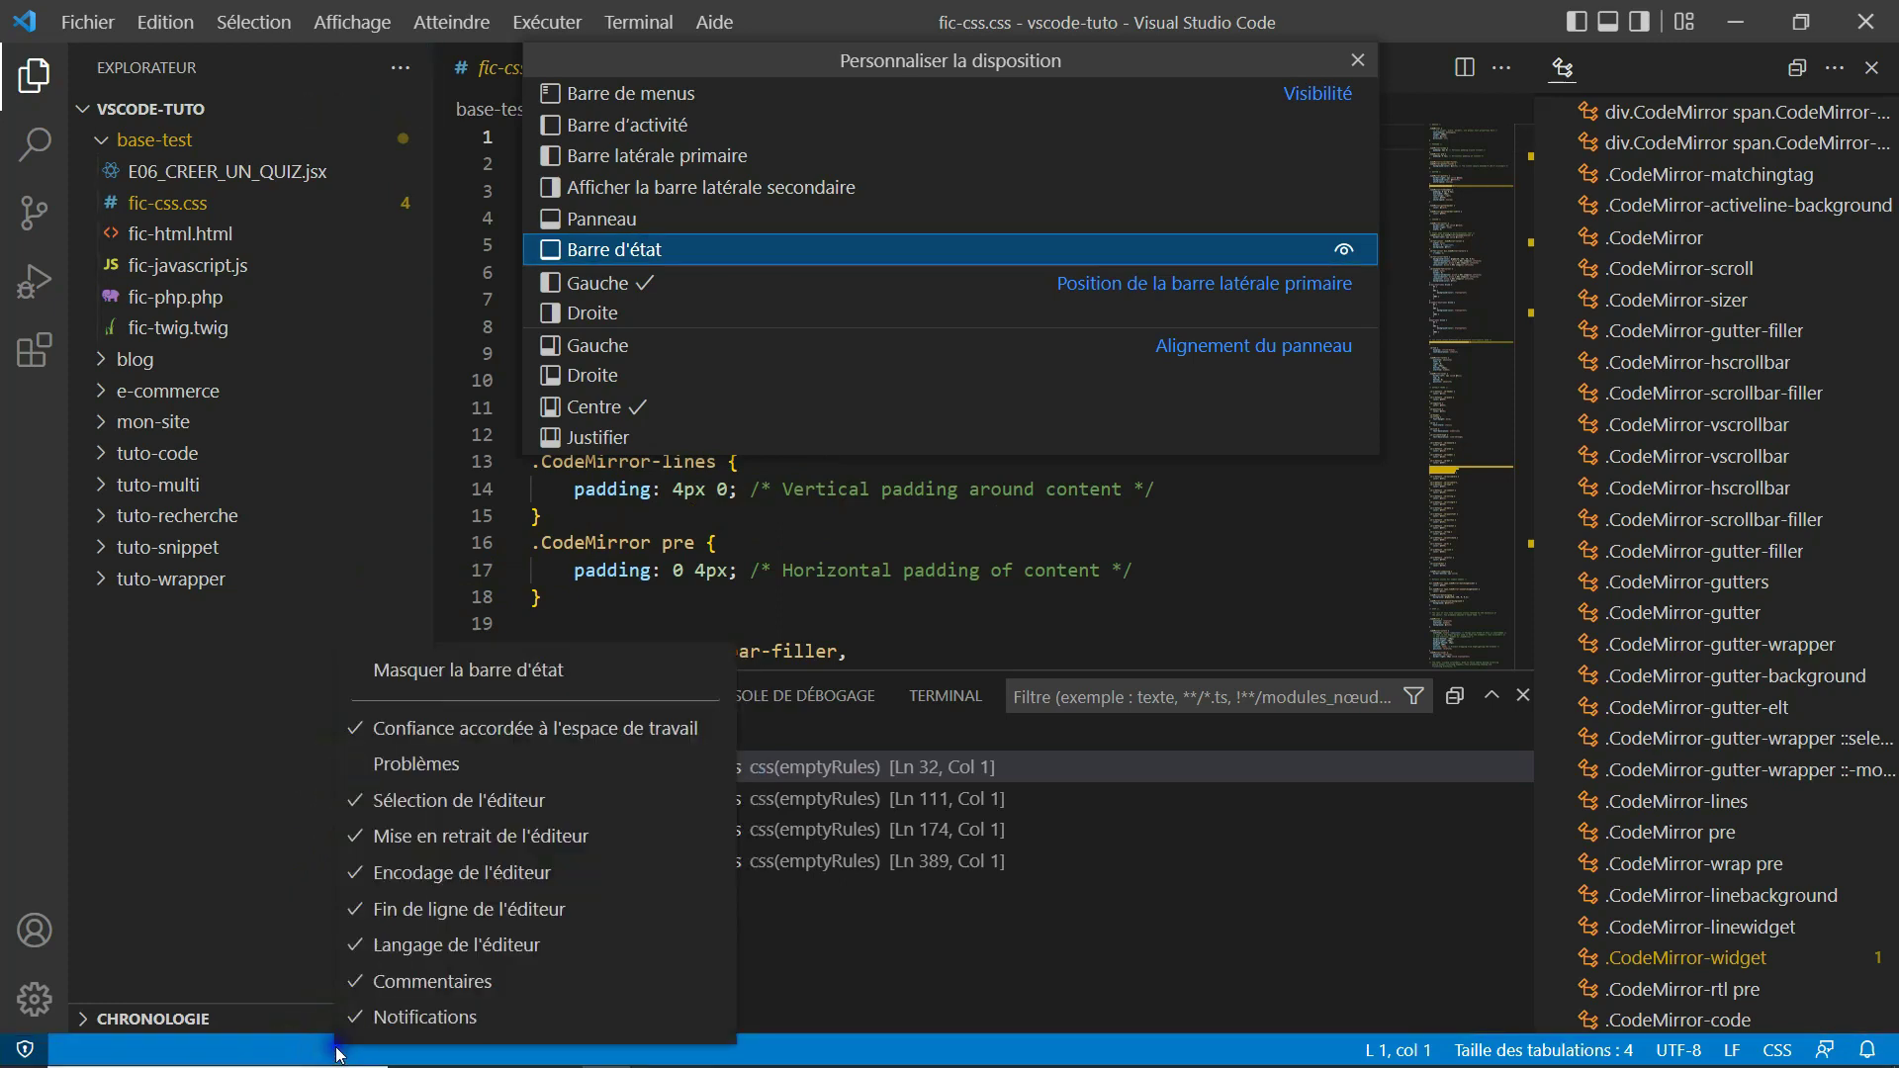
{"action": "left_click", "coordinate": [432, 767]}
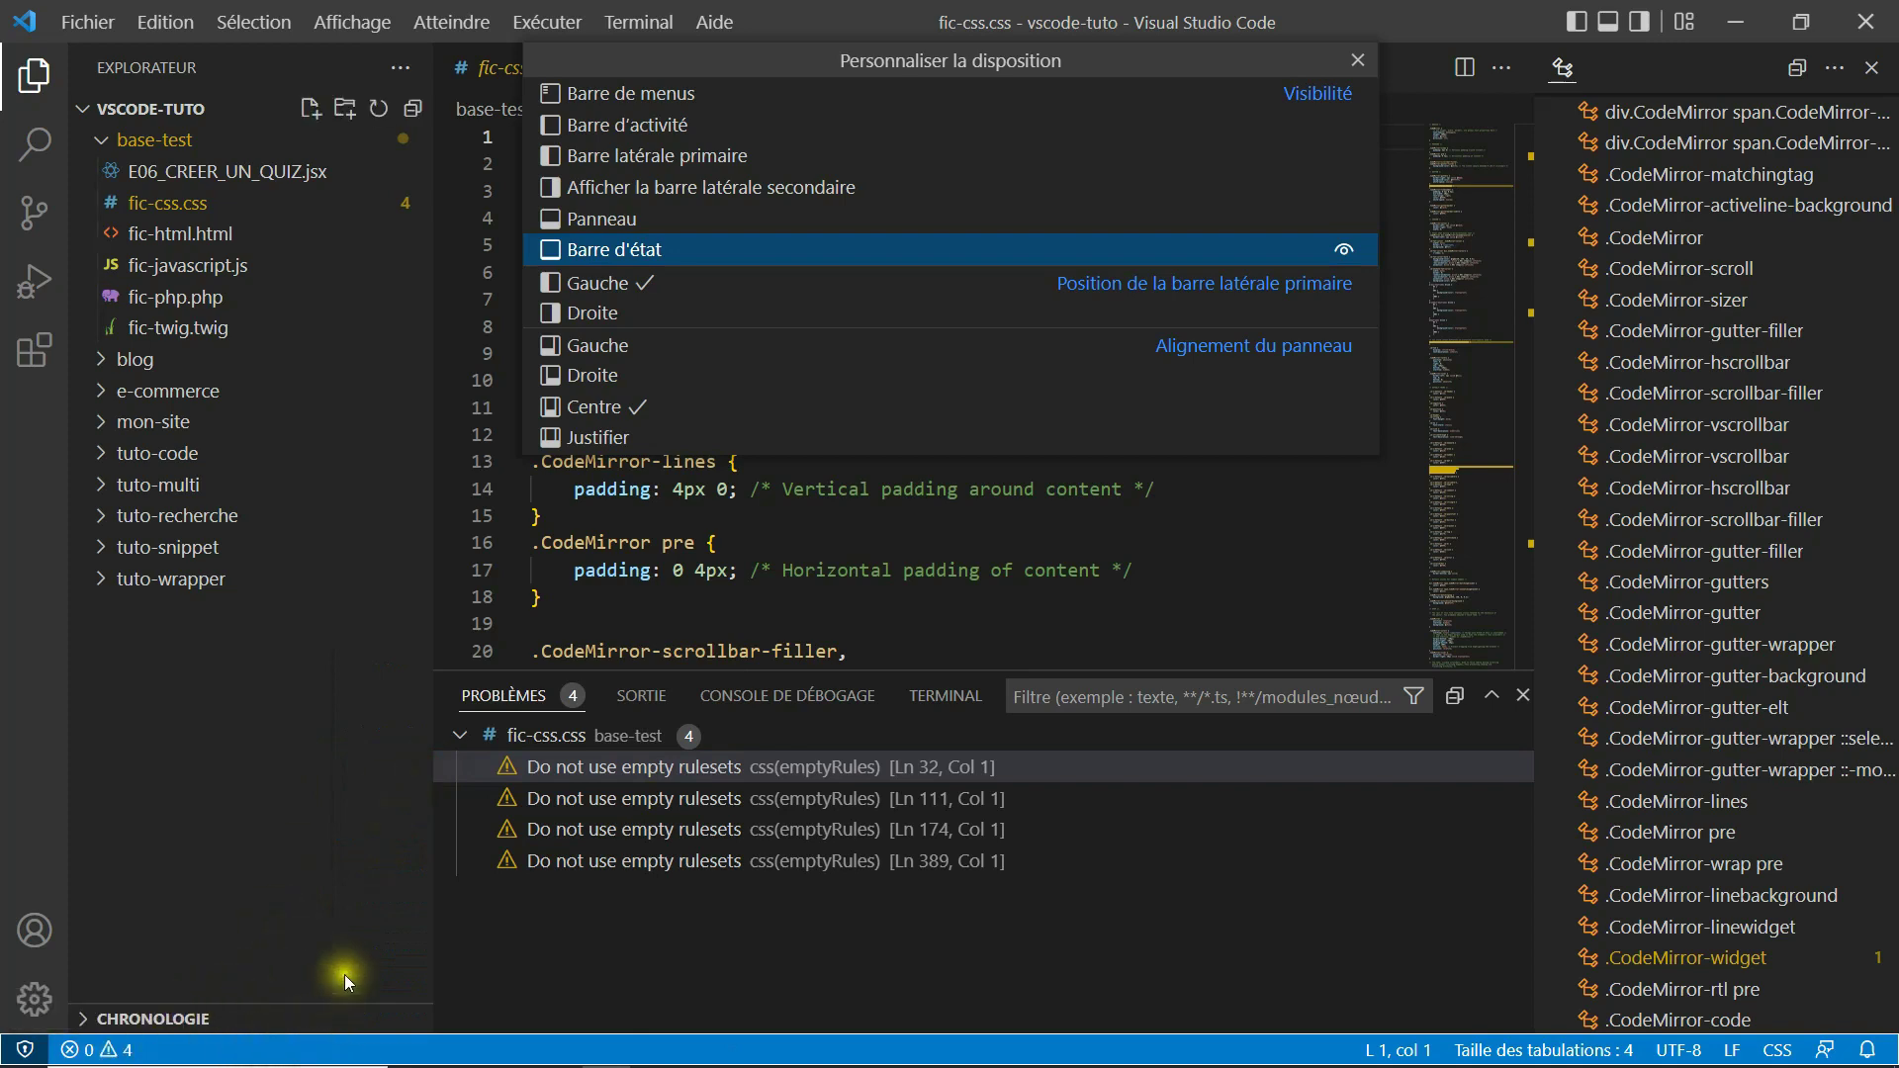
{"action": "right_click", "coordinate": [326, 1048]}
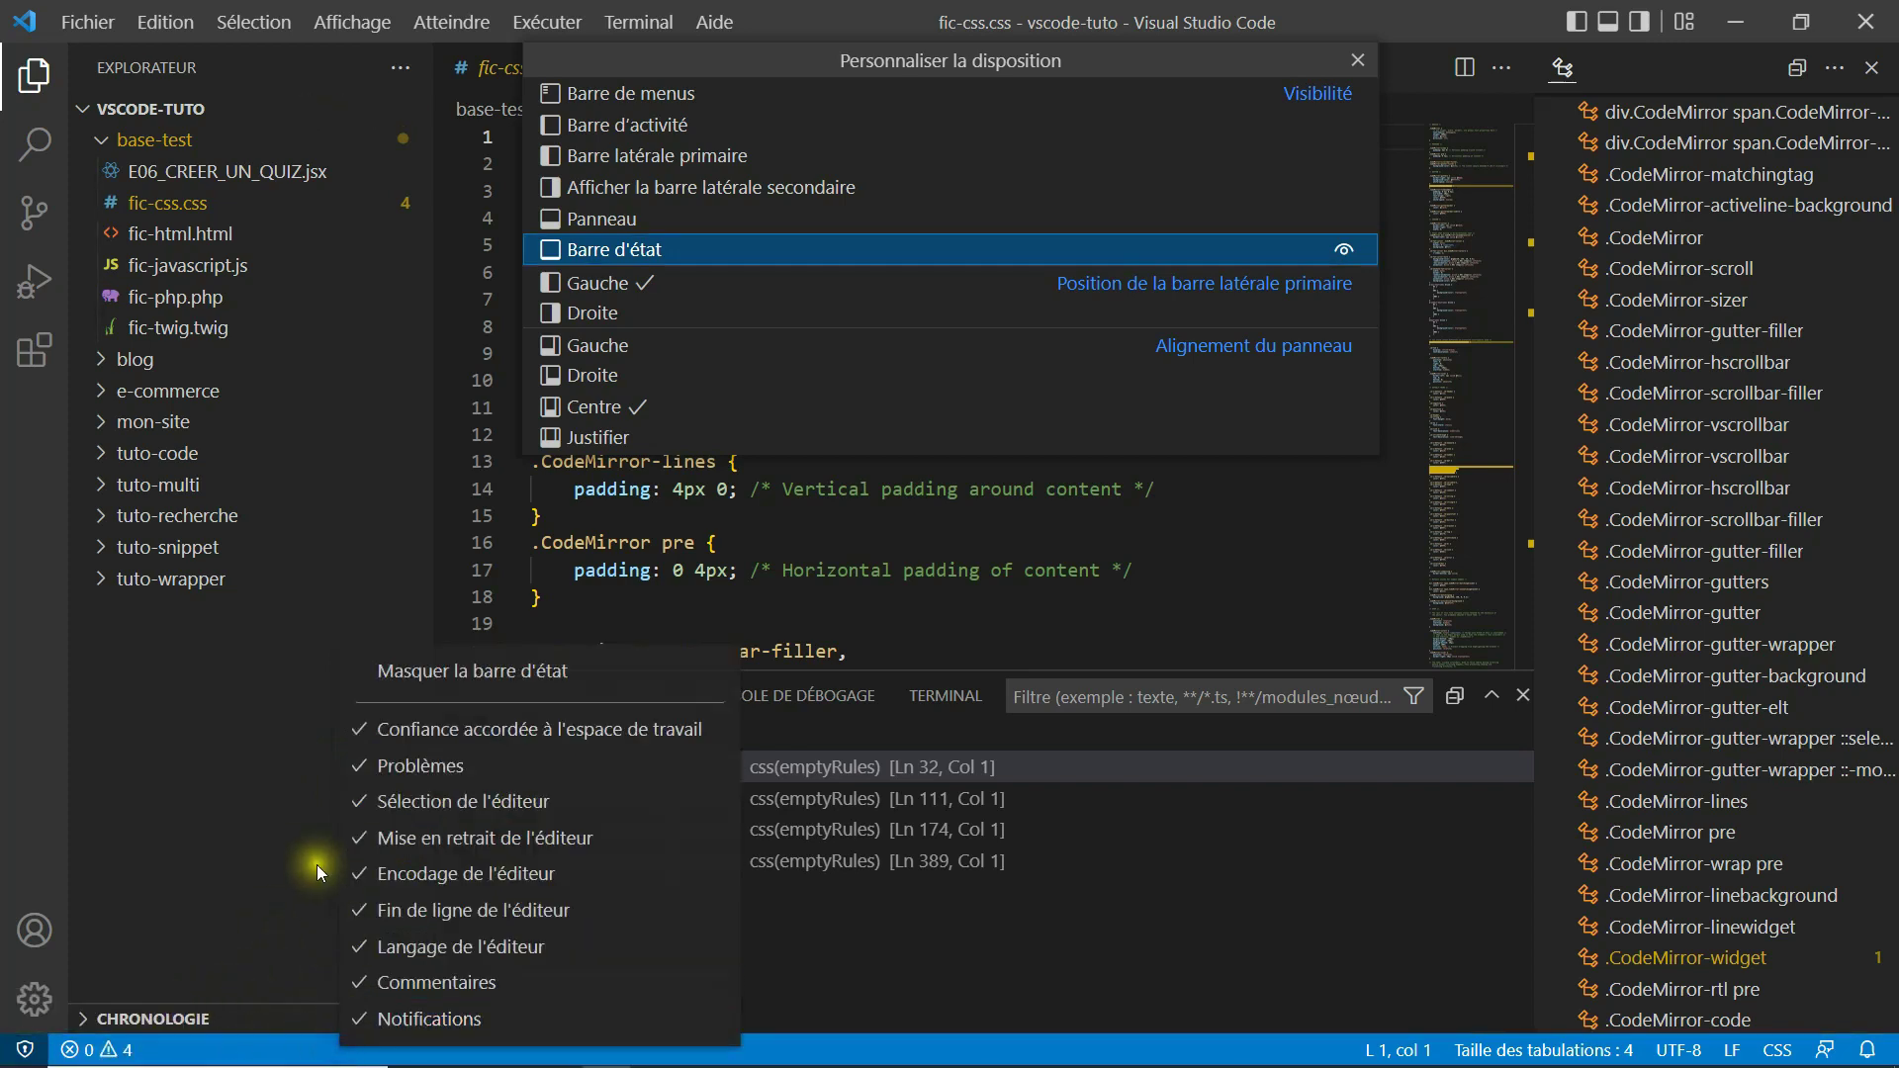
{"action": "left_click", "coordinate": [458, 806]}
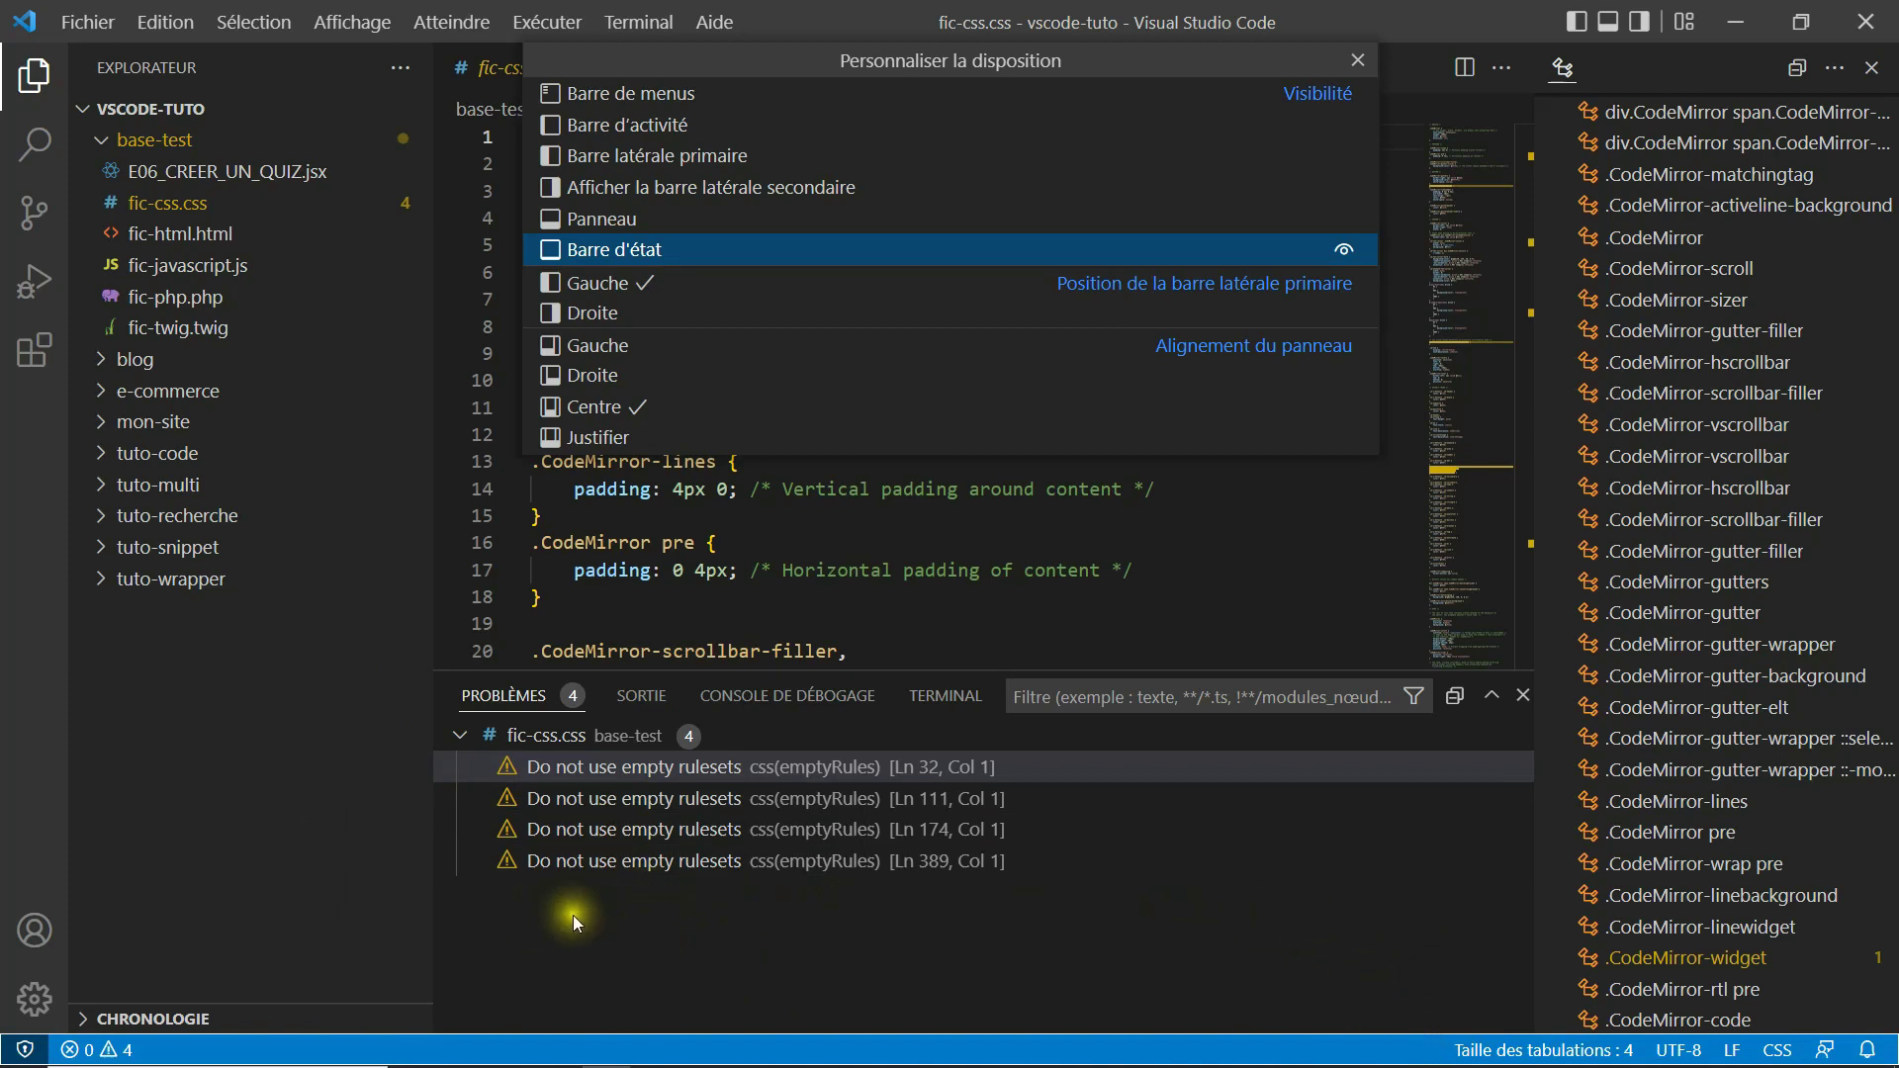
{"action": "right_click", "coordinate": [689, 1054]}
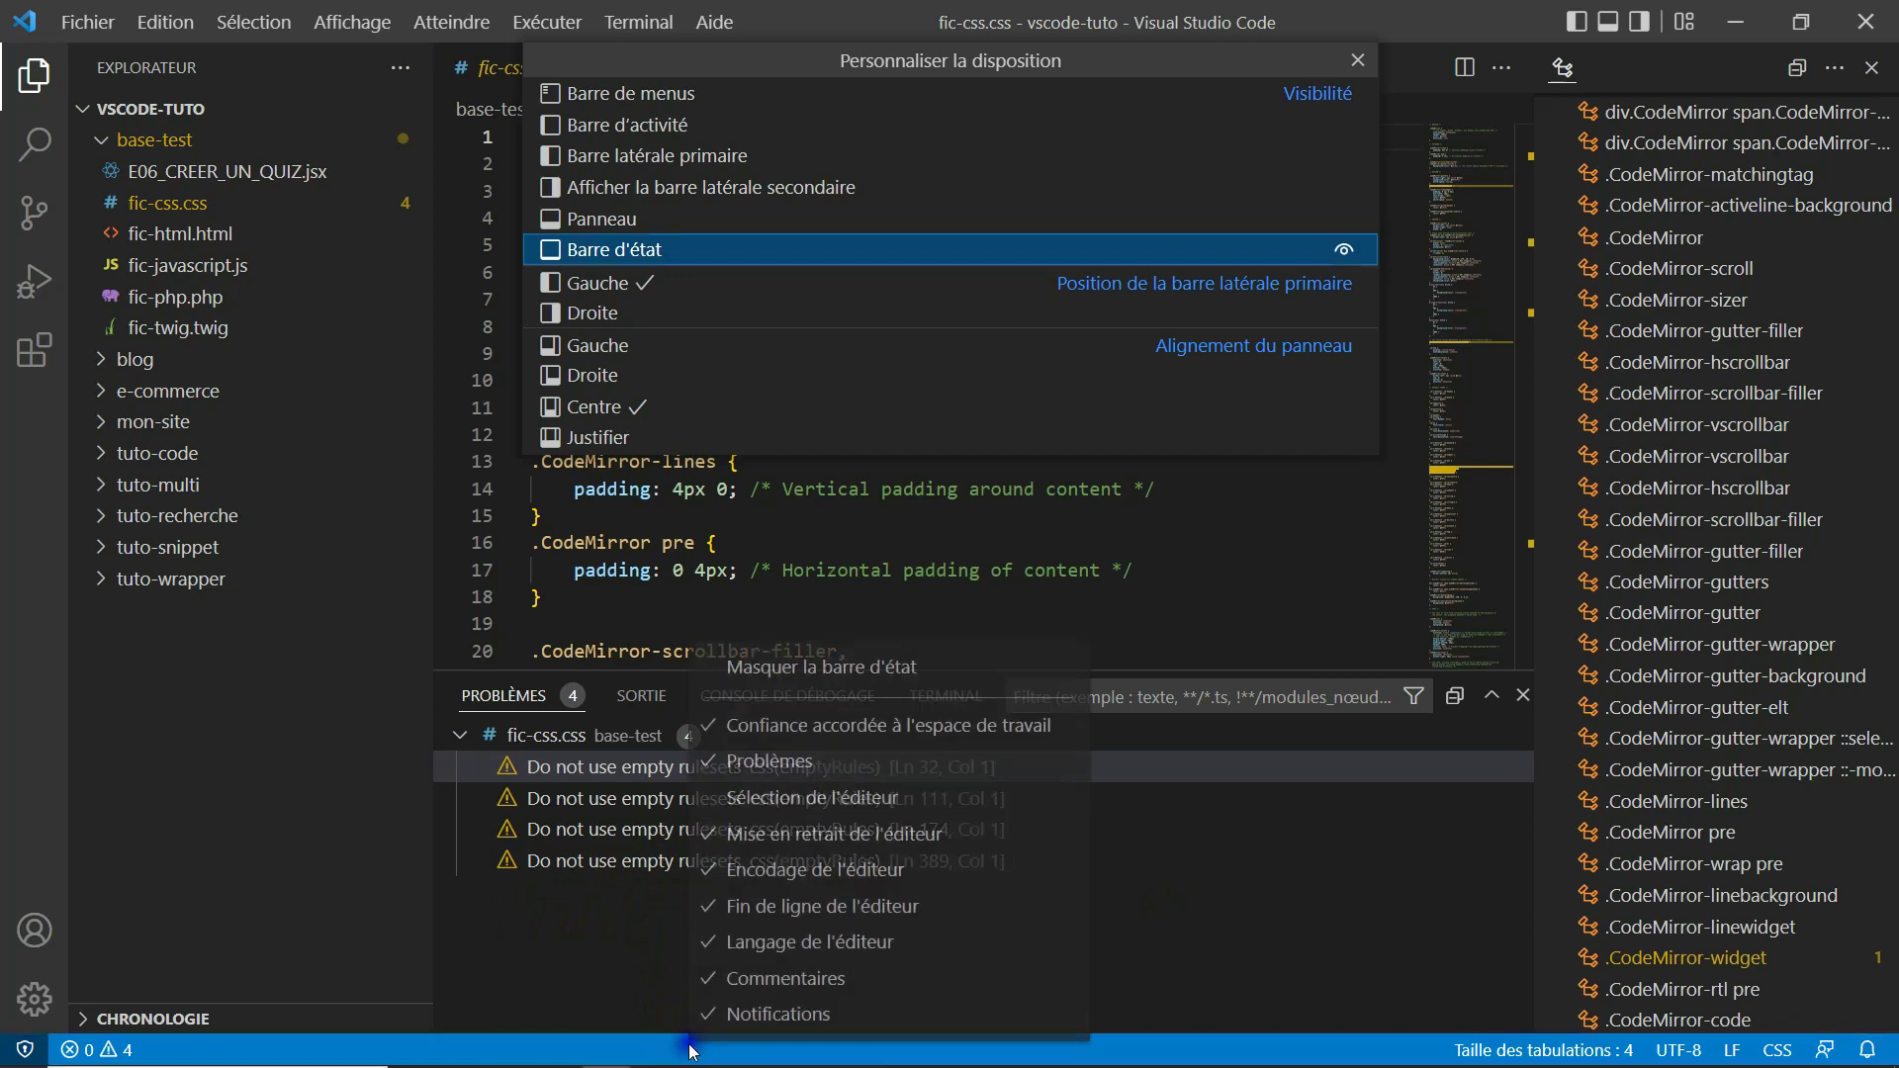
{"action": "left_click", "coordinate": [731, 797]}
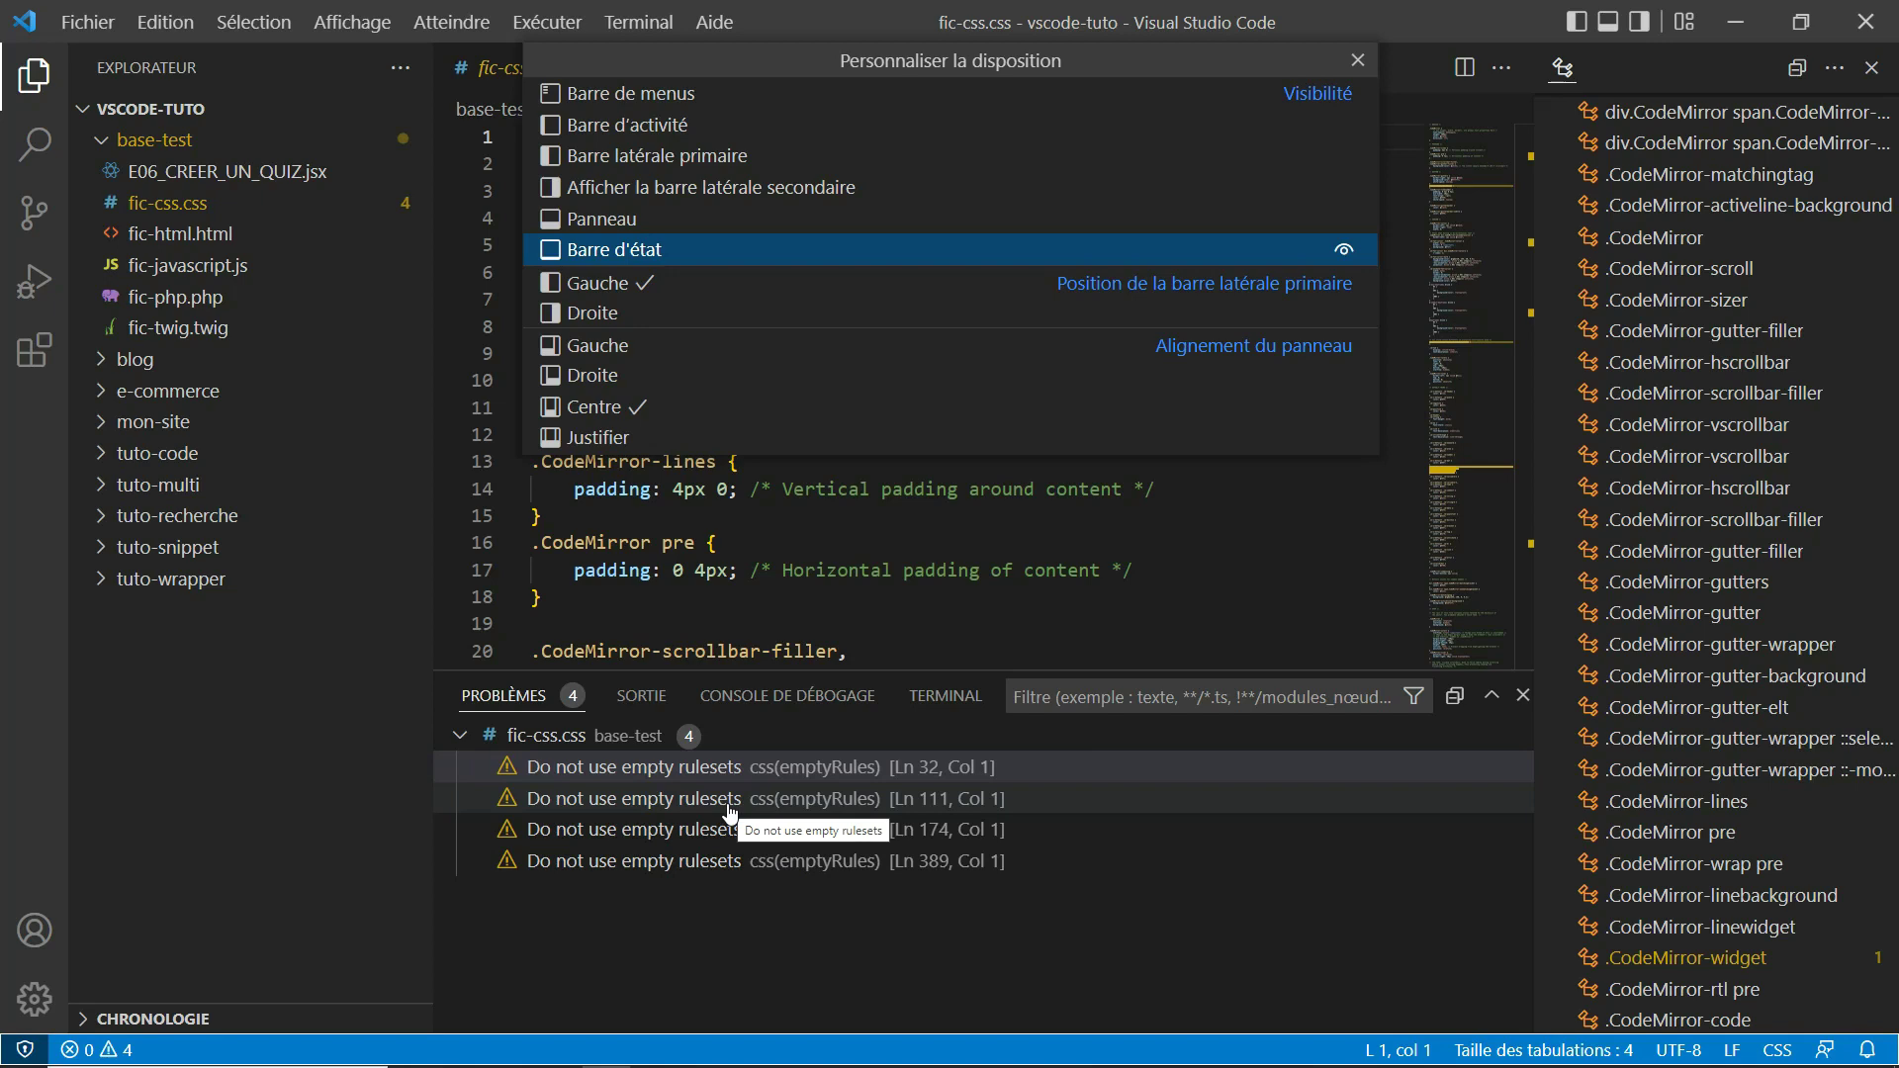
Review the list of items available for the status bar and close the layout customization list.
{"action": "right_click", "coordinate": [683, 1041]}
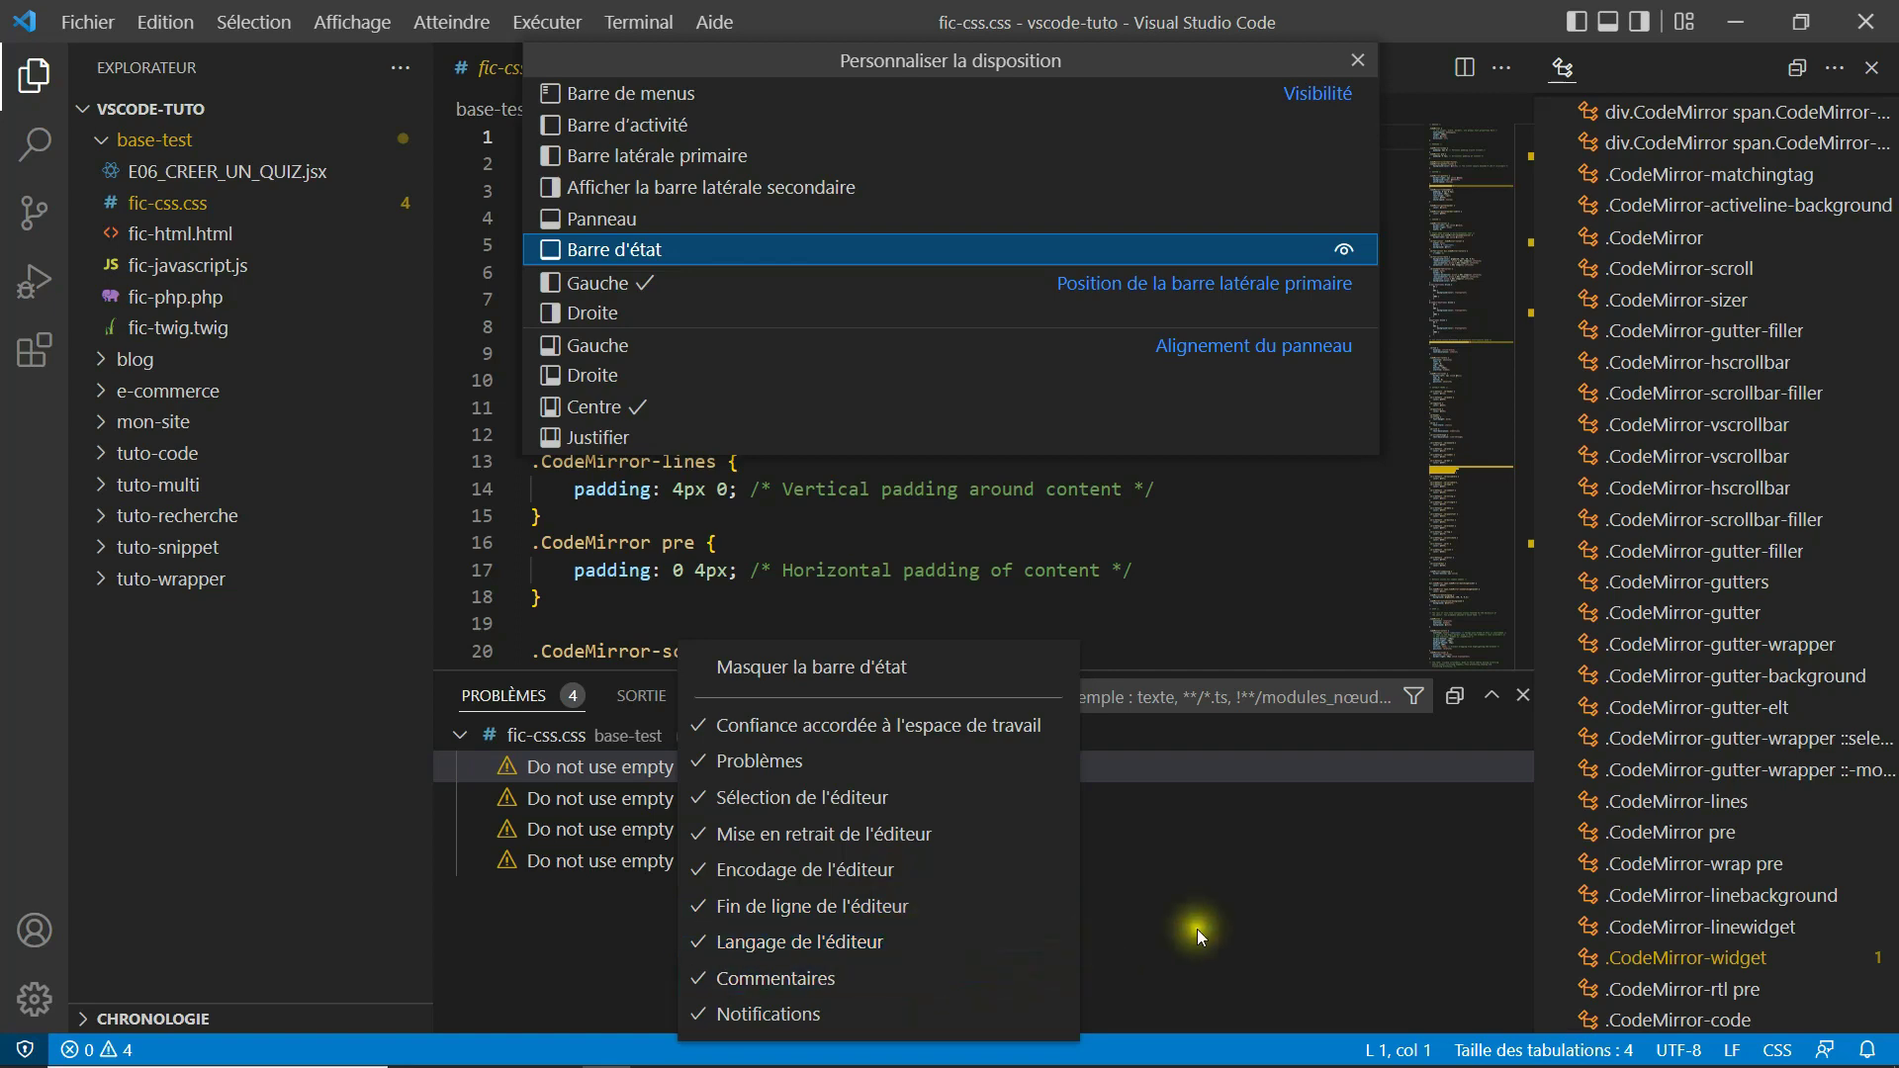
{"action": "left_click", "coordinate": [1827, 1051]}
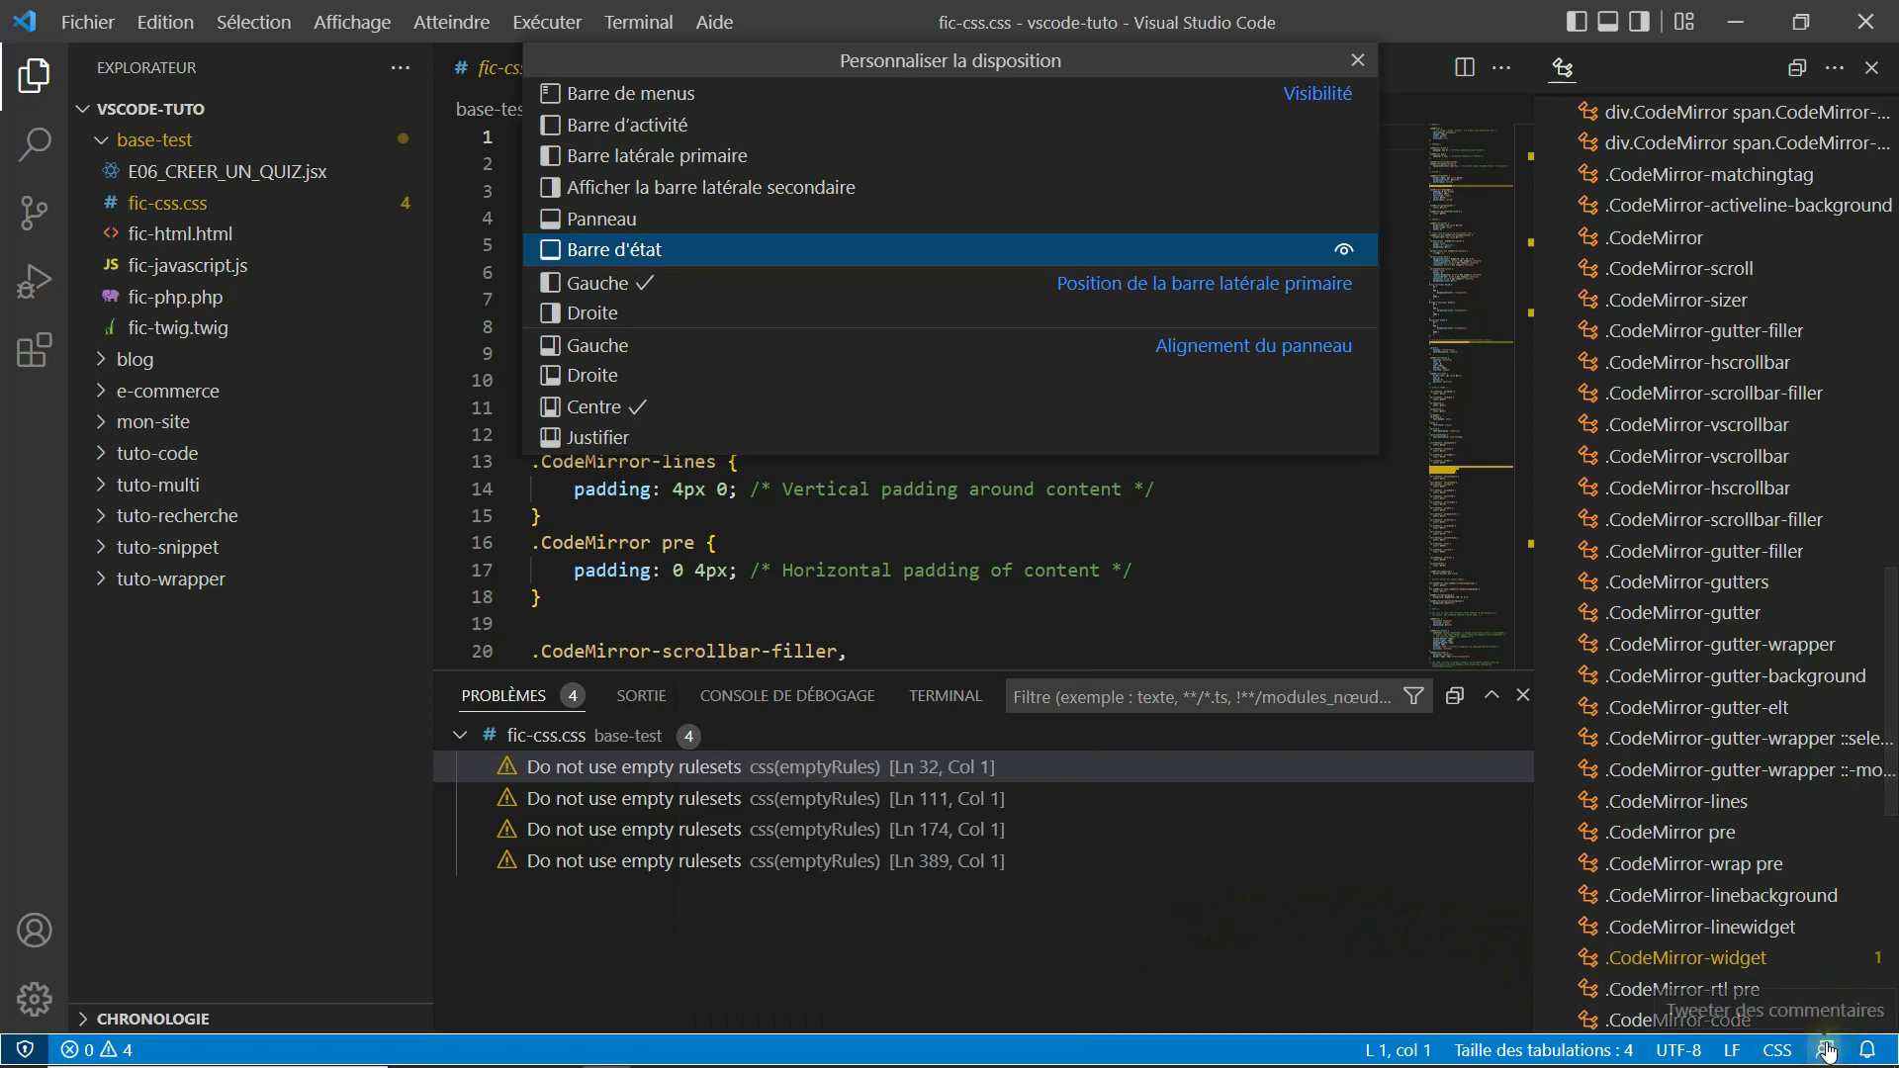
{"action": "mouse_move", "coordinate": [951, 1063]}
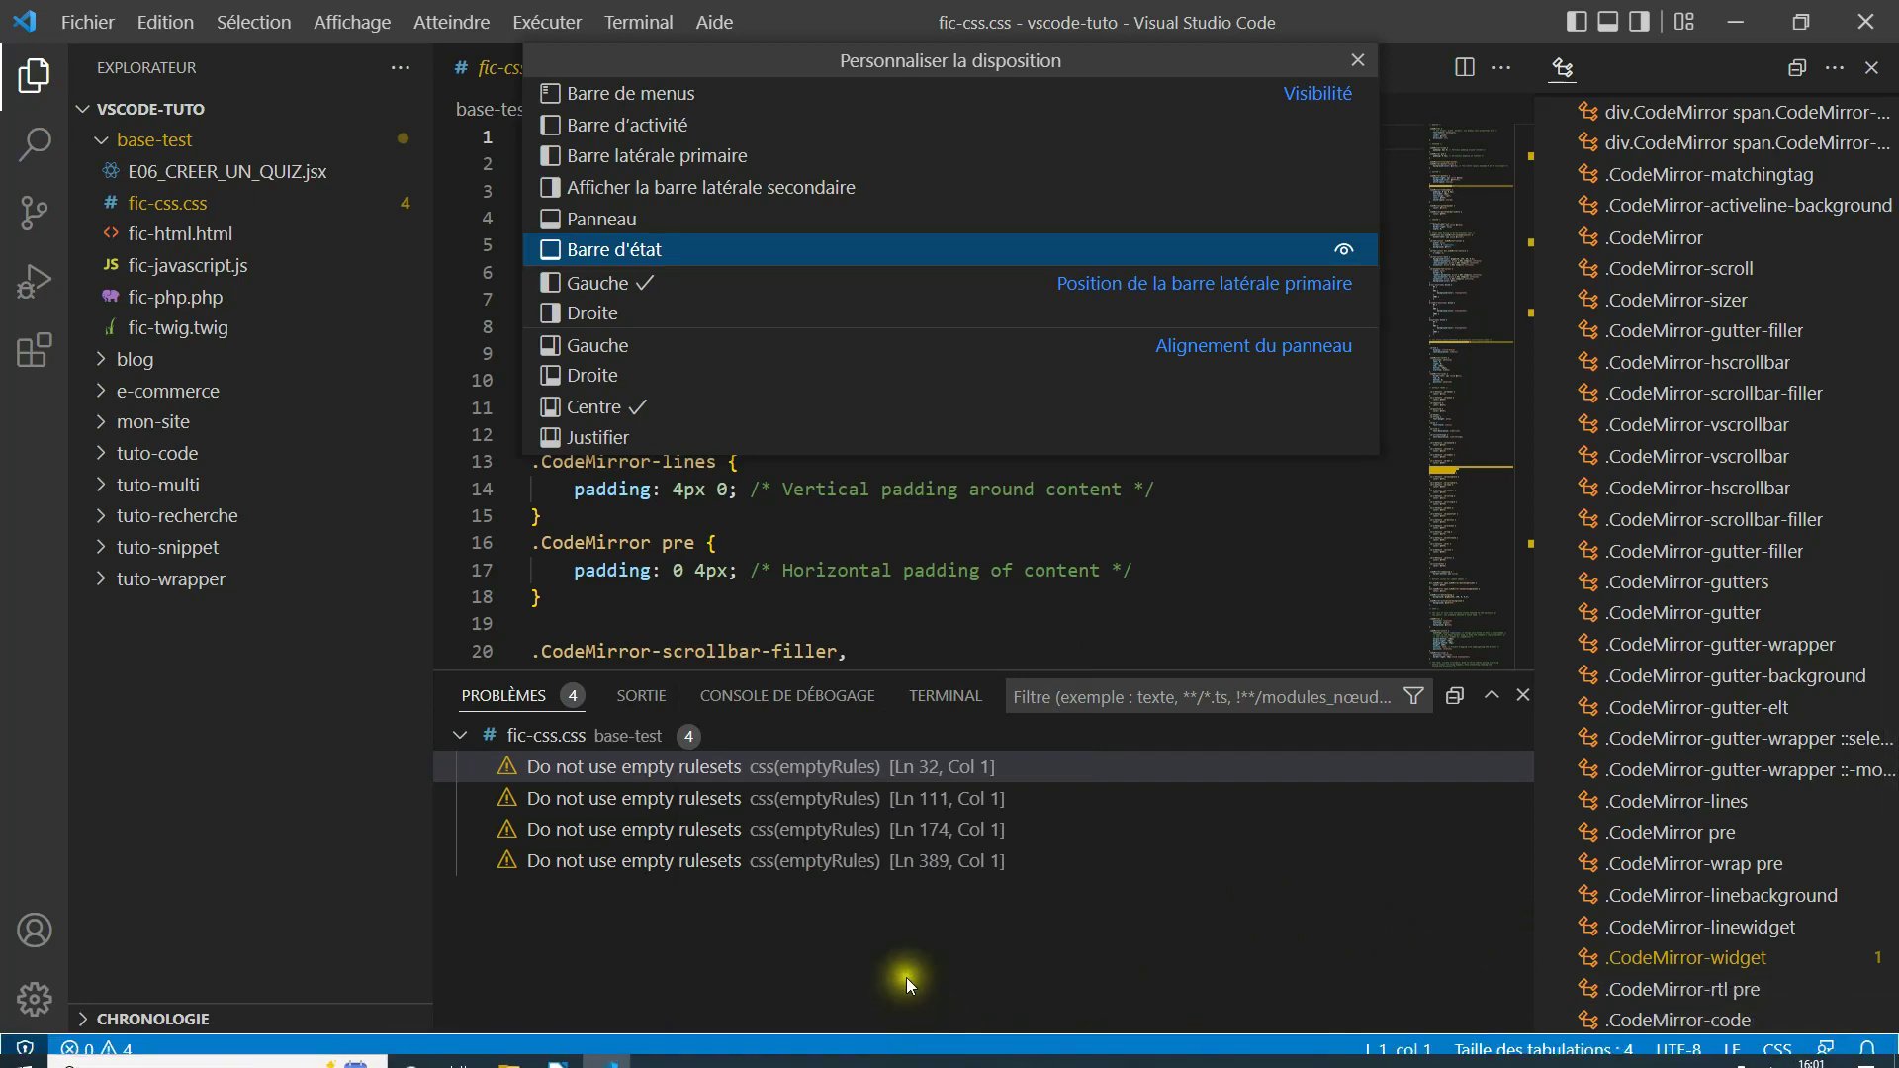
{"action": "right_click", "coordinate": [887, 1046]}
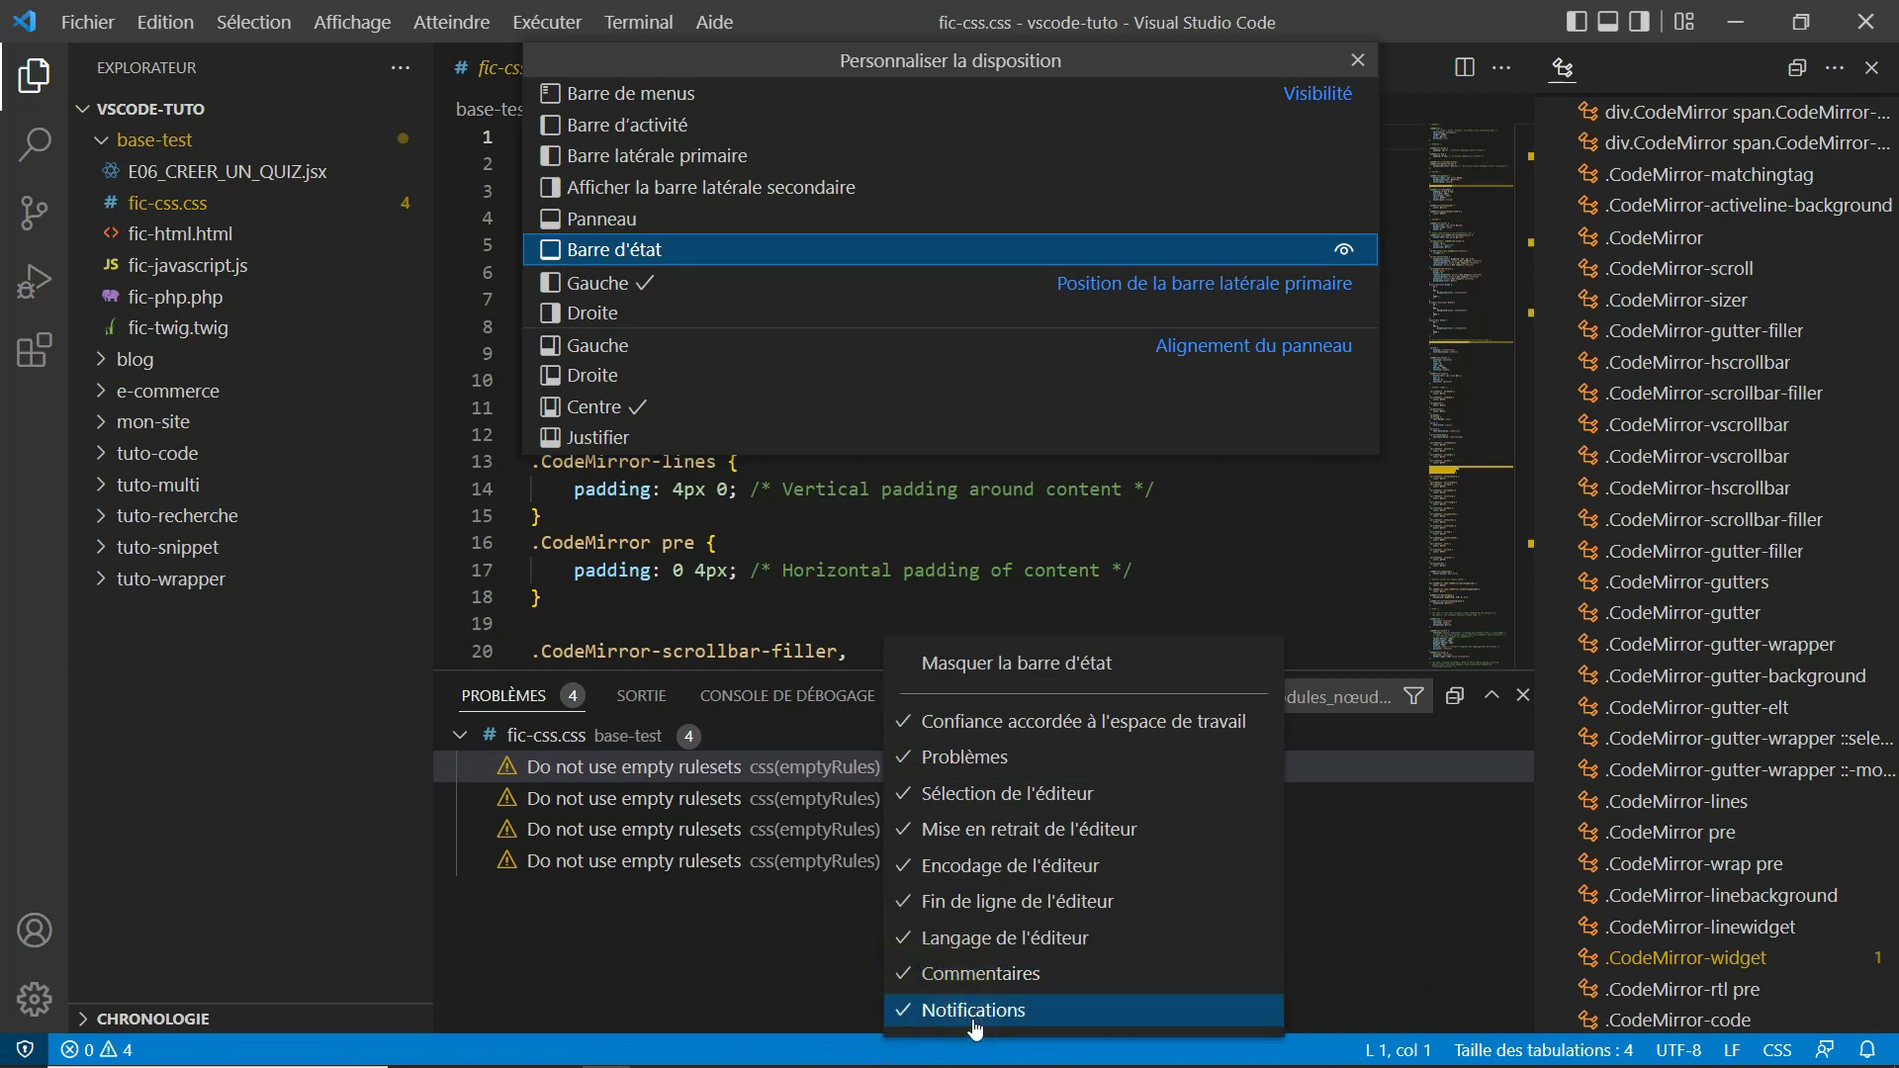
{"action": "left_click", "coordinate": [714, 997]}
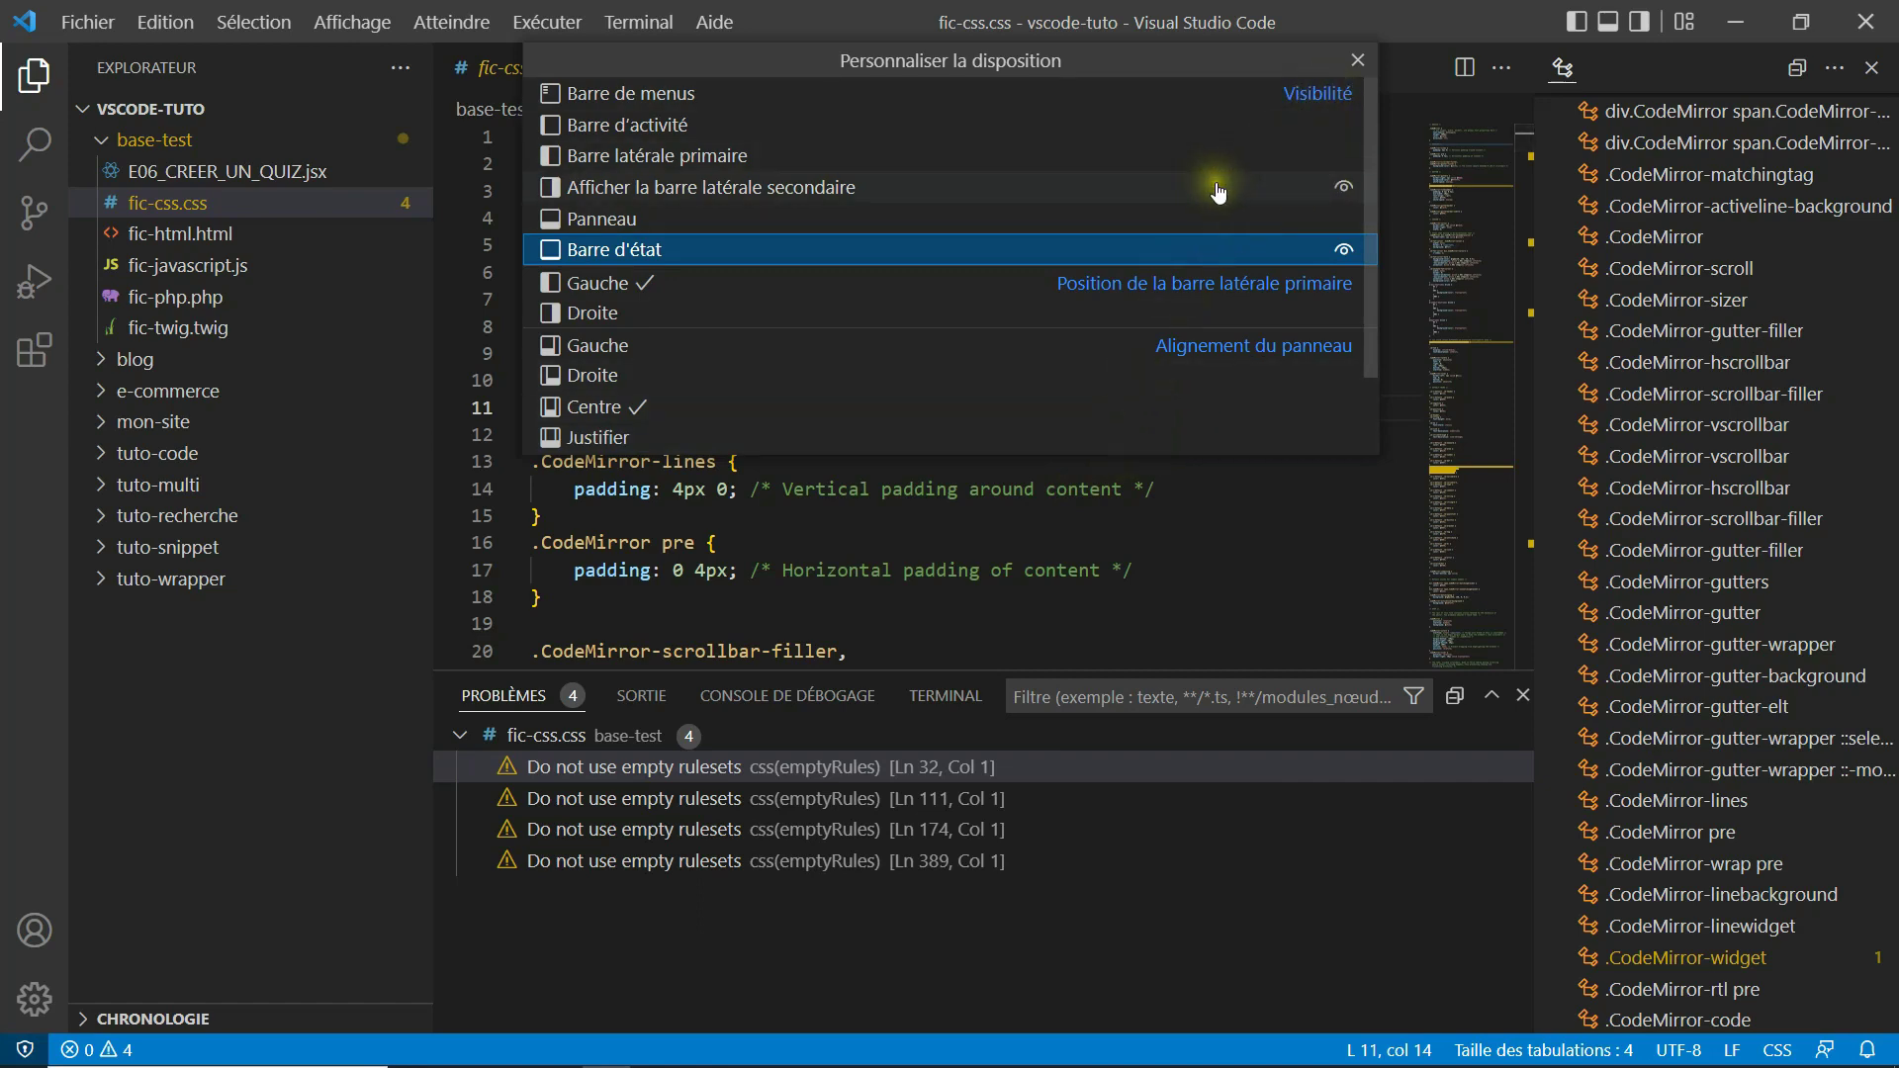
{"action": "key", "text": "Escape"}
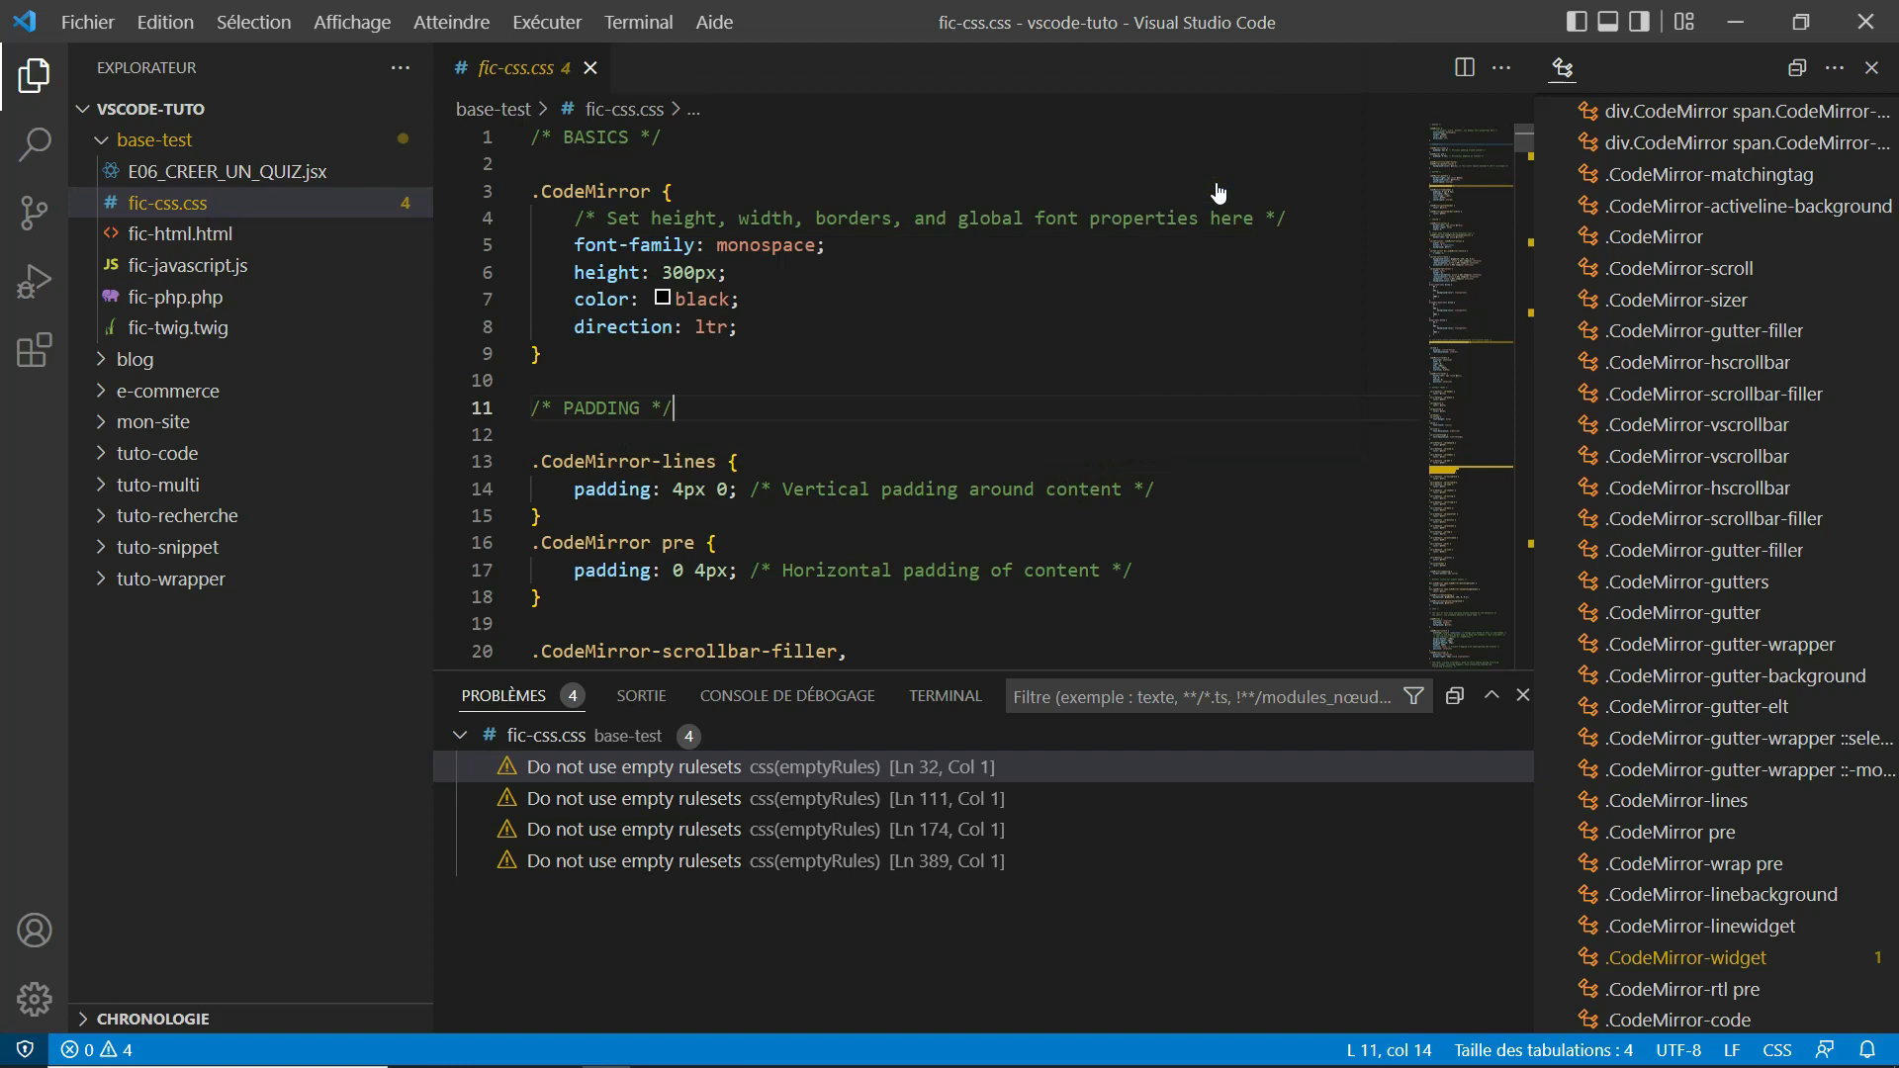
Search the command palette for "vues" and run Voir: Réinitialiser les emplacements des vues.
{"action": "key", "text": "ctrl+shift+p"}
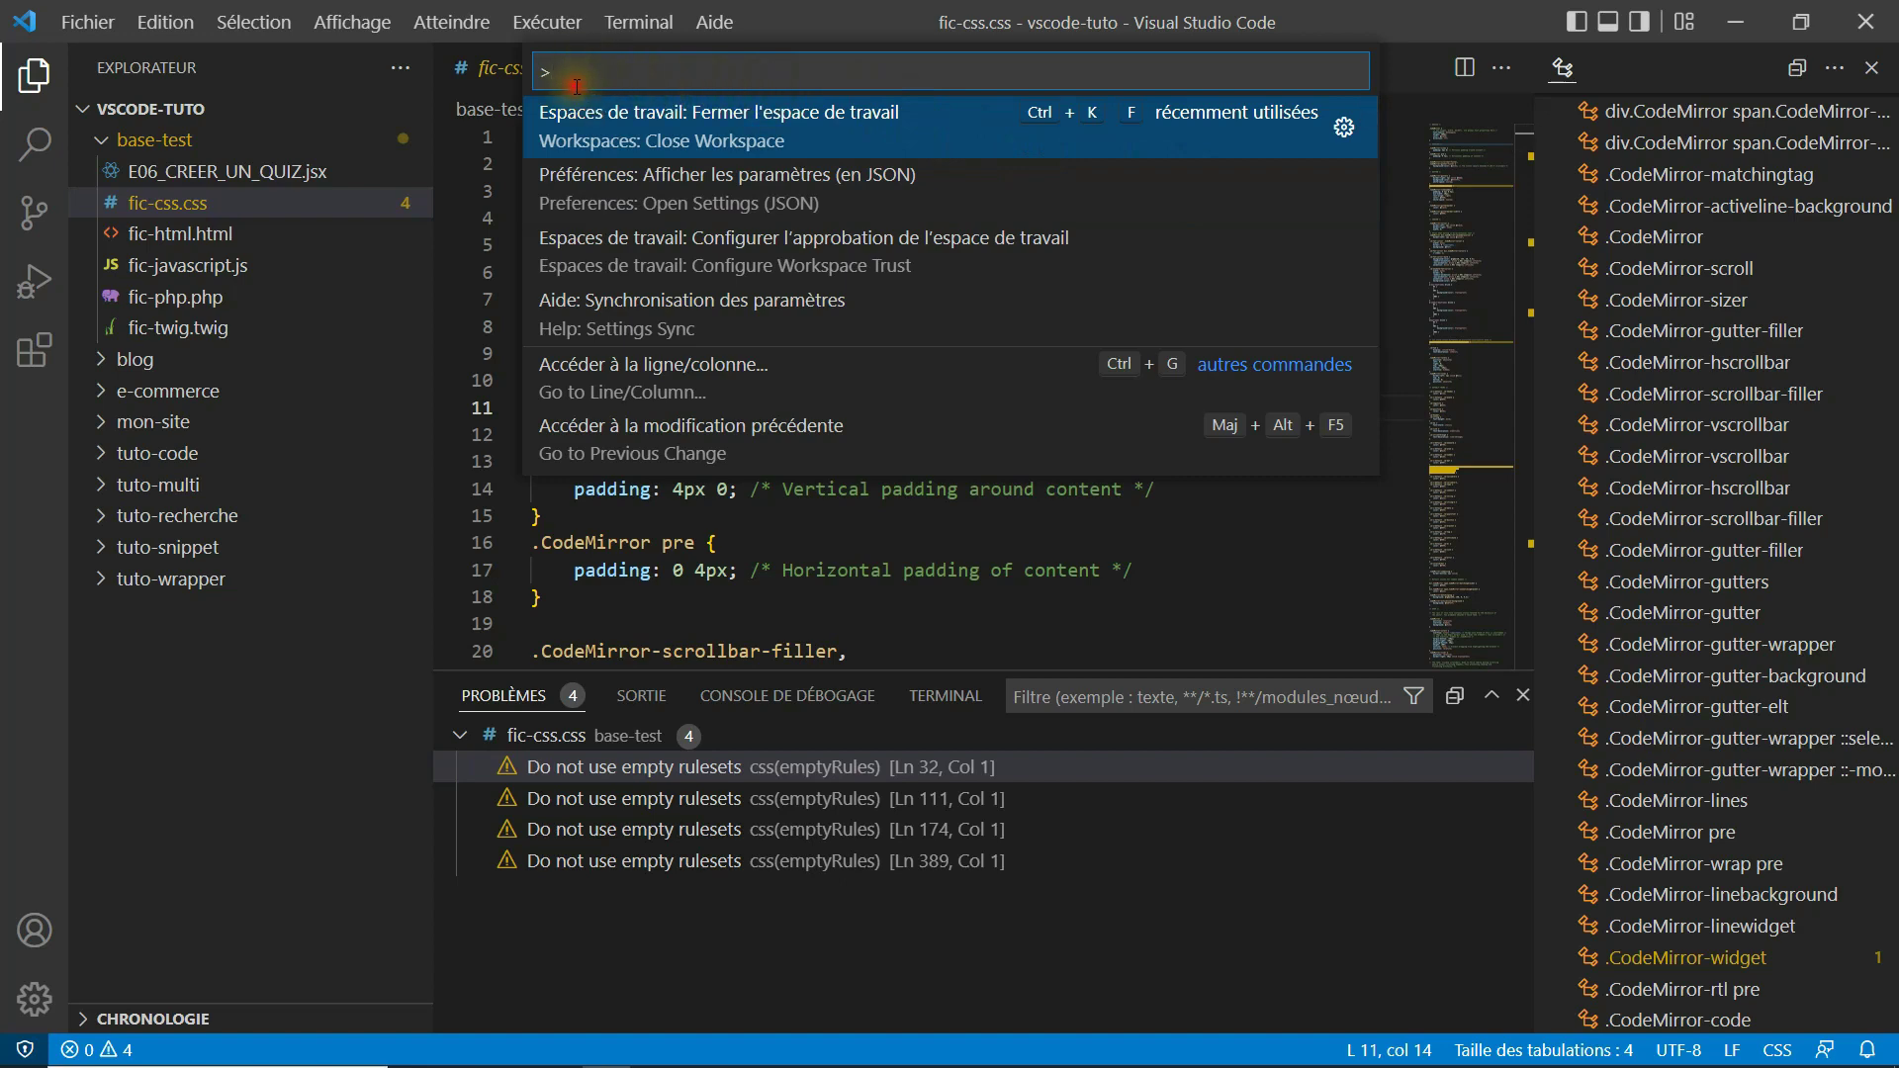
{"action": "type", "text": "vue"}
{"action": "type", "text": "u"}
{"action": "key", "text": "BackSpace"}
{"action": "type", "text": "s"}
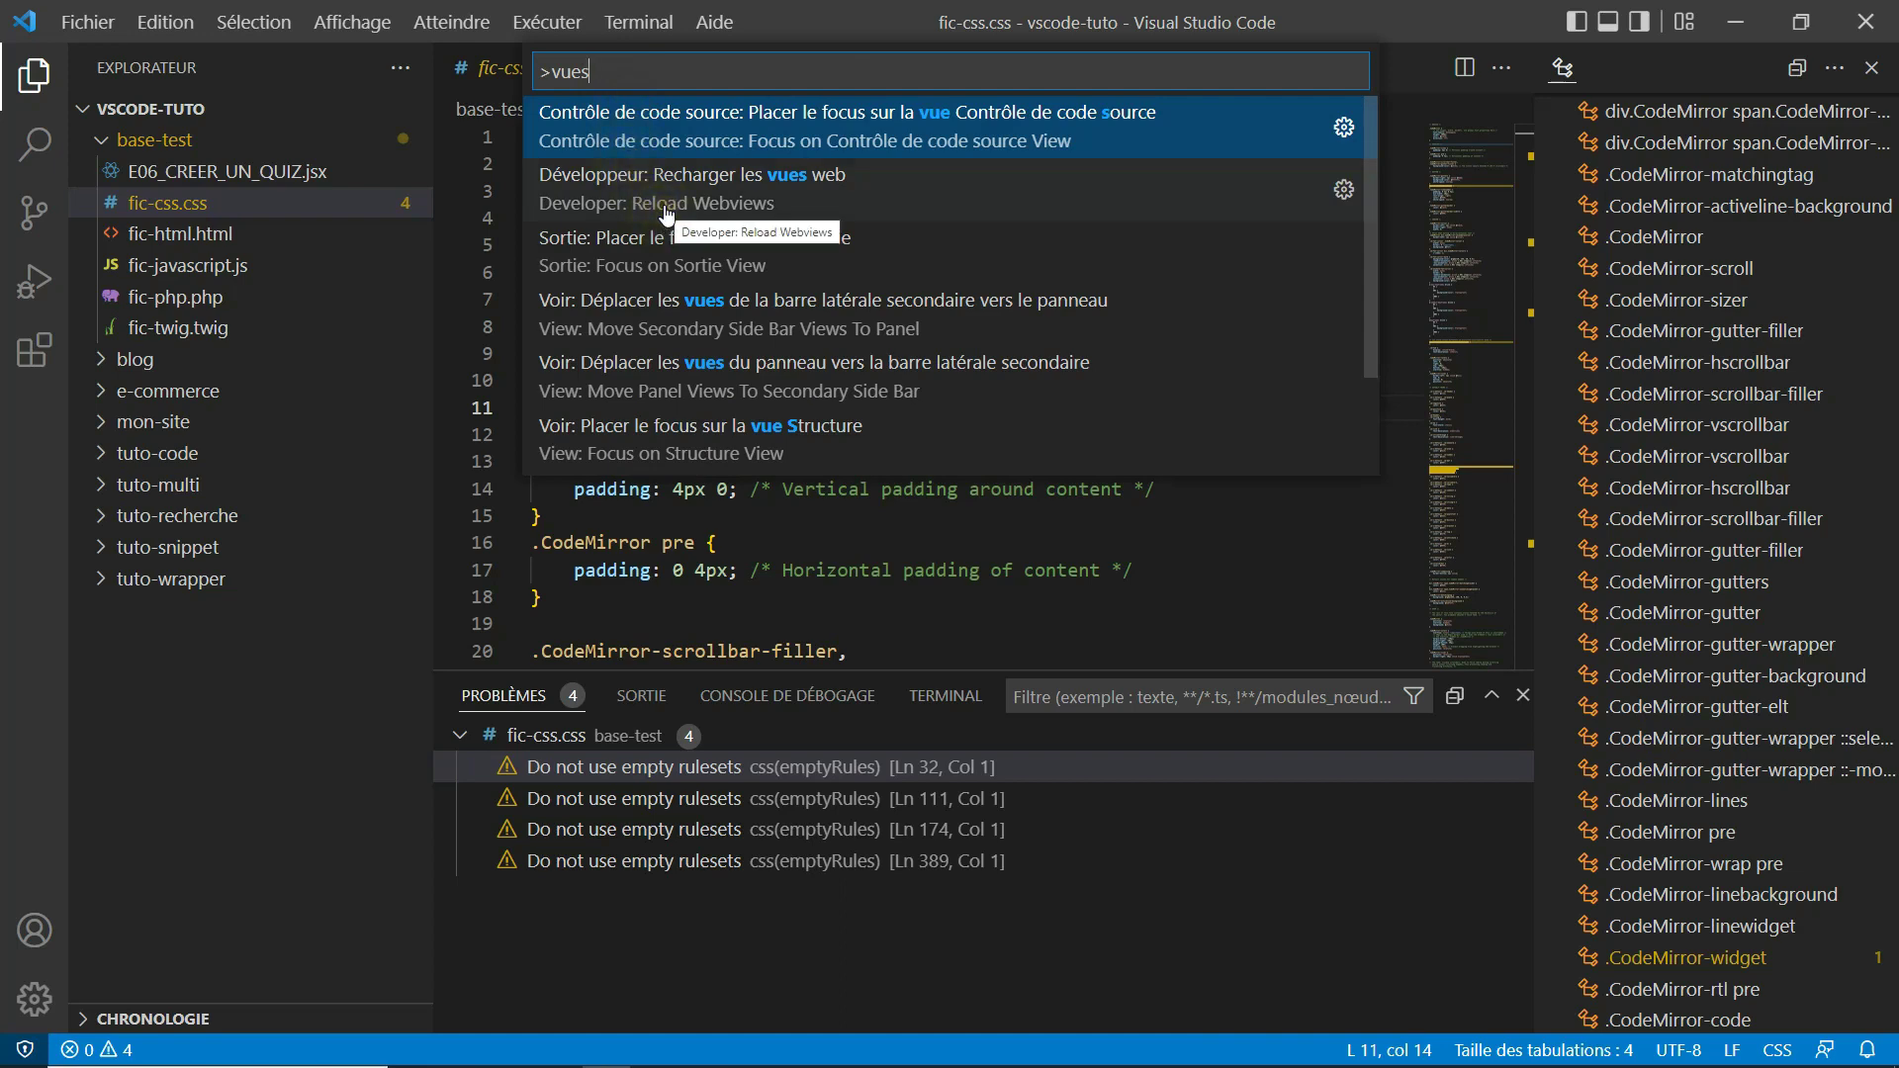
{"action": "scroll", "coordinate": [667, 218], "scroll_direction": "down", "scroll_amount": 1}
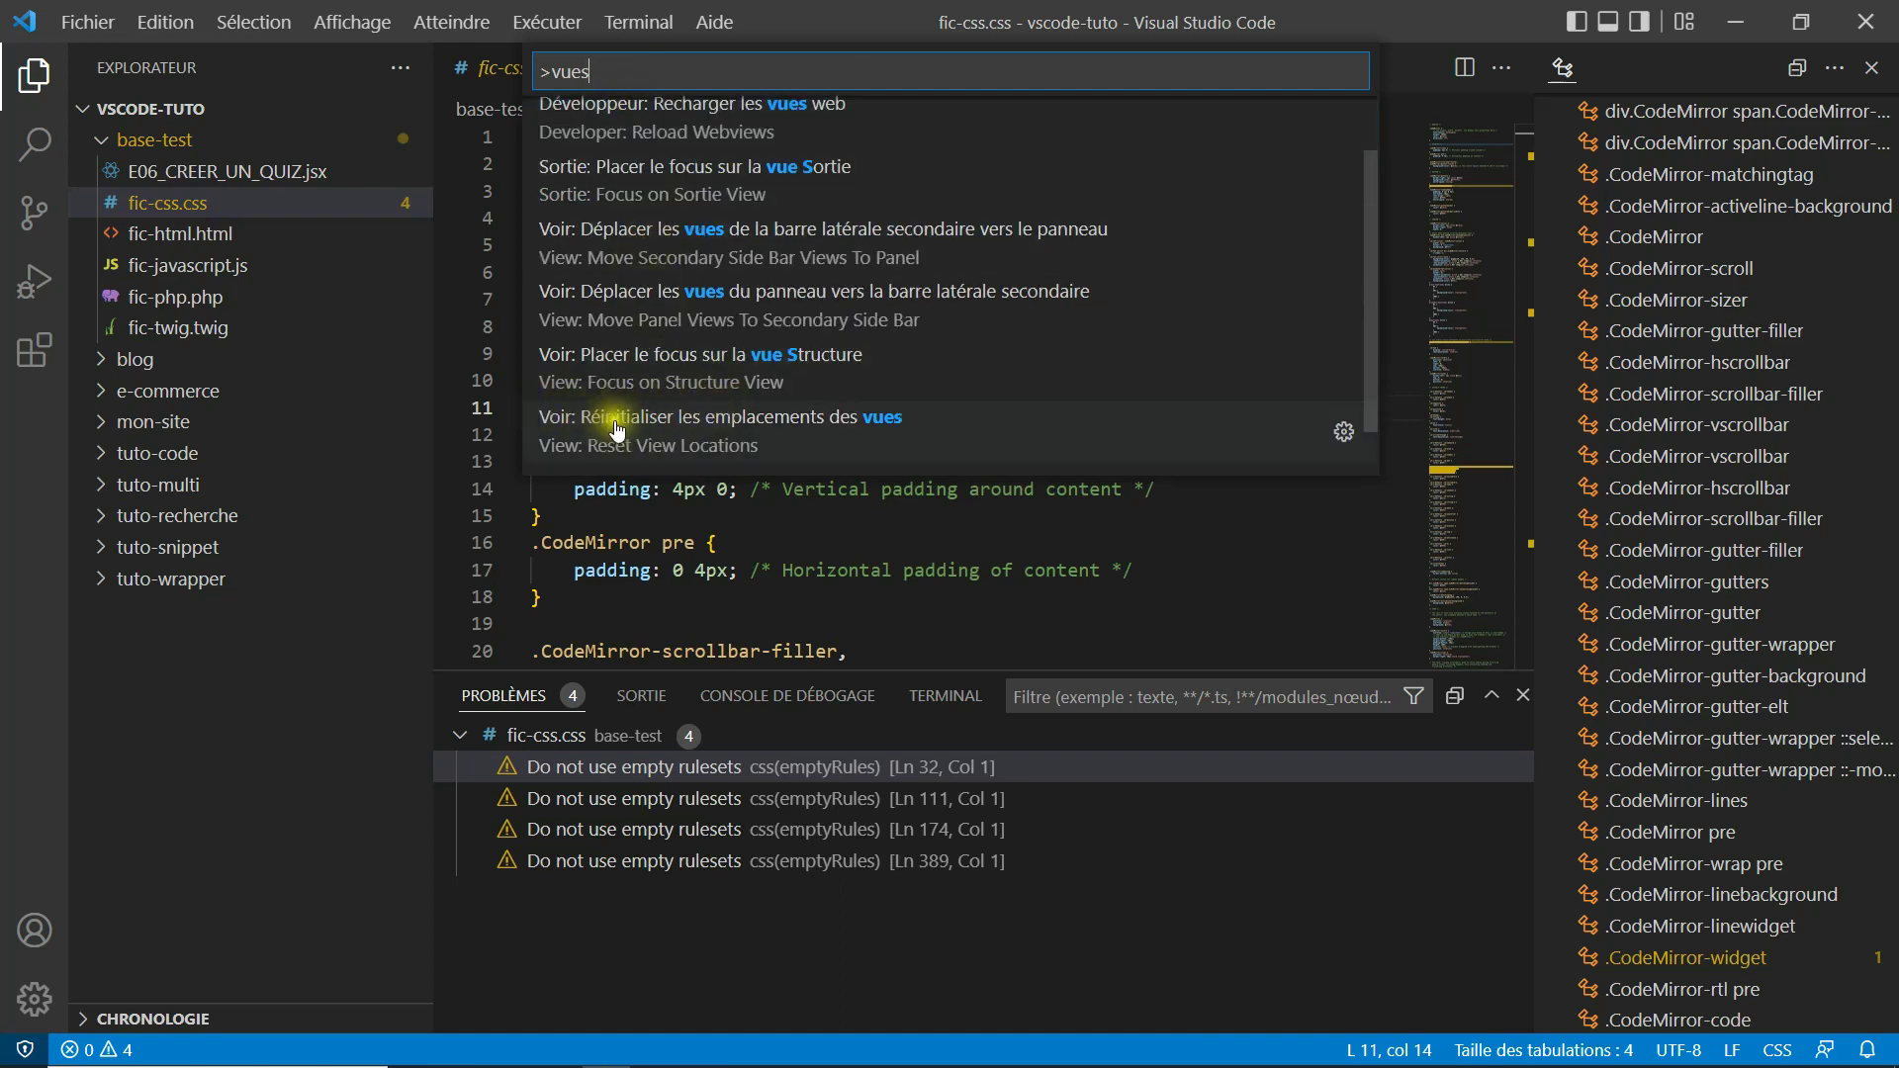
{"action": "left_click", "coordinate": [690, 433]}
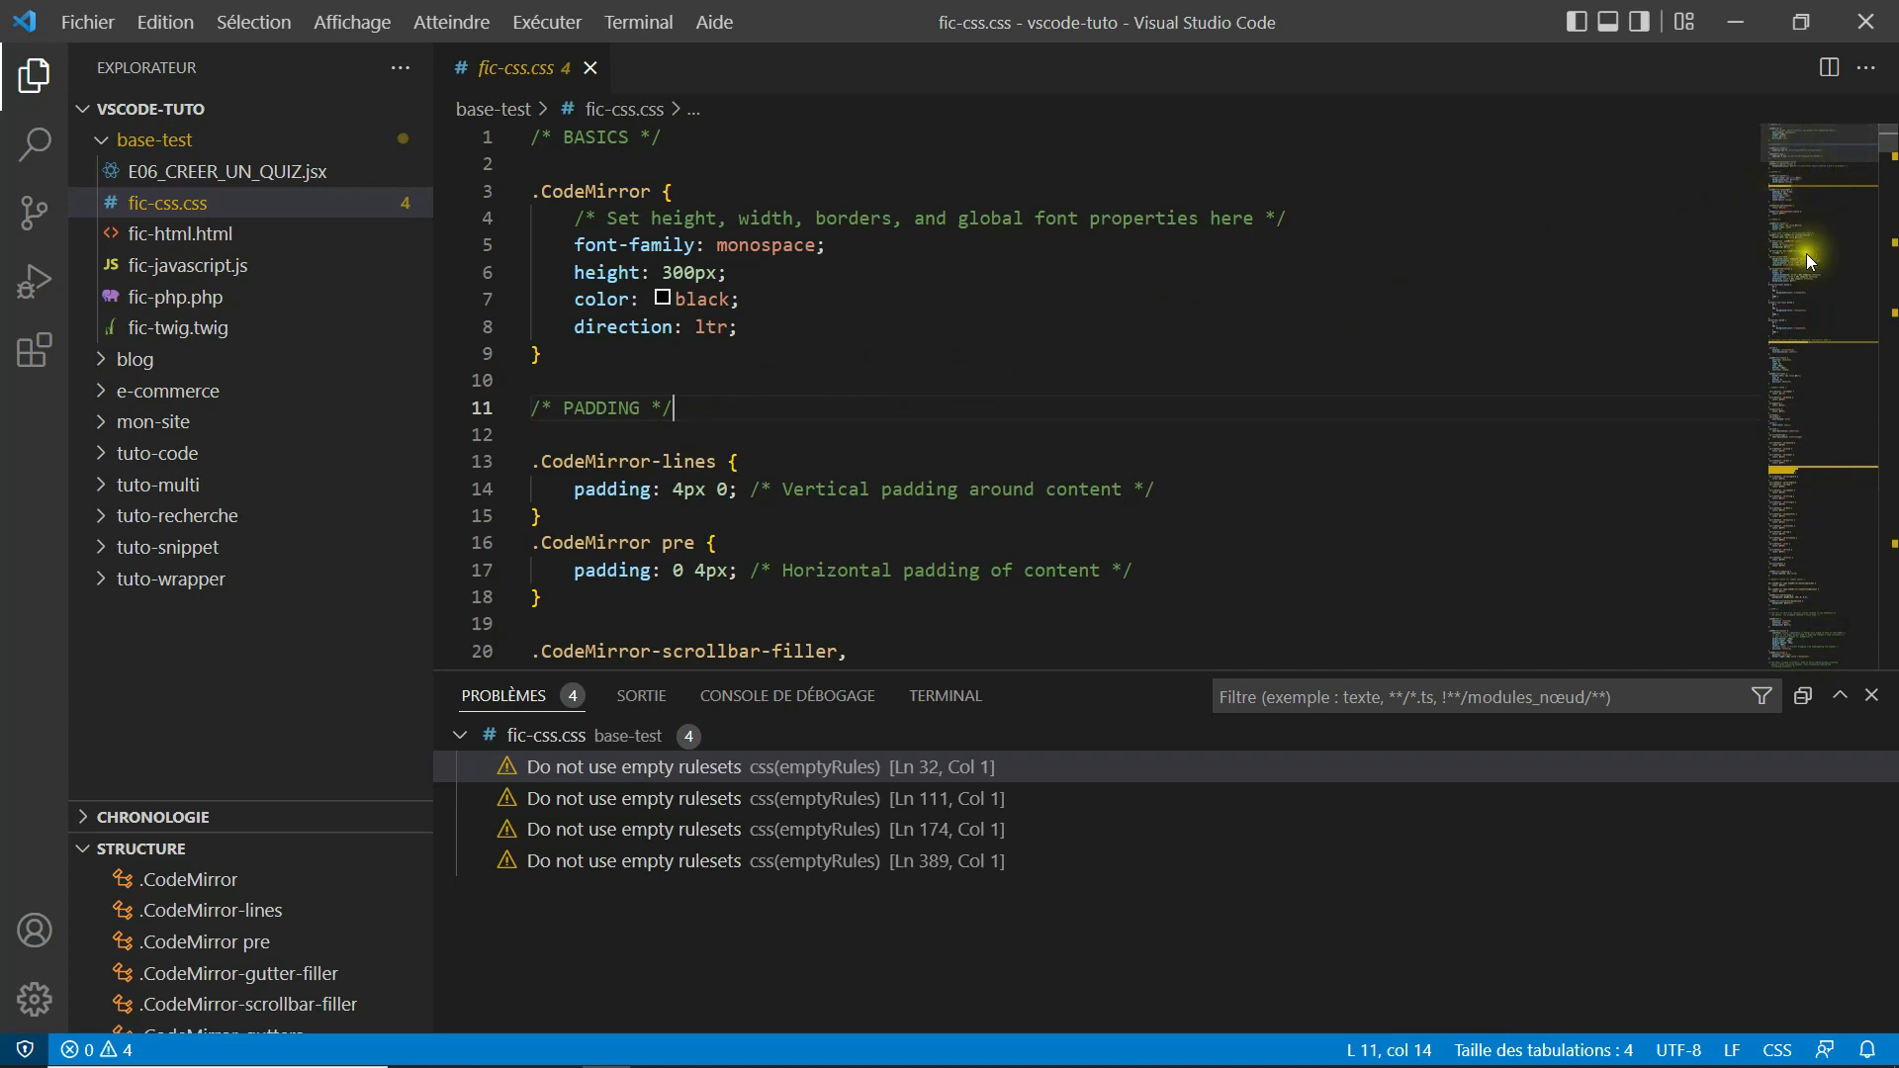
Browse different sections of fic-css.css by jumping up and down through the file with the minimap.
{"action": "left_click", "coordinate": [1801, 652]}
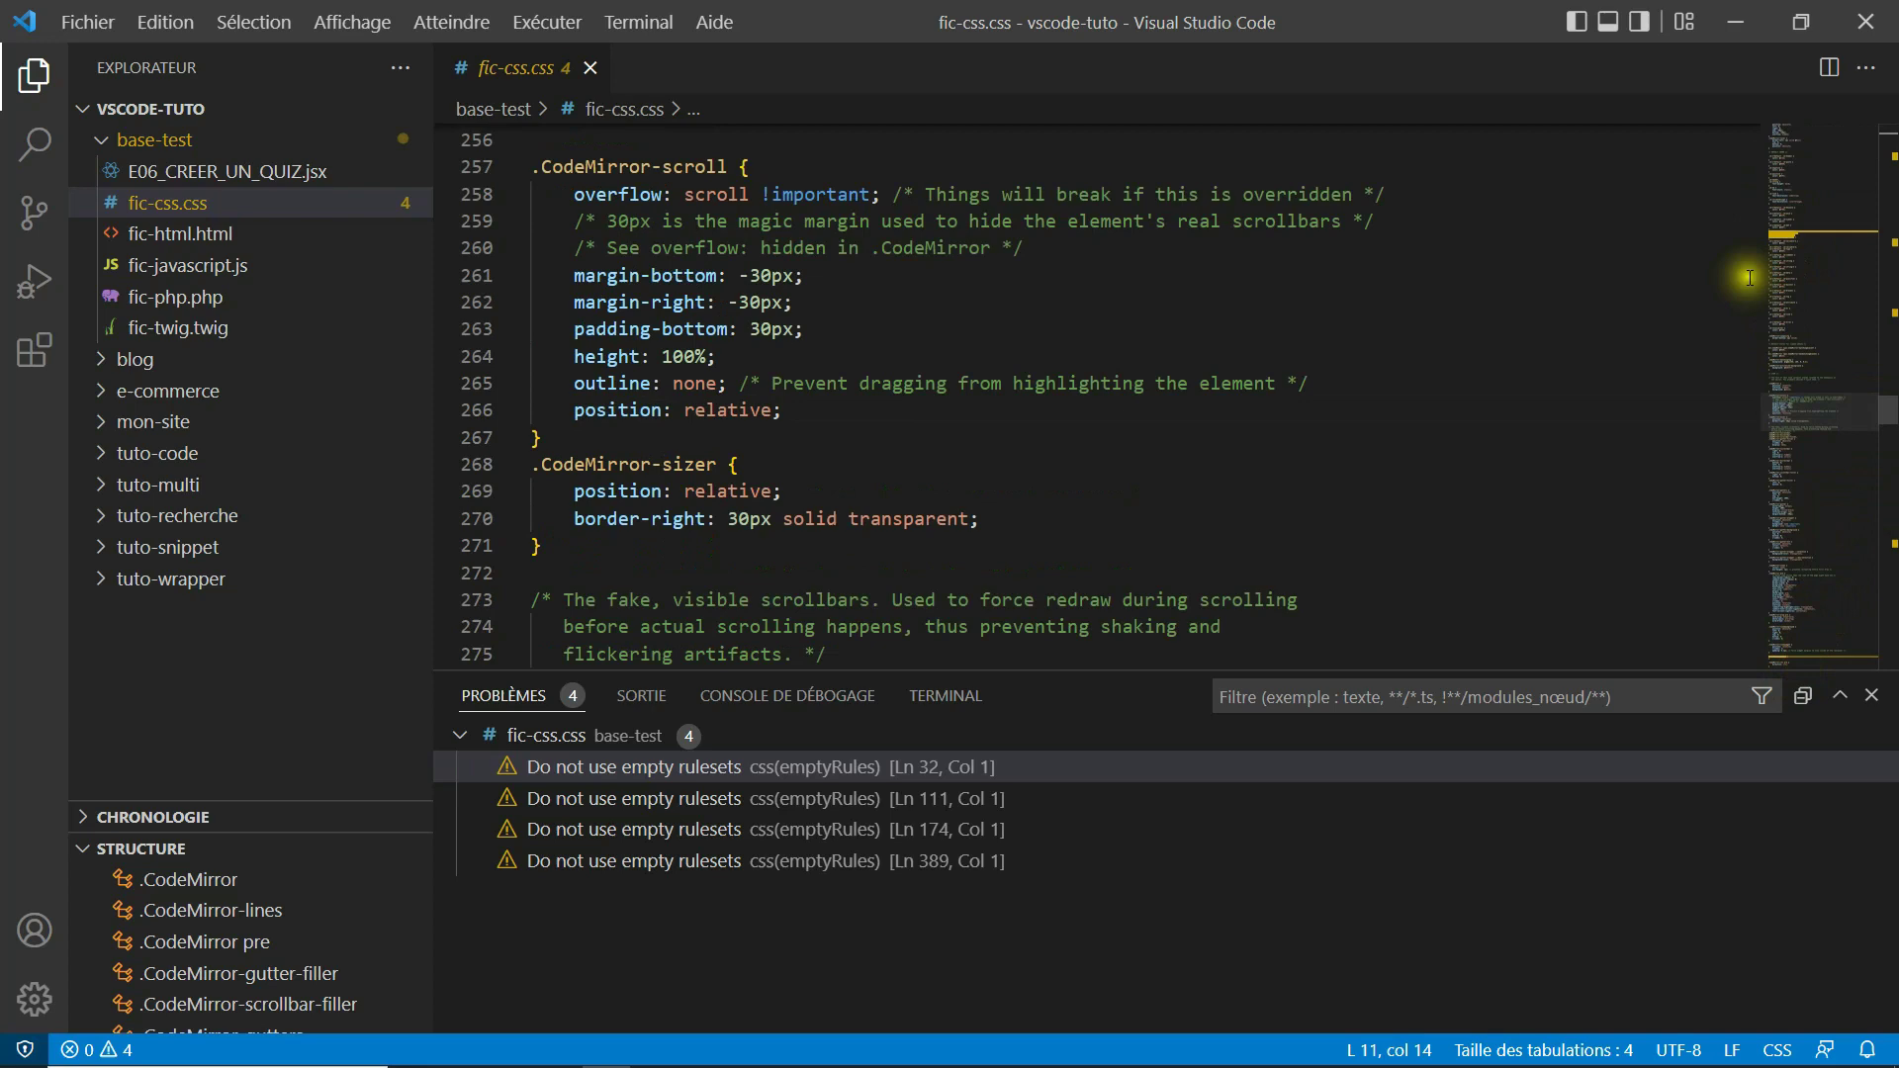
{"action": "left_click", "coordinate": [1806, 128]}
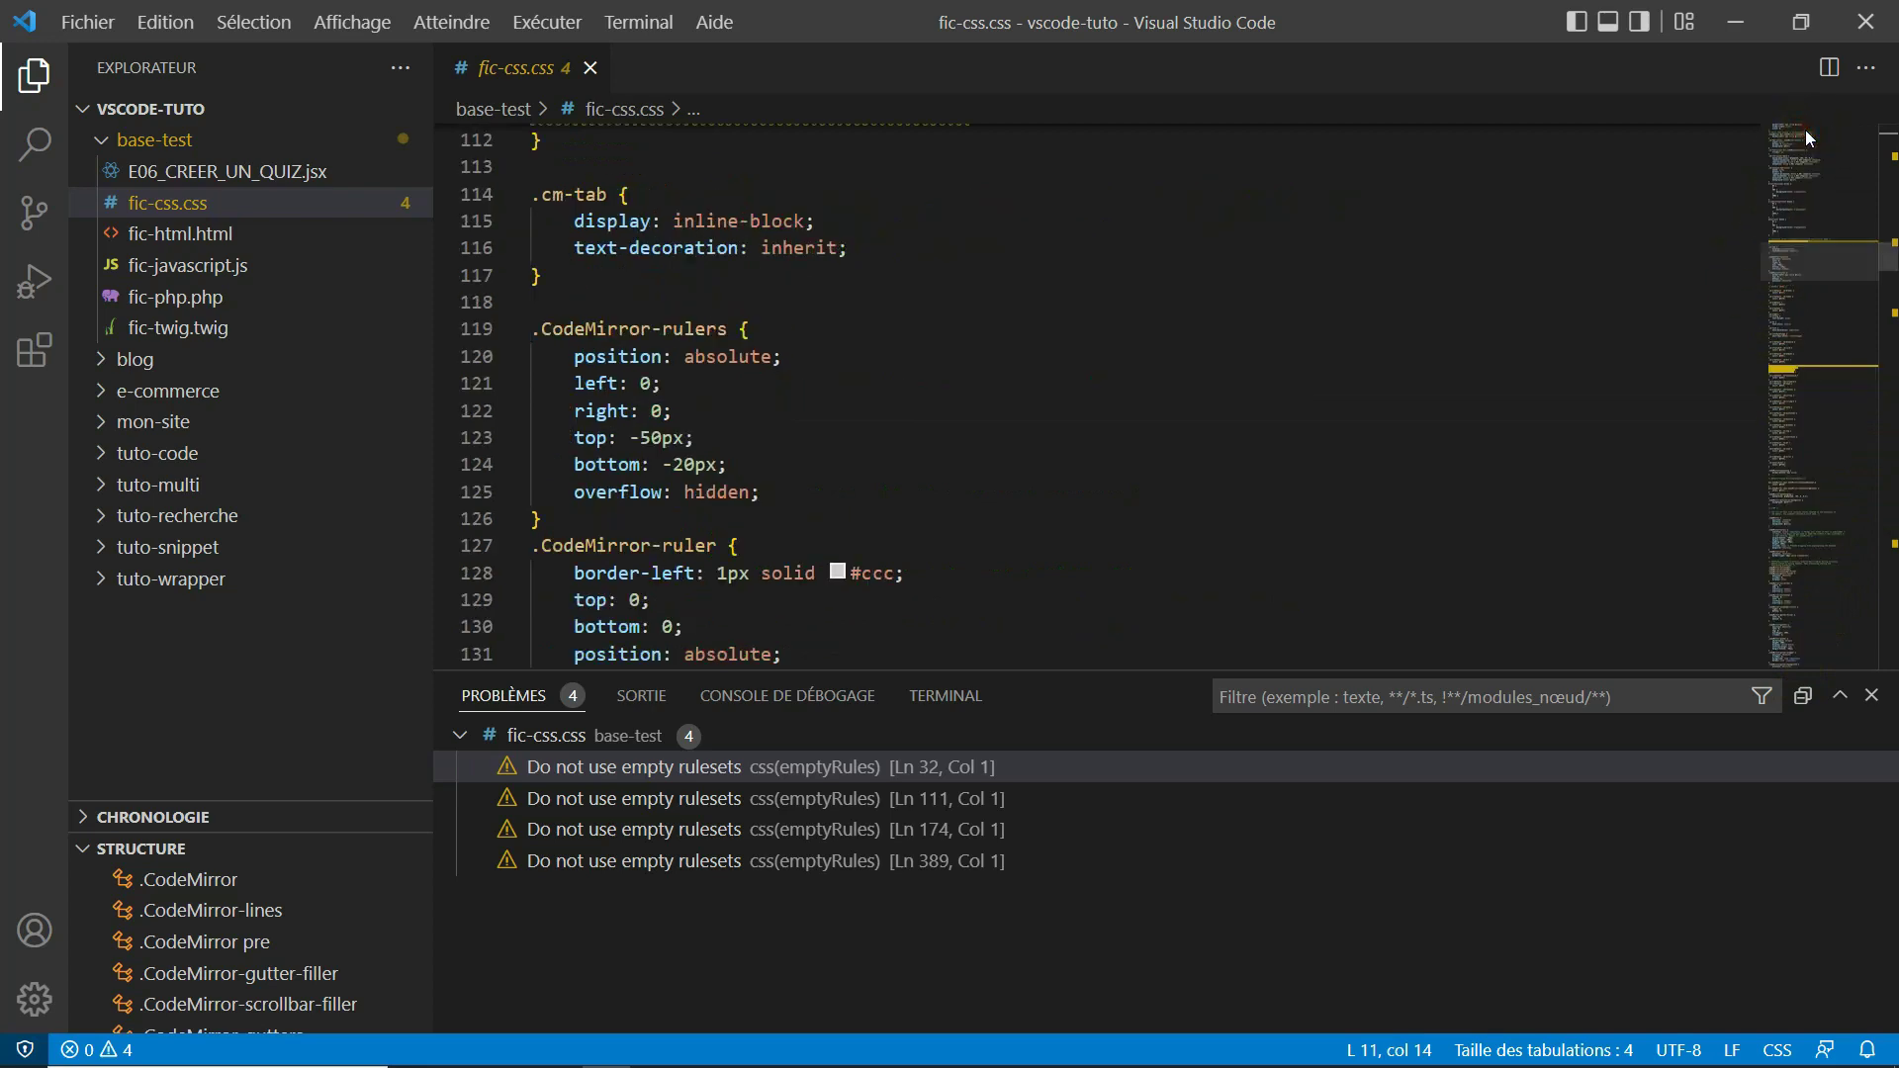
{"action": "left_click", "coordinate": [1795, 128]}
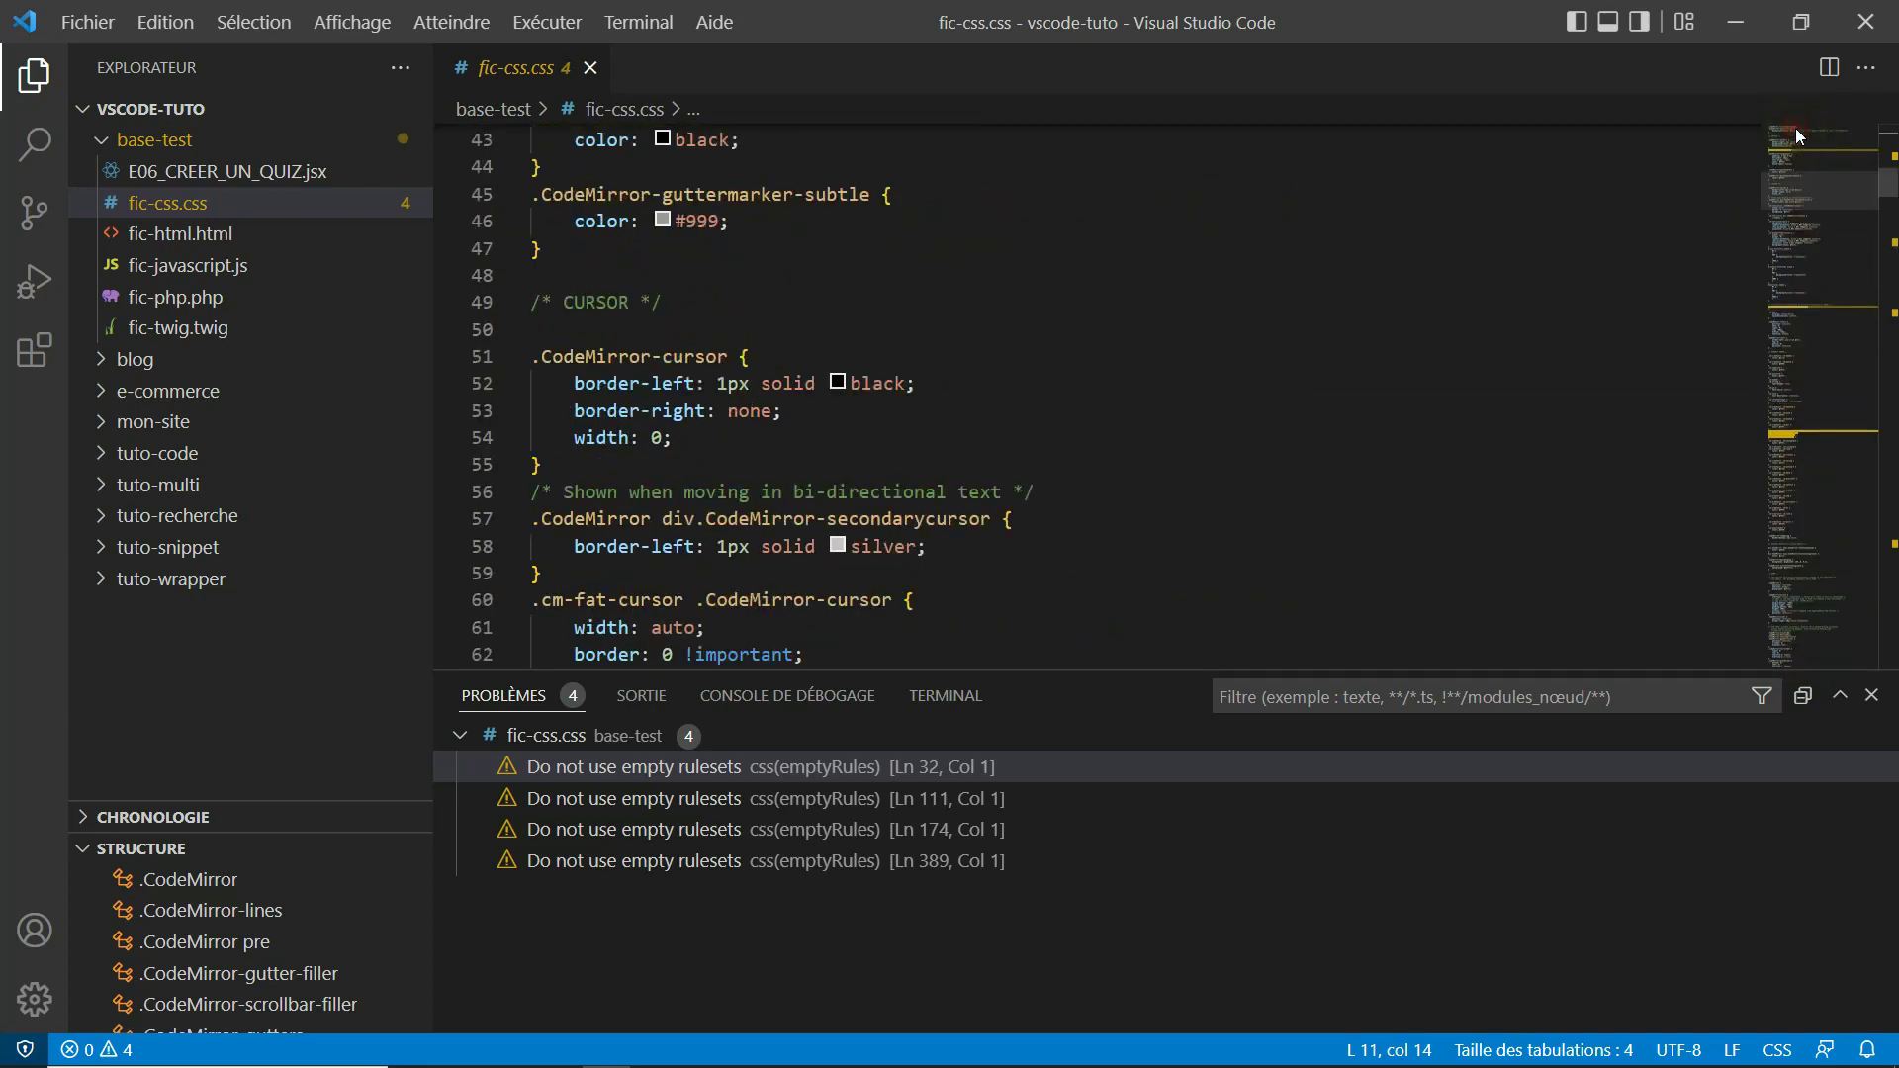
{"action": "left_click", "coordinate": [1816, 660]}
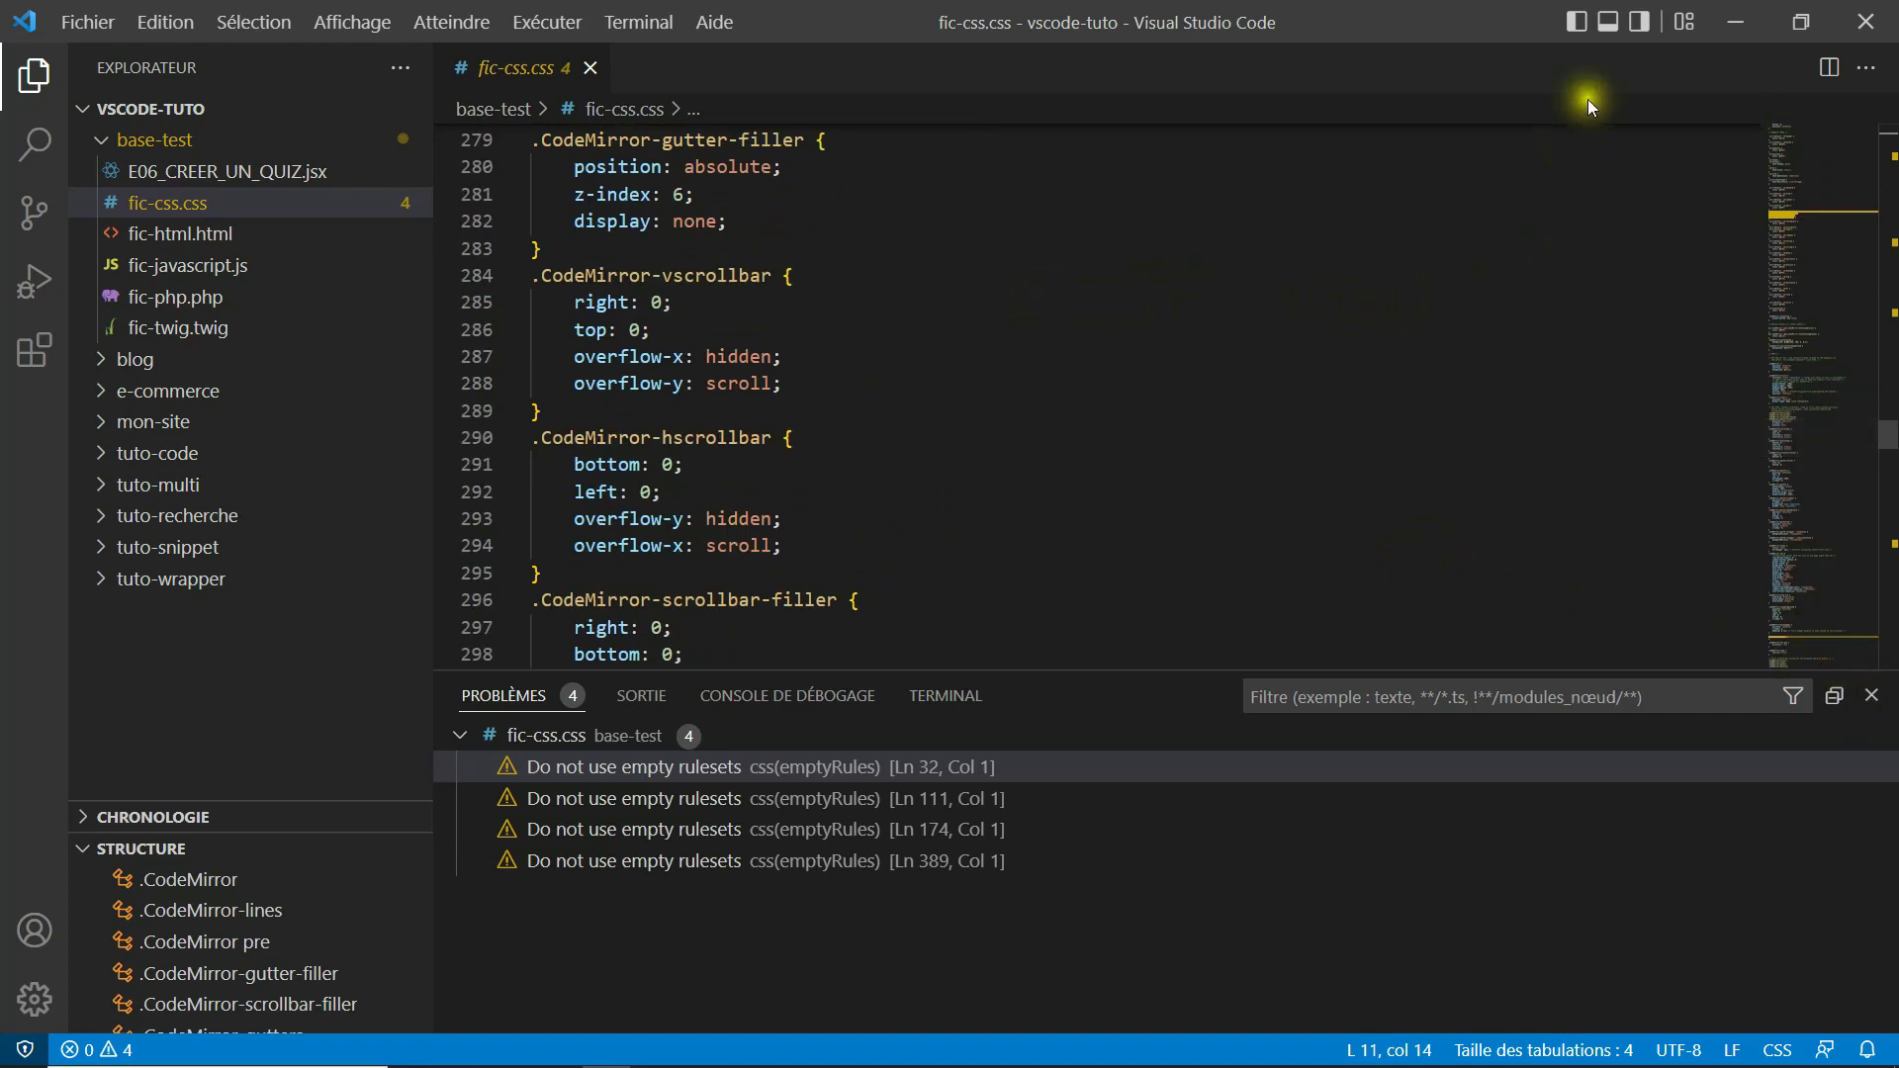
Hide and show the primary side bar twice with the layout controls.
{"action": "left_click", "coordinate": [1577, 31]}
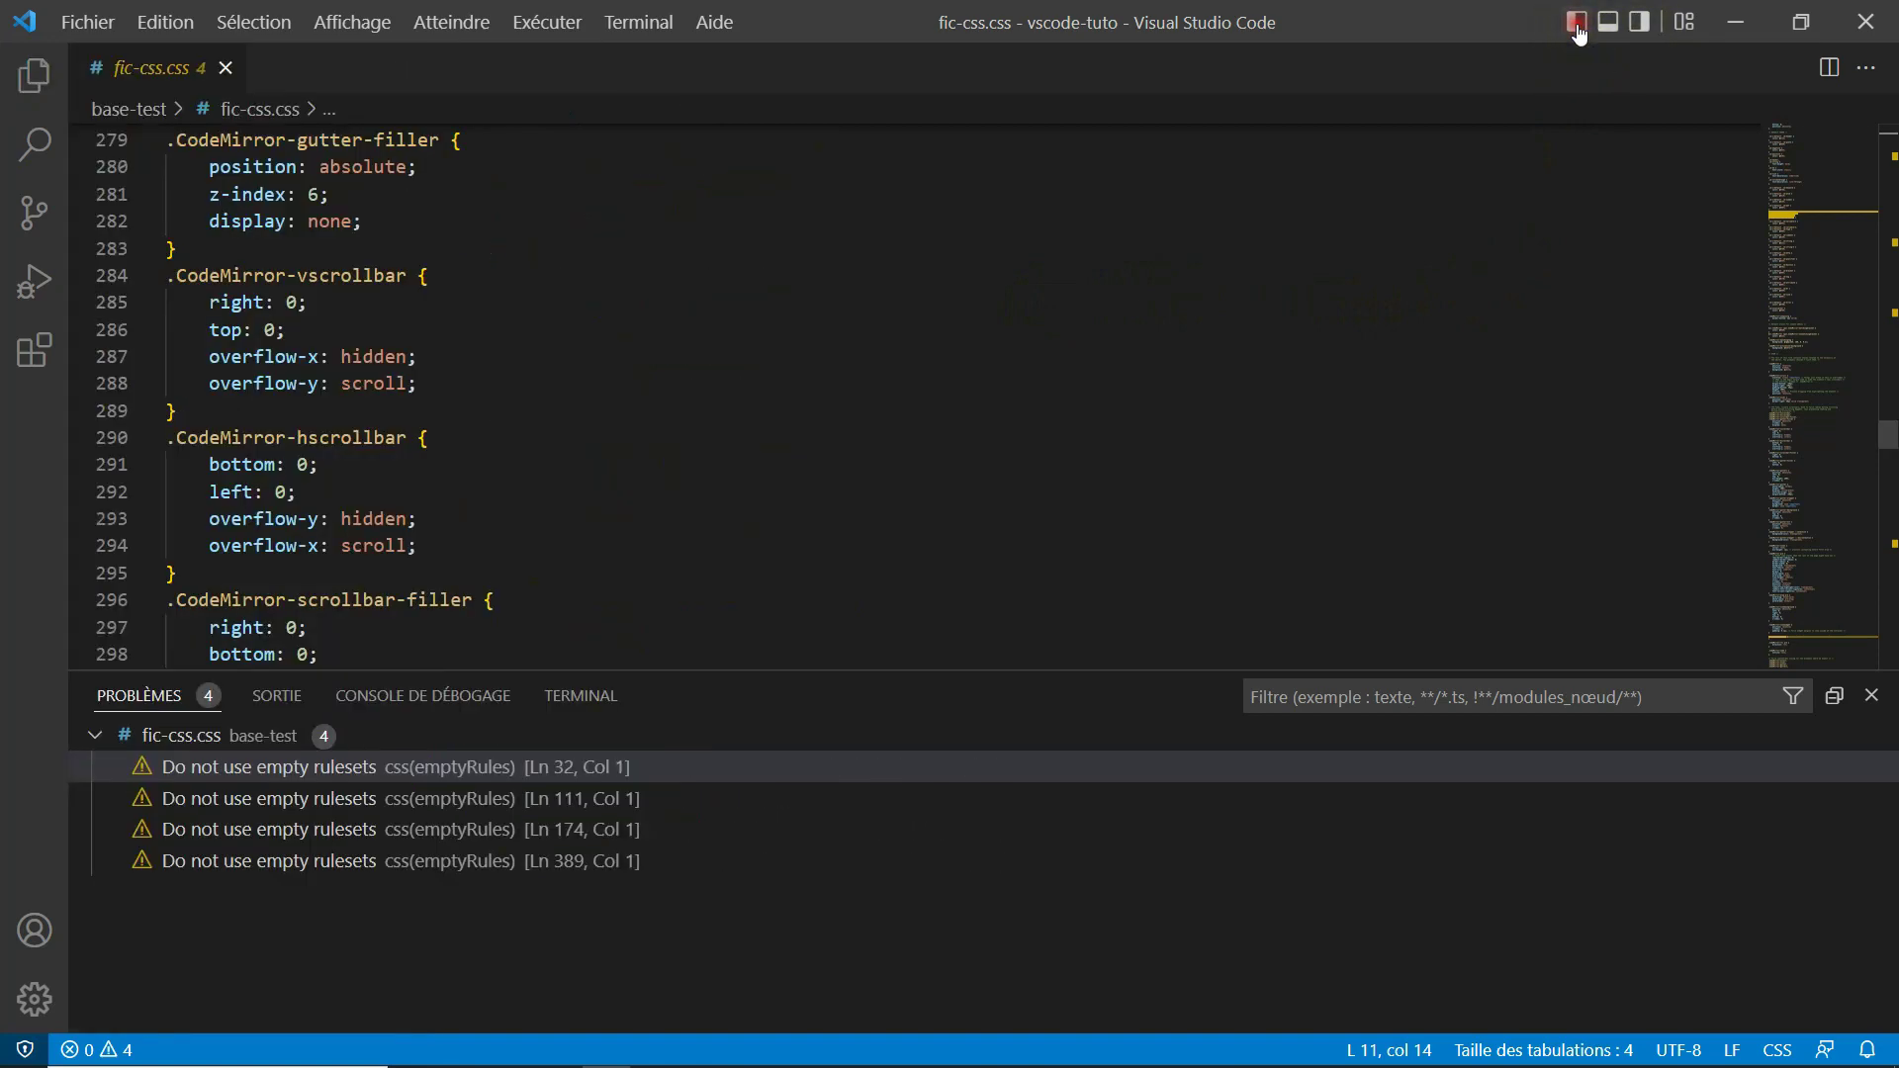
{"action": "left_click", "coordinate": [1577, 31]}
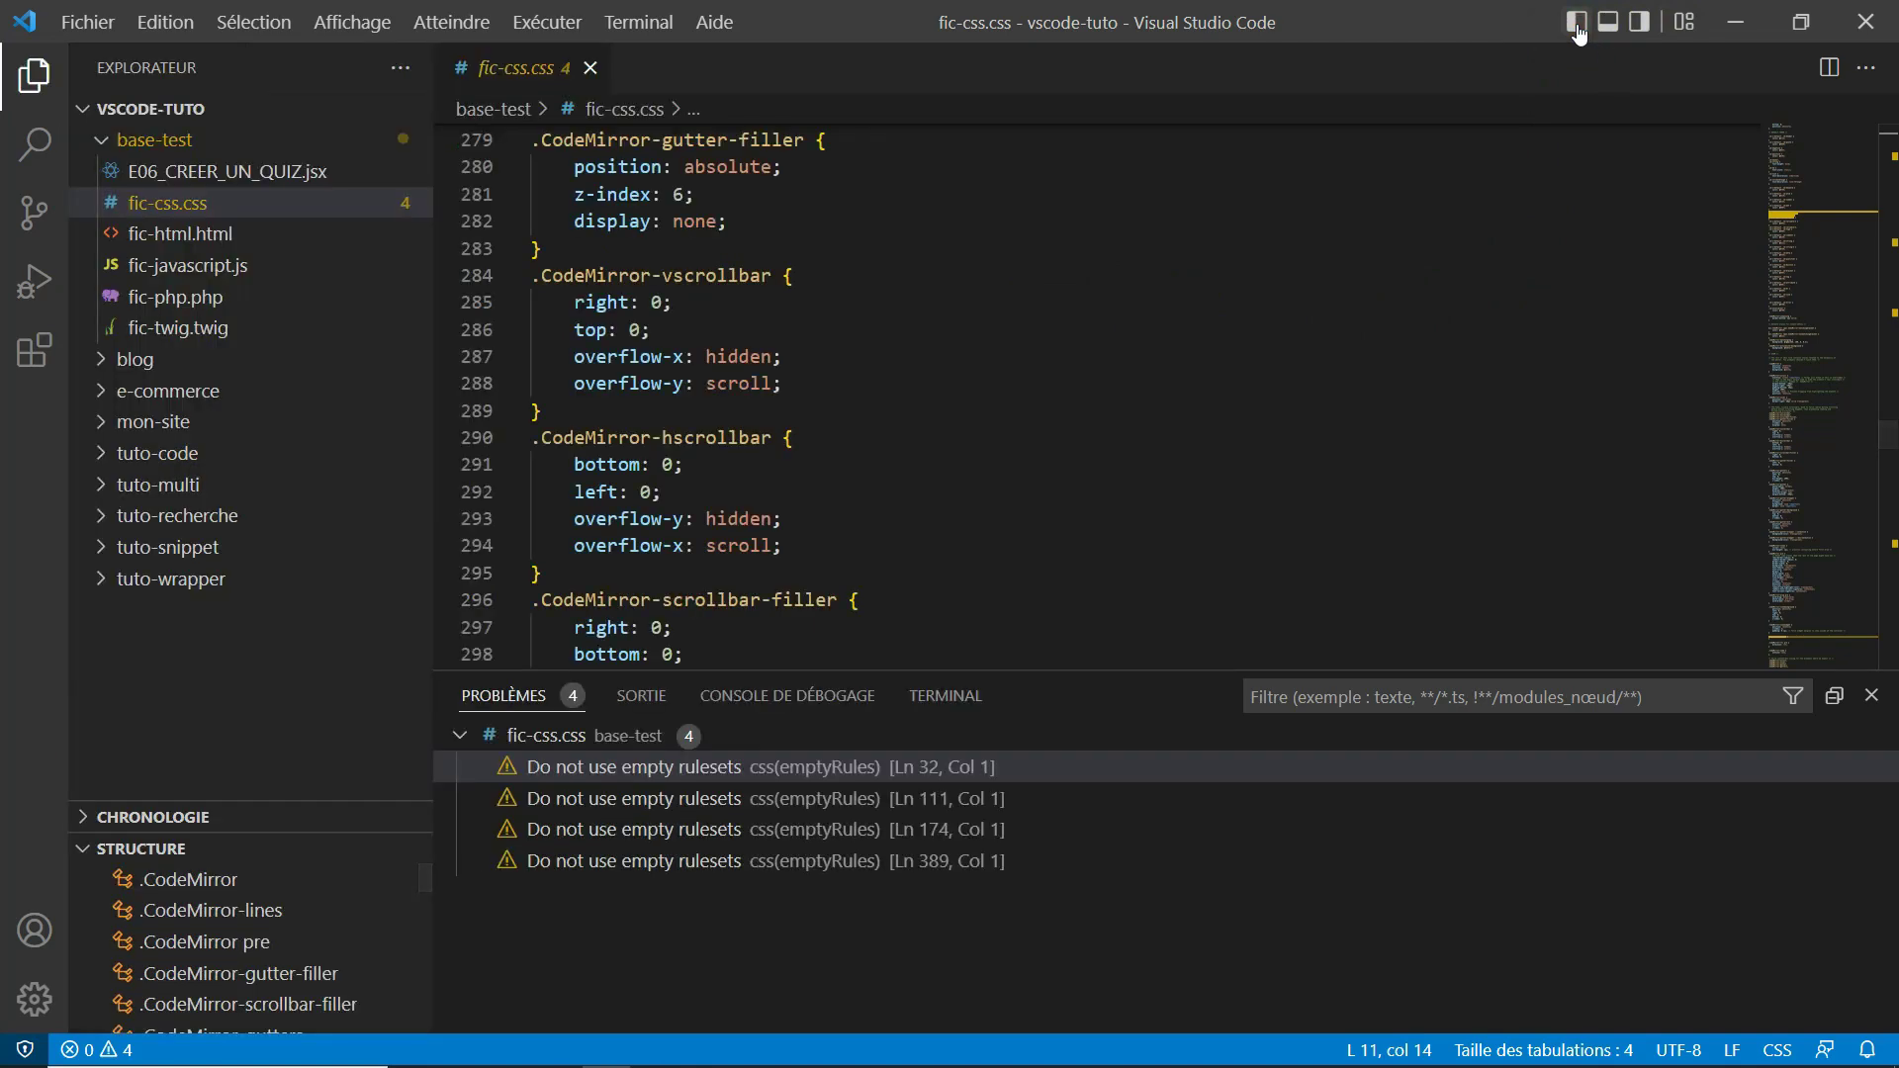
{"action": "left_click", "coordinate": [1577, 30]}
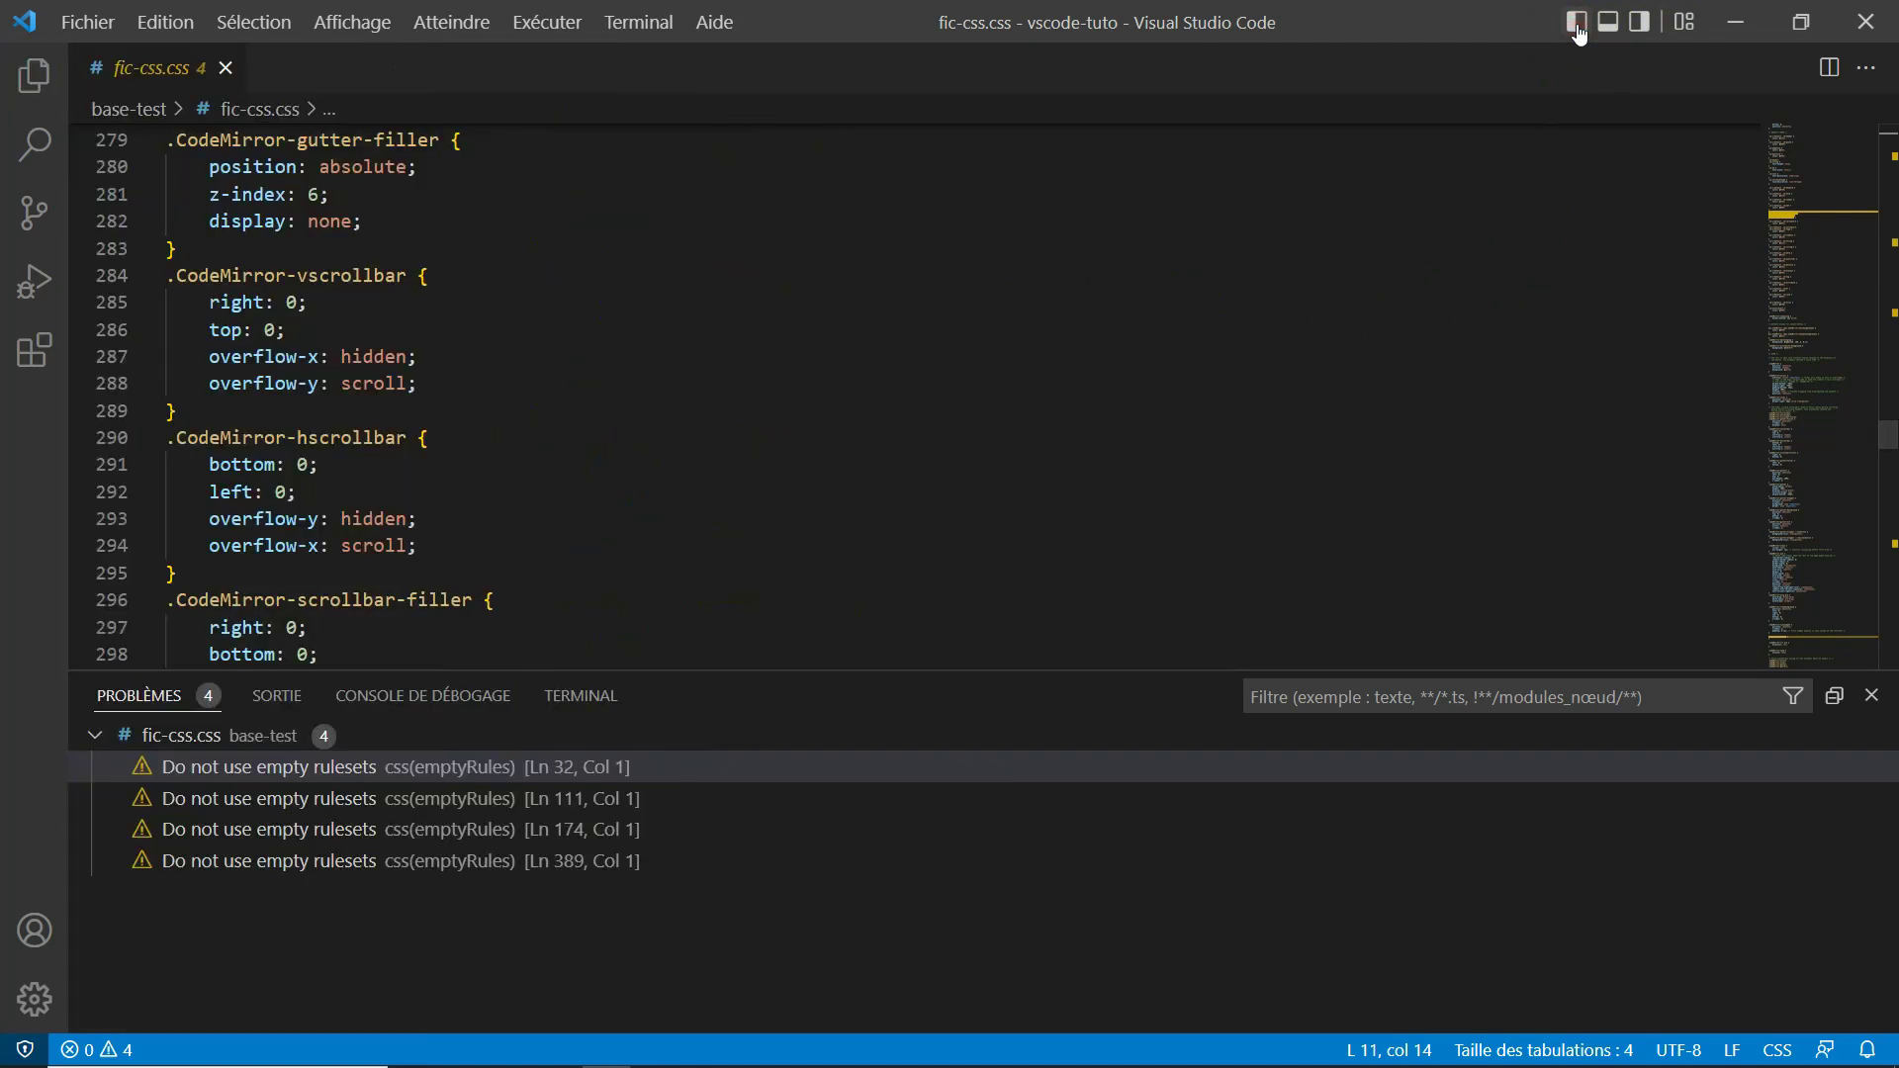
{"action": "left_click", "coordinate": [1578, 31]}
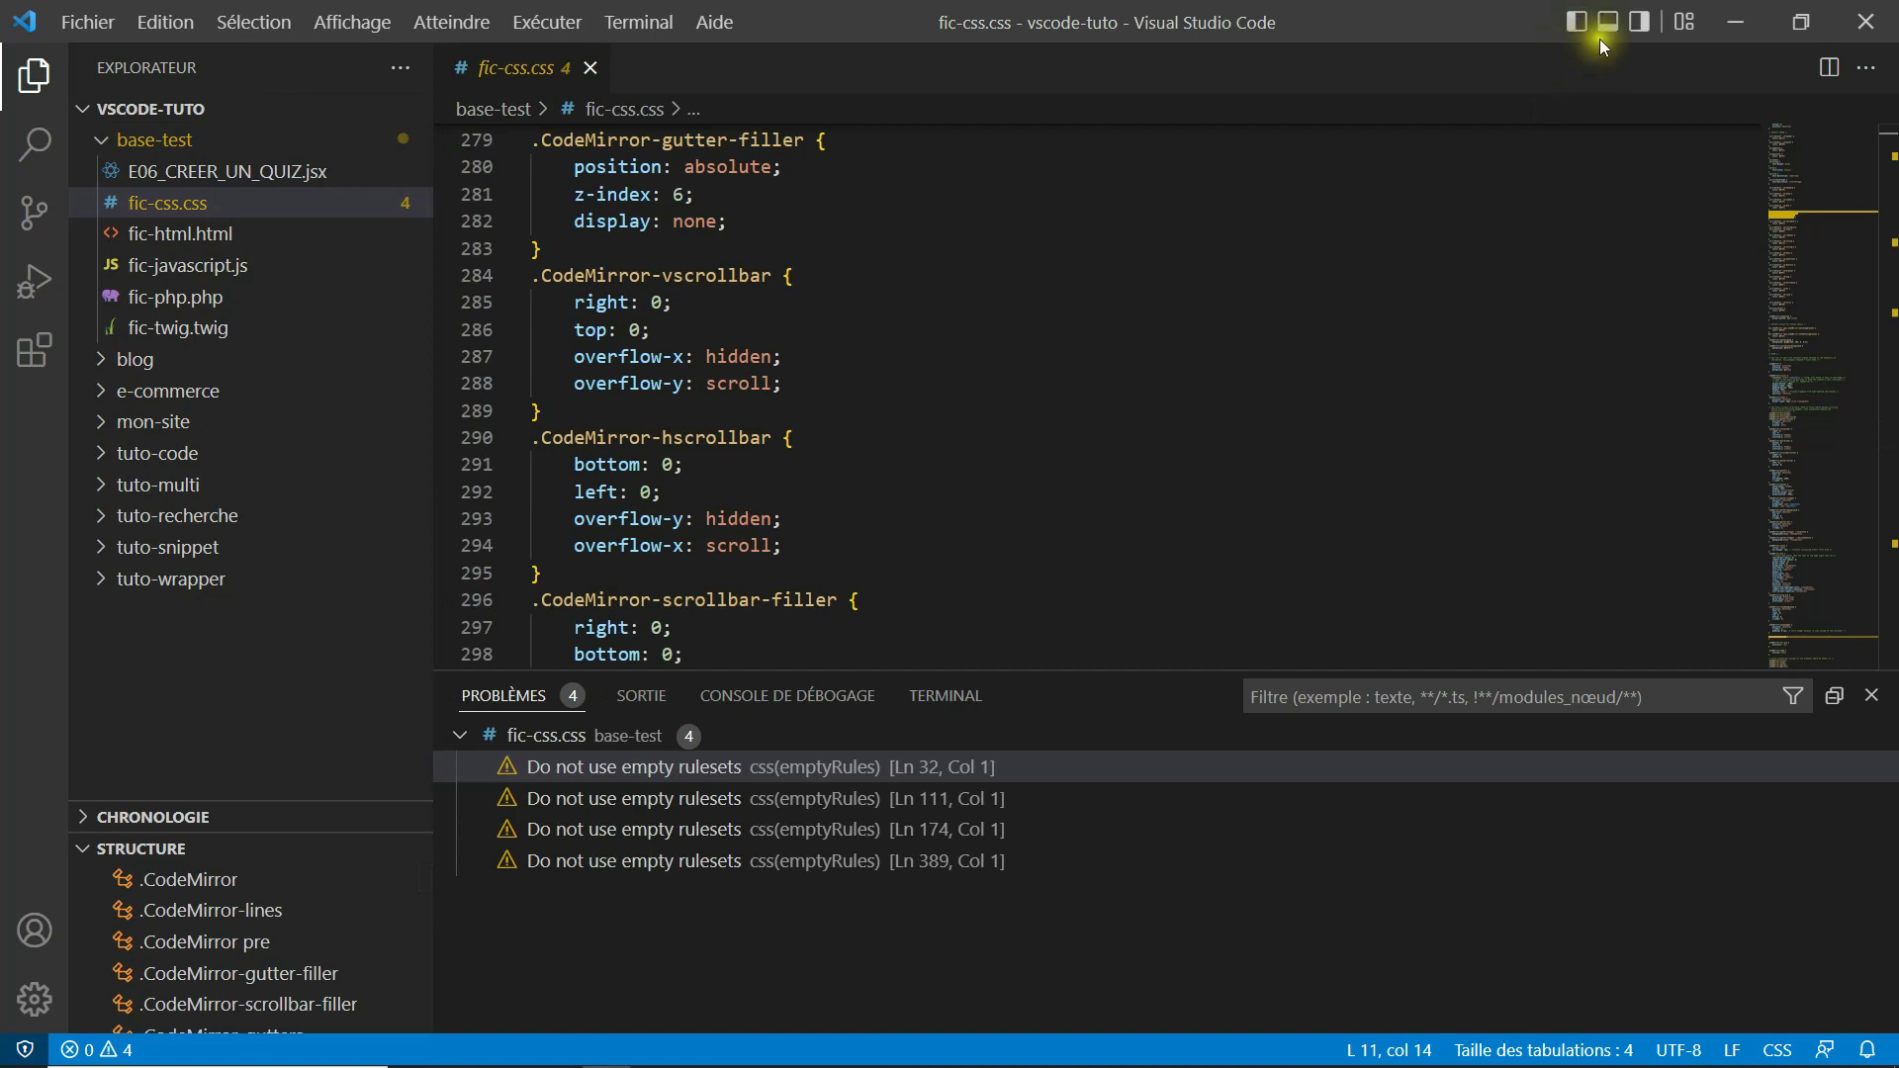
Hide and show the panel, and show and hide the secondary side bar with the layout controls.
{"action": "left_click", "coordinate": [1605, 28]}
{"action": "left_click", "coordinate": [1605, 28]}
{"action": "left_click", "coordinate": [1641, 28]}
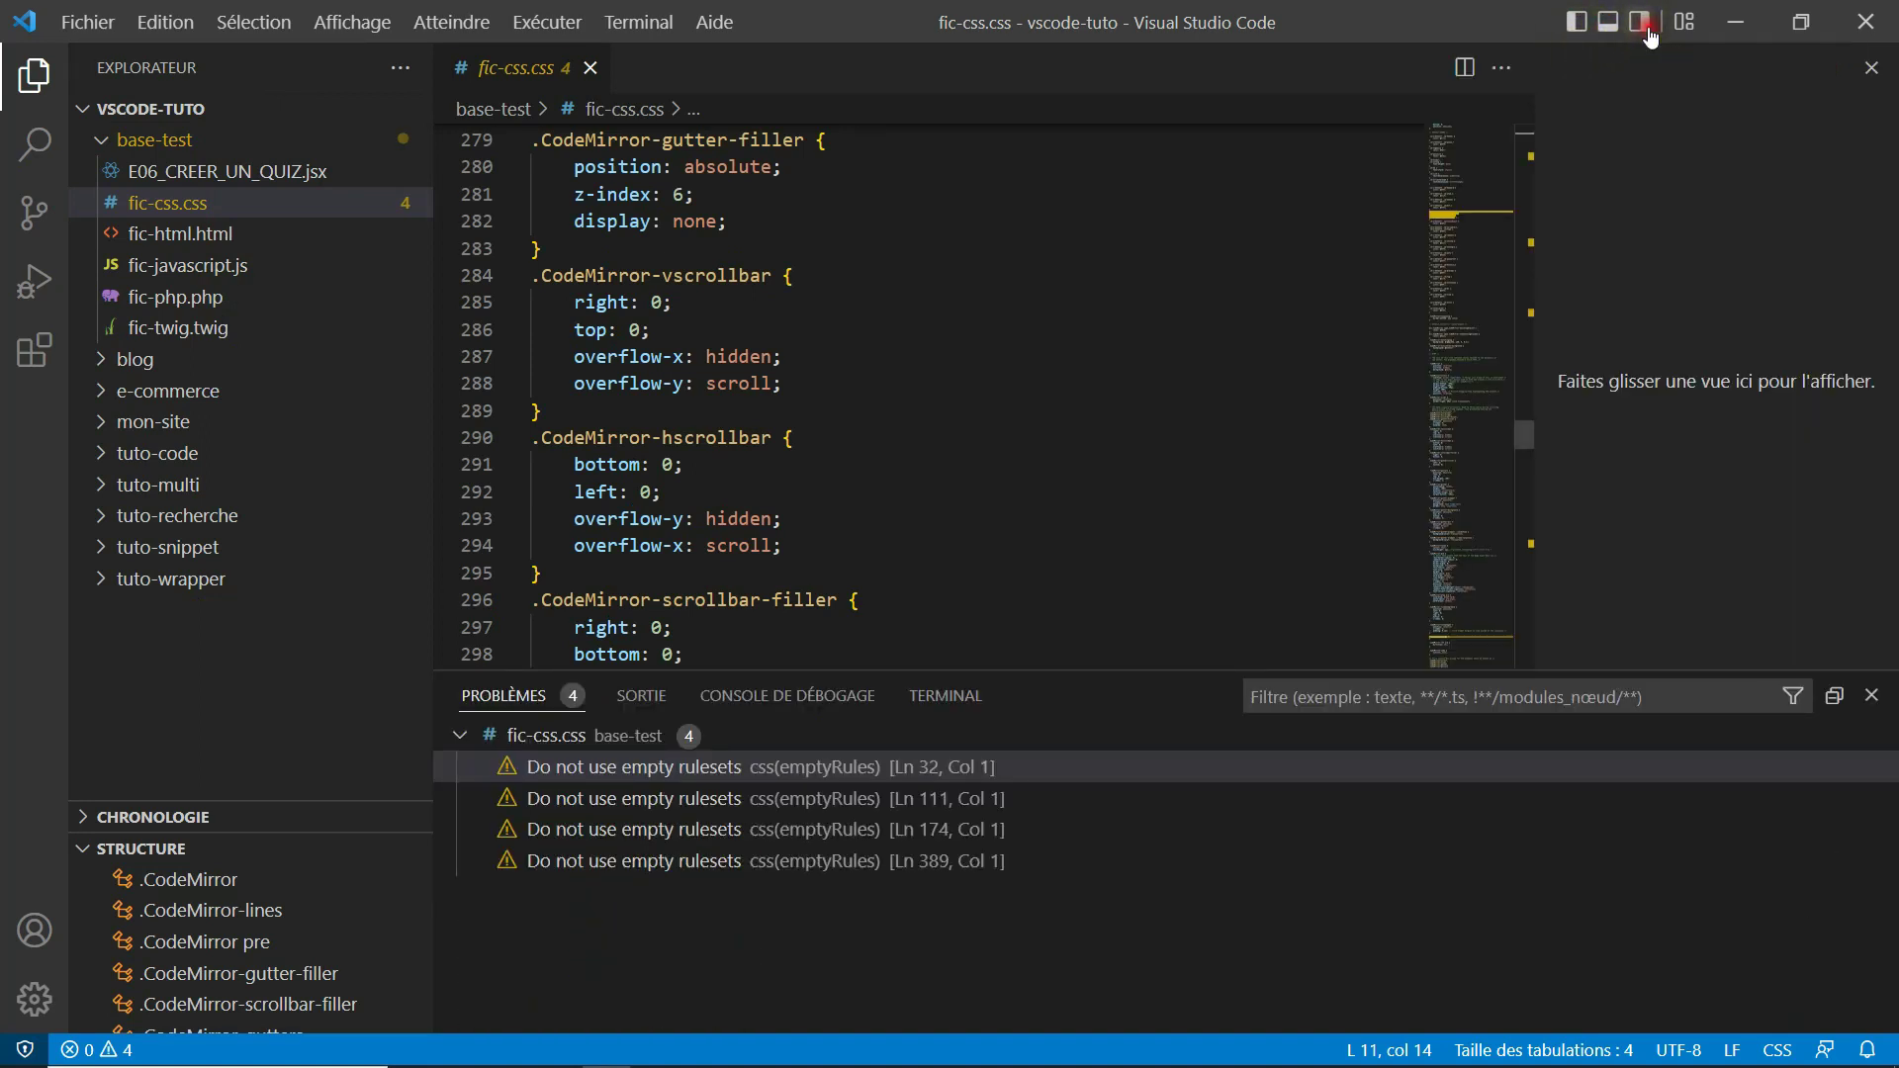
{"action": "left_click", "coordinate": [1641, 28]}
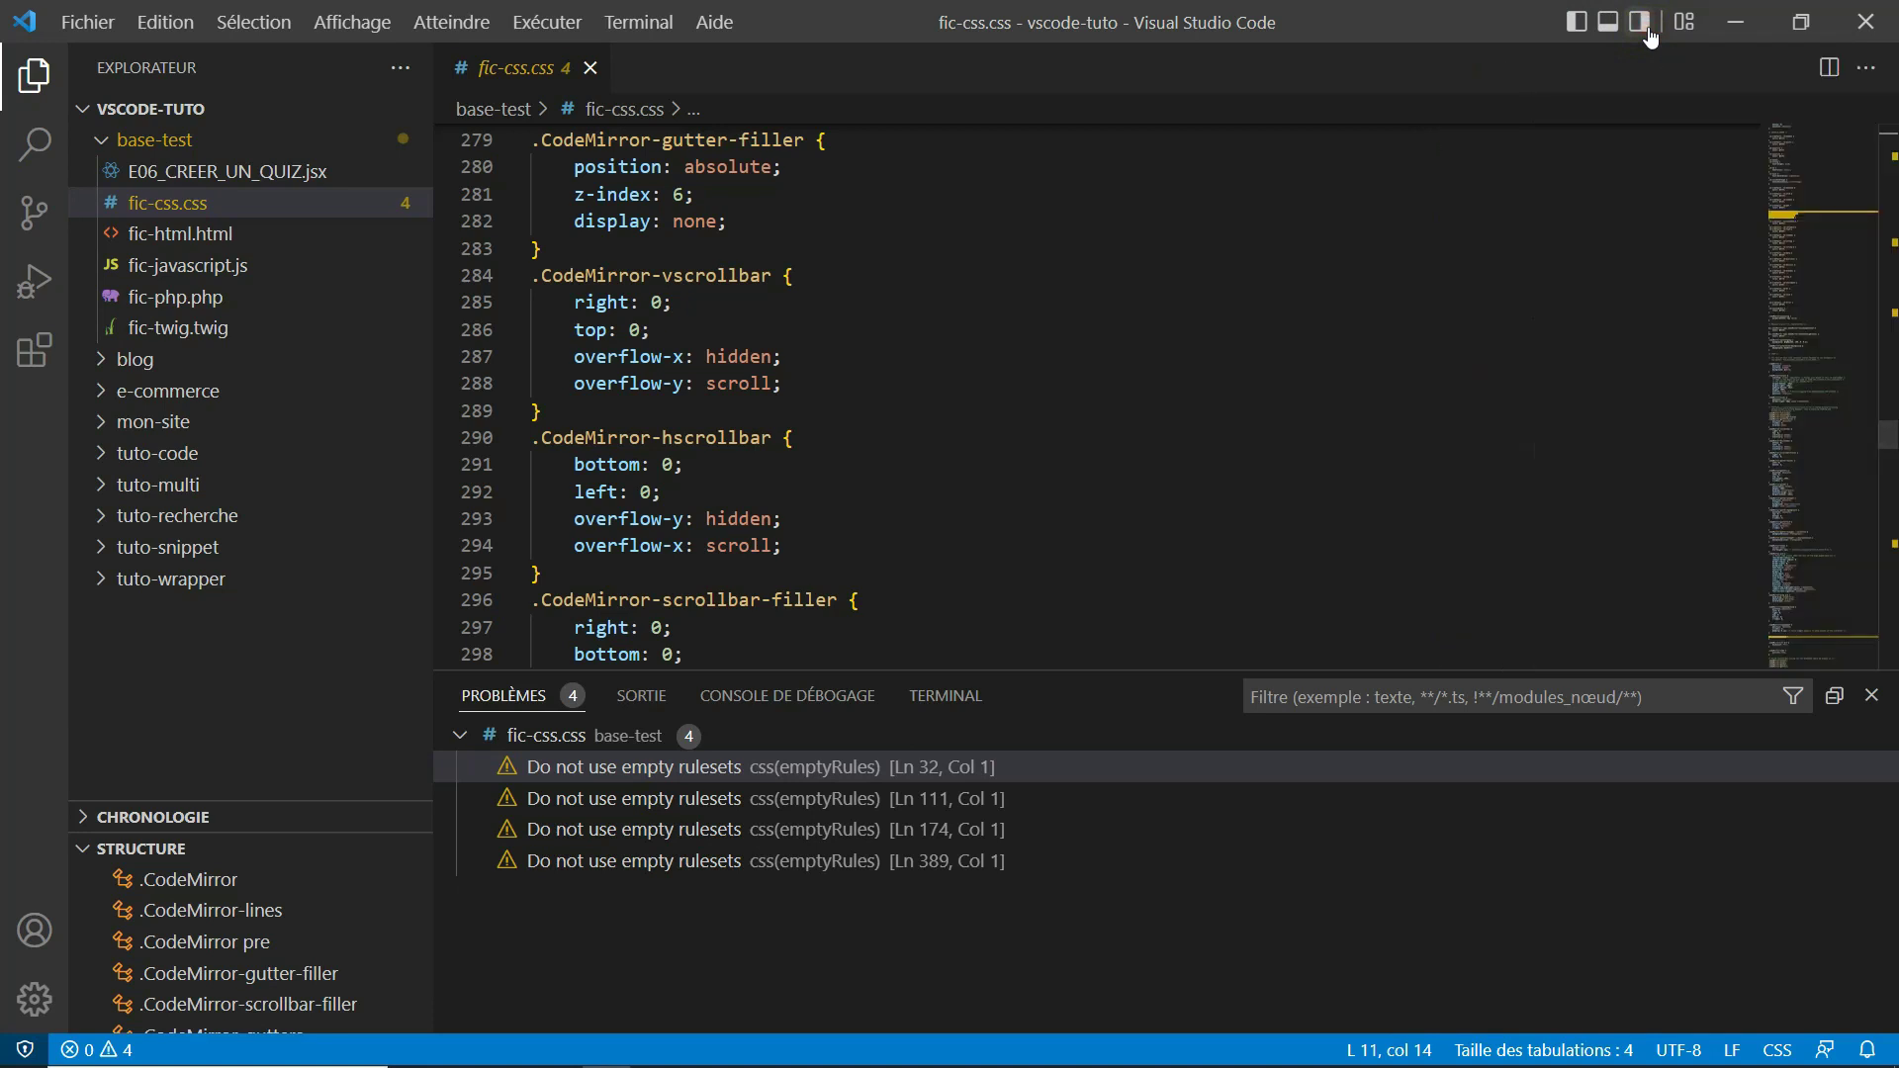
In the layout customization, switch the primary side bar position to Droite and back to Gauche, and set the panel alignment to Justifier.
{"action": "left_click", "coordinate": [1315, 248]}
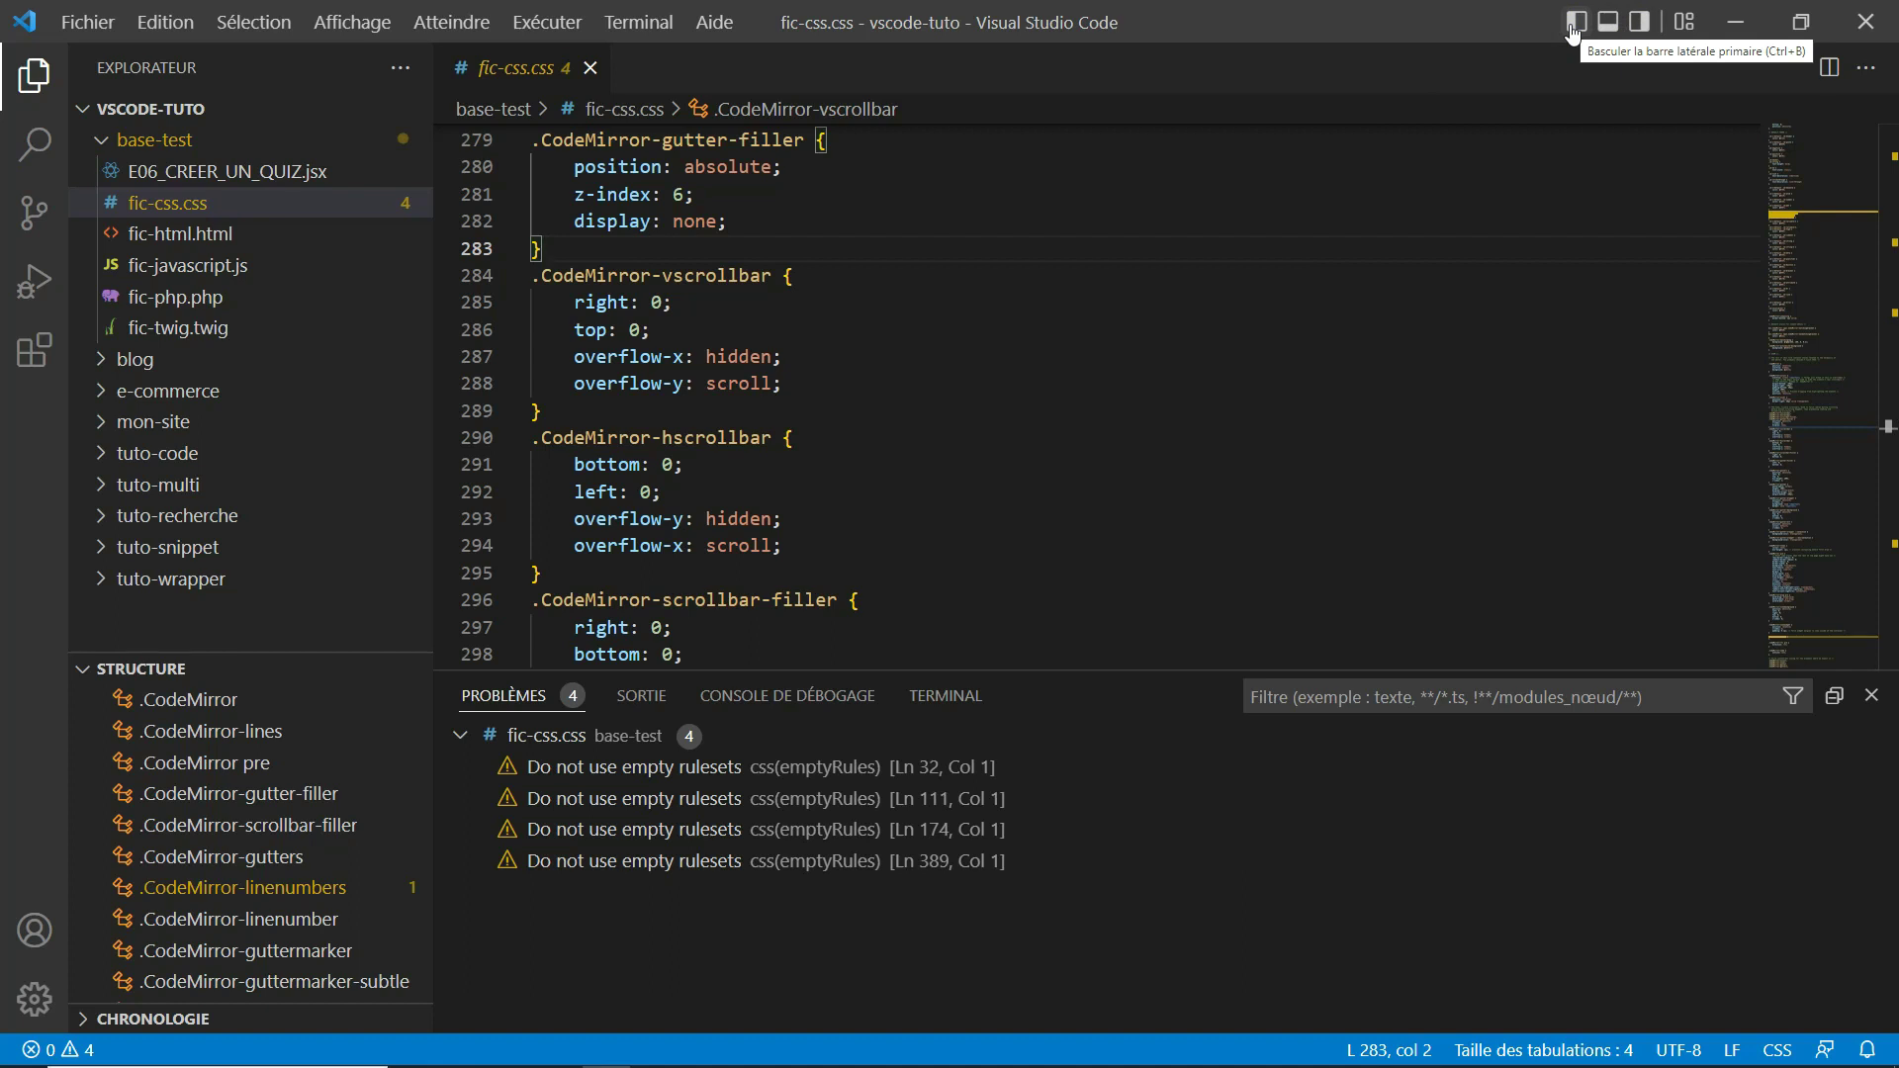
{"action": "left_click", "coordinate": [1684, 22]}
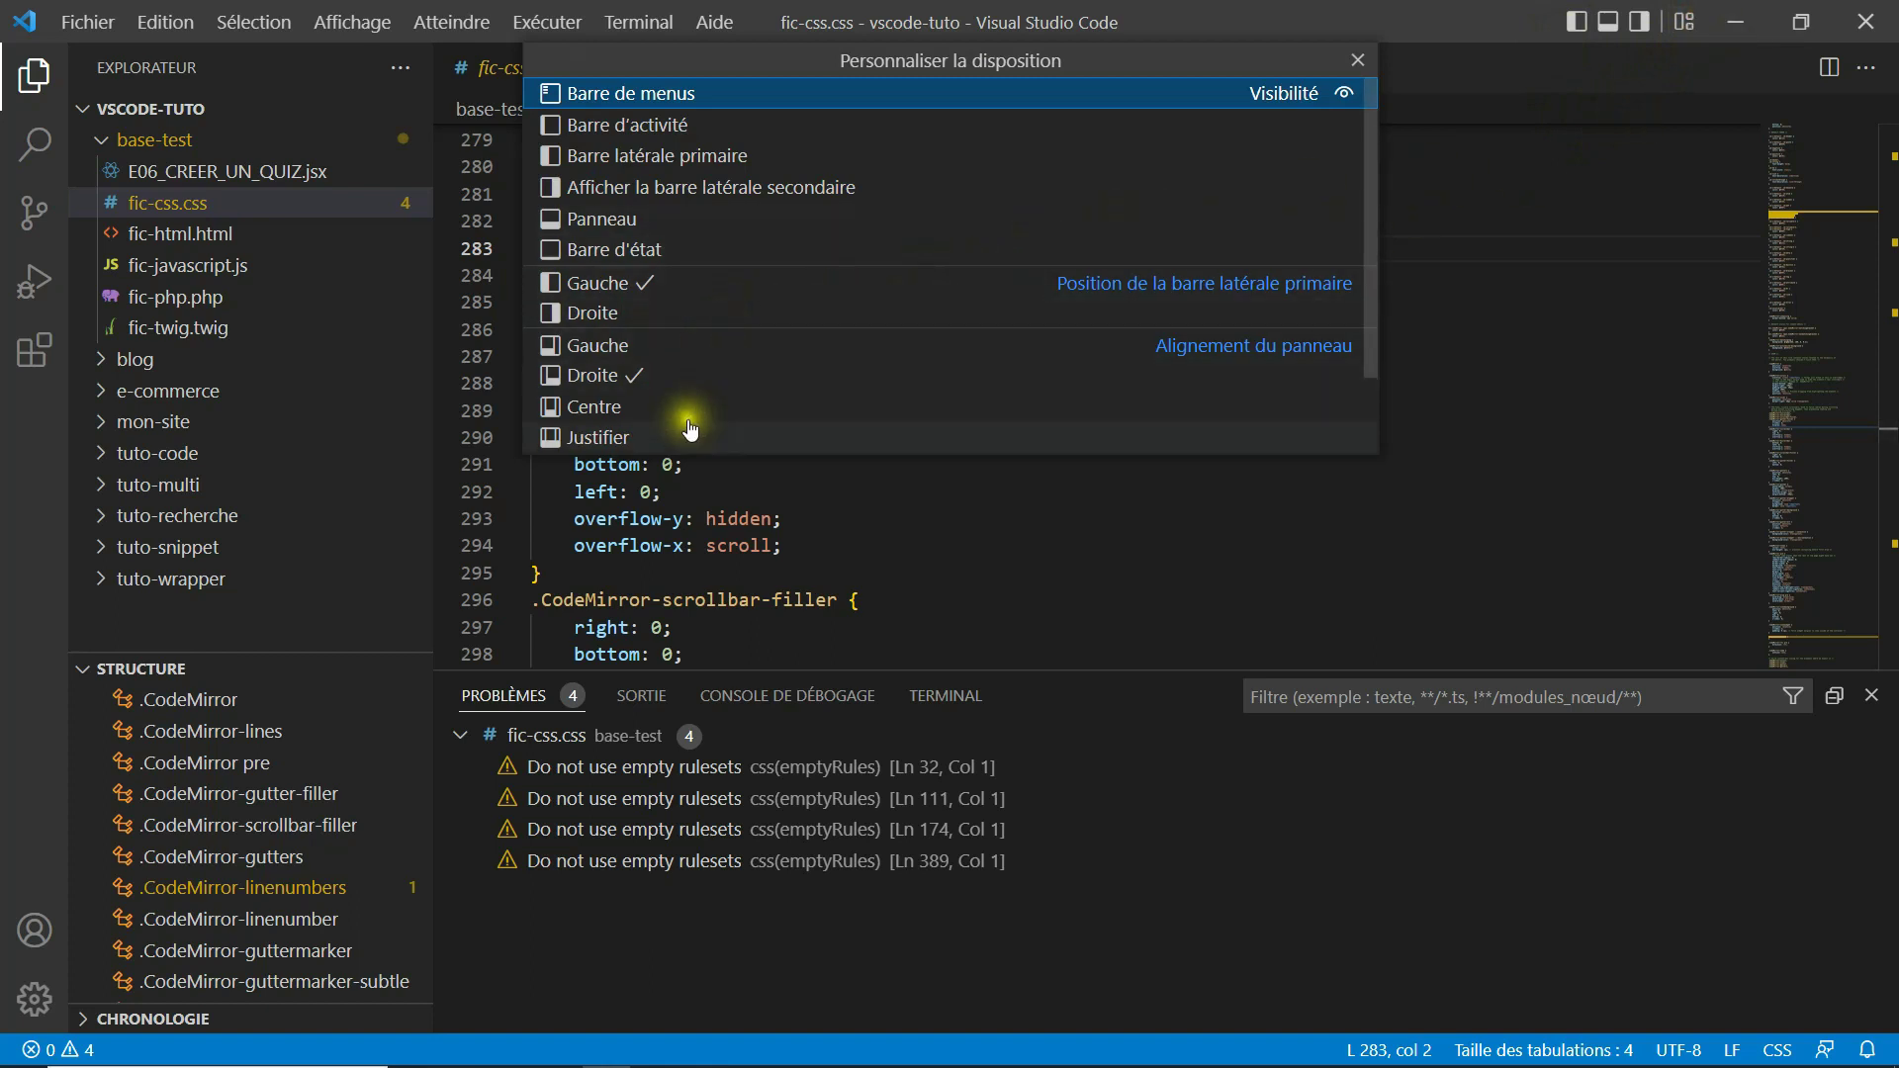
{"action": "left_click", "coordinate": [693, 319]}
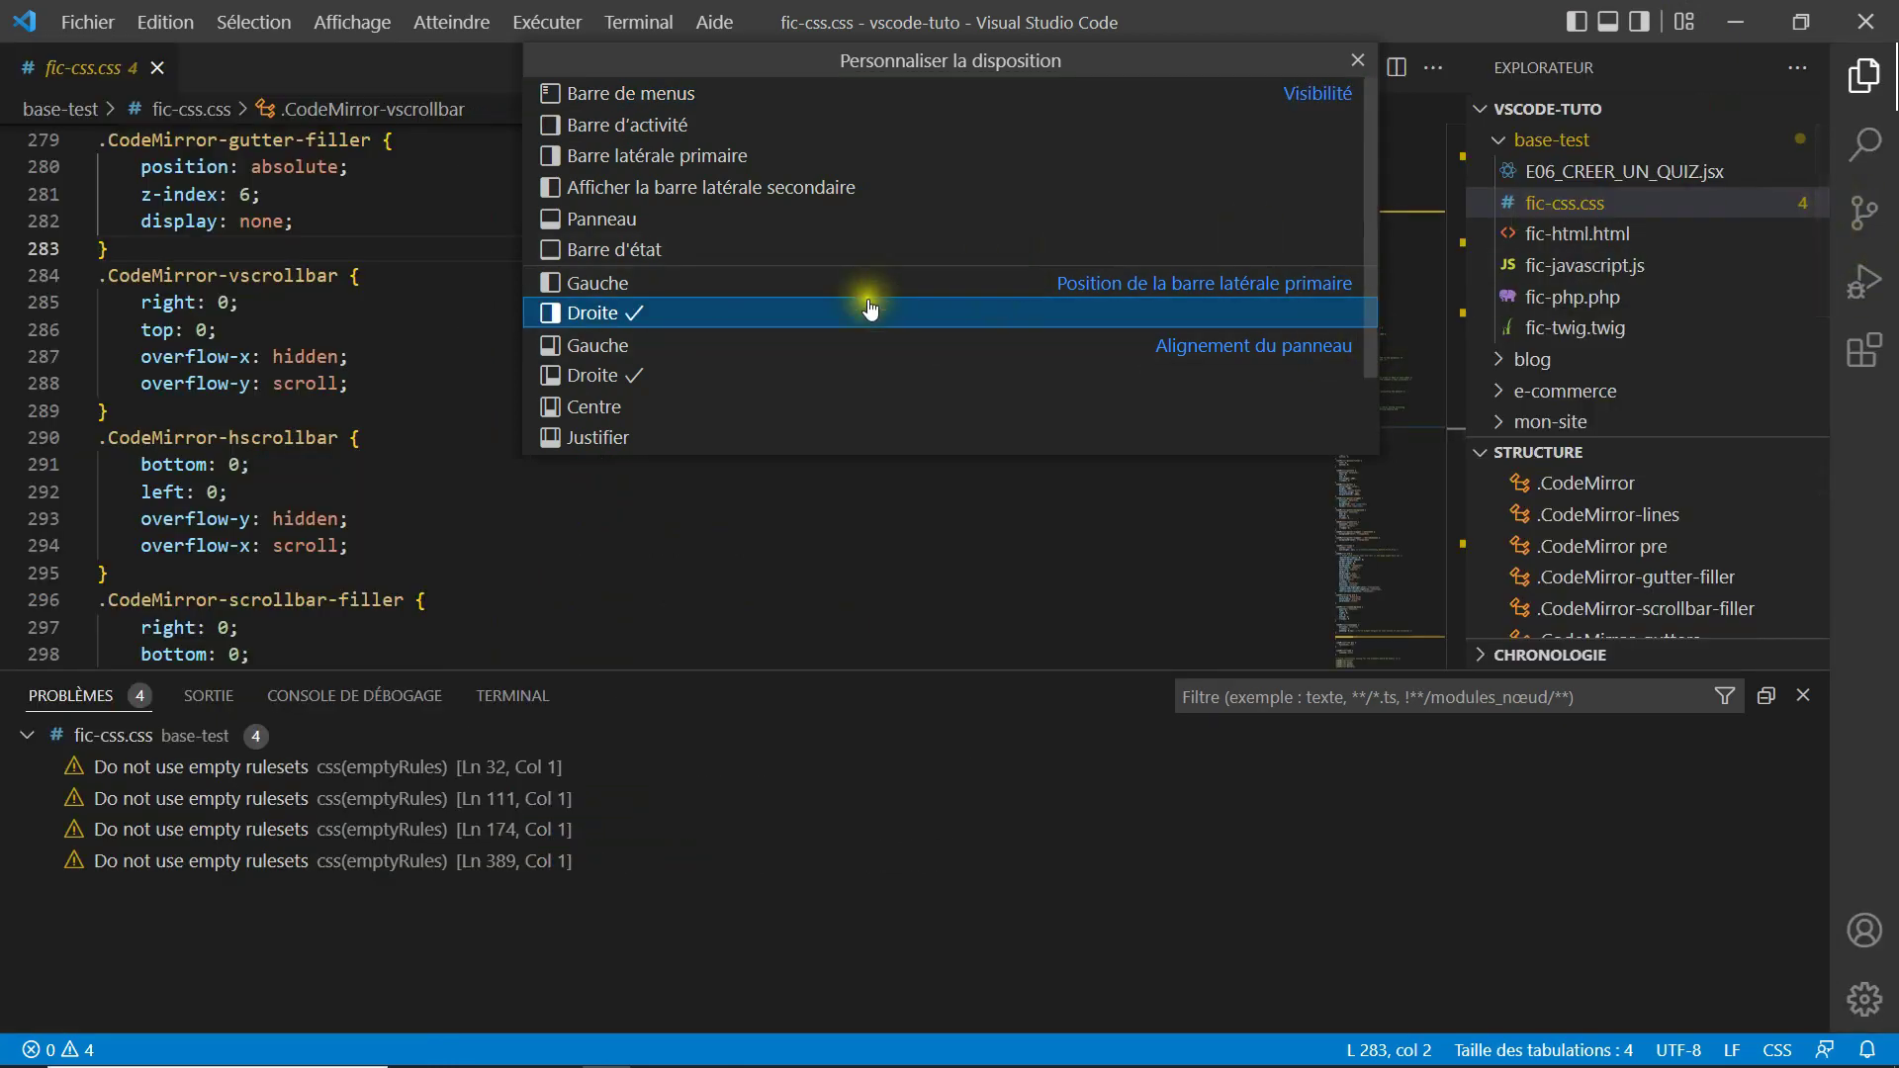
{"action": "left_click", "coordinate": [801, 287]}
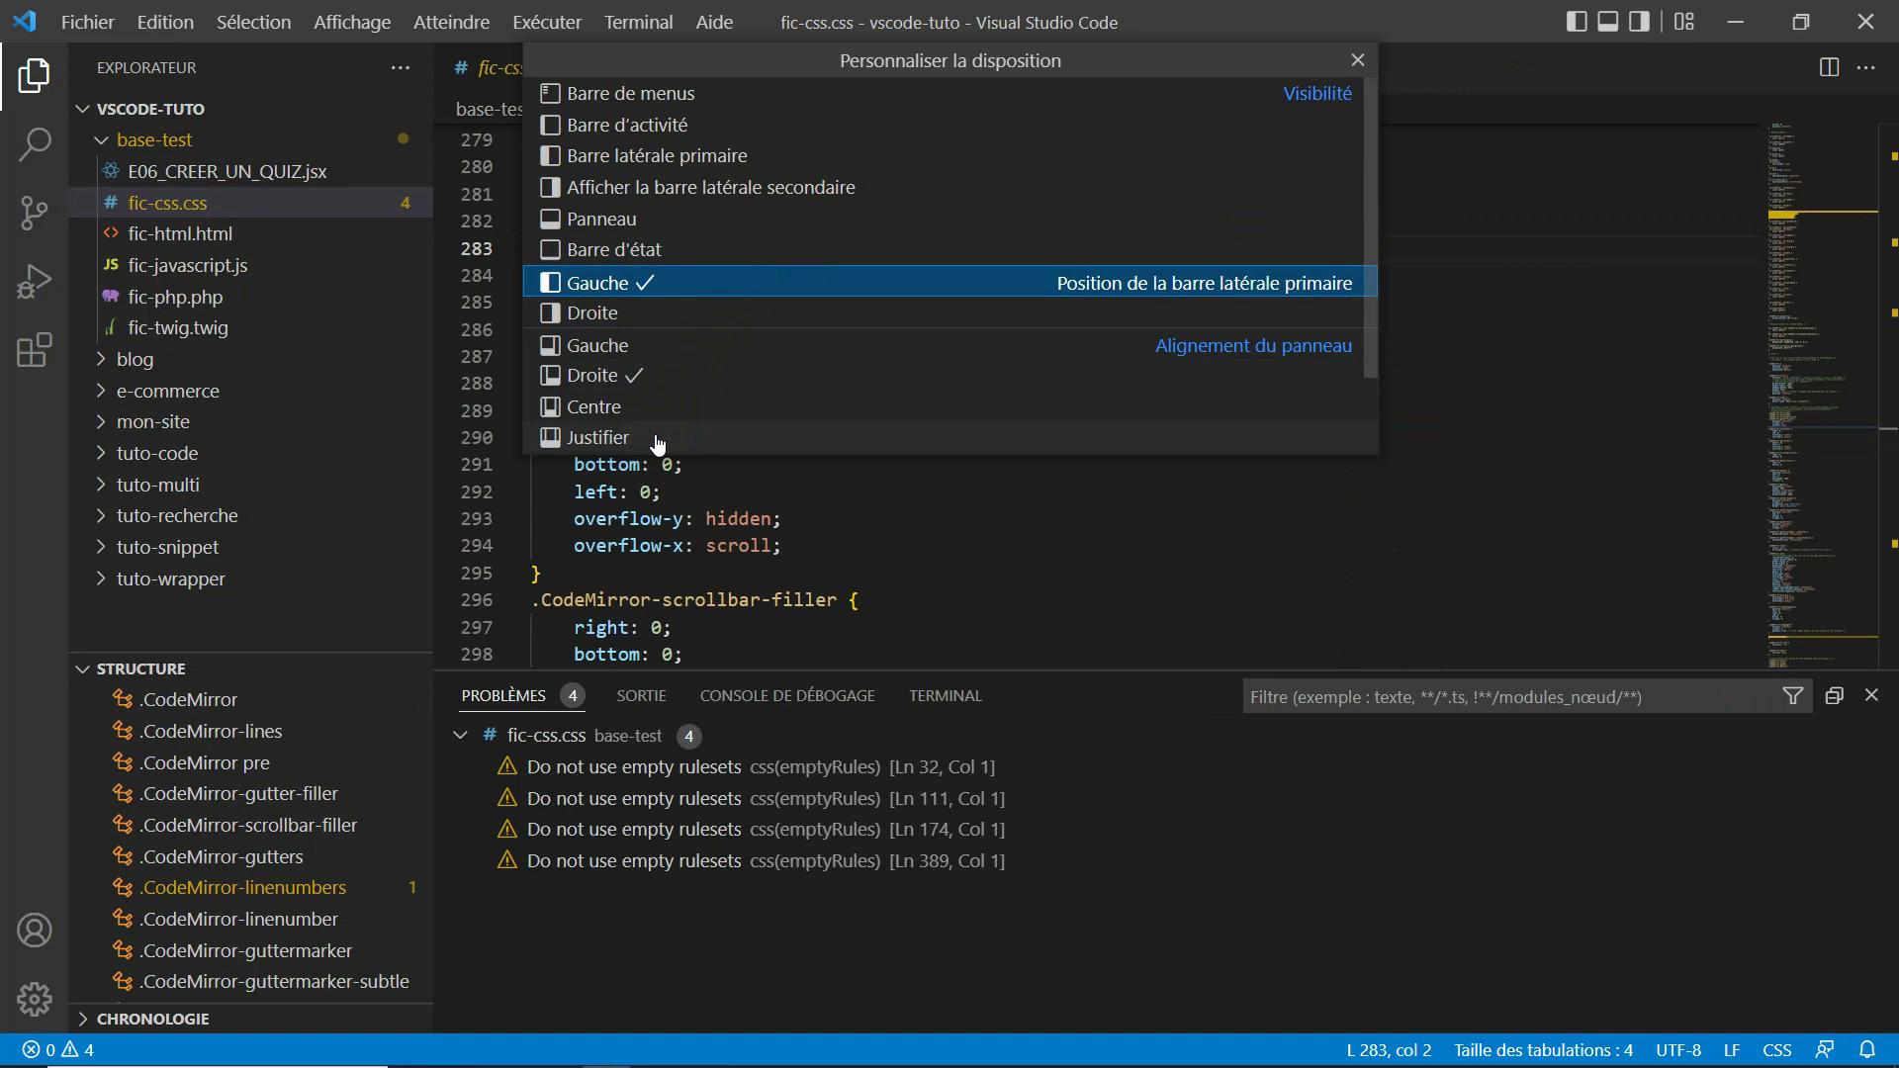
{"action": "left_click", "coordinate": [598, 437]}
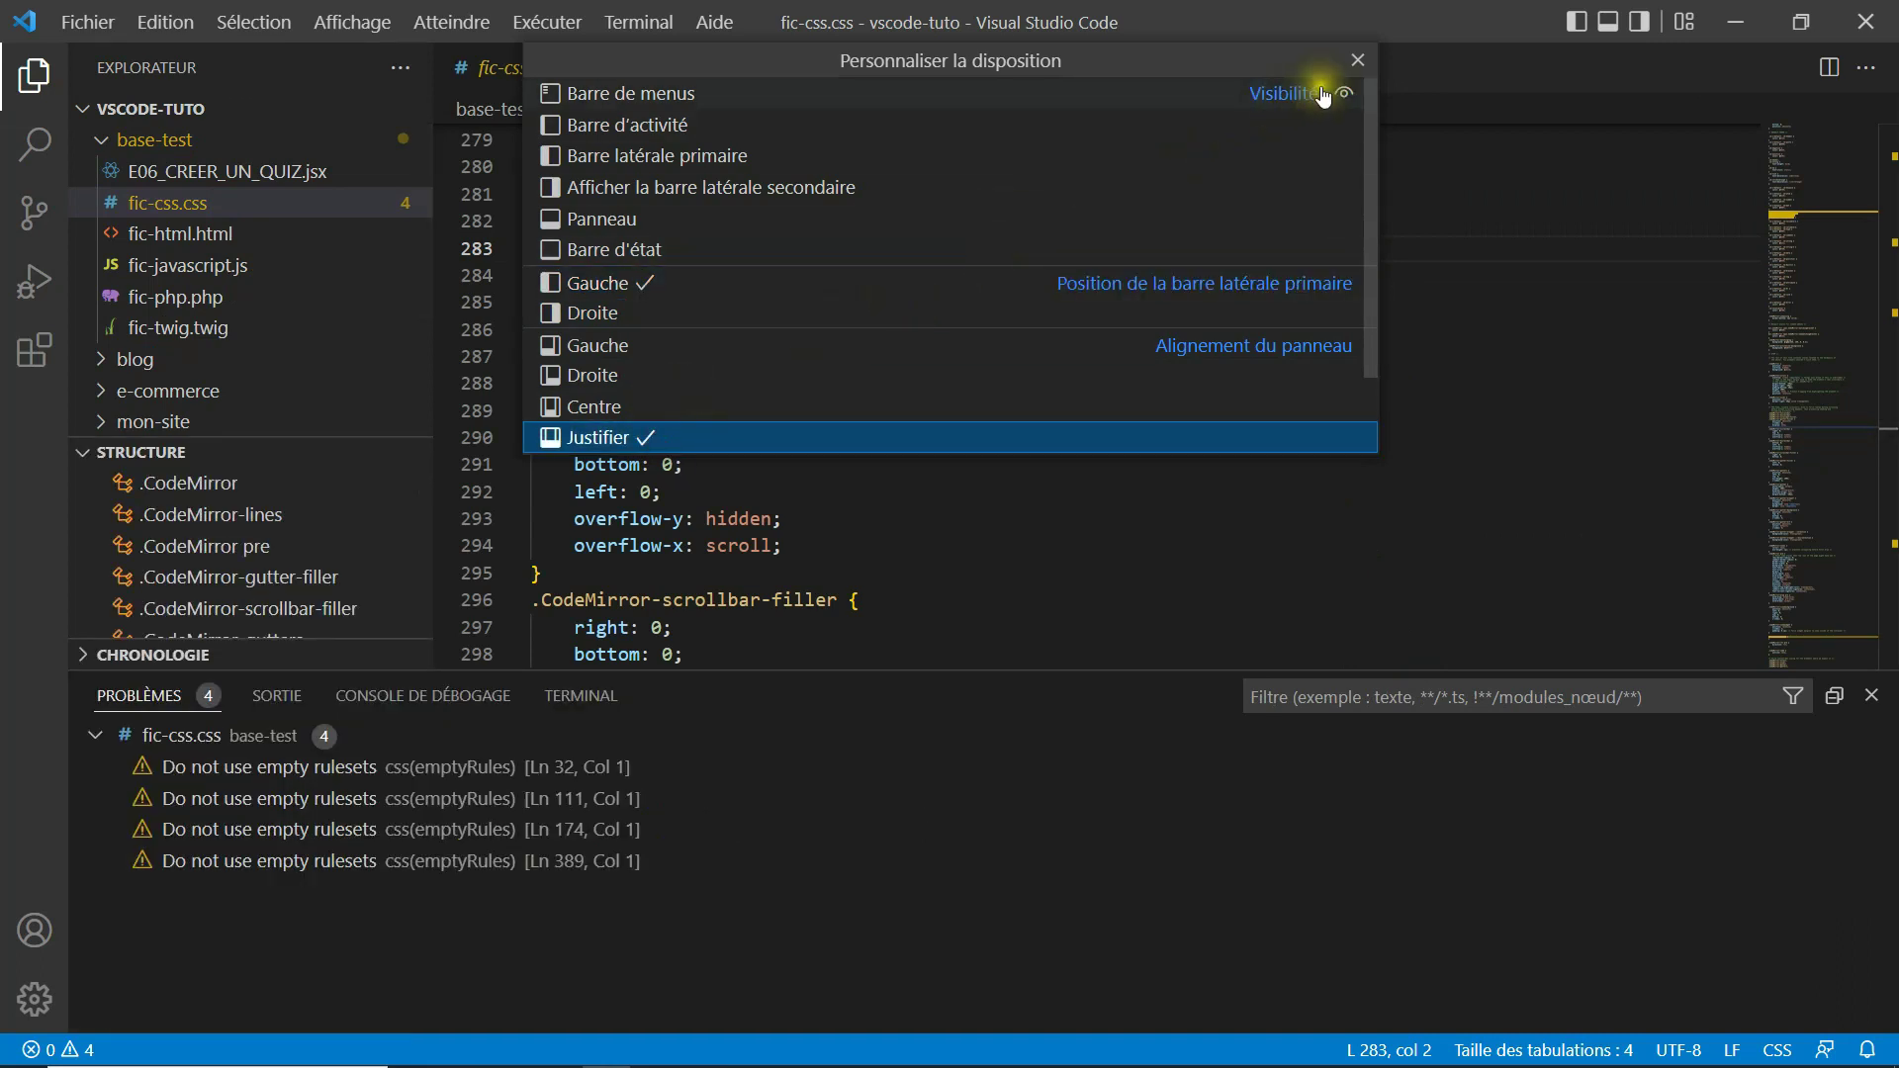
{"action": "left_click", "coordinate": [1355, 59]}
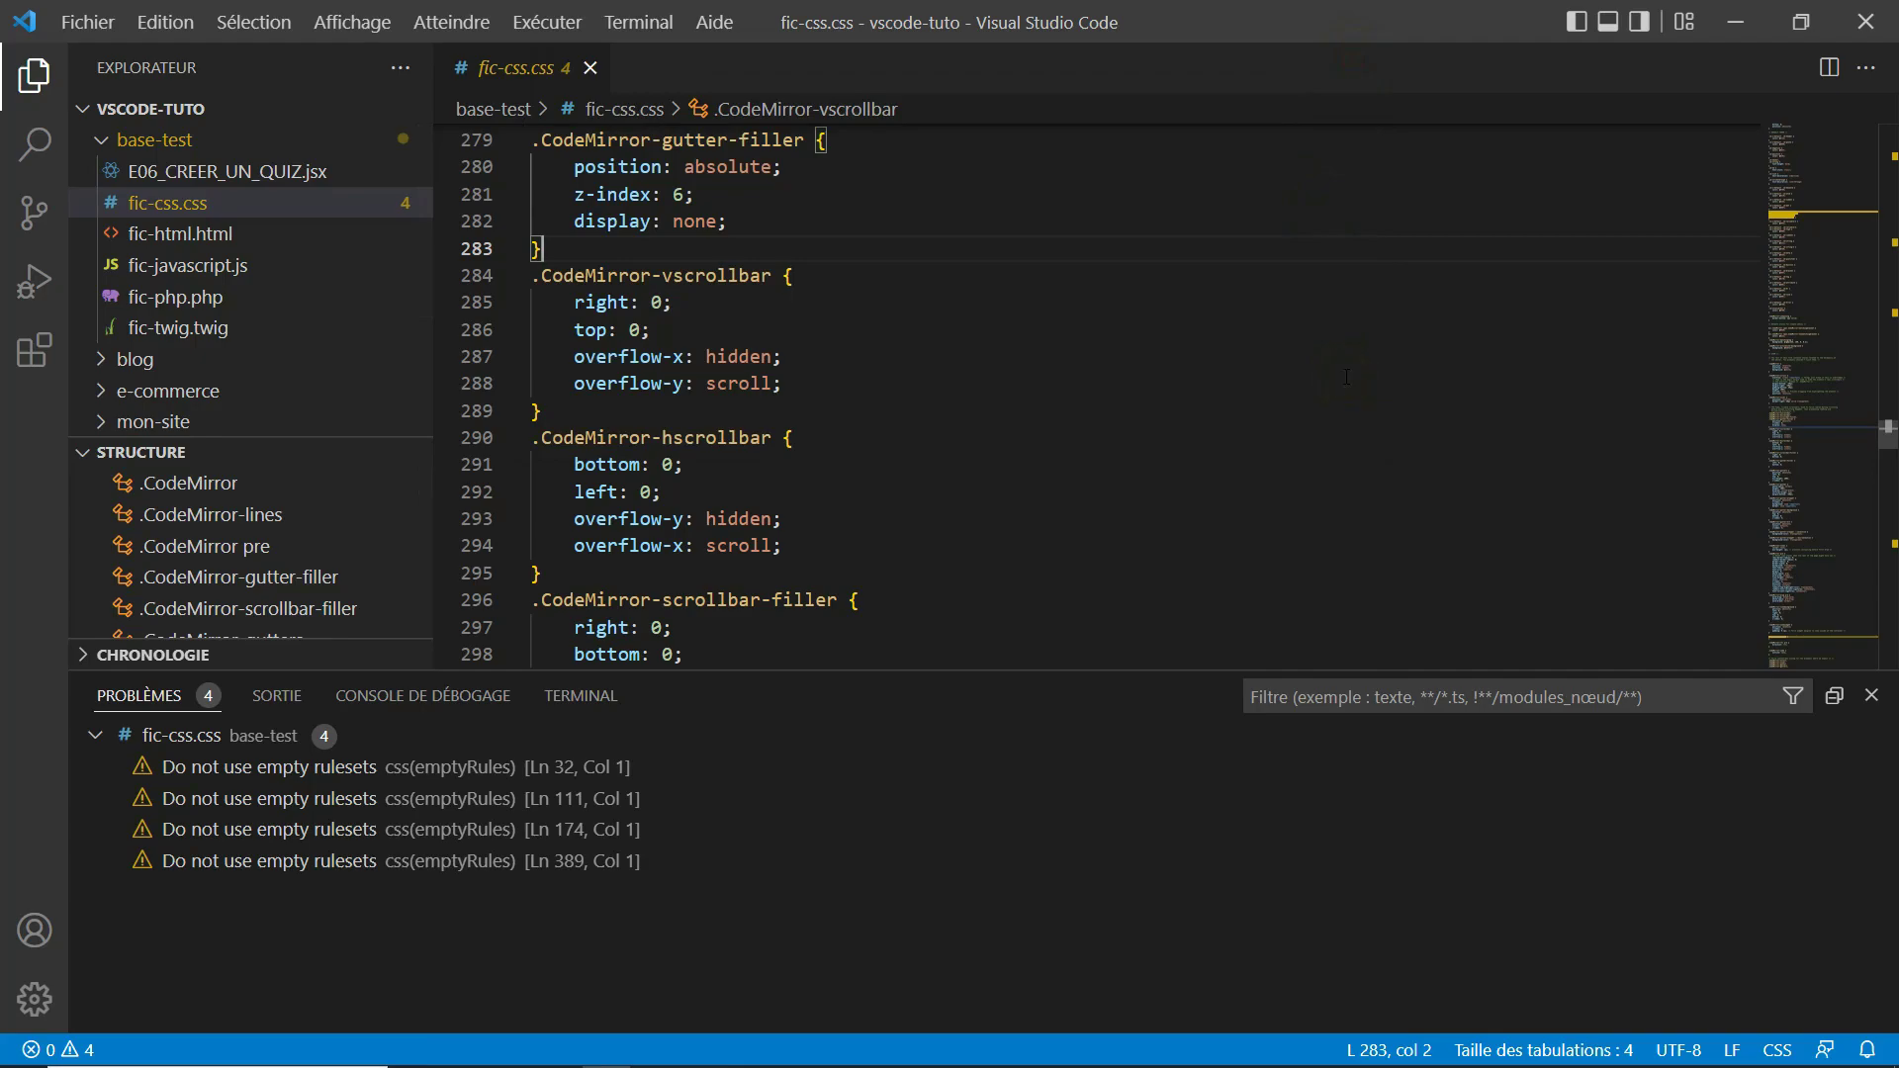